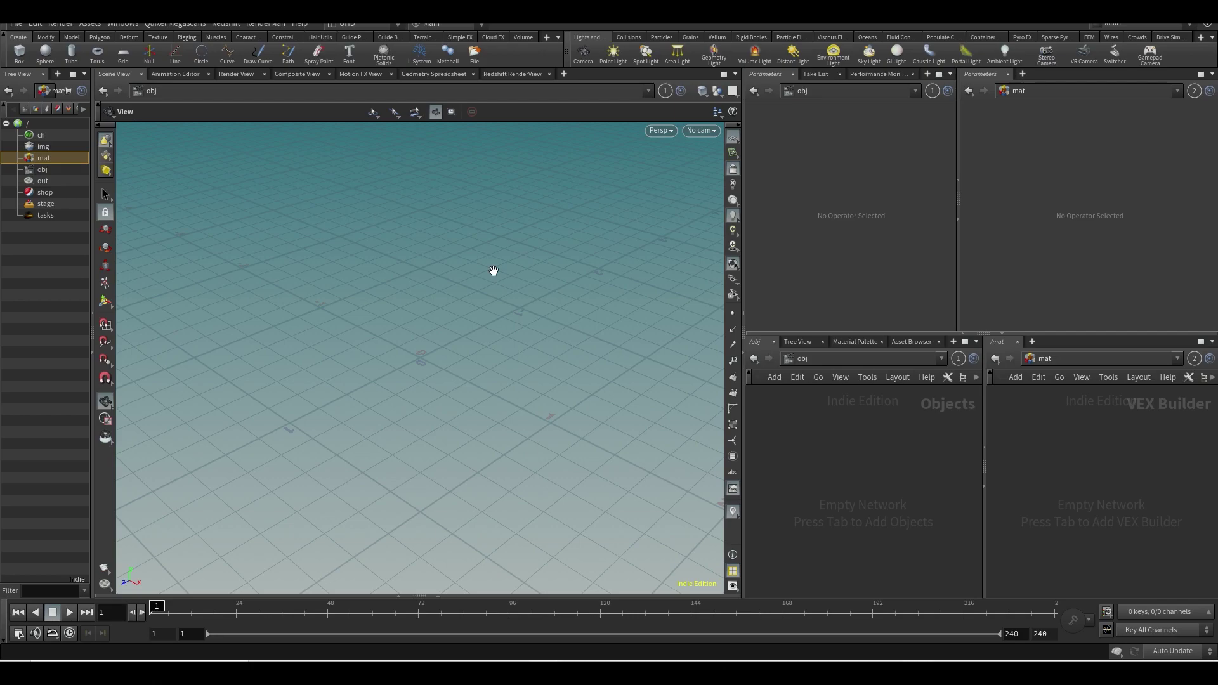
Orbit around the empty grid in Houdini and go to the object level.
mouse_move(603, 373)
left_mouse_down()
mouse_move(615, 394)
mouse_move(604, 363)
mouse_move(603, 380)
left_mouse_up()
left_click_drag(517, 413, 566, 414)
mouse_move(478, 394)
left_mouse_down()
mouse_move(467, 403)
mouse_move(476, 408)
mouse_move(467, 388)
mouse_move(487, 410)
mouse_move(484, 375)
left_mouse_up()
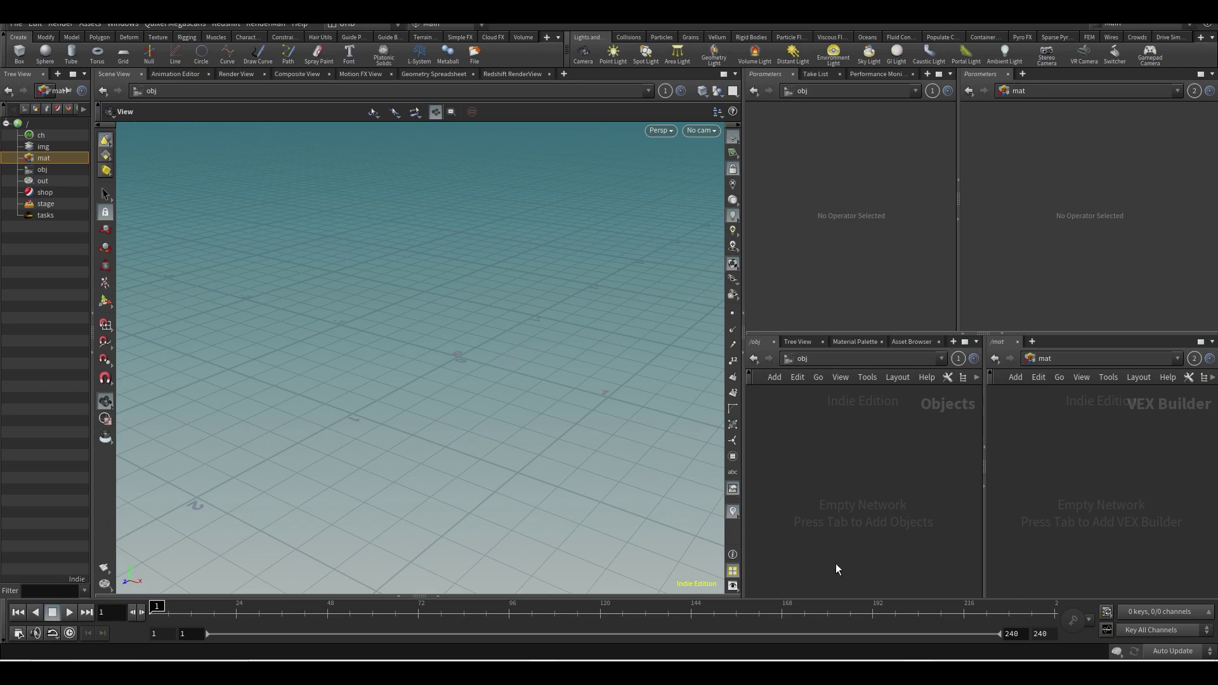
left_click(880, 446)
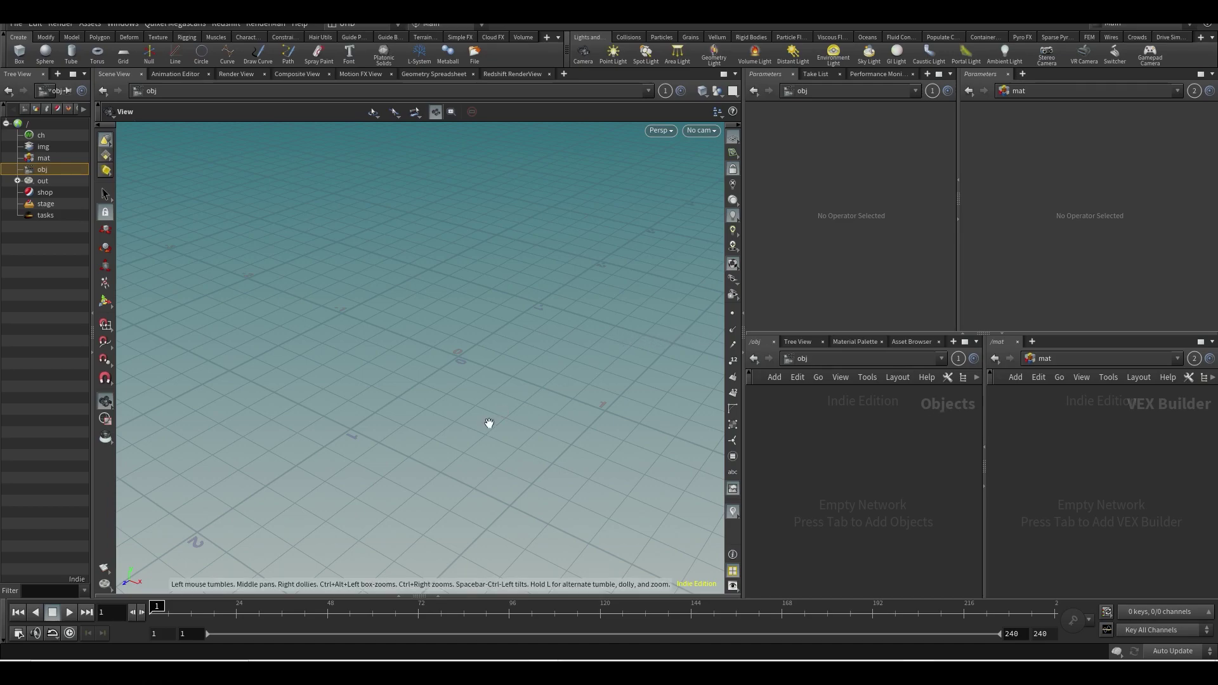
Bring up the Toadstorm 'An Idiot's Guide to ACES' article in Chrome and highlight its title and byline.
left_click(294, 660)
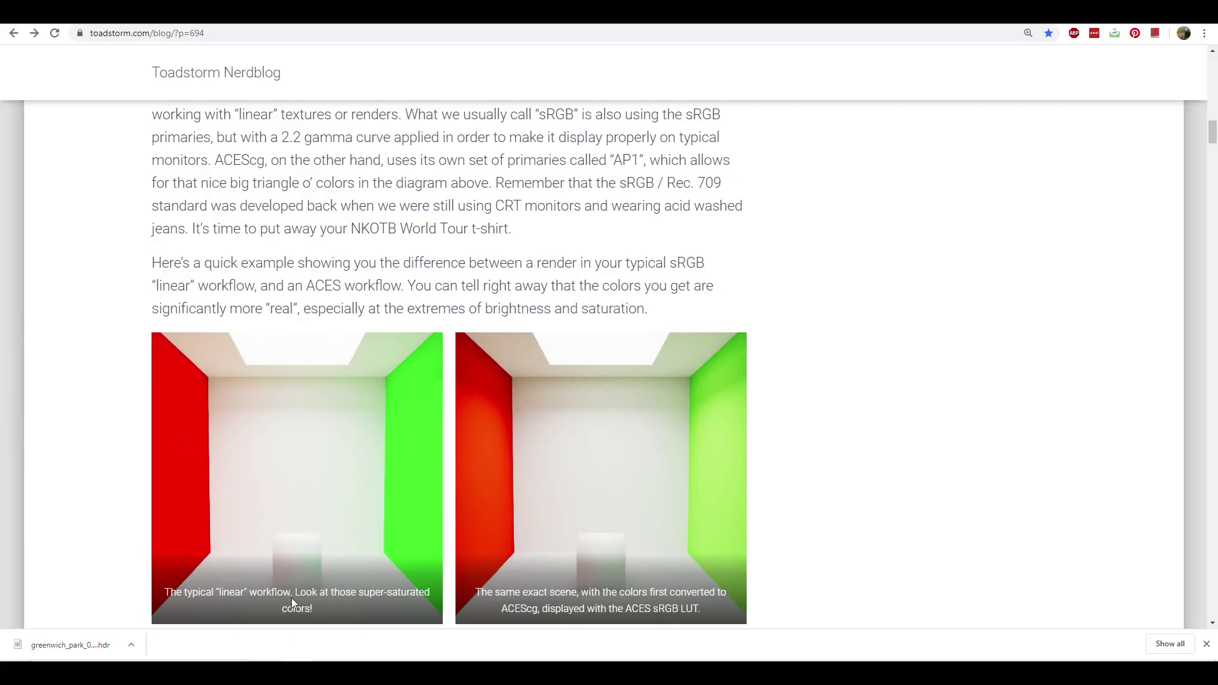
scroll(561, 366, "up", 20)
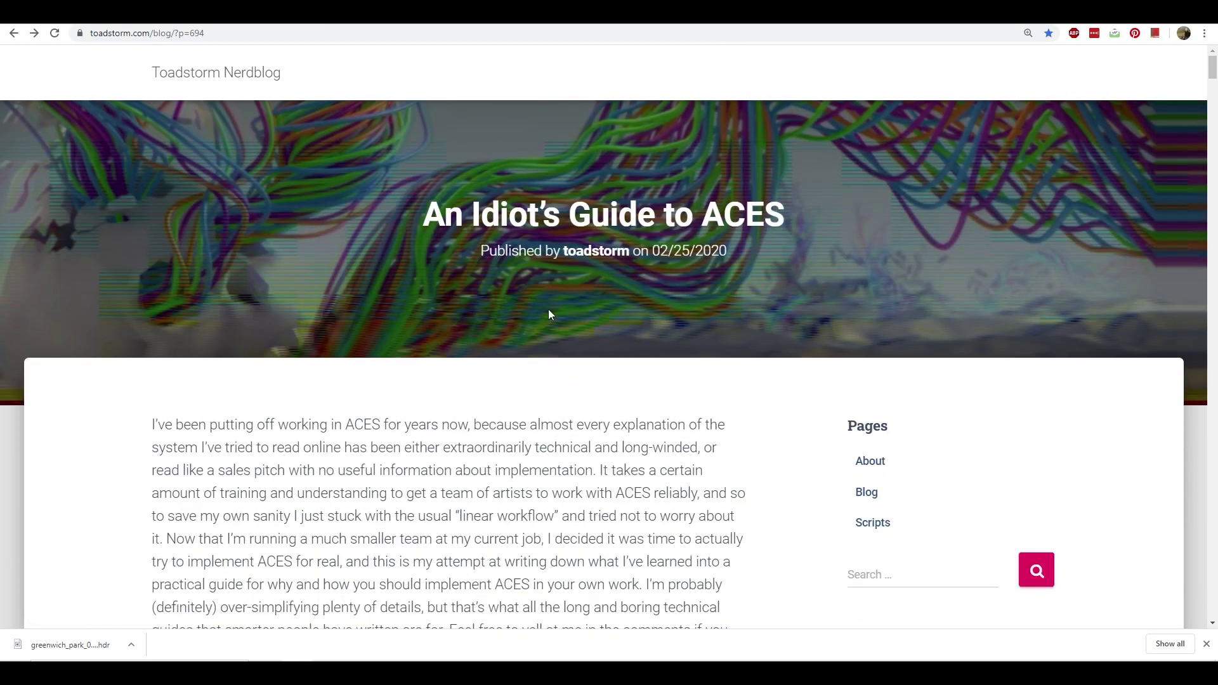
scroll(501, 351, "down", 1)
scroll(501, 350, "up", 1)
left_click_drag(481, 251, 506, 252)
left_click(693, 257)
left_click_drag(444, 216, 618, 219)
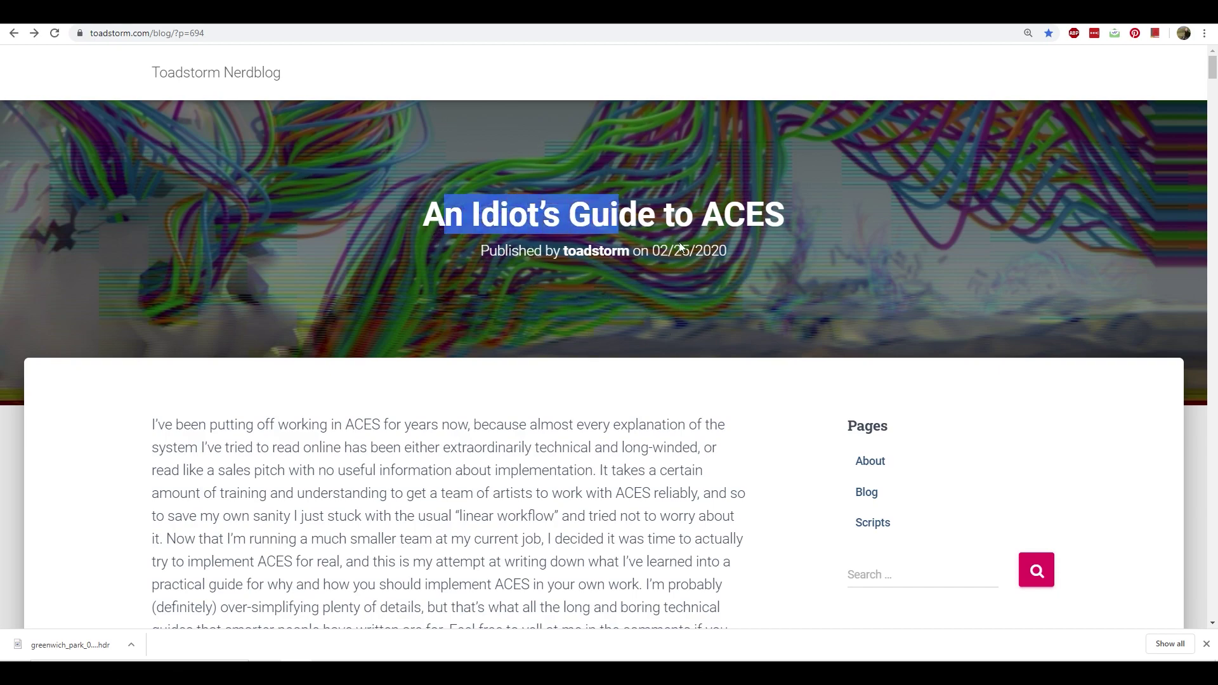
left_click(700, 257)
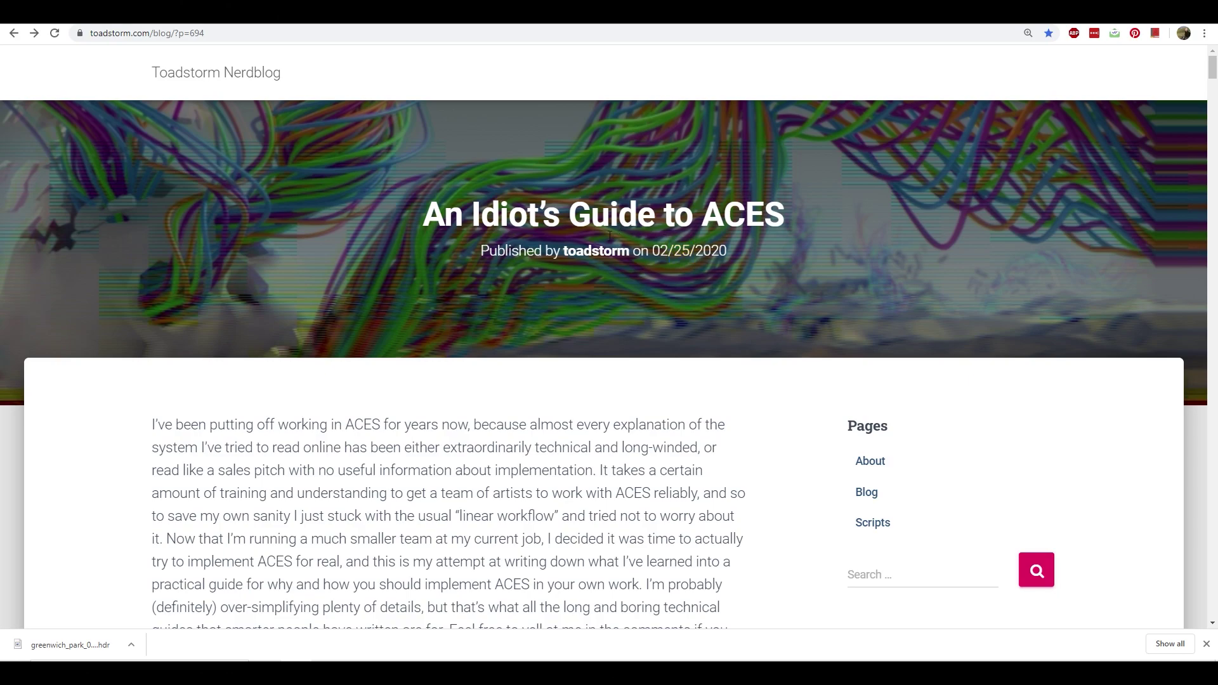
Scroll down through the ACES article toward its Houdini and Fusion OCIO sections.
scroll(482, 272, "down", 2)
scroll(567, 212, "down", 6)
scroll(463, 275, "up", 4)
scroll(462, 274, "down", 3)
scroll(408, 272, "down", 9)
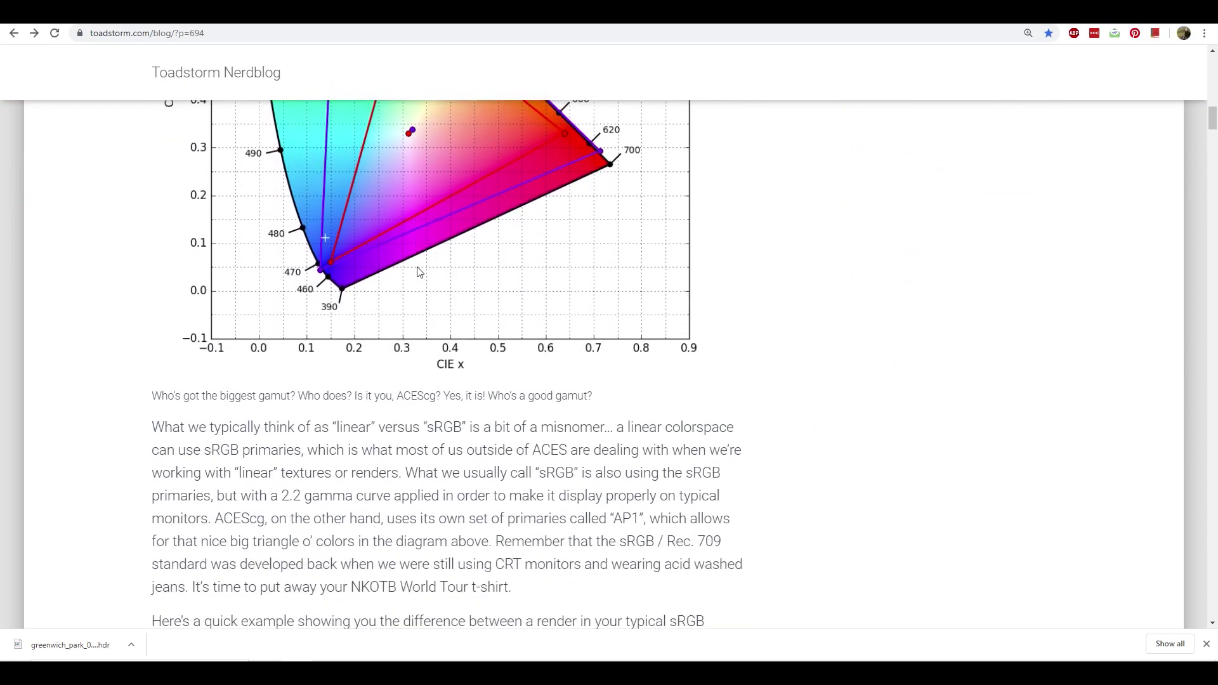
scroll(417, 271, "down", 18)
scroll(539, 317, "down", 16)
scroll(550, 292, "down", 10)
scroll(558, 325, "down", 7)
scroll(557, 325, "up", 8)
right_click(554, 354)
Scroll back up through the ACES article to its title.
scroll(497, 283, "up", 17)
scroll(643, 338, "up", 20)
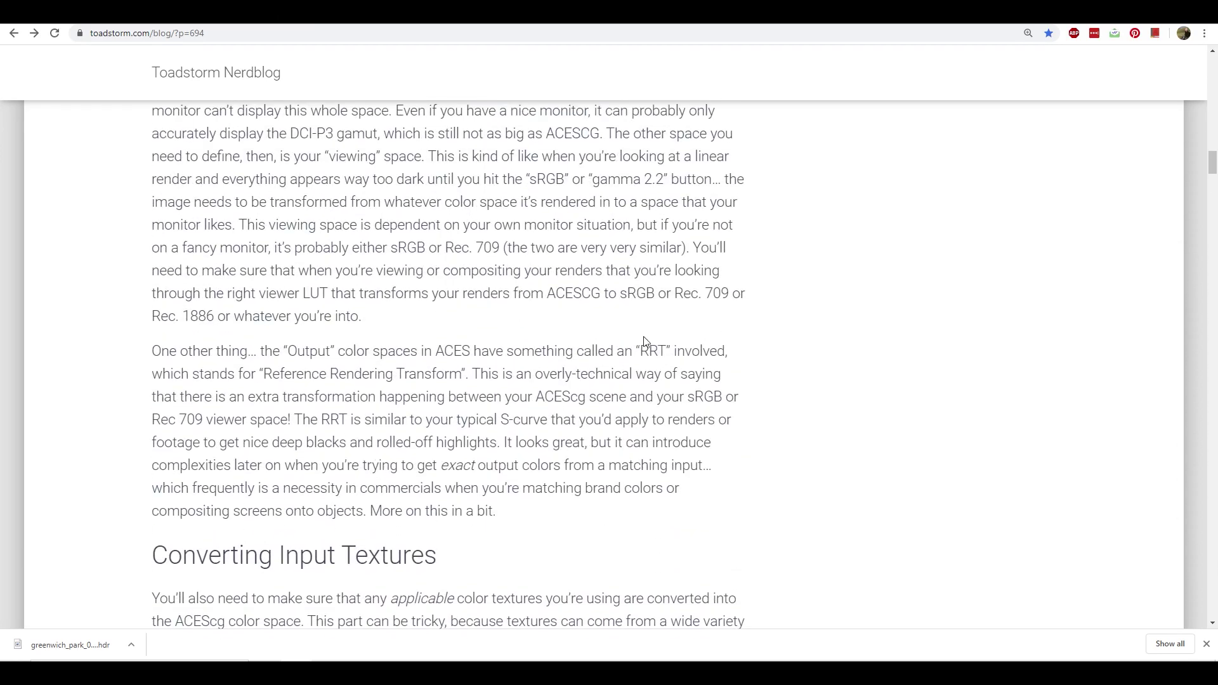
scroll(632, 352, "up", 4)
scroll(985, 599, "down", 7)
scroll(551, 331, "down", 7)
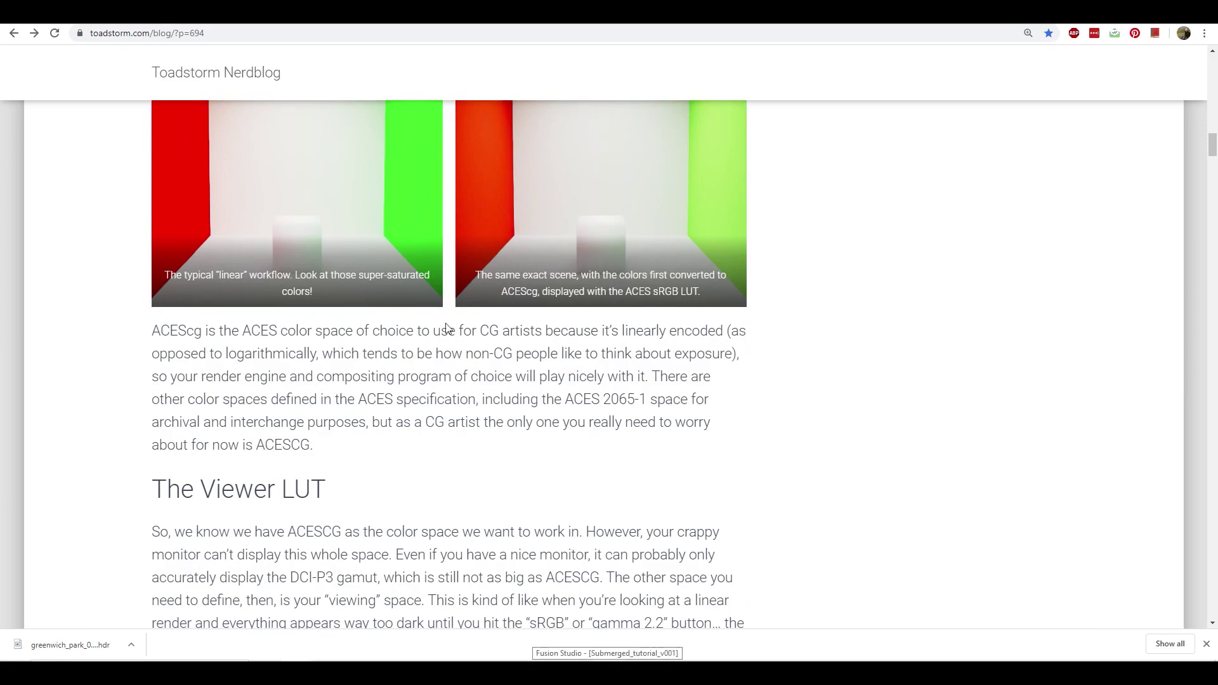
scroll(480, 332, "down", 20)
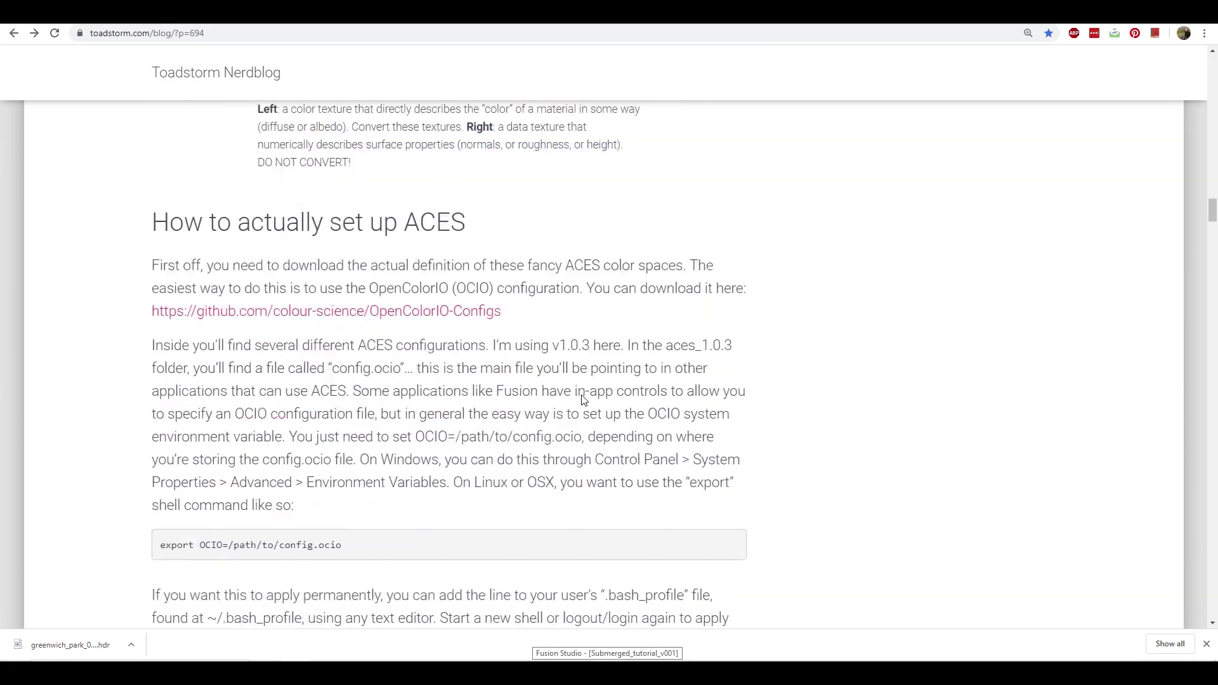
scroll(582, 397, "down", 20)
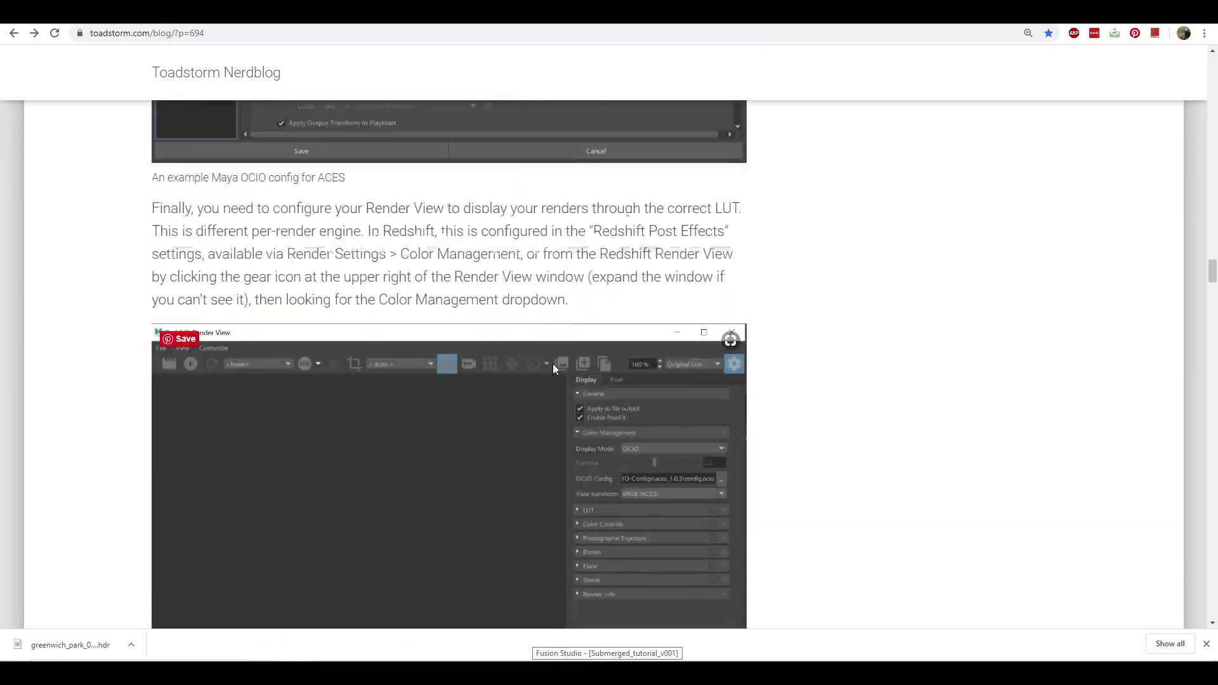
scroll(553, 371, "down", 20)
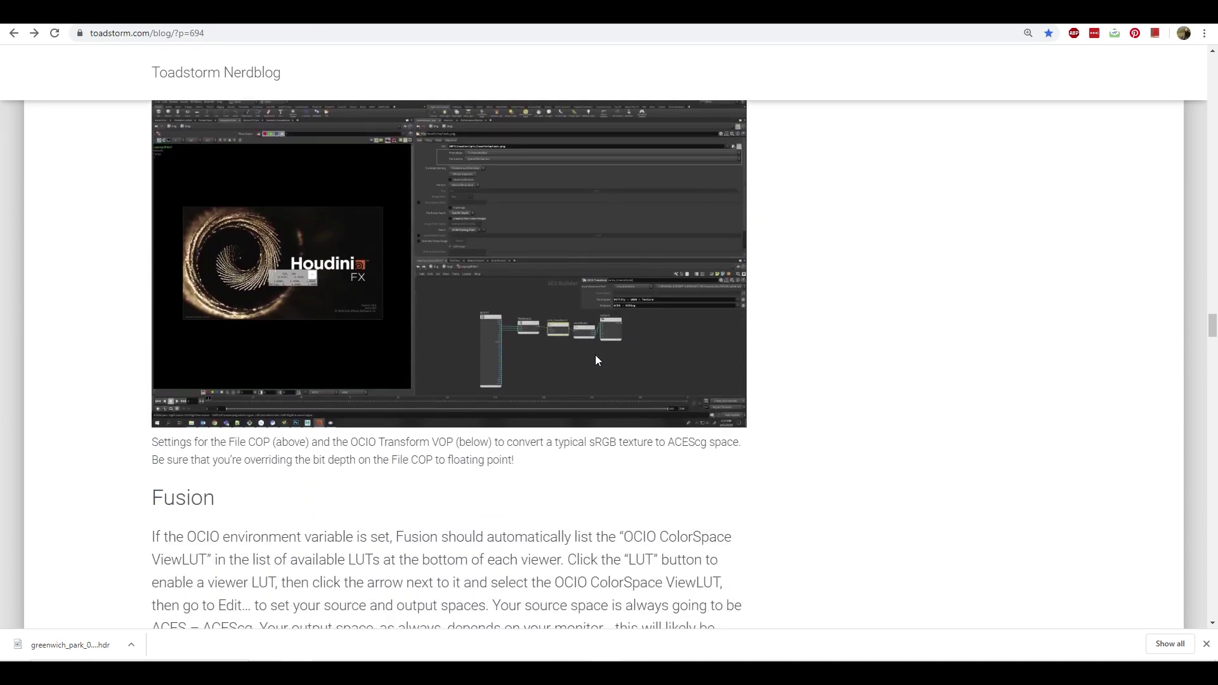
scroll(559, 368, "down", 3)
scroll(581, 354, "up", 4)
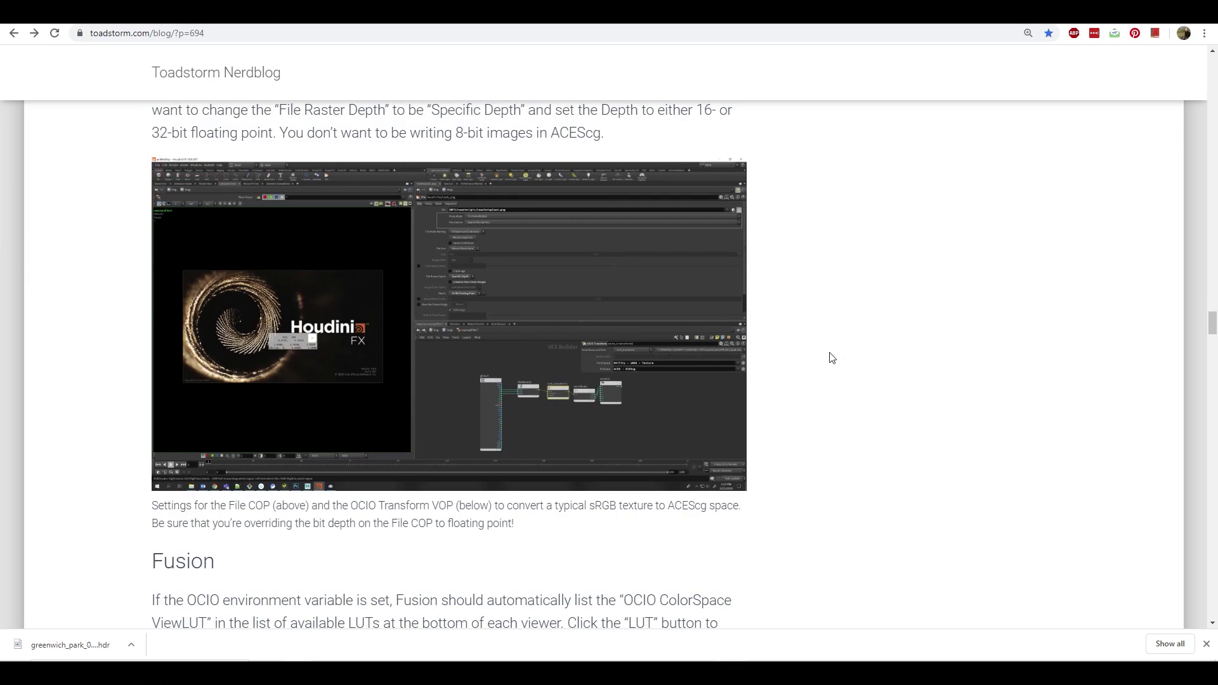
scroll(724, 317, "up", 1)
scroll(835, 448, "down", 2)
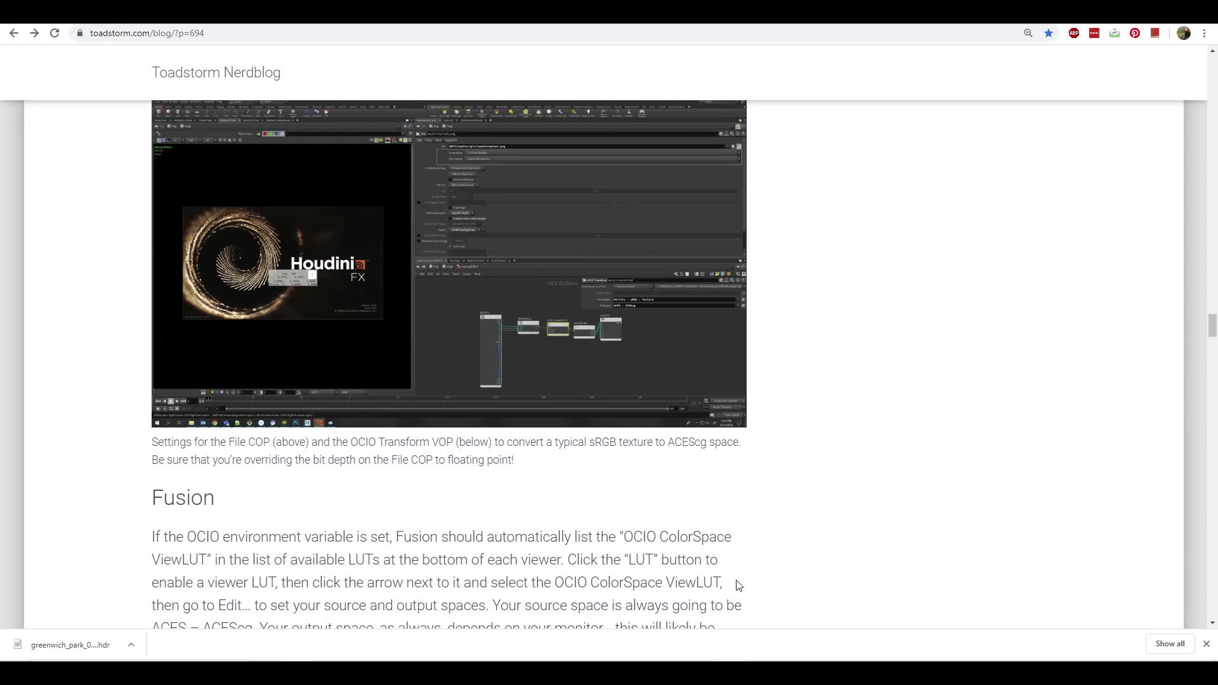
scroll(962, 466, "up", 5)
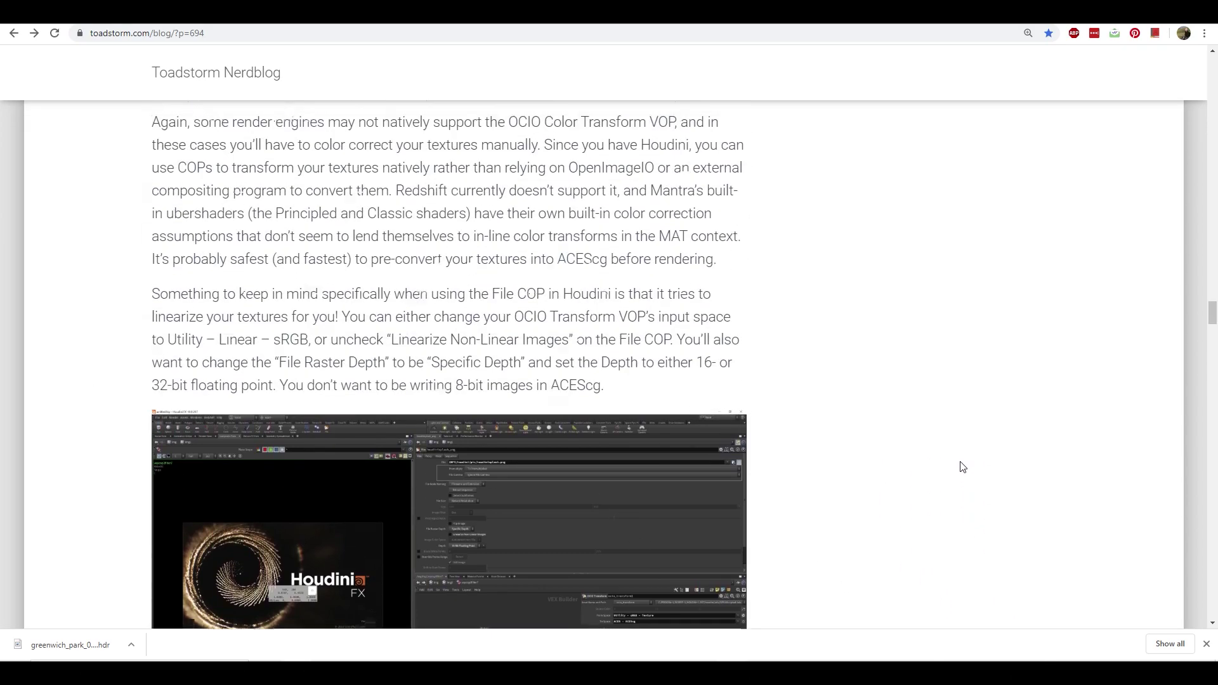
scroll(962, 466, "up", 15)
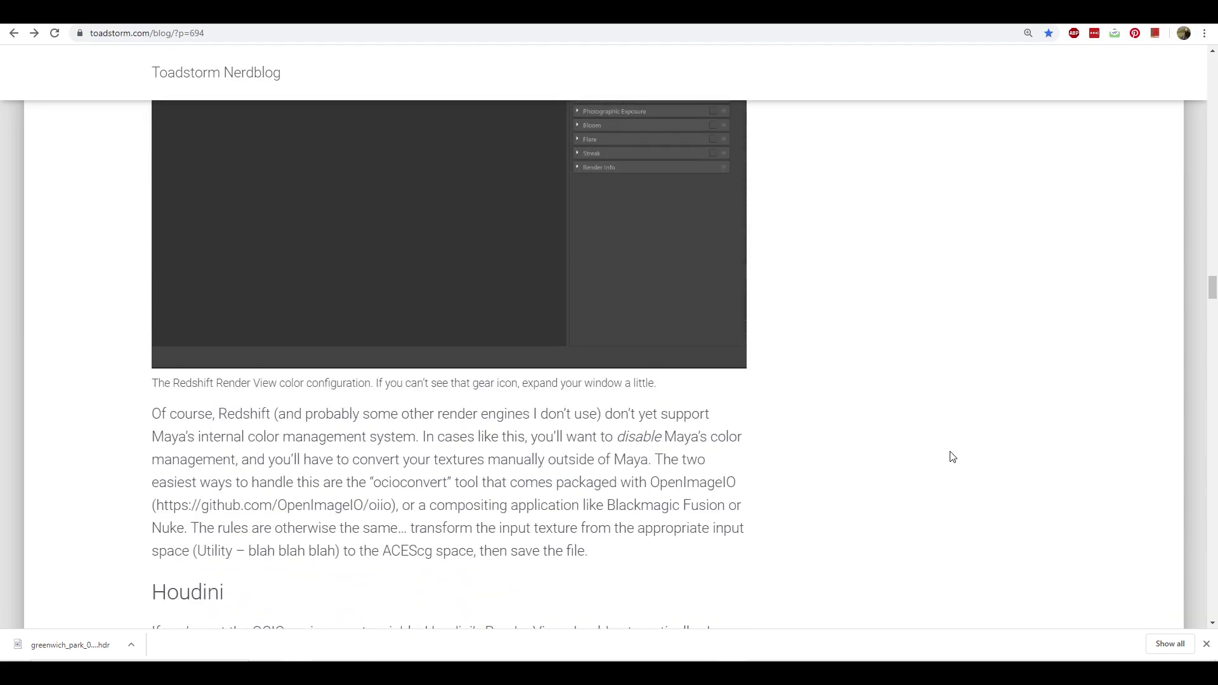
scroll(952, 457, "up", 20)
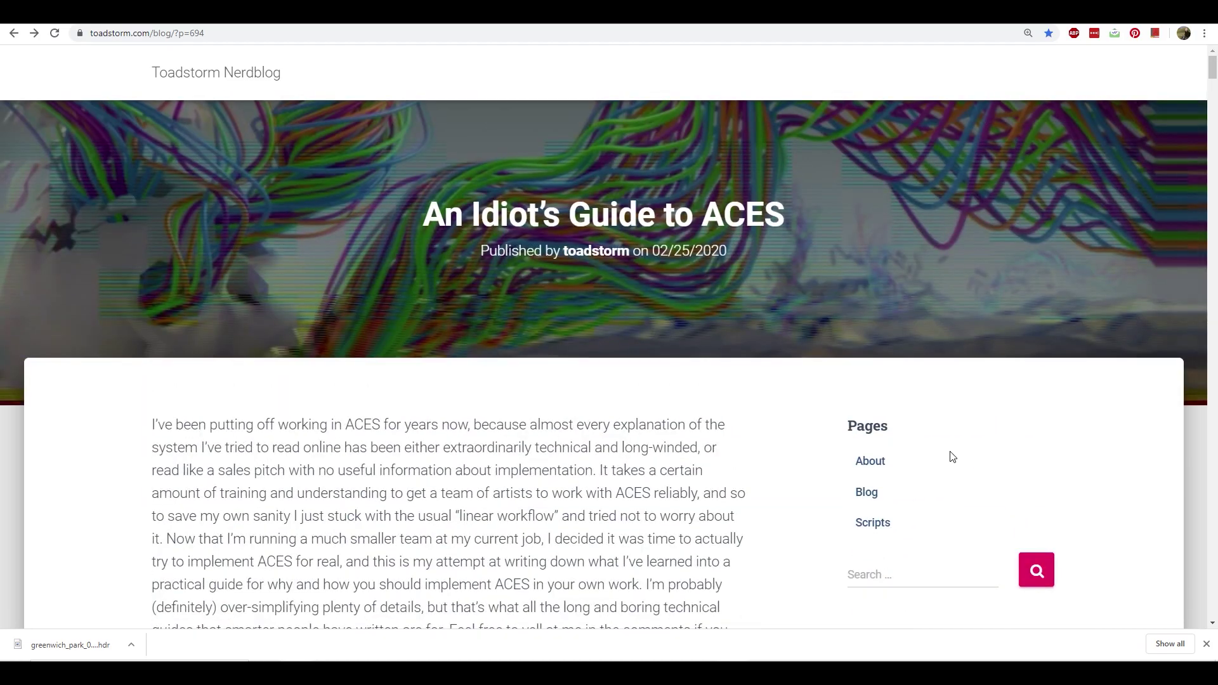
Scroll the article until the whole CIE 1931 diagram comparing ACEScg and sRGB gamuts is visible.
scroll(949, 456, "down", 7)
scroll(949, 456, "up", 7)
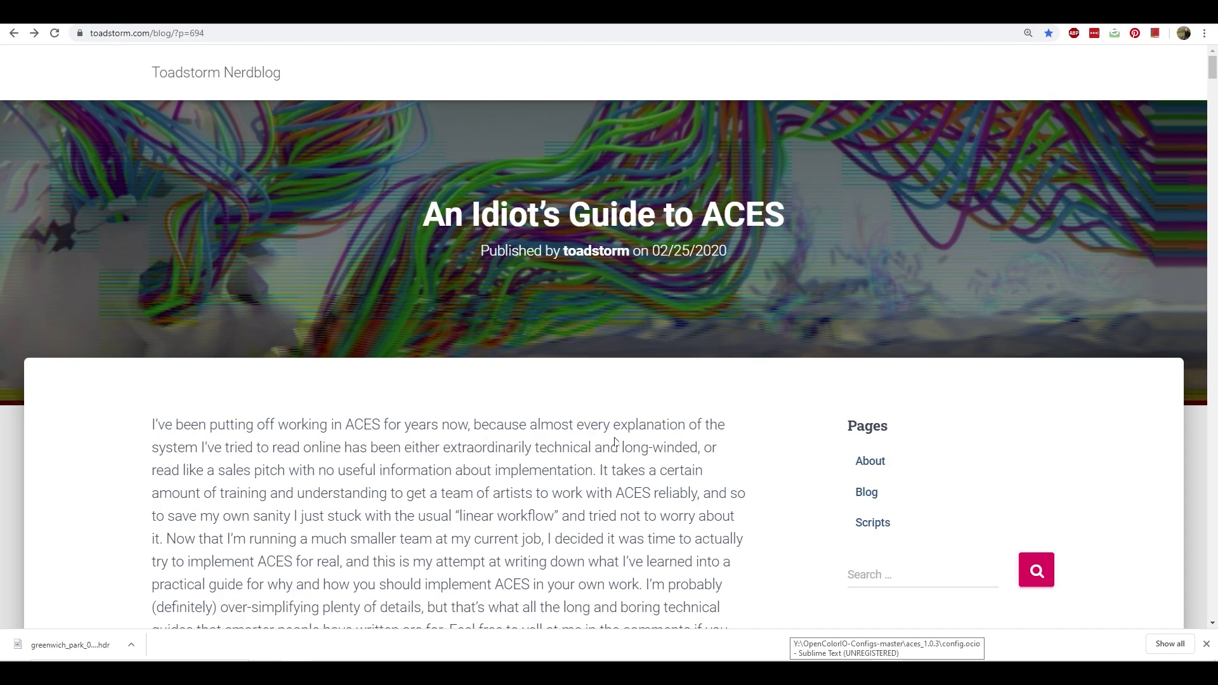
scroll(613, 444, "down", 3)
scroll(570, 422, "up", 3)
scroll(664, 419, "down", 3)
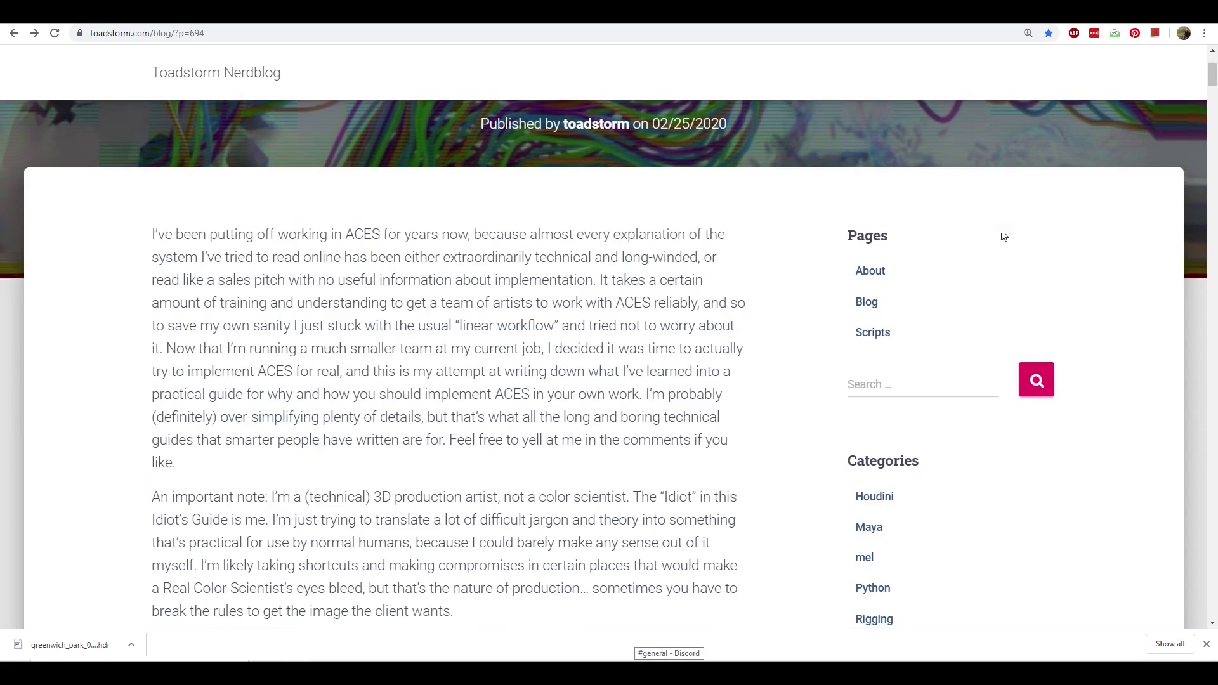
scroll(538, 412, "down", 10)
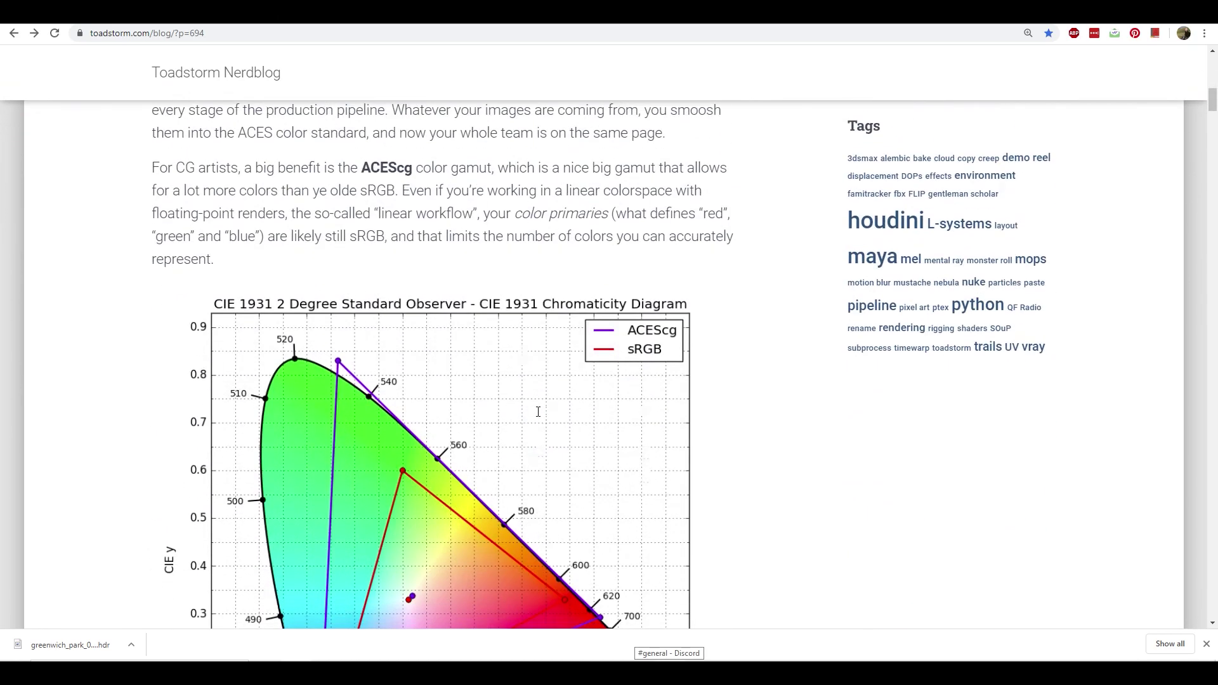
scroll(538, 412, "down", 20)
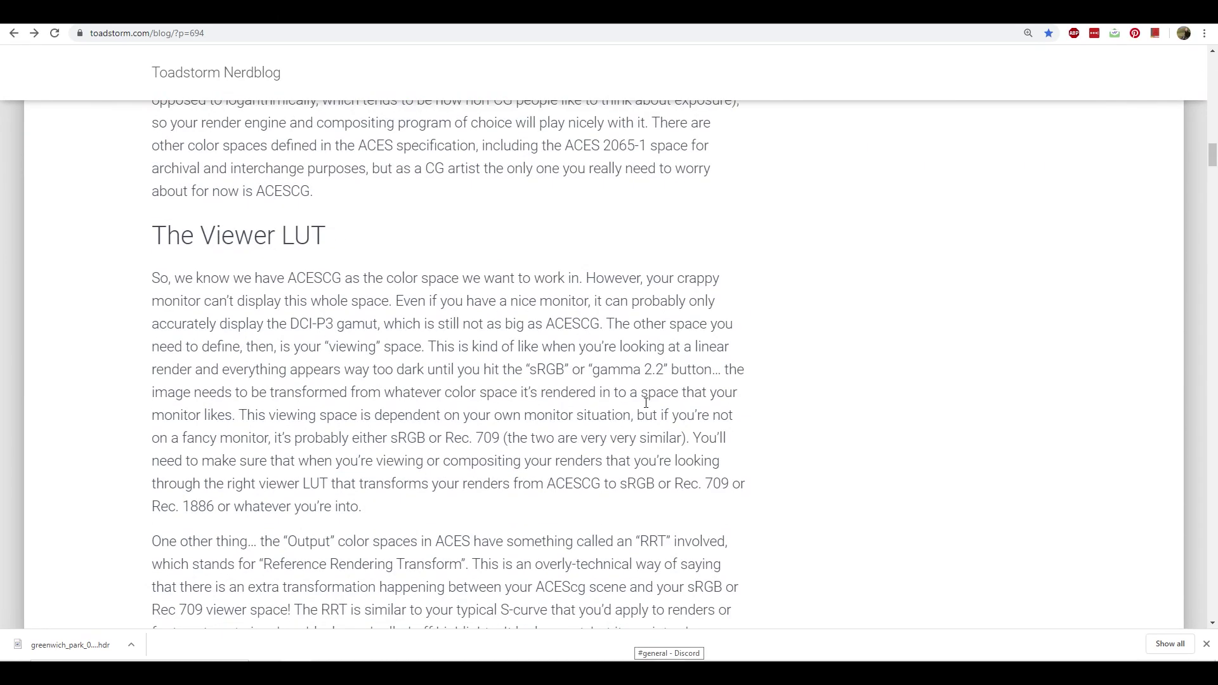
scroll(646, 406, "up", 9)
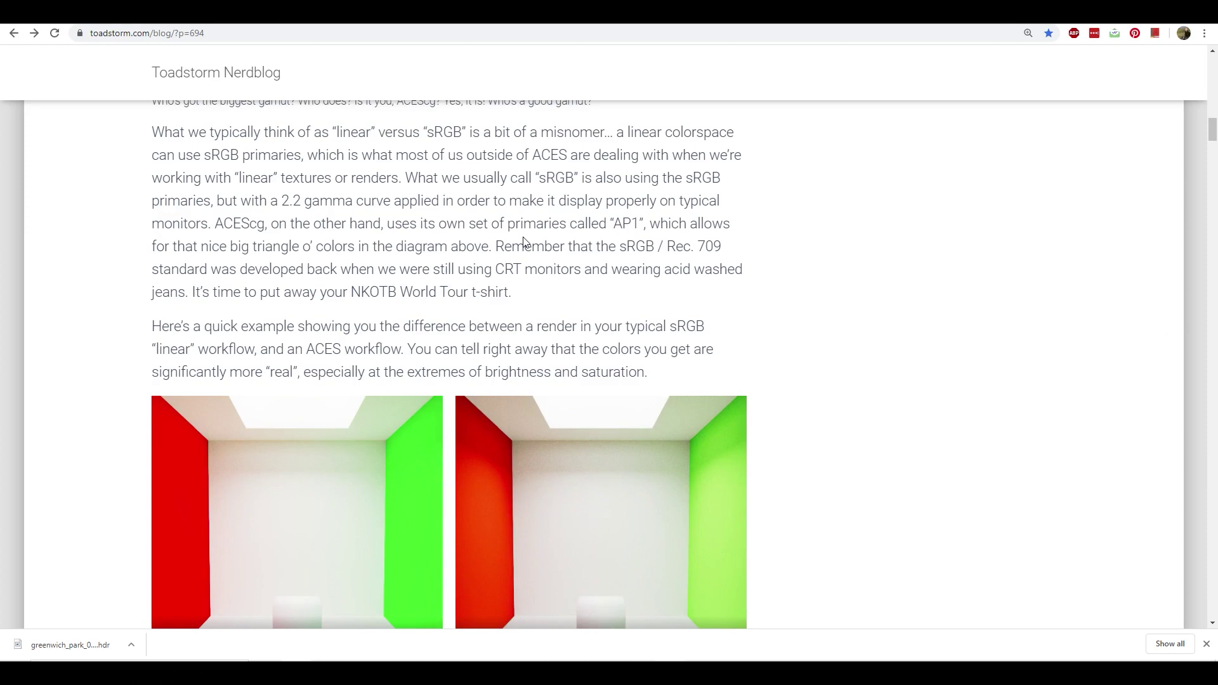
scroll(565, 314, "up", 4)
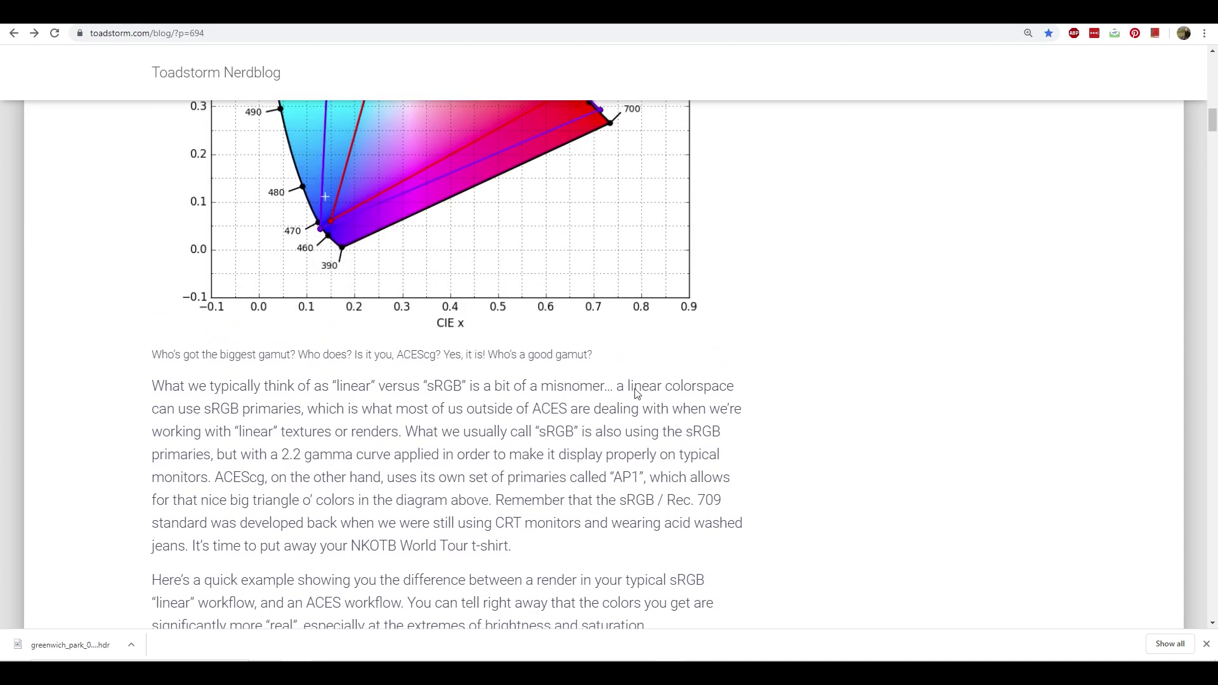
scroll(869, 442, "down", 4)
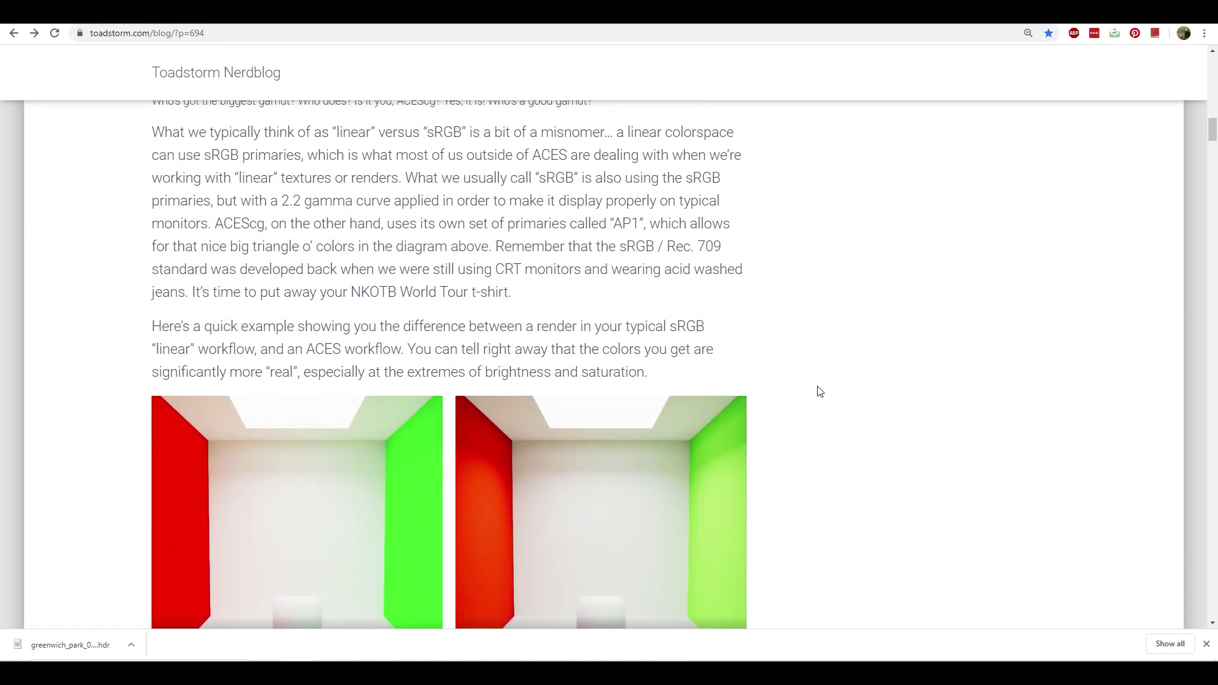
scroll(819, 389, "down", 3)
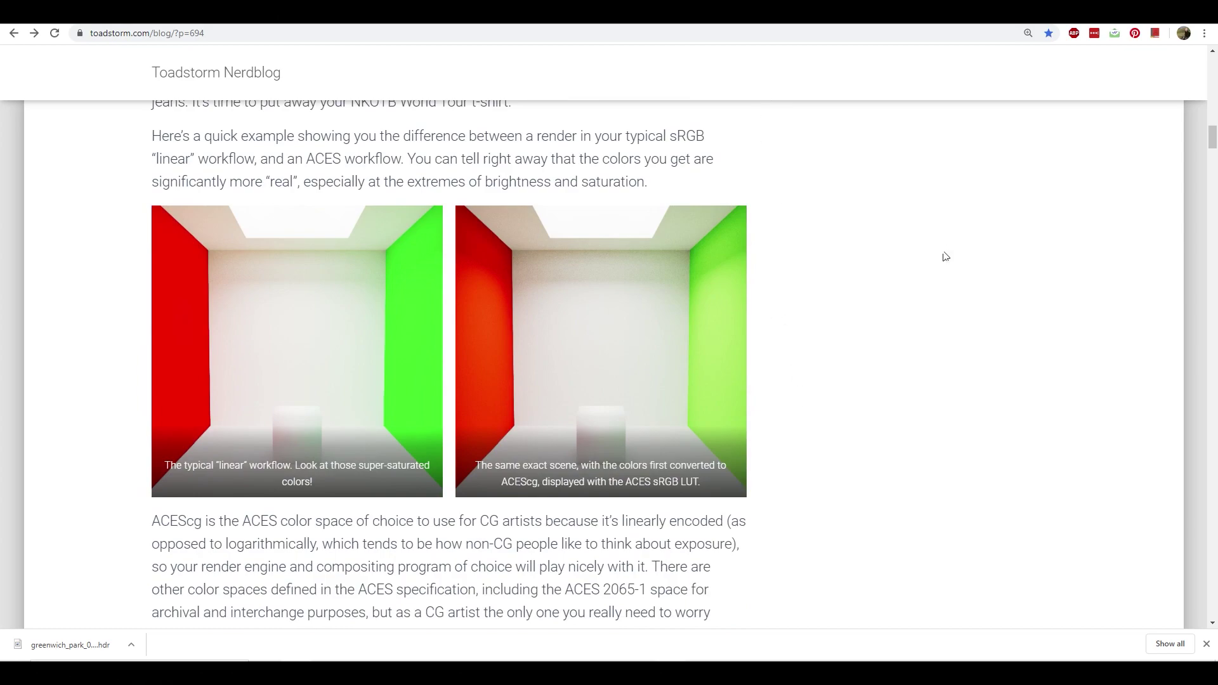
scroll(943, 383, "down", 2)
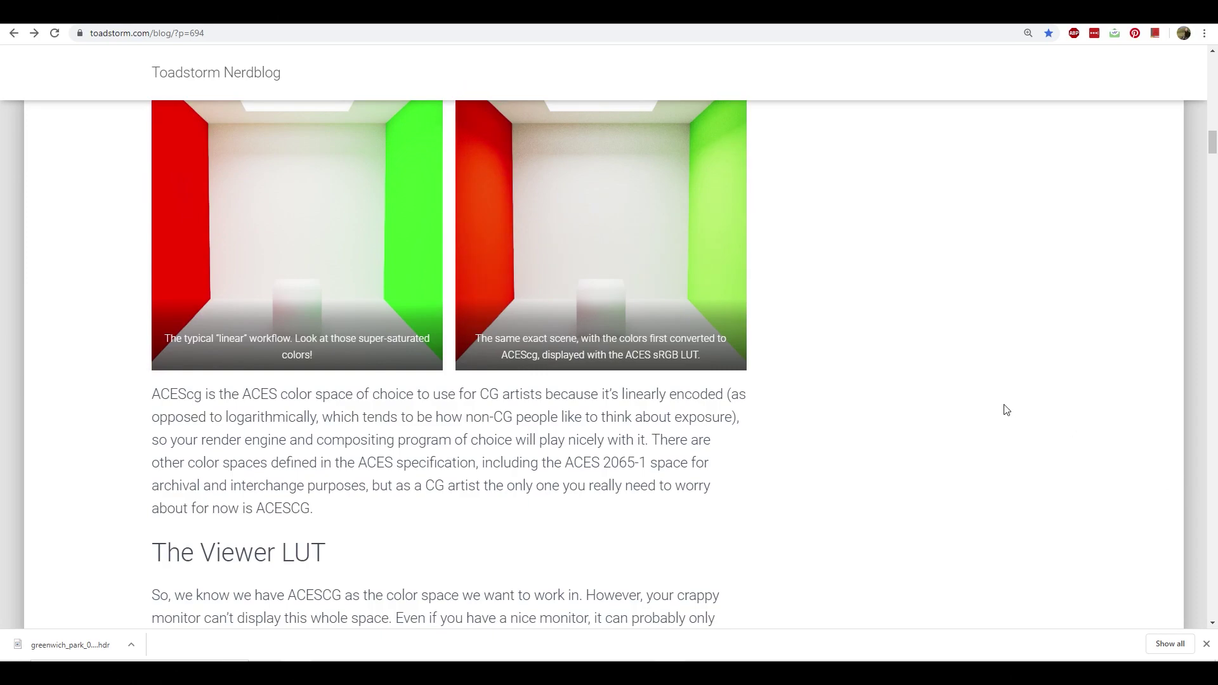
scroll(1007, 411, "up", 2)
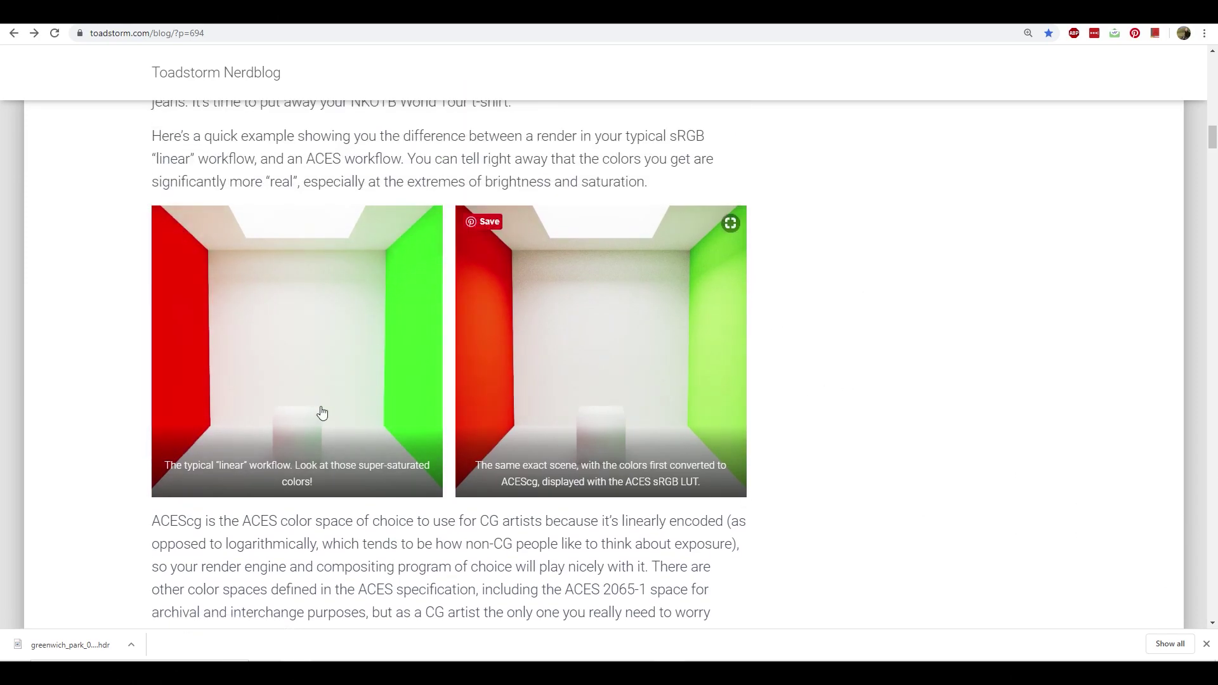
scroll(919, 386, "up", 2)
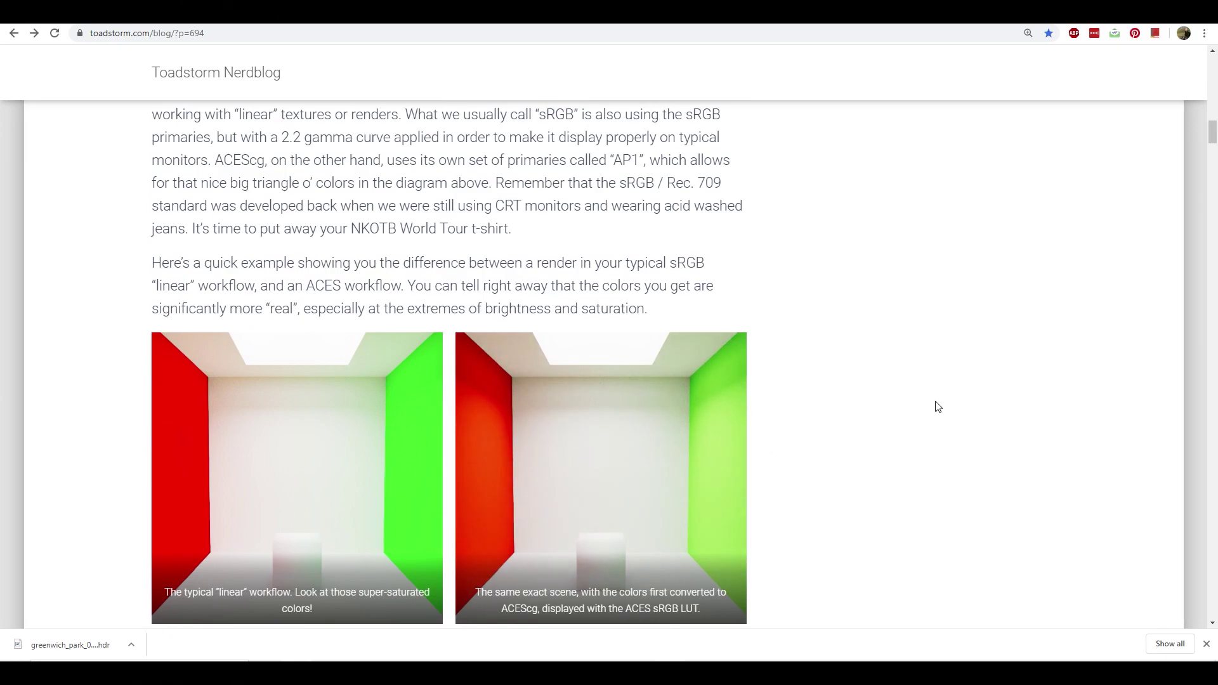
scroll(933, 400, "up", 3)
scroll(933, 400, "up", 7)
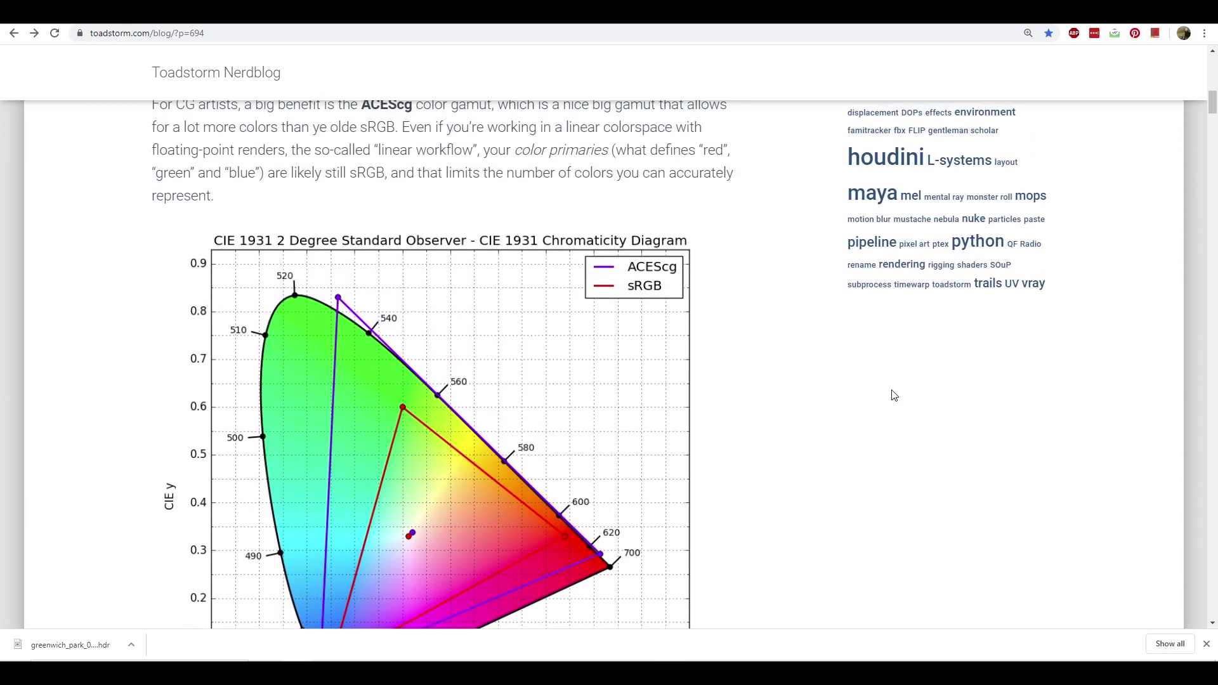
scroll(668, 287, "down", 1)
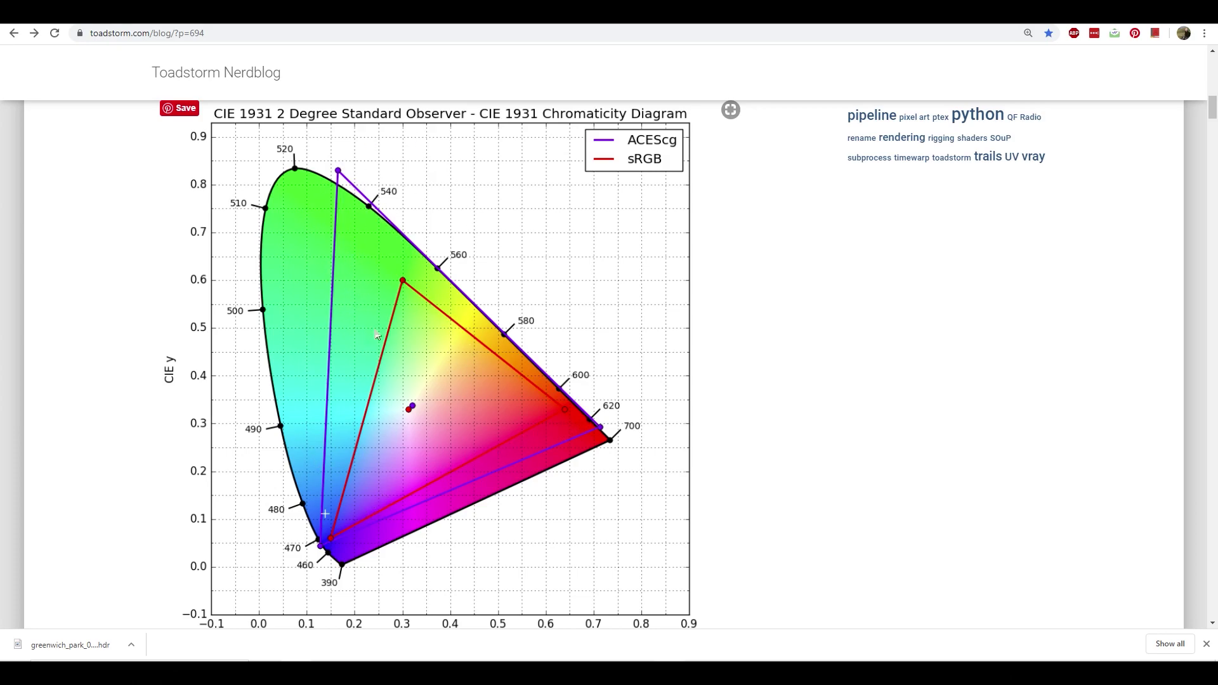
Scroll past the chromaticity diagram to the linear sRGB versus ACEScg Cornell box renders.
scroll(702, 389, "up", 2)
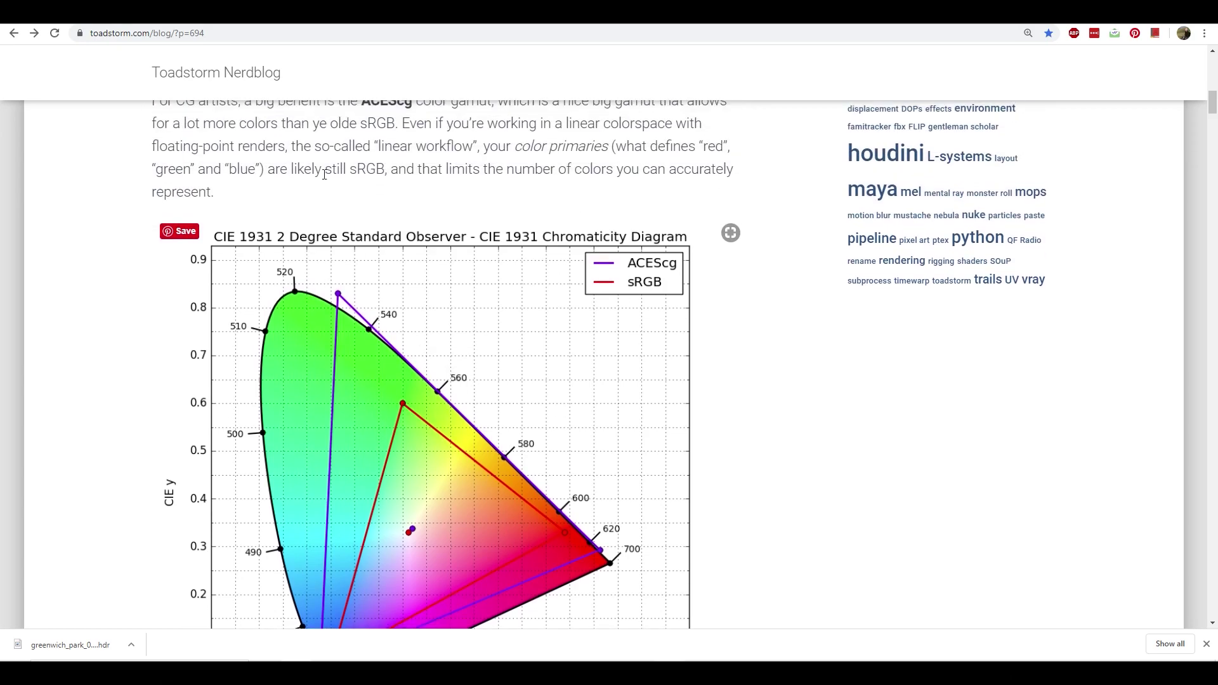
scroll(702, 389, "down", 2)
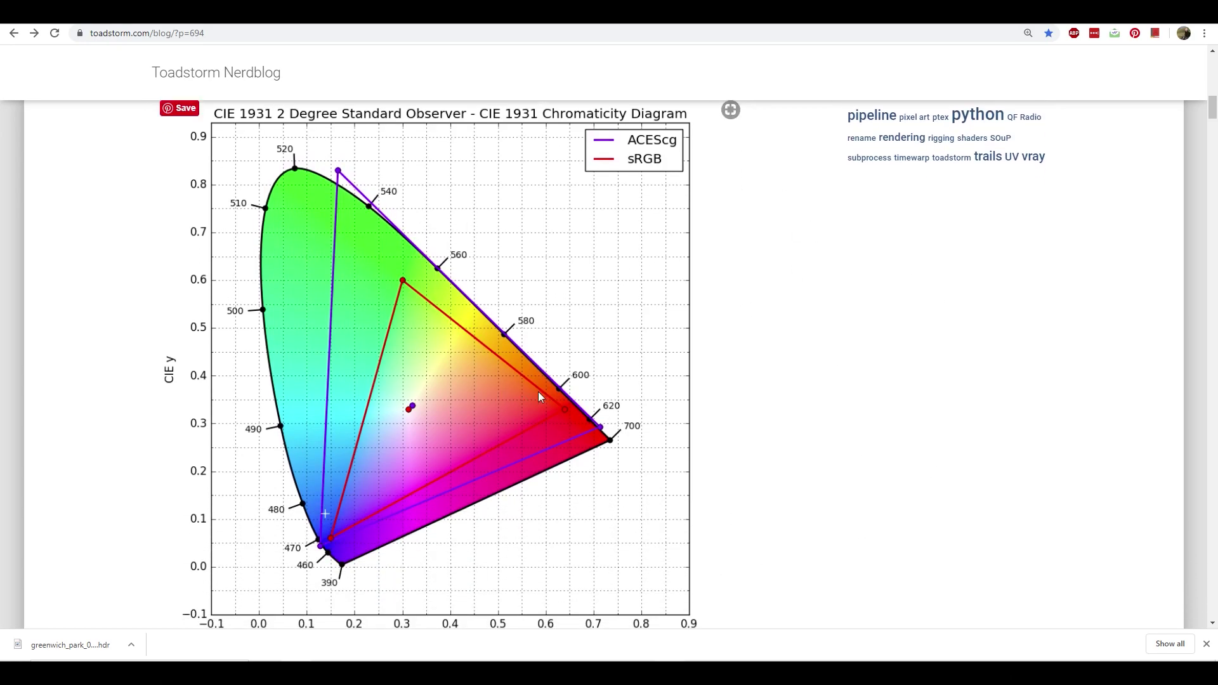
scroll(539, 393, "up", 2)
scroll(429, 457, "down", 2)
scroll(676, 401, "down", 10)
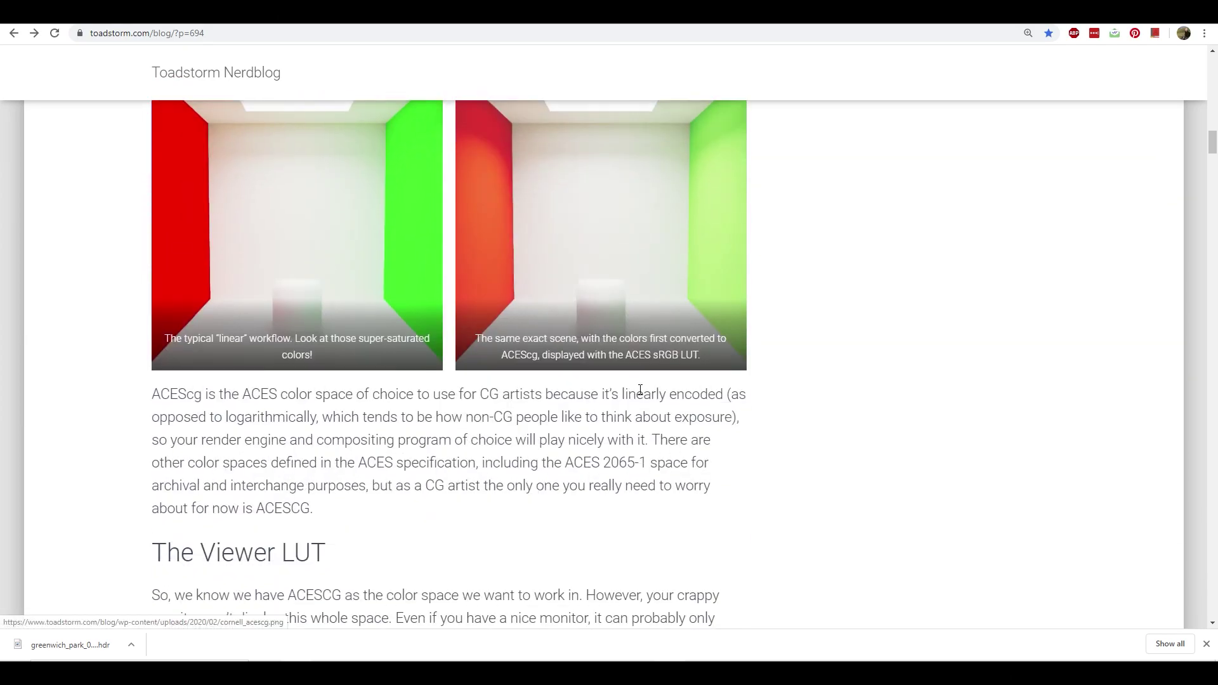
scroll(362, 329, "up", 2)
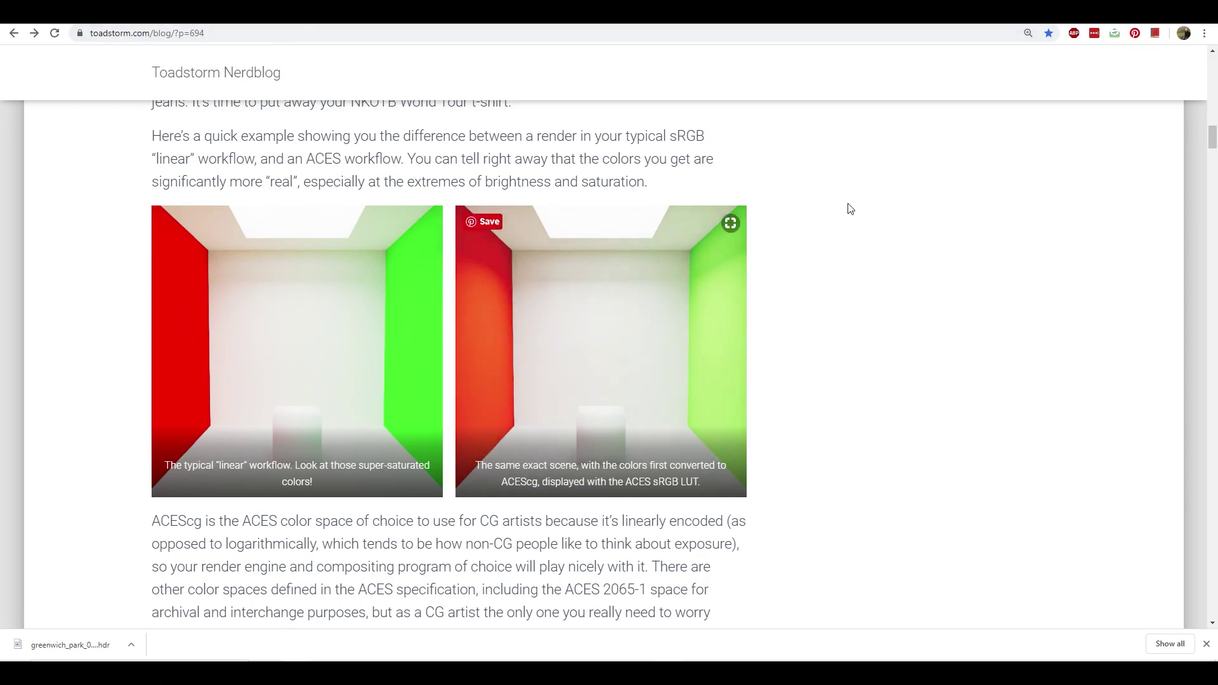
scroll(848, 382, "down", 2)
scroll(793, 355, "up", 4)
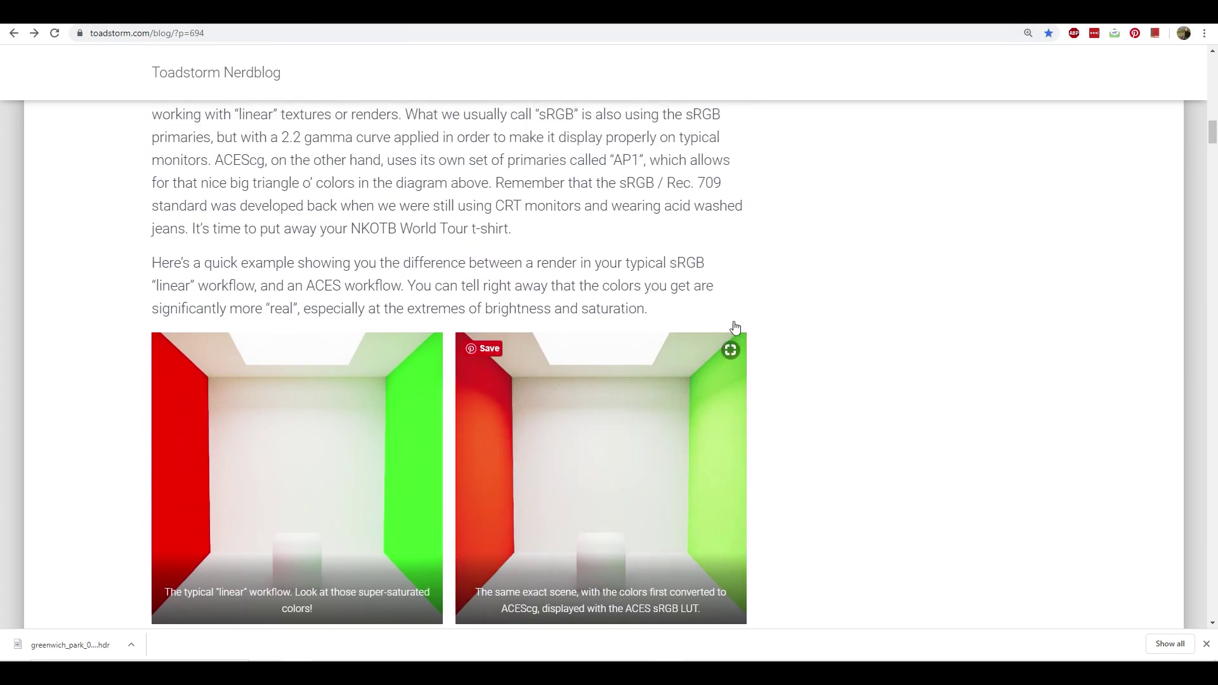
scroll(767, 389, "down", 5)
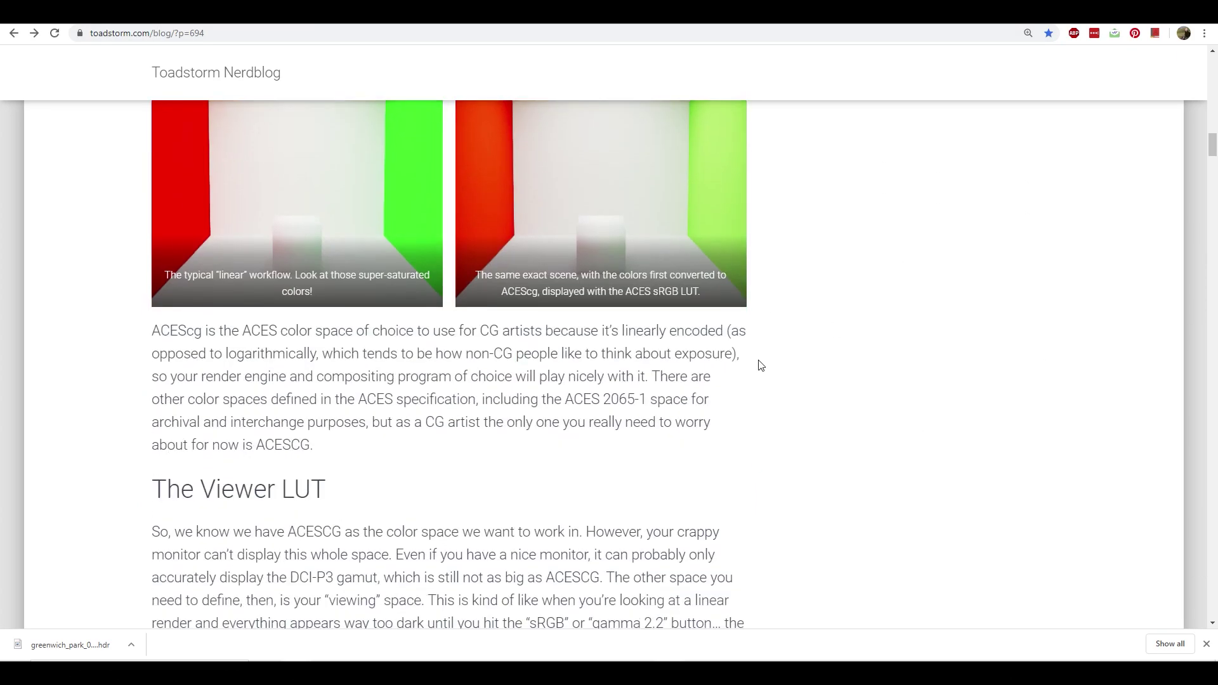
scroll(759, 364, "up", 4)
scroll(794, 335, "down", 3)
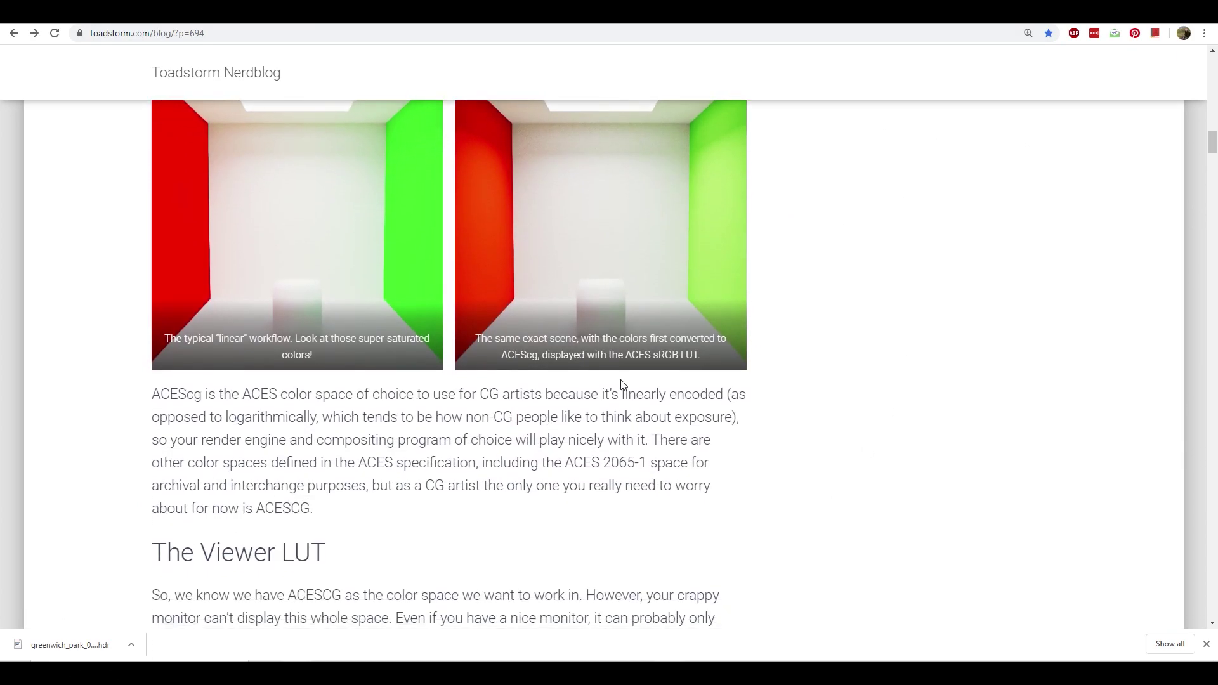
scroll(762, 438, "up", 3)
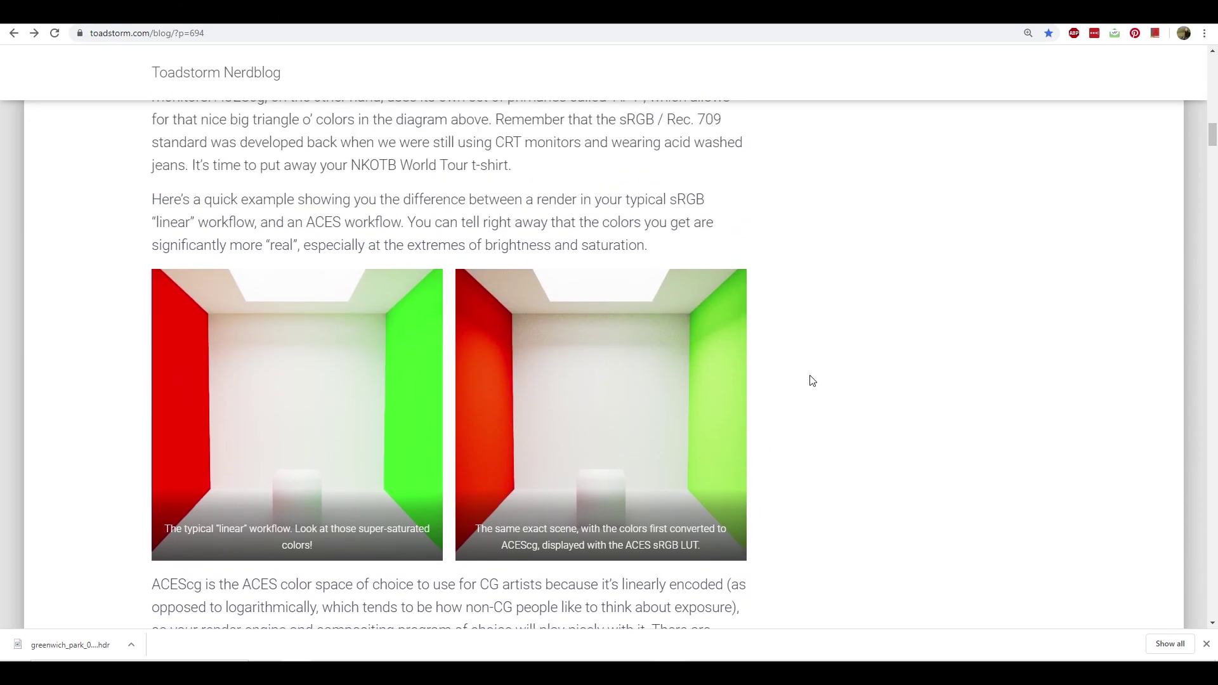
scroll(812, 377, "down", 1)
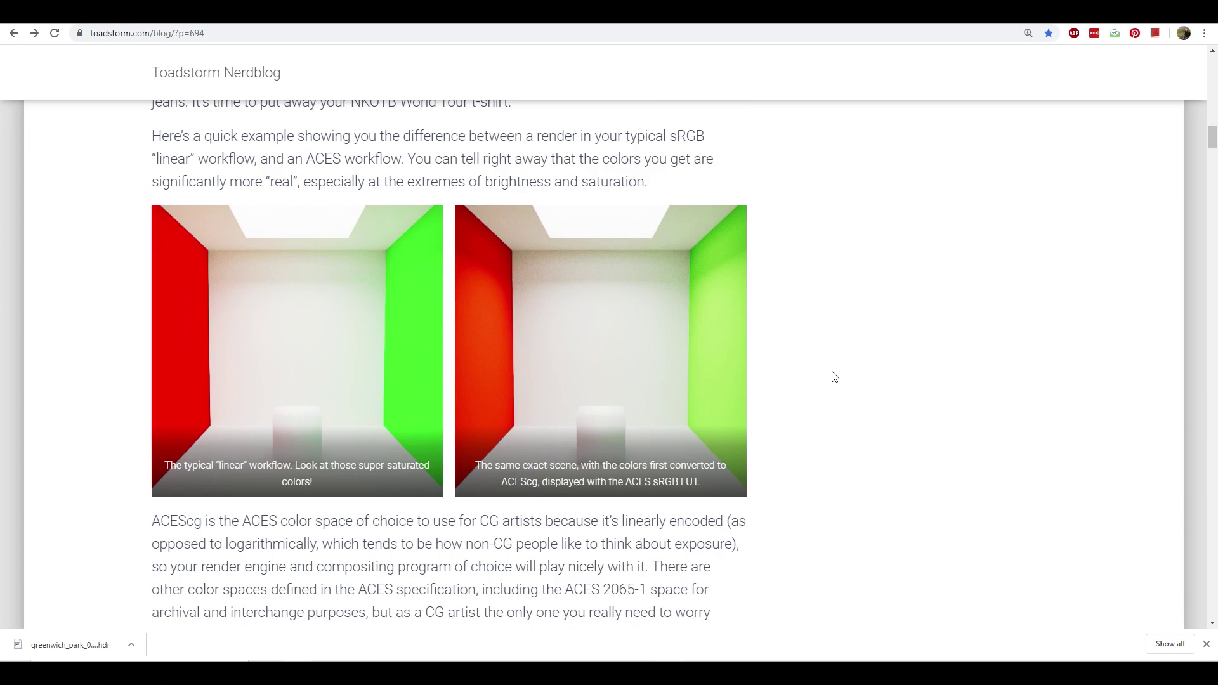
scroll(834, 377, "down", 2)
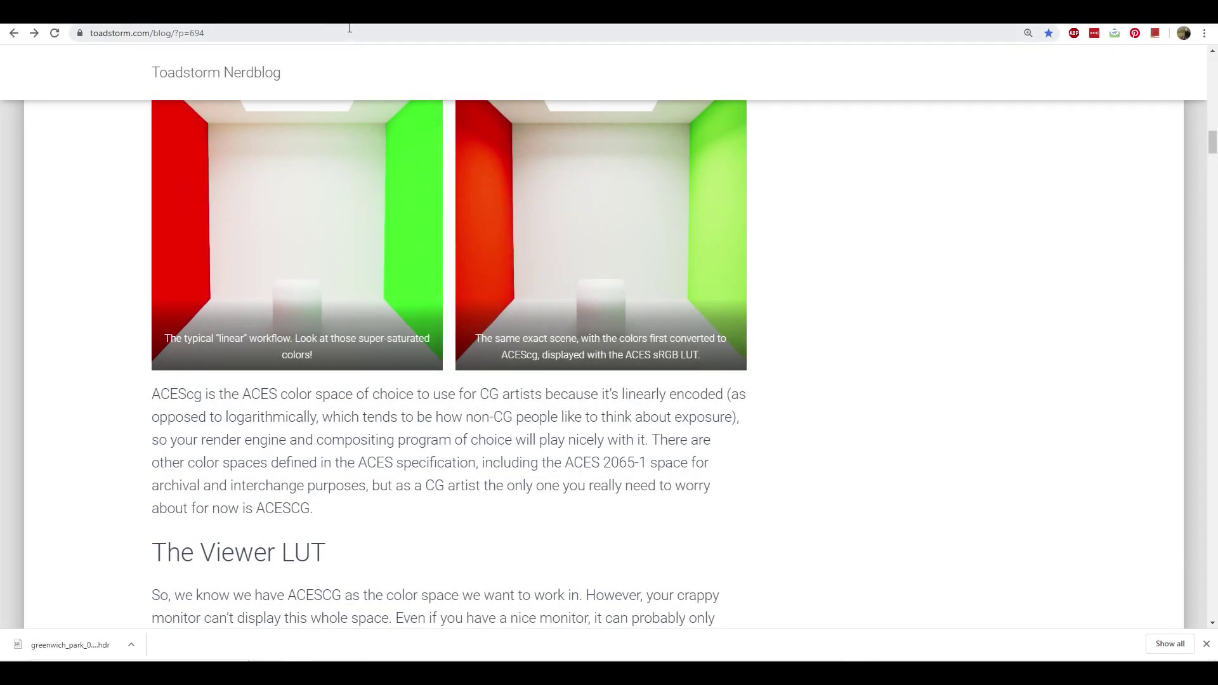
Switch to the OpenColorIO Downloads page and highlight the Sample OCIO Configurations line.
left_click(349, 23)
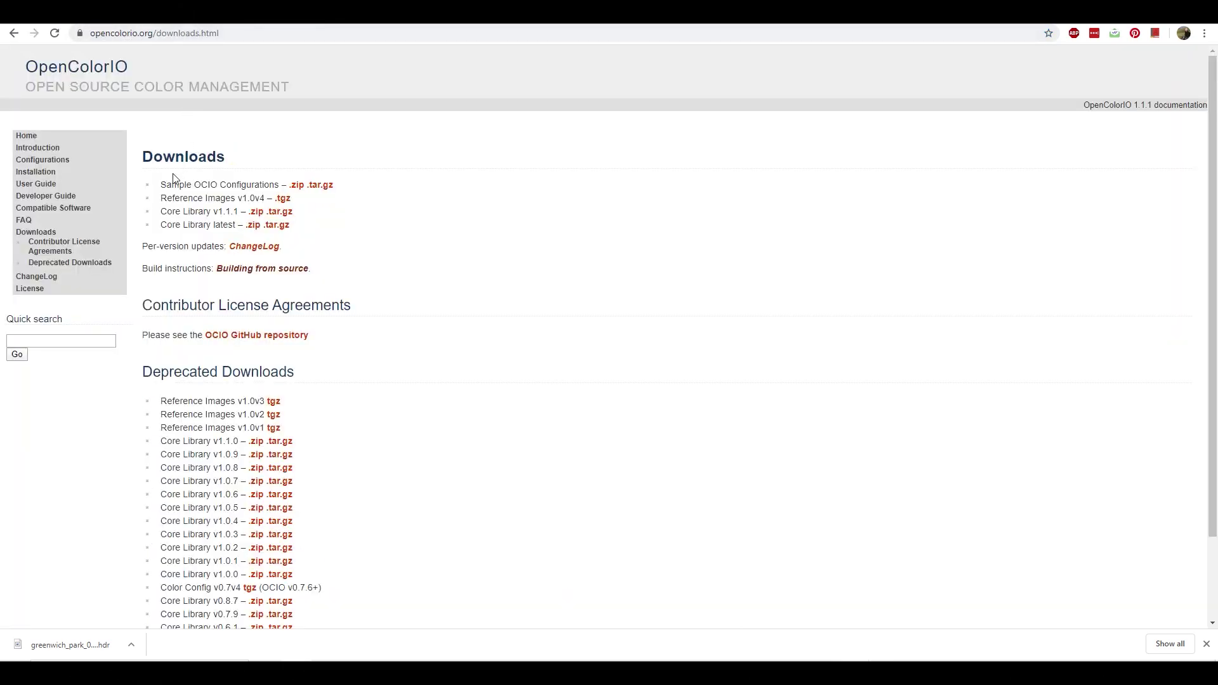
left_click_drag(161, 185, 274, 185)
triple_click(573, 279)
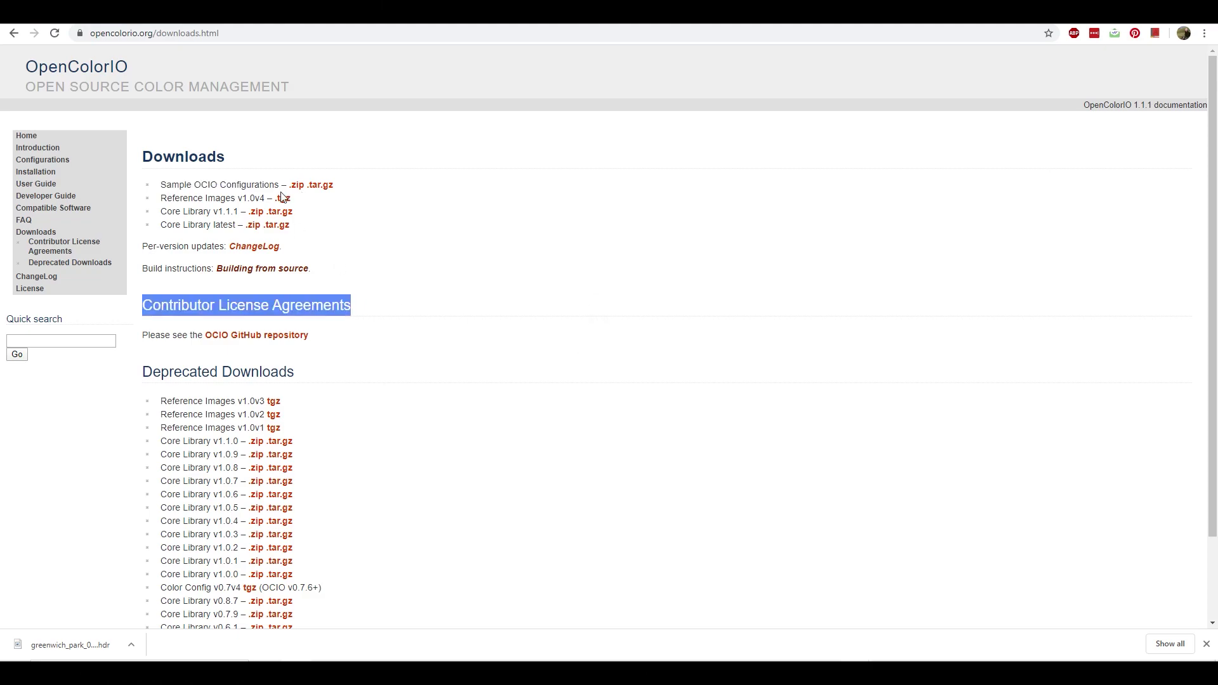
left_click(825, 494)
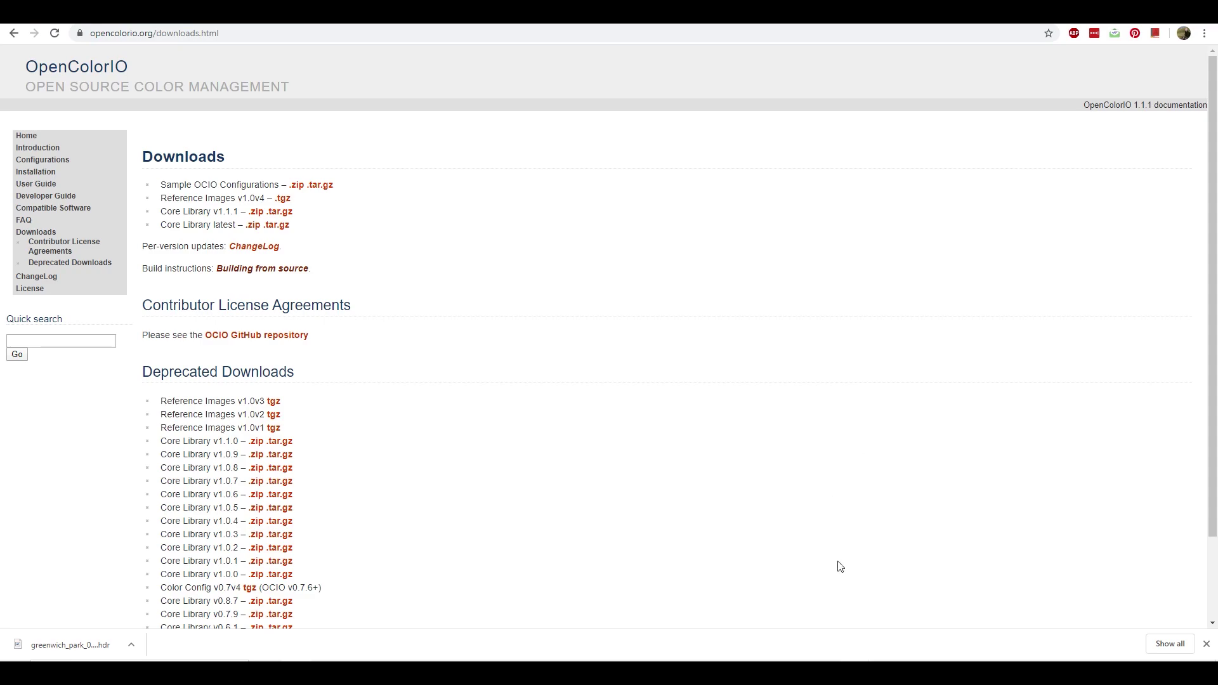
mouse_move(855, 672)
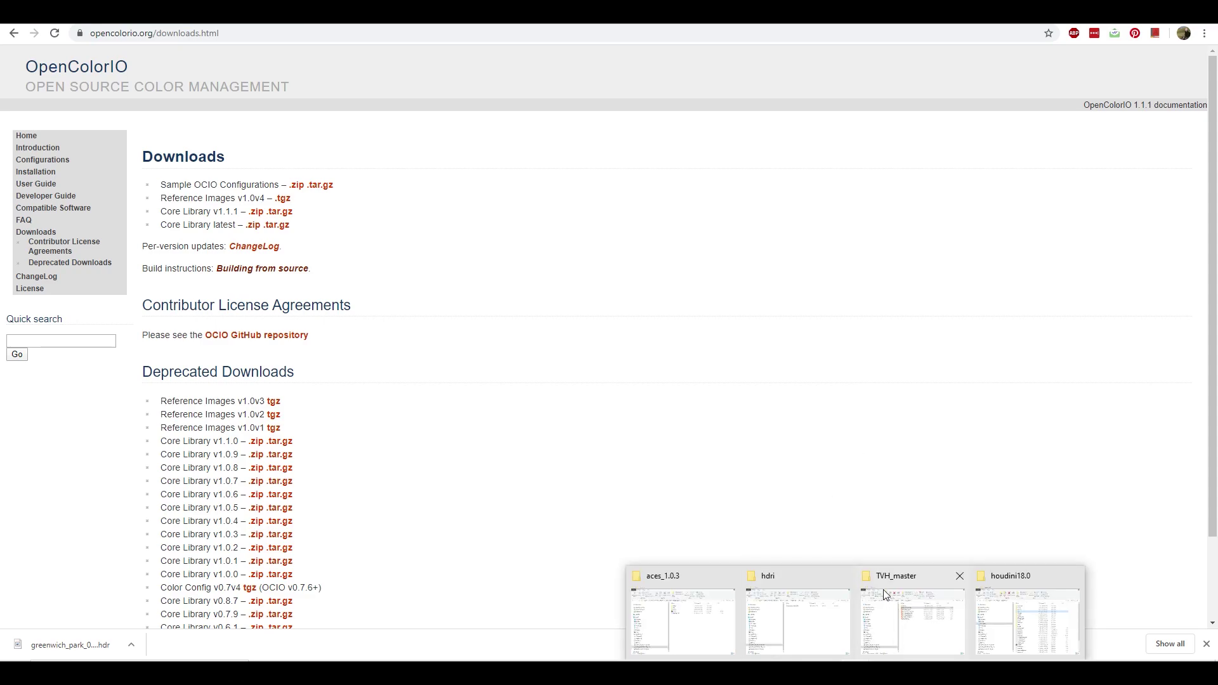
Bring up the aces_1.0.3 Explorer window and browse the config folders in OpenColorIO-Configs-master.
left_click(709, 619)
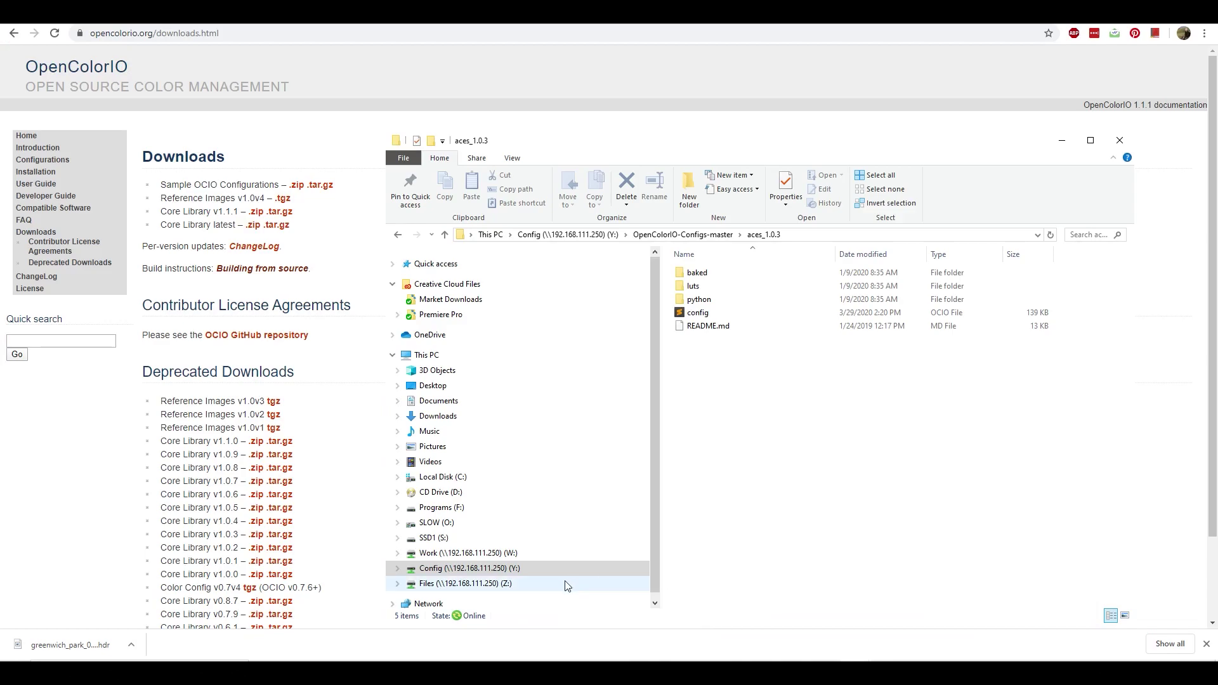
left_click_drag(767, 484, 682, 293)
left_click(720, 236)
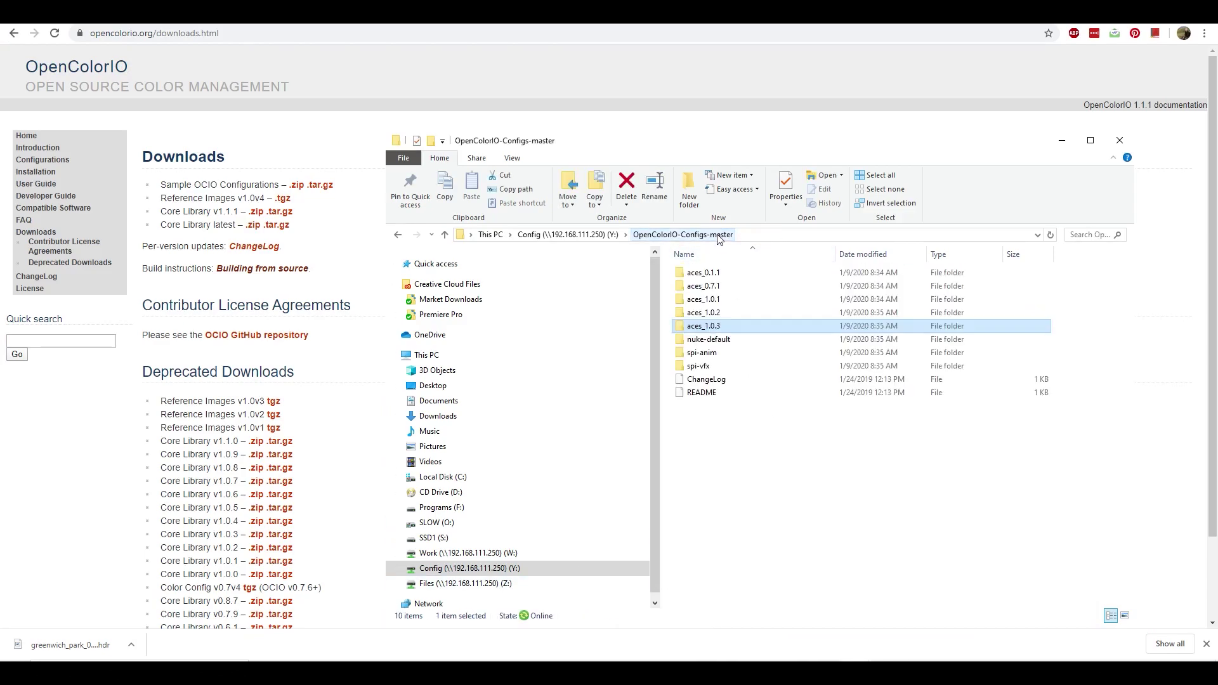
left_click_drag(786, 461, 666, 244)
left_click(774, 422)
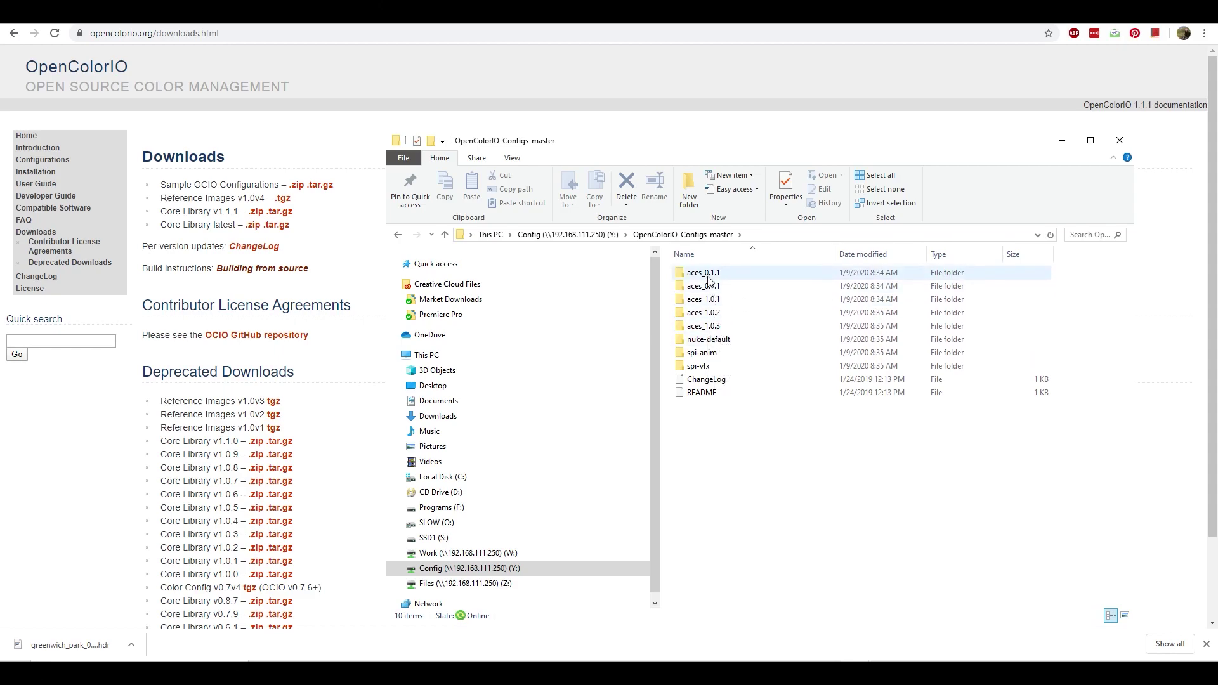
left_click(717, 314)
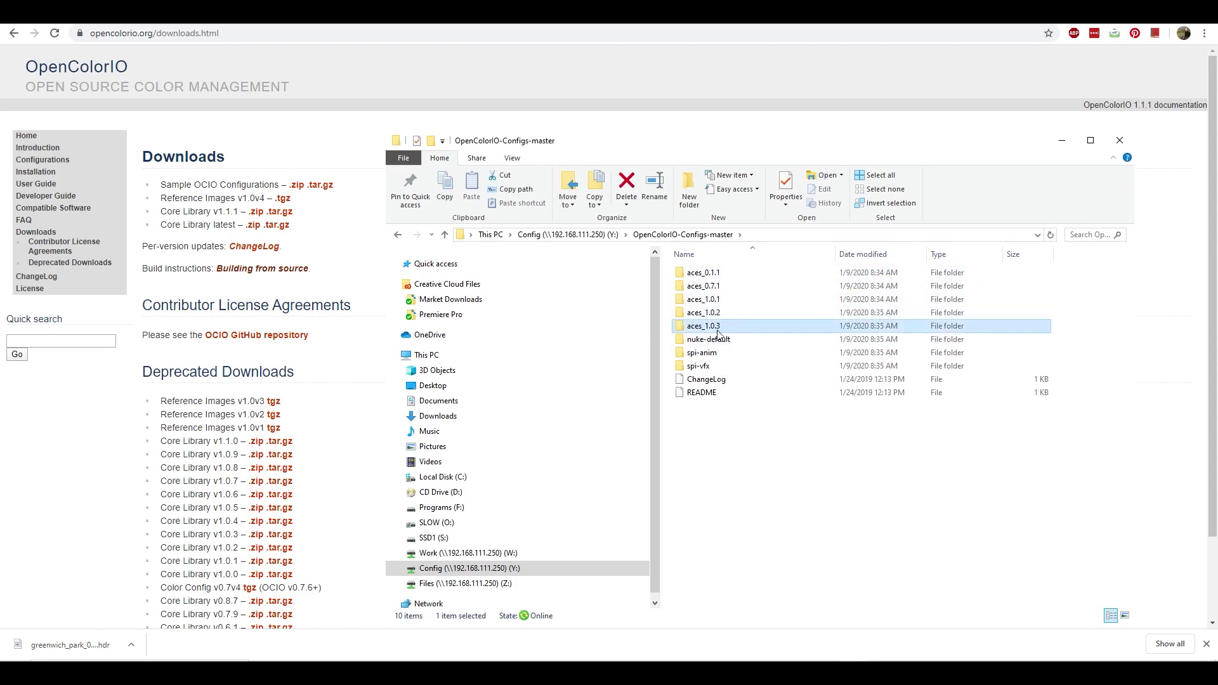
key("Up")
key("Up")
key("Up")
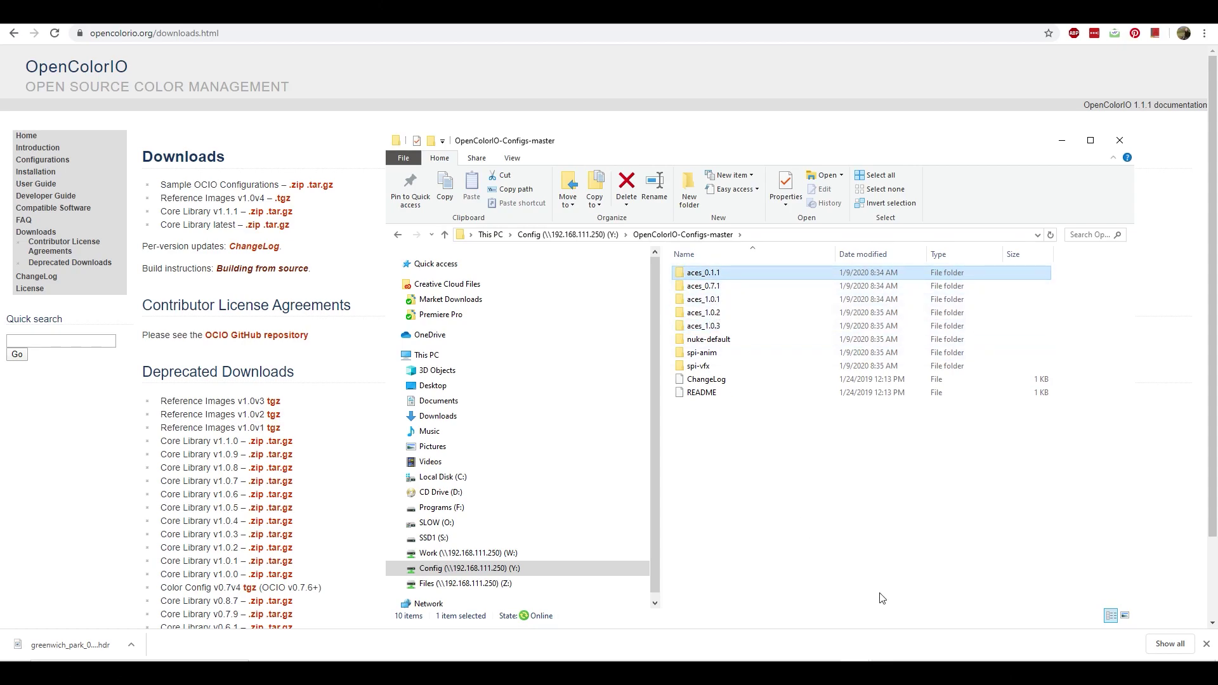
left_click(835, 516)
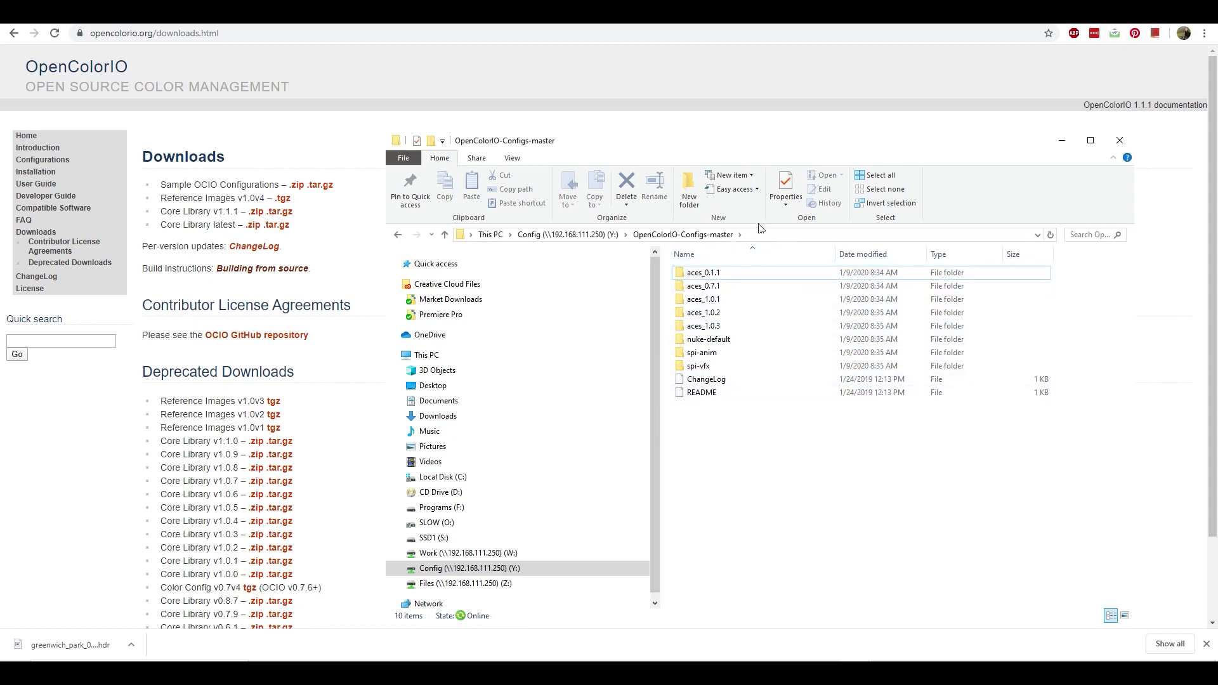
Open the aces_1.0.3 folder to show its config OCIO file beside baked, luts and python.
left_click(711, 325)
double_click(711, 325)
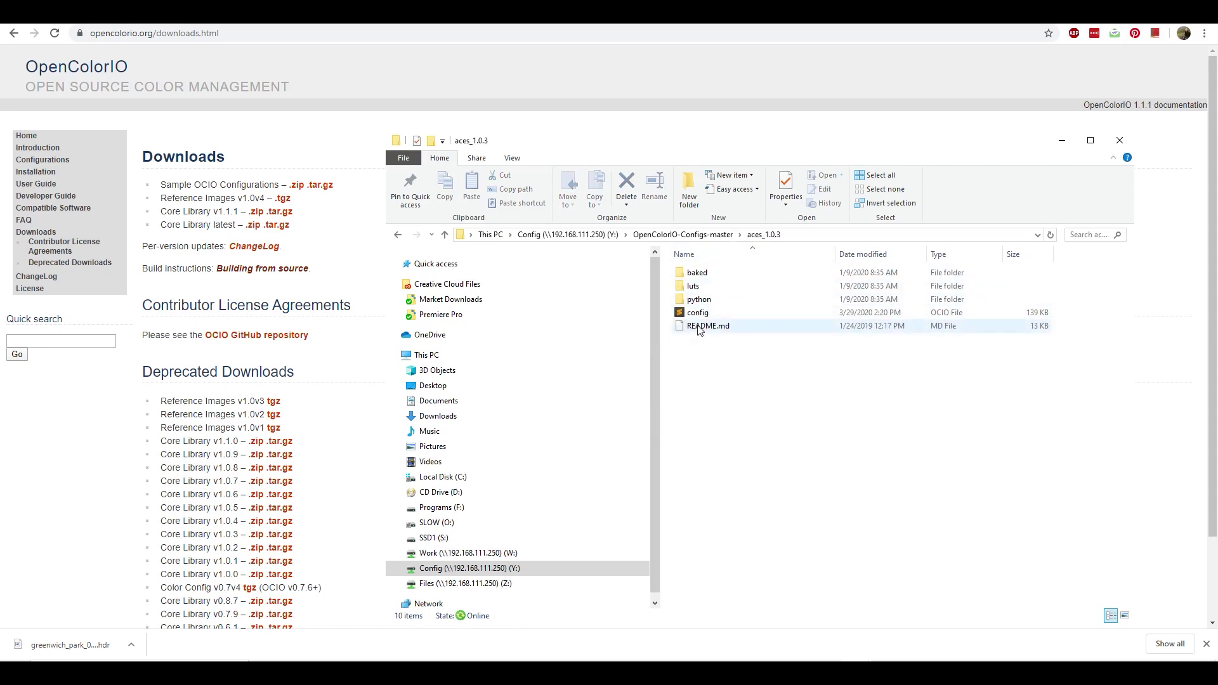
left_click(698, 314)
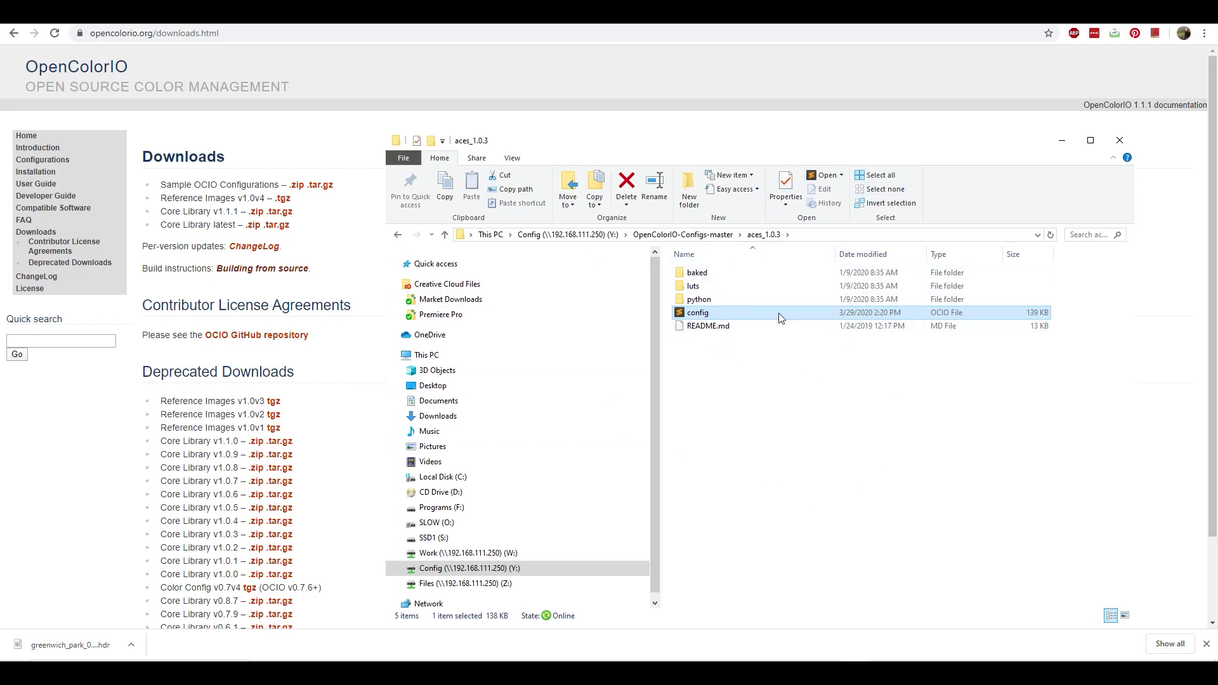
left_click(704, 235)
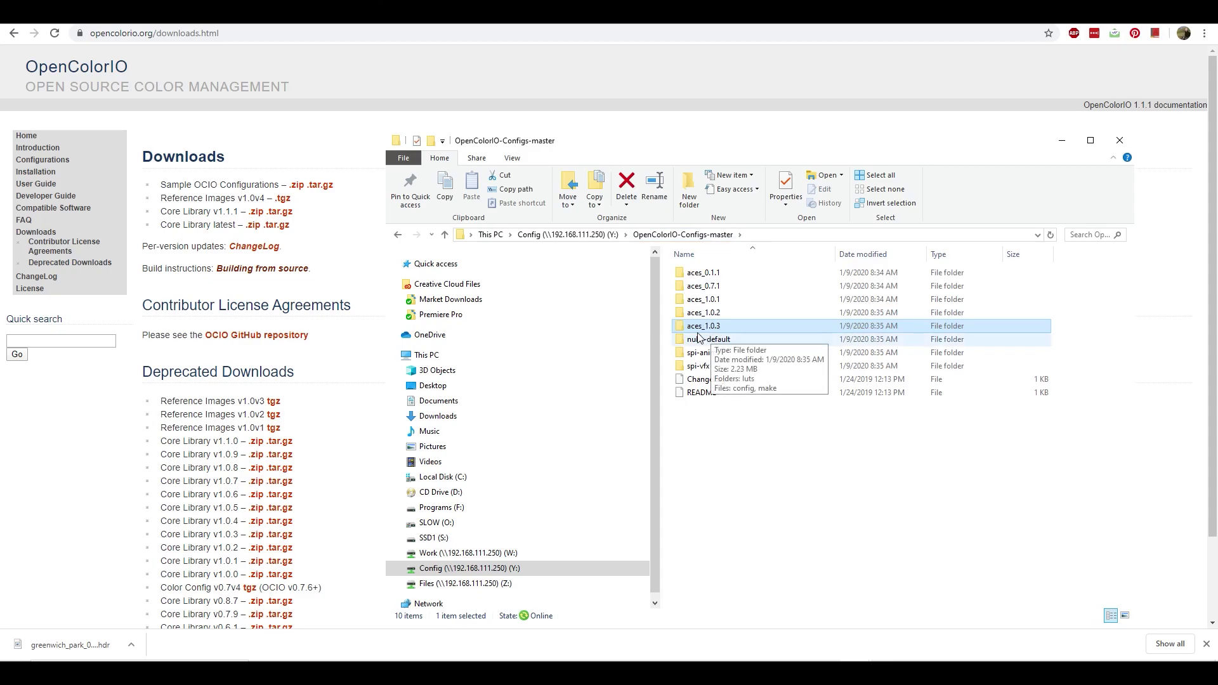
double_click(719, 327)
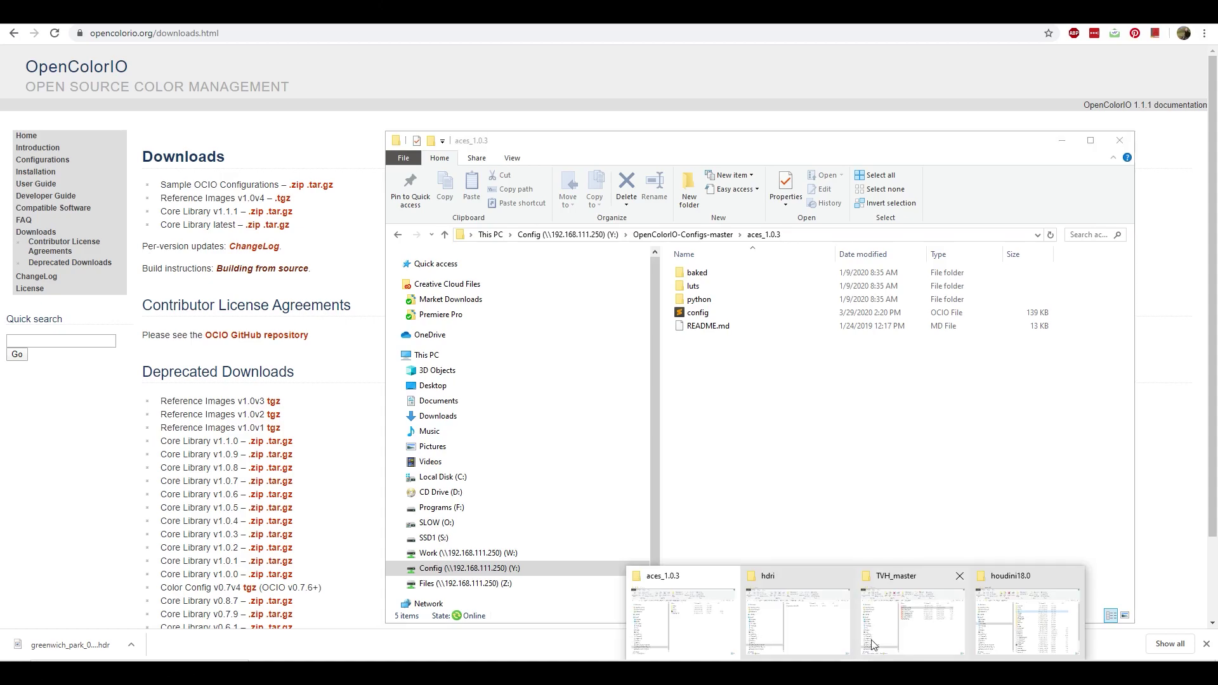
Bring up the Documents\houdini18.0 folder and scroll its list to the houdini ENV file.
left_click(1007, 635)
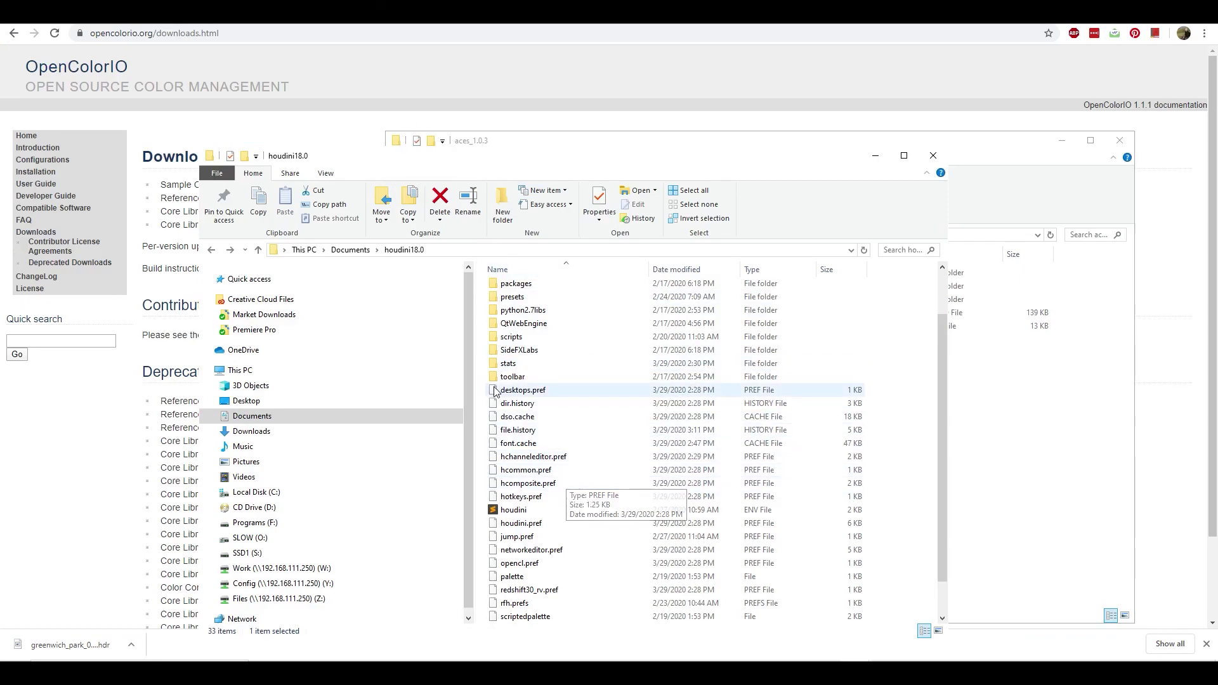
scroll(495, 392, "up", 2)
scroll(580, 496, "down", 3)
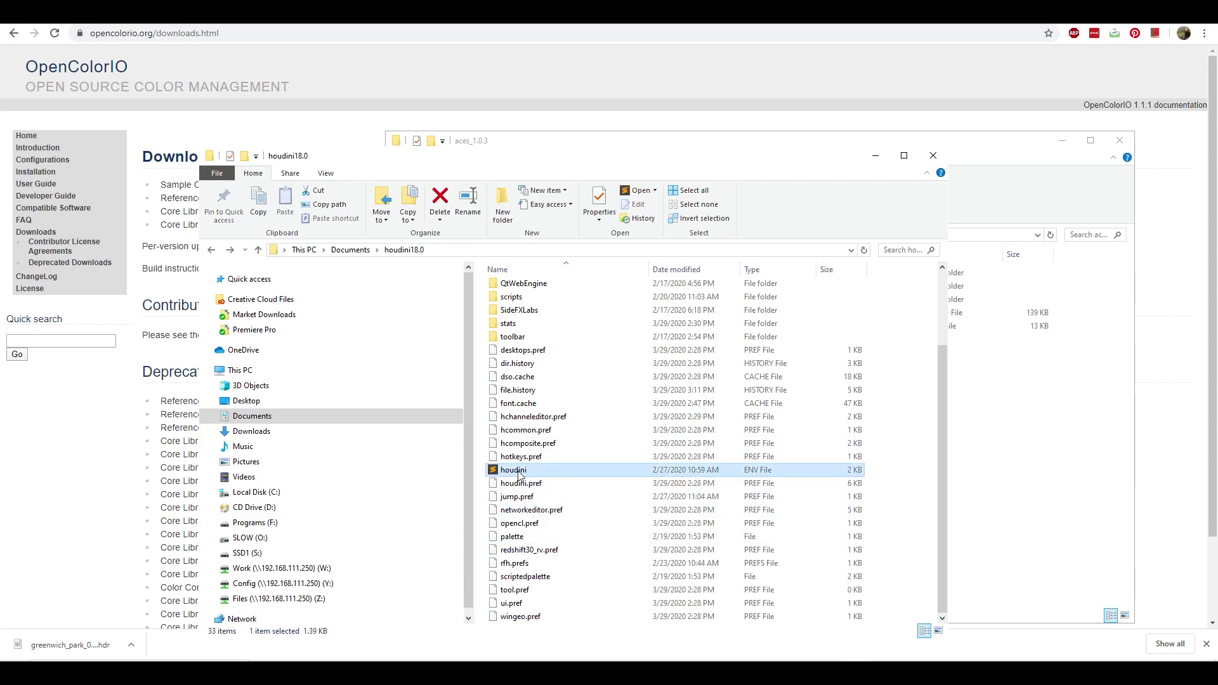
Open houdini.env and highlight line 32's OCIO path to aces_1.0.3\config.ocio.
left_click(878, 652)
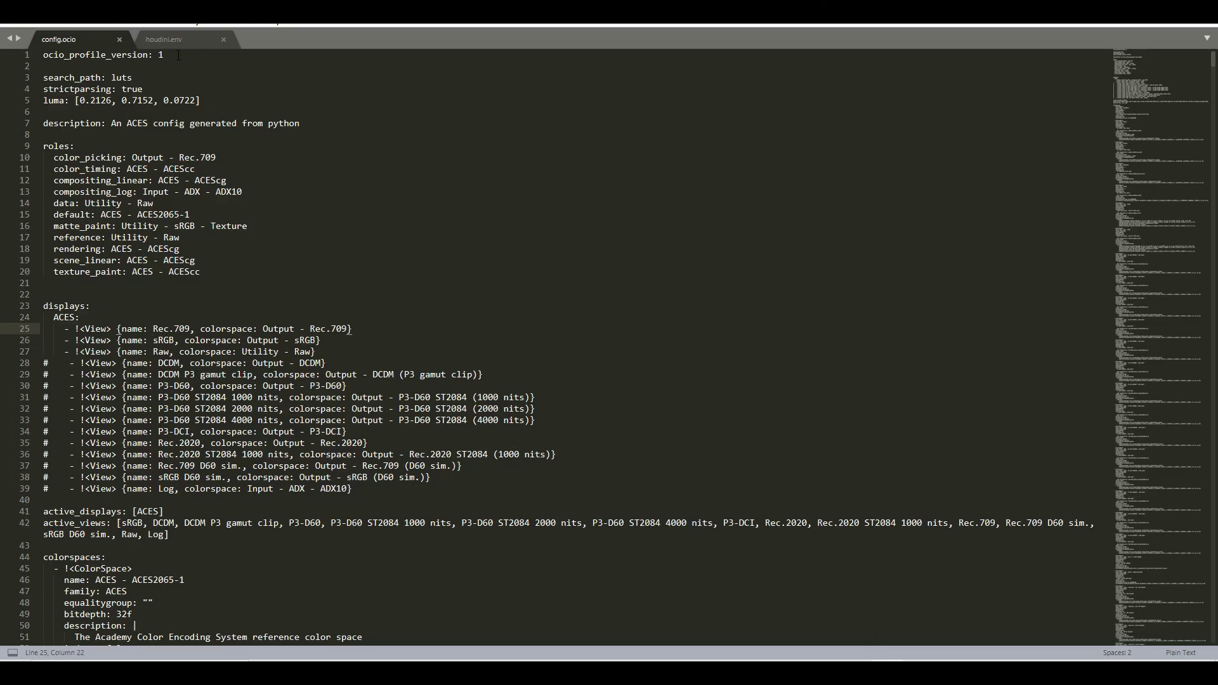
left_click(153, 35)
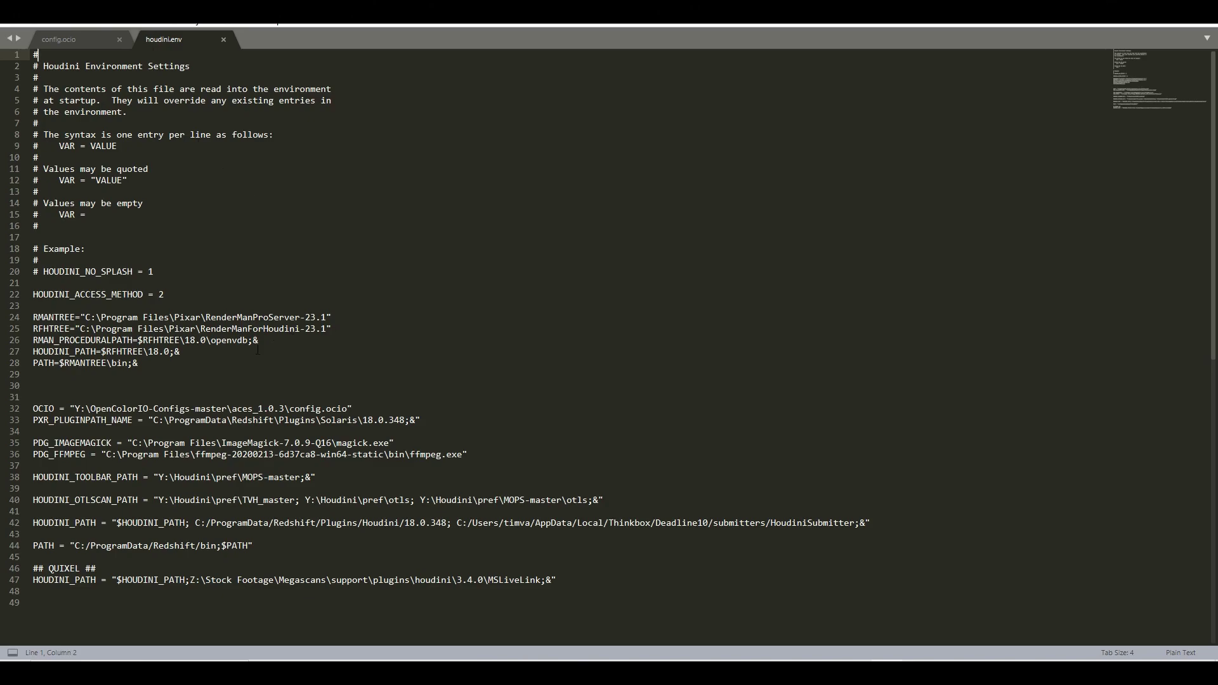
scroll(34, 376, "down", 1)
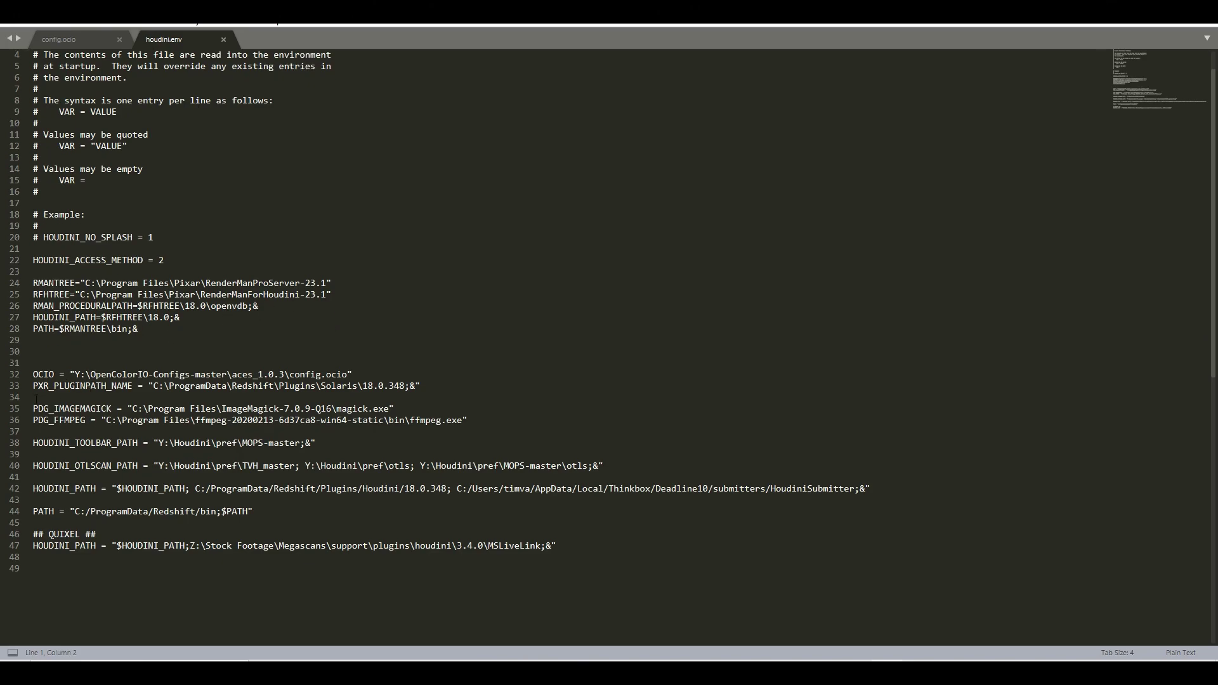
left_click_drag(34, 374, 50, 374)
left_click(54, 374)
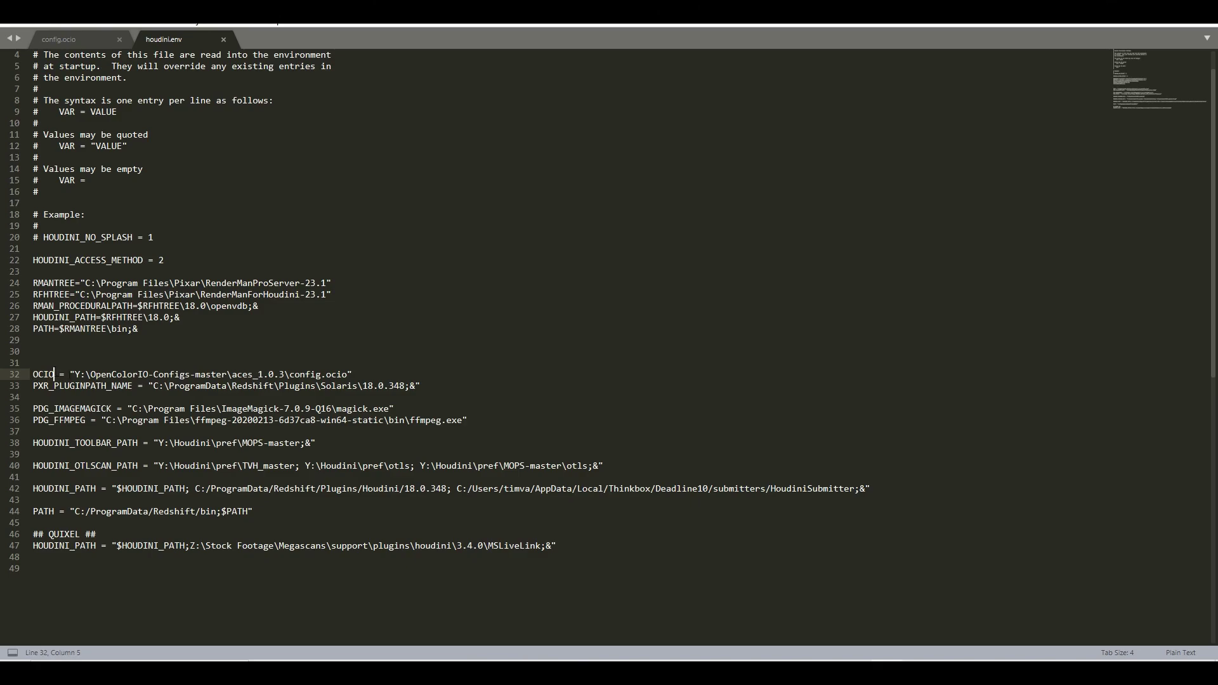
left_click_drag(74, 374, 64, 375)
left_click(77, 363)
left_click_drag(78, 363, 351, 376)
left_click(353, 376)
left_click_drag(353, 374, 81, 375)
left_click(373, 360)
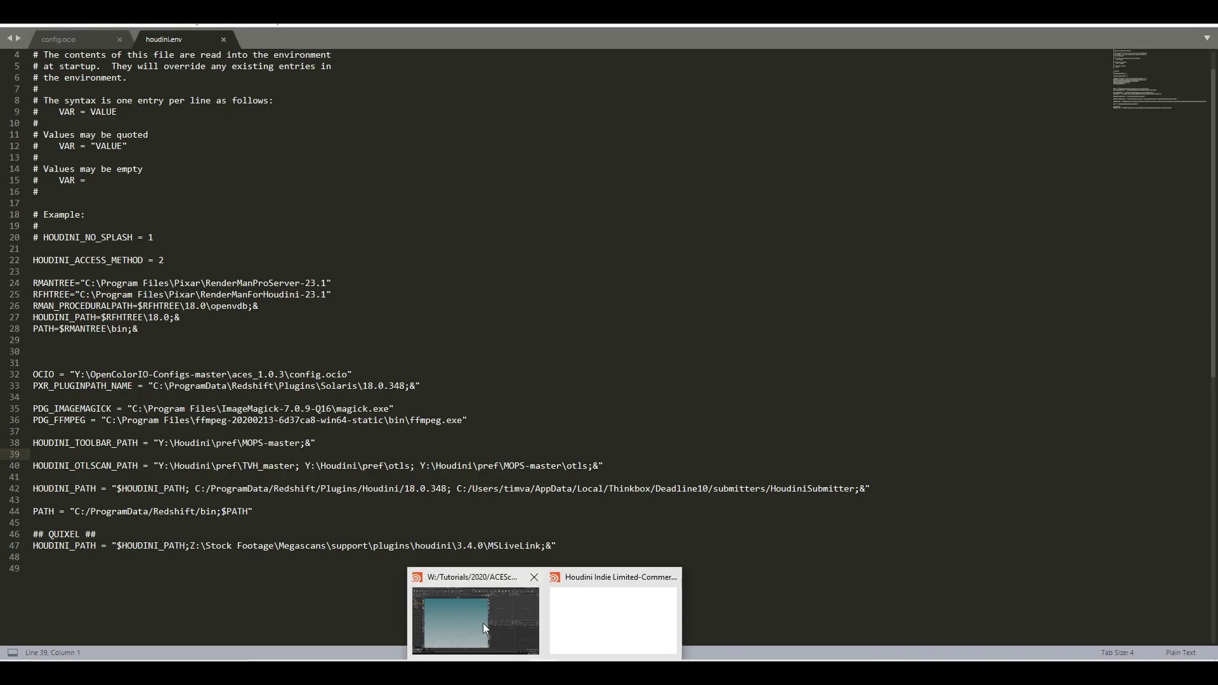
Enable the viewport Correction Toolbar, try gamma 1.3, then reset gamma to its default.
left_click(478, 622)
scroll(590, 476, "down", 1)
scroll(579, 441, "down", 1)
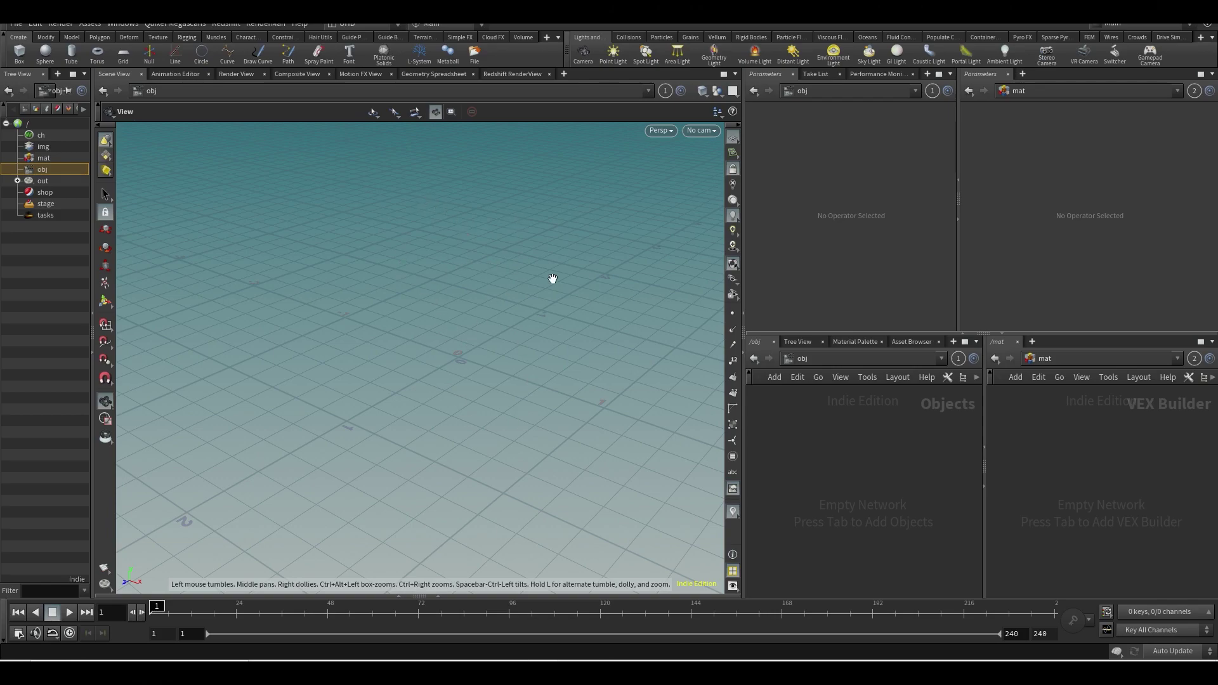
left_click(660, 131)
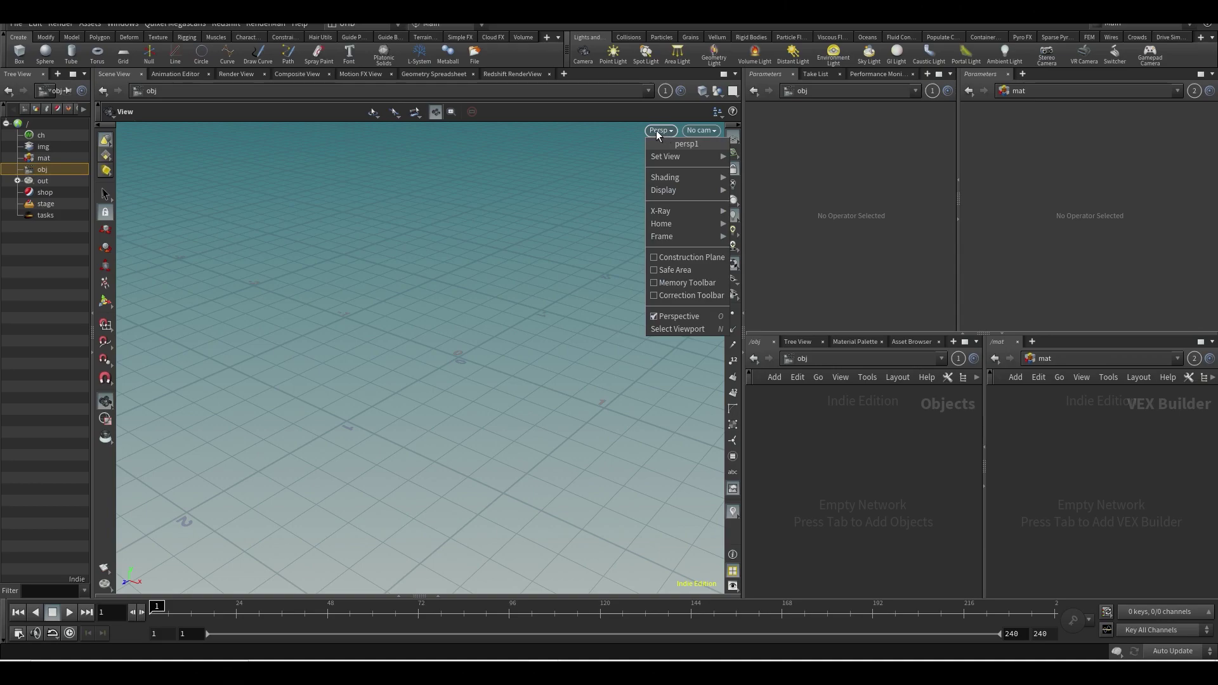
left_click(682, 297)
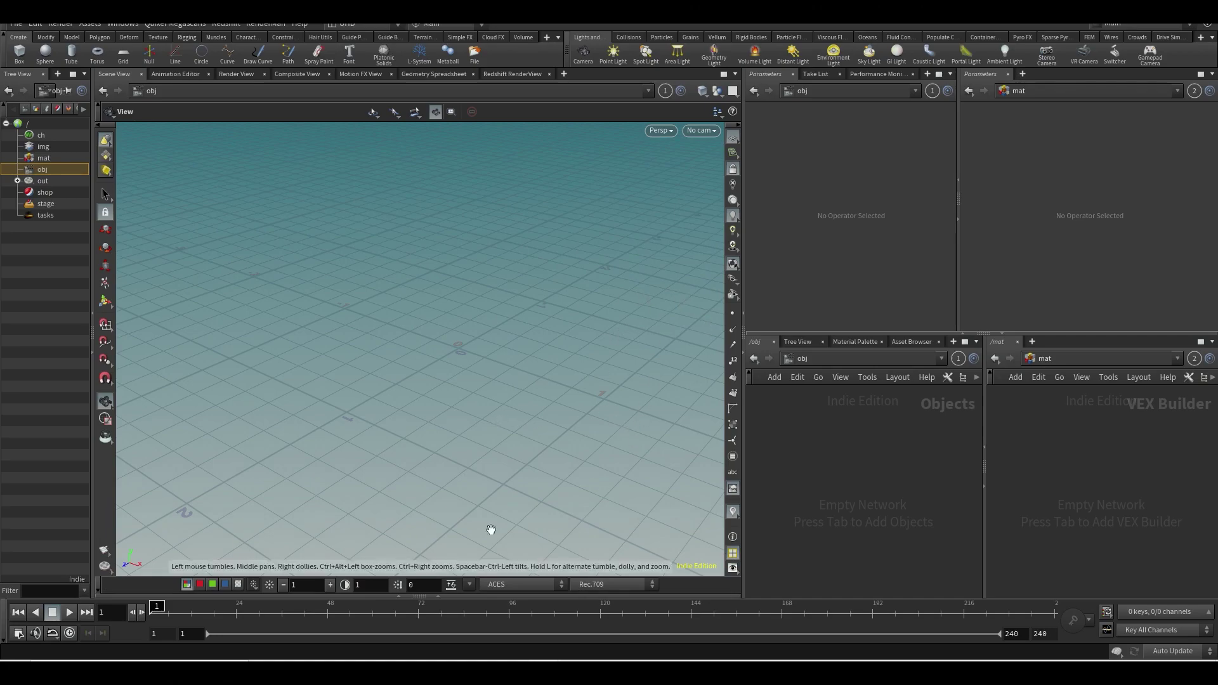
left_click_drag(464, 330, 402, 489)
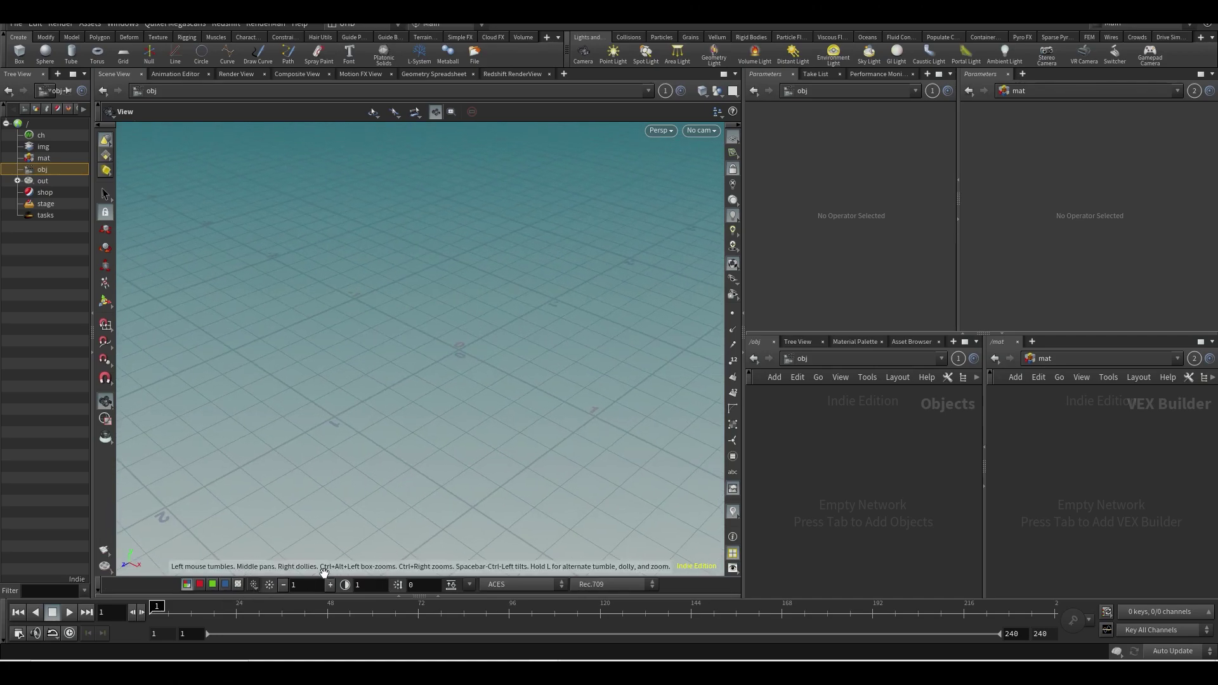
mouse_move(311, 584)
middle_mouse_down()
mouse_move(330, 584)
mouse_move(304, 586)
middle_mouse_up()
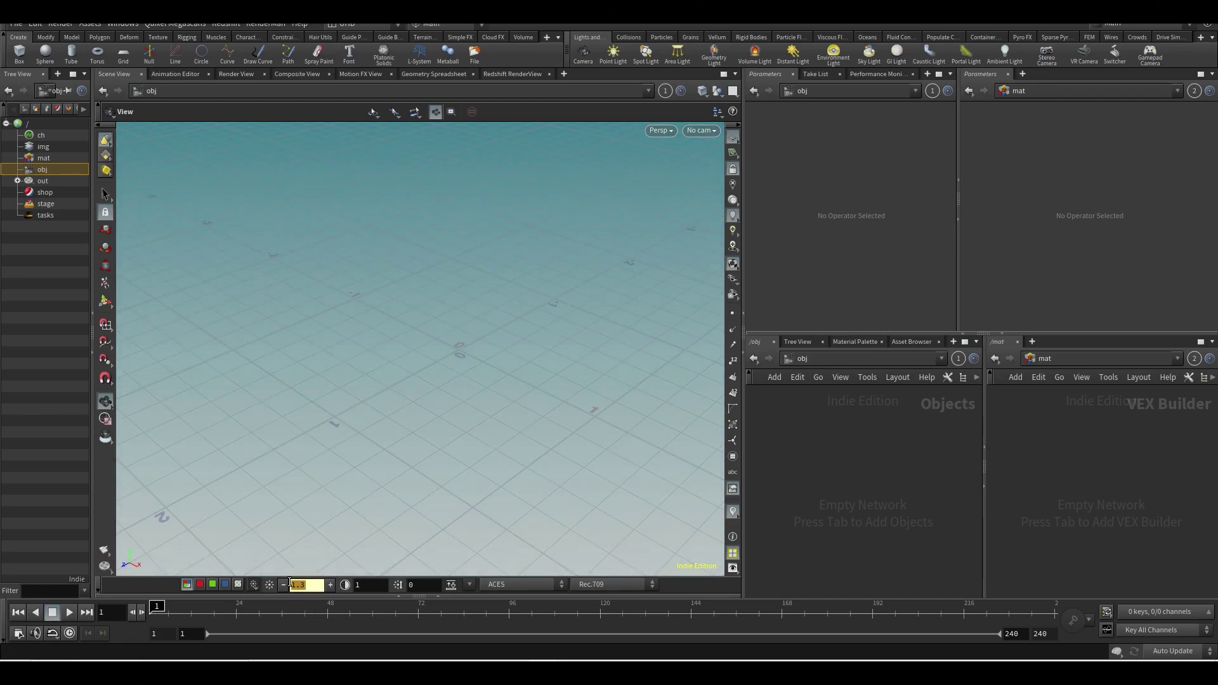
middle_click(293, 584, "ctrl")
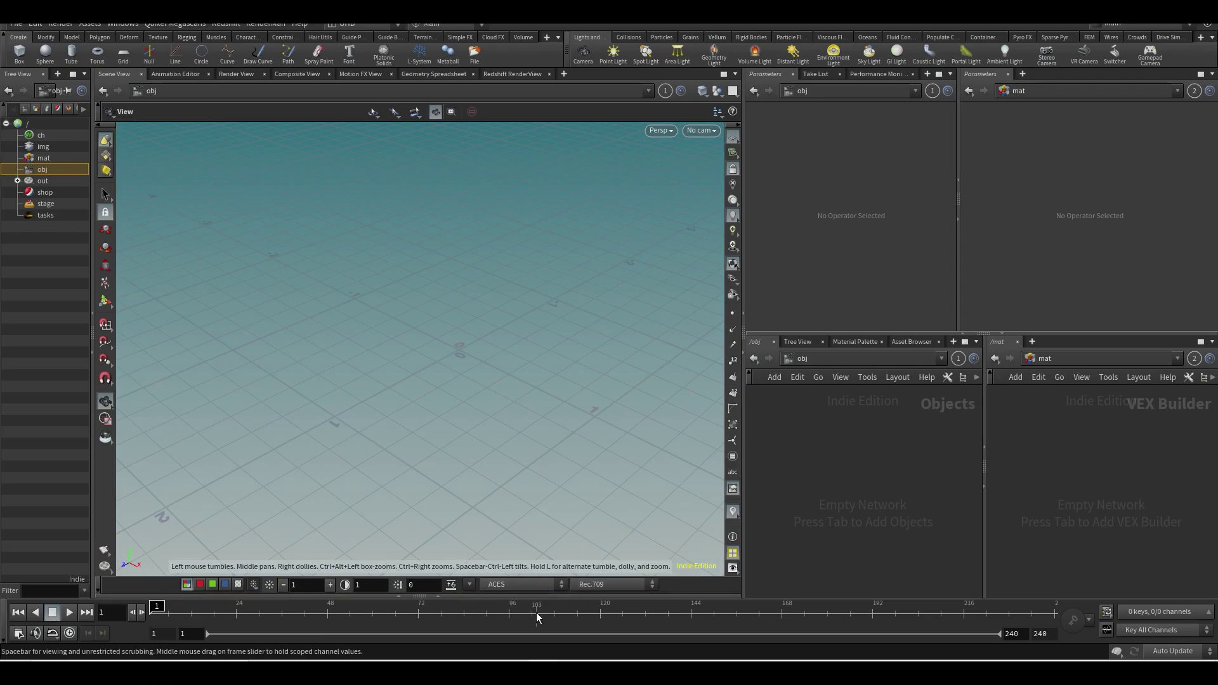
left_click(509, 584)
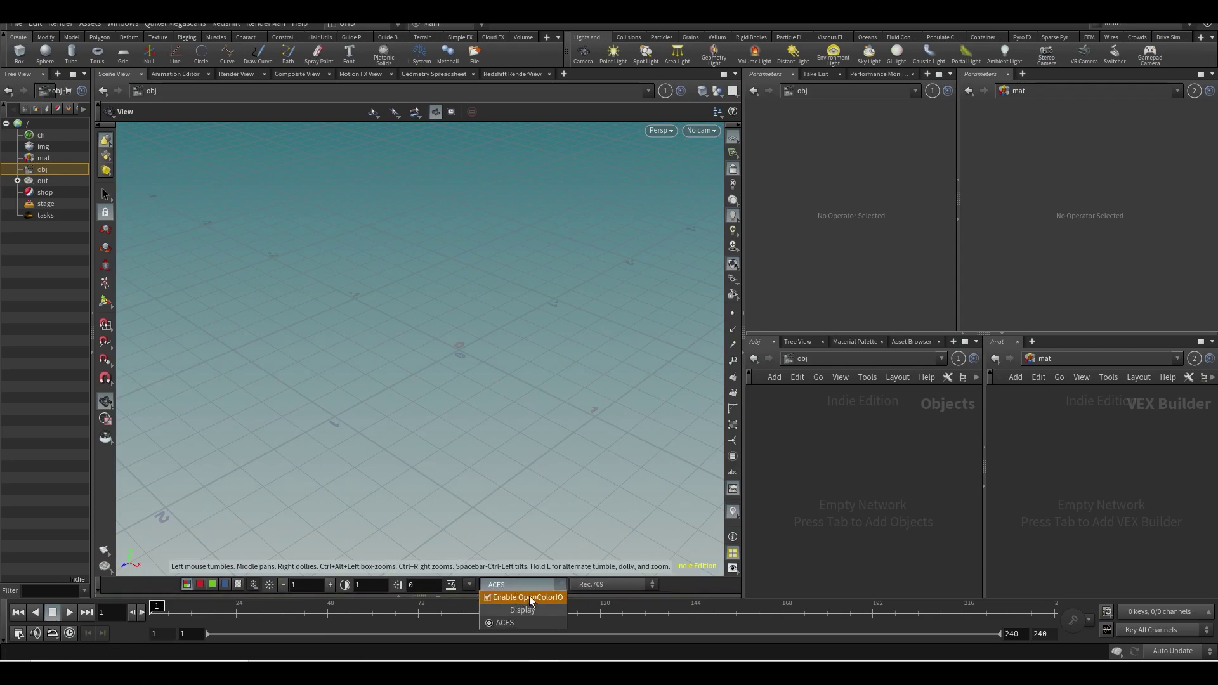
left_click(506, 587)
left_click(505, 587)
left_click(585, 591)
left_click(592, 585)
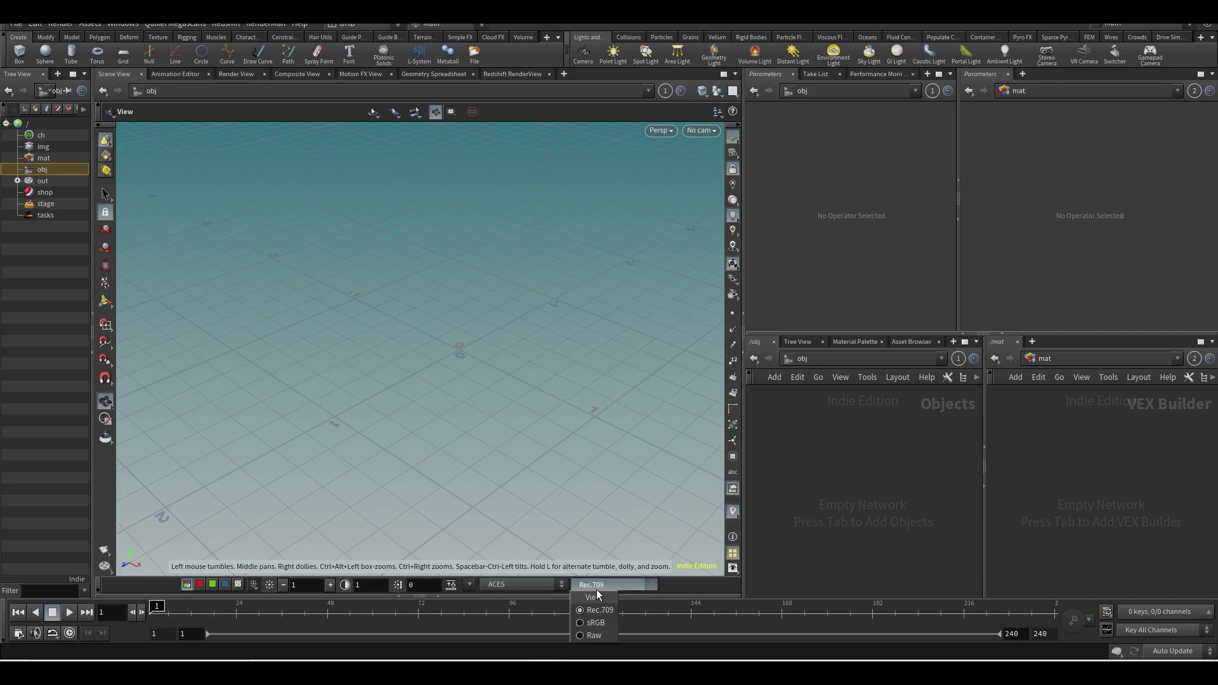
left_click(524, 587)
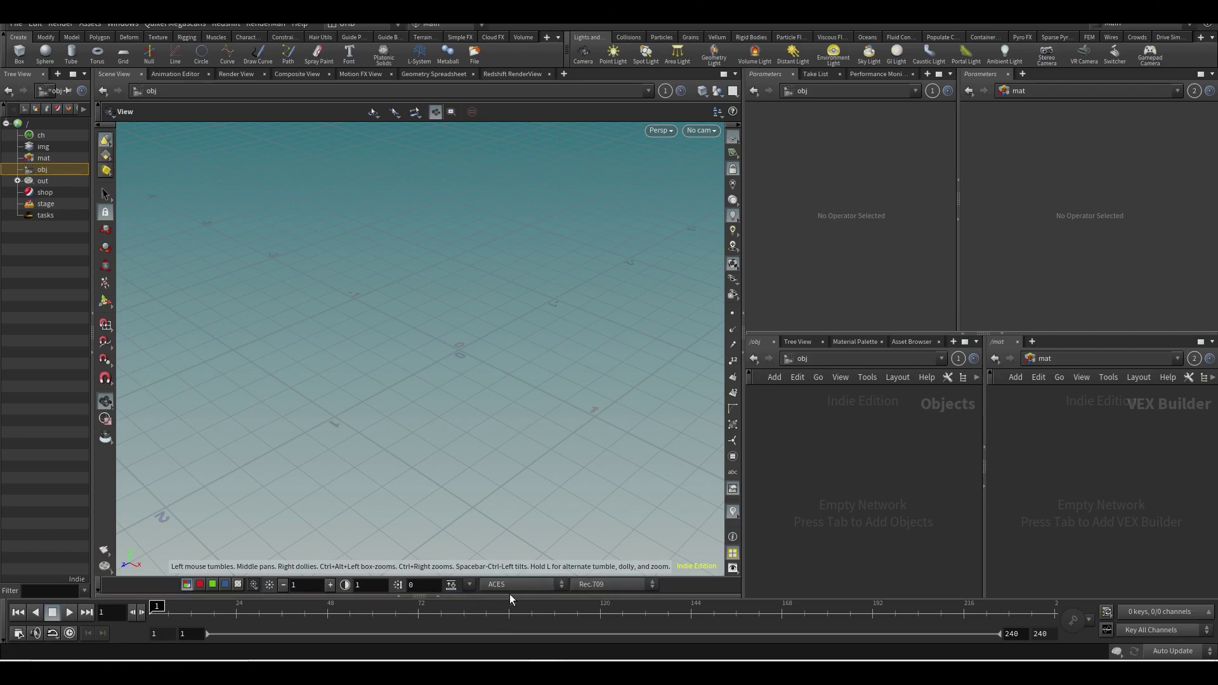
left_click(508, 587)
left_click(487, 597)
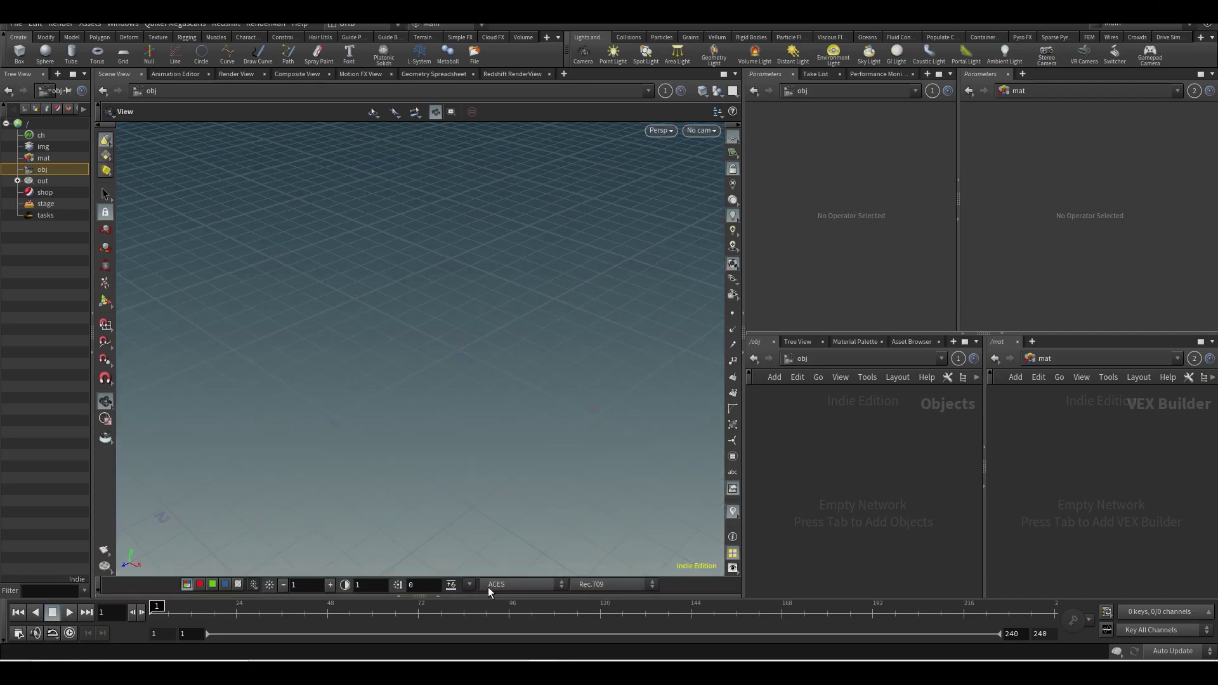
left_click(488, 588)
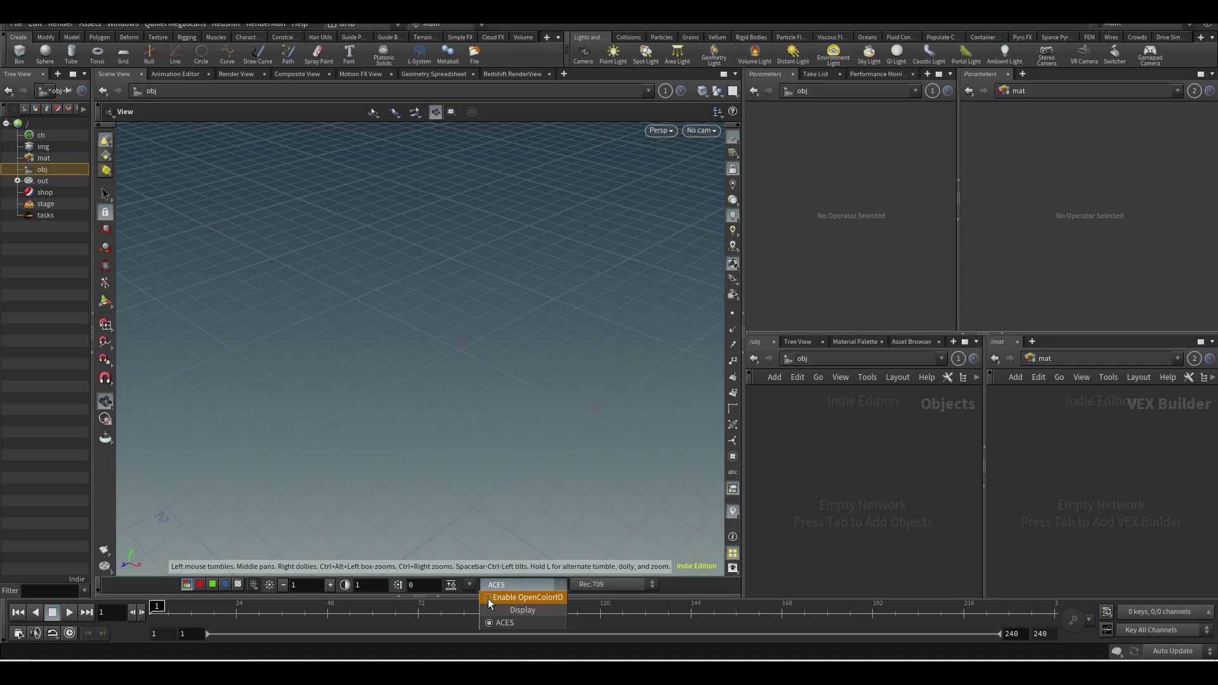
left_click(489, 599)
left_click(607, 584)
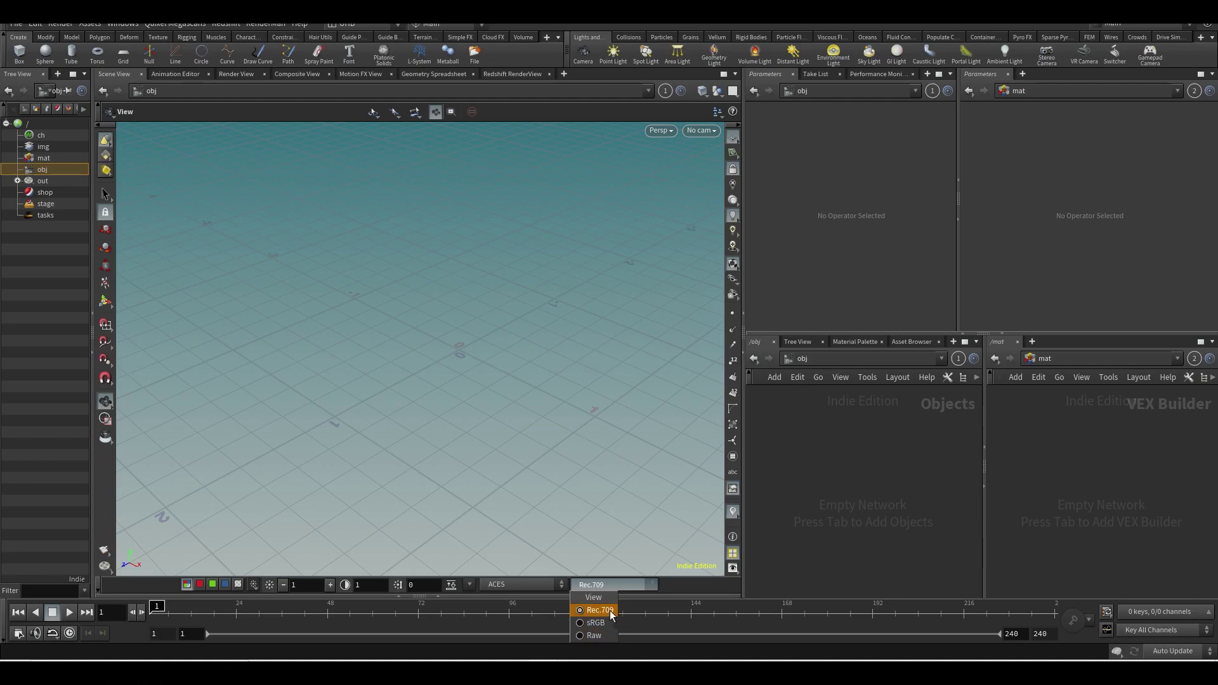
left_click(603, 608)
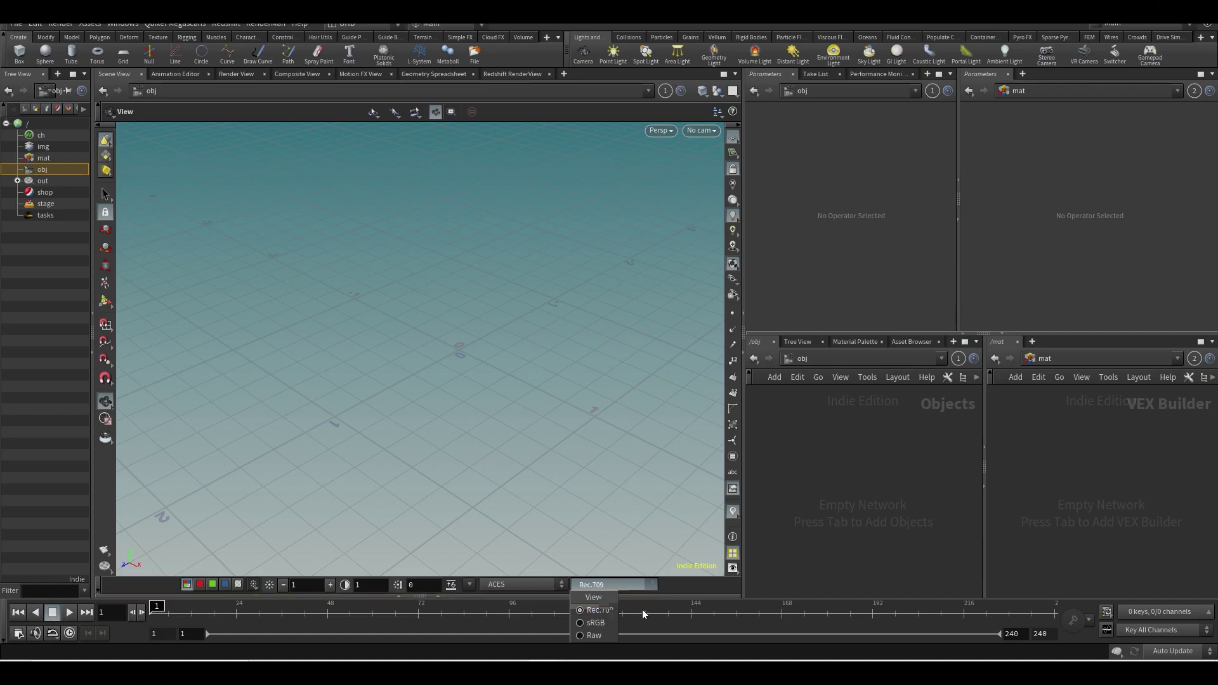
left_click(602, 584)
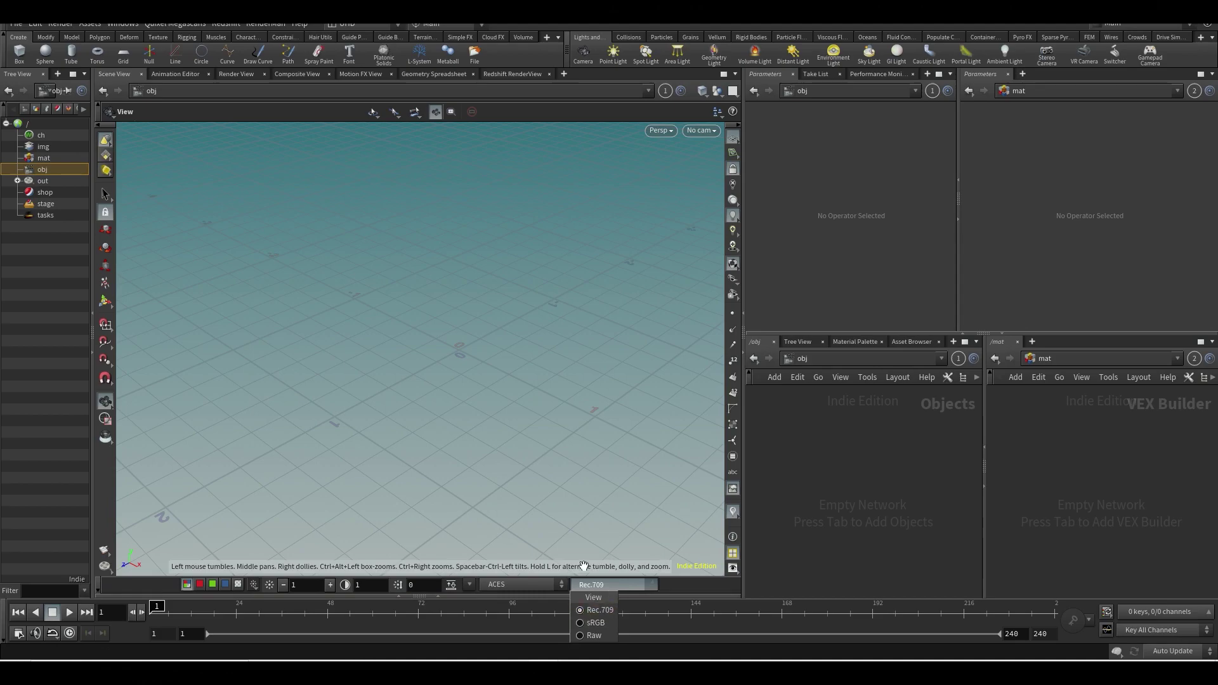
left_click(524, 339)
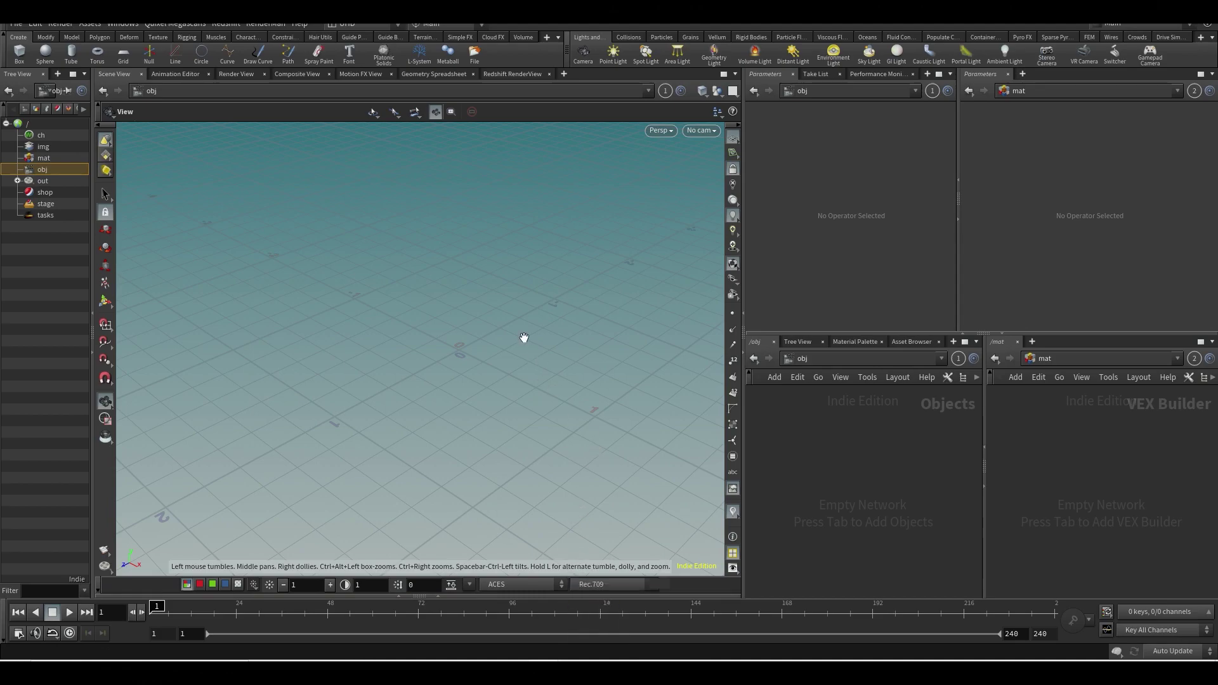
Inspect config.ocio's displays section and commented-out views, then tumble the grid back in Houdini.
left_click(861, 595)
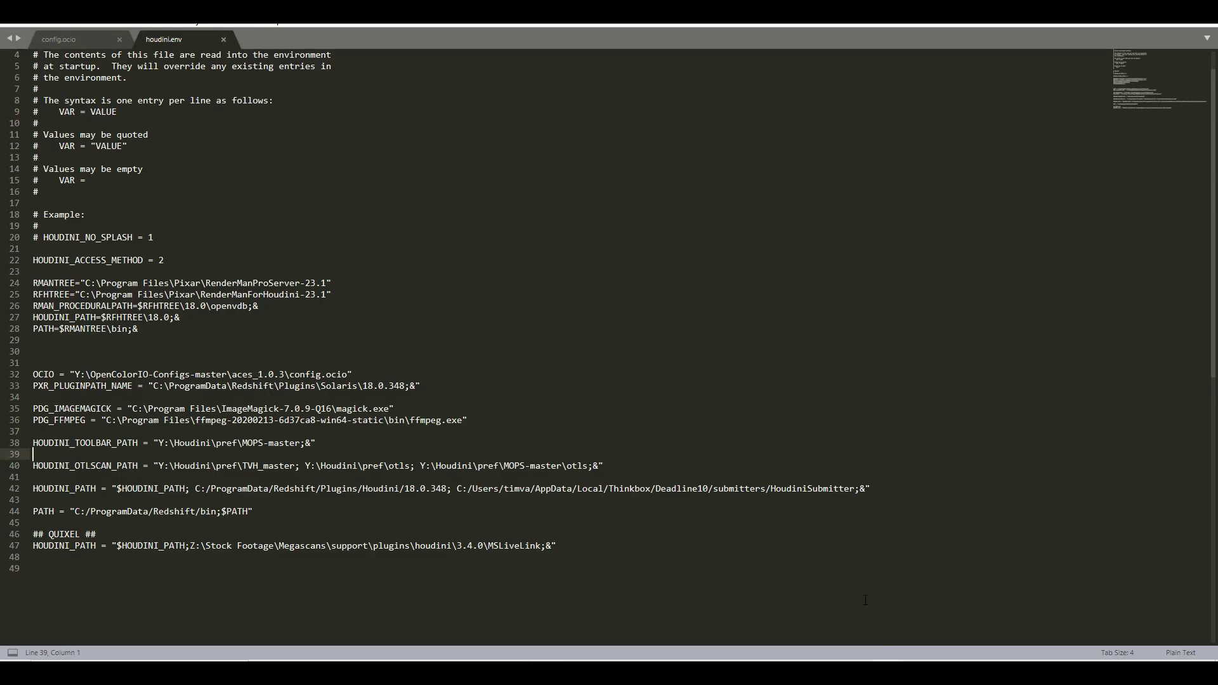
left_click(63, 40)
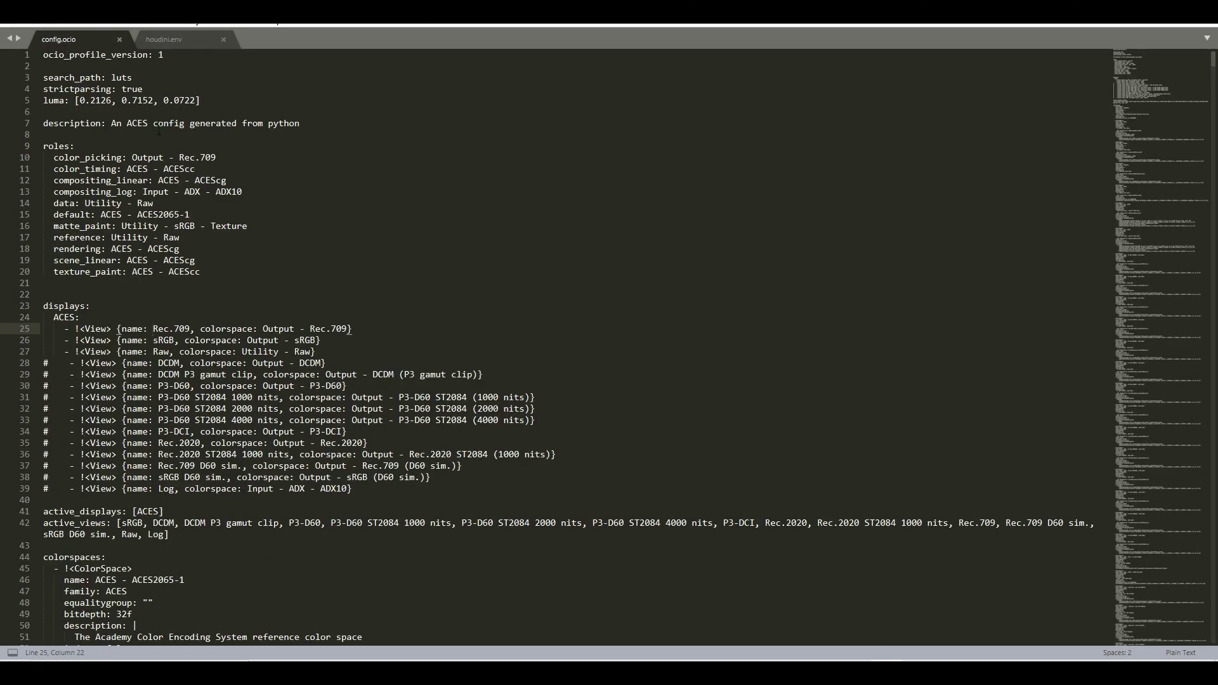
scroll(200, 178, "down", 1)
scroll(275, 352, "up", 1)
left_click_drag(49, 489, 39, 486)
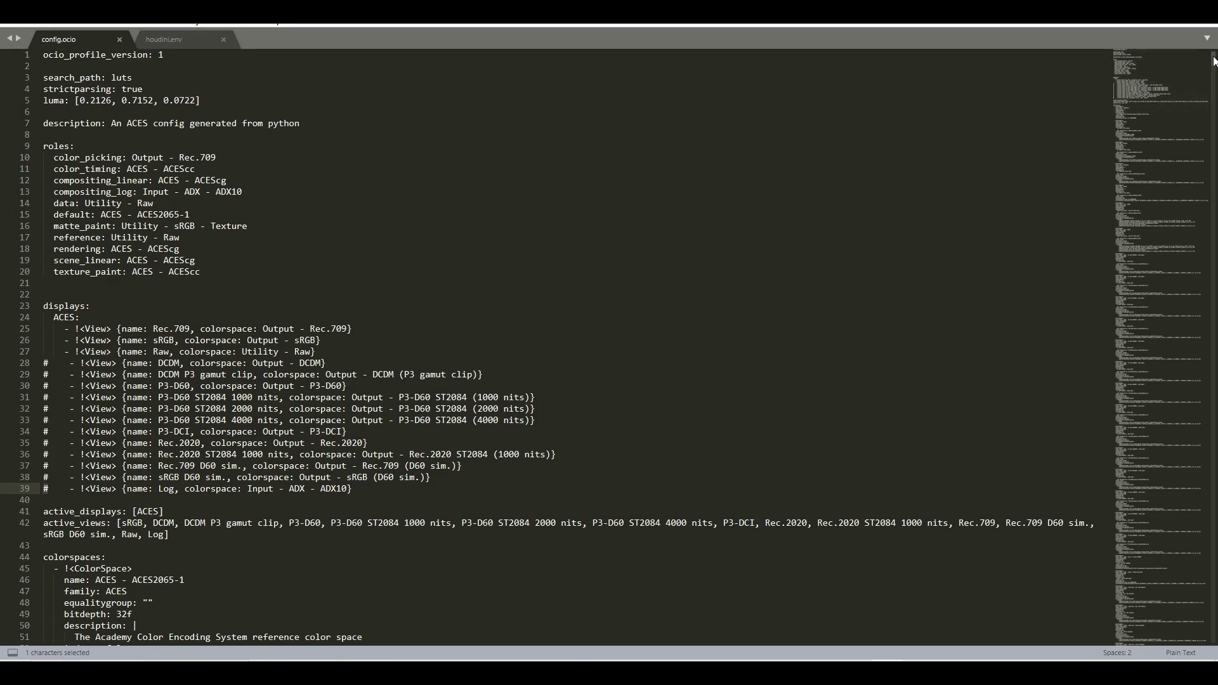
mouse_move(1213, 57)
left_mouse_down()
mouse_move(1214, 74)
mouse_move(1213, 57)
left_mouse_up()
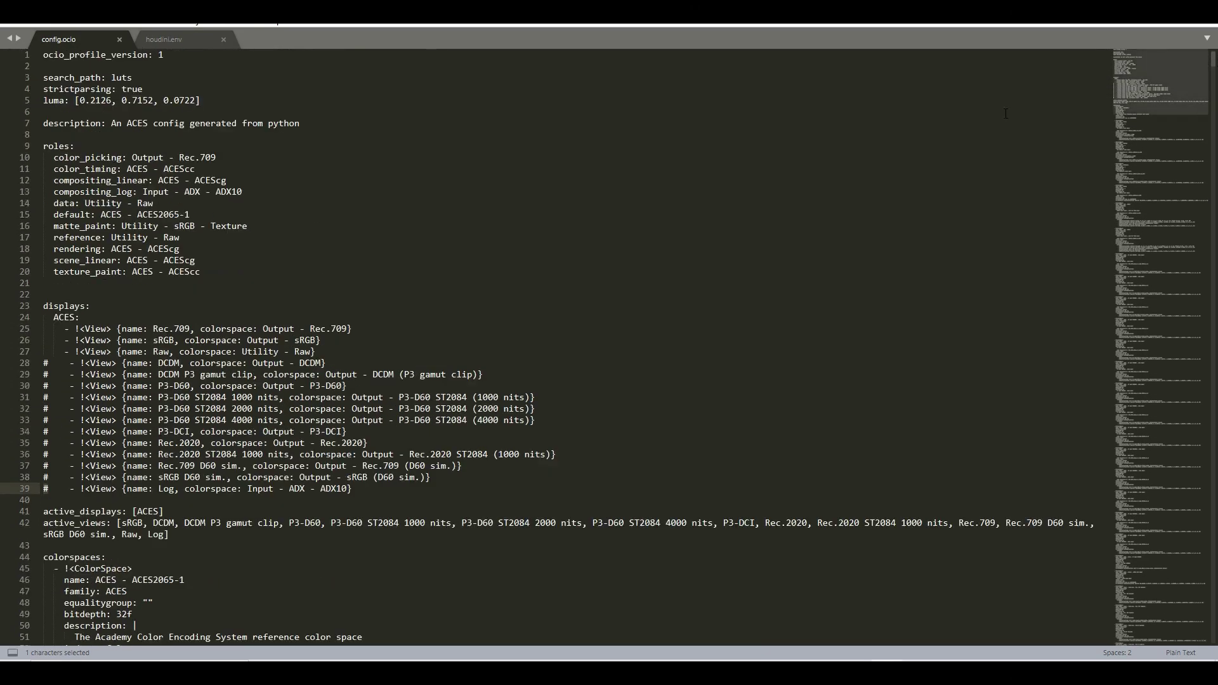
scroll(359, 409, "down", 1)
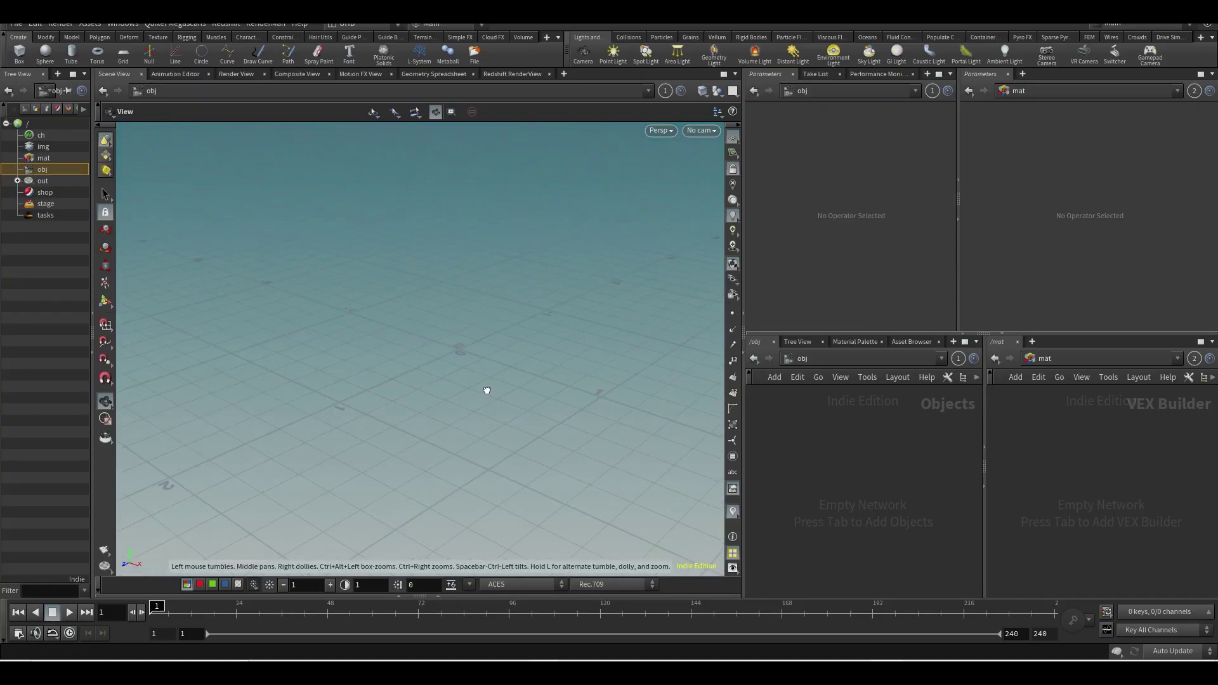
left_click_drag(486, 391, 467, 349)
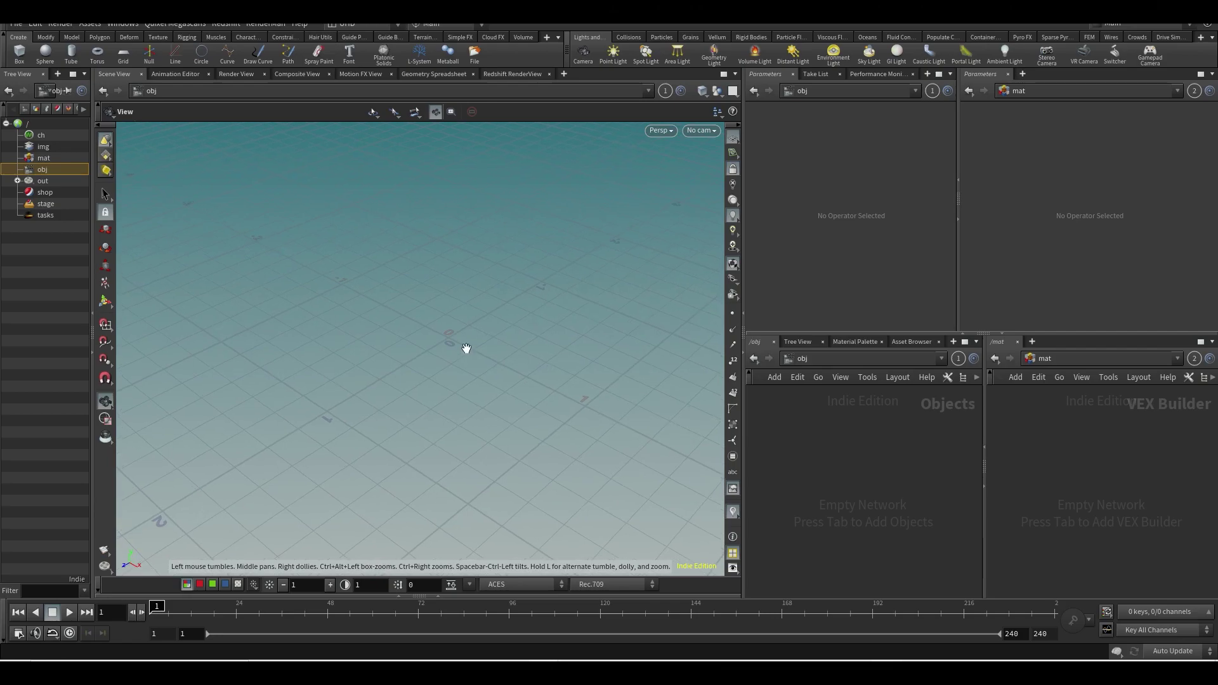
Open and widen the Redshift RenderView, keeping OCIO display mode and Rec.709 (ACES) view transform.
left_click(518, 74)
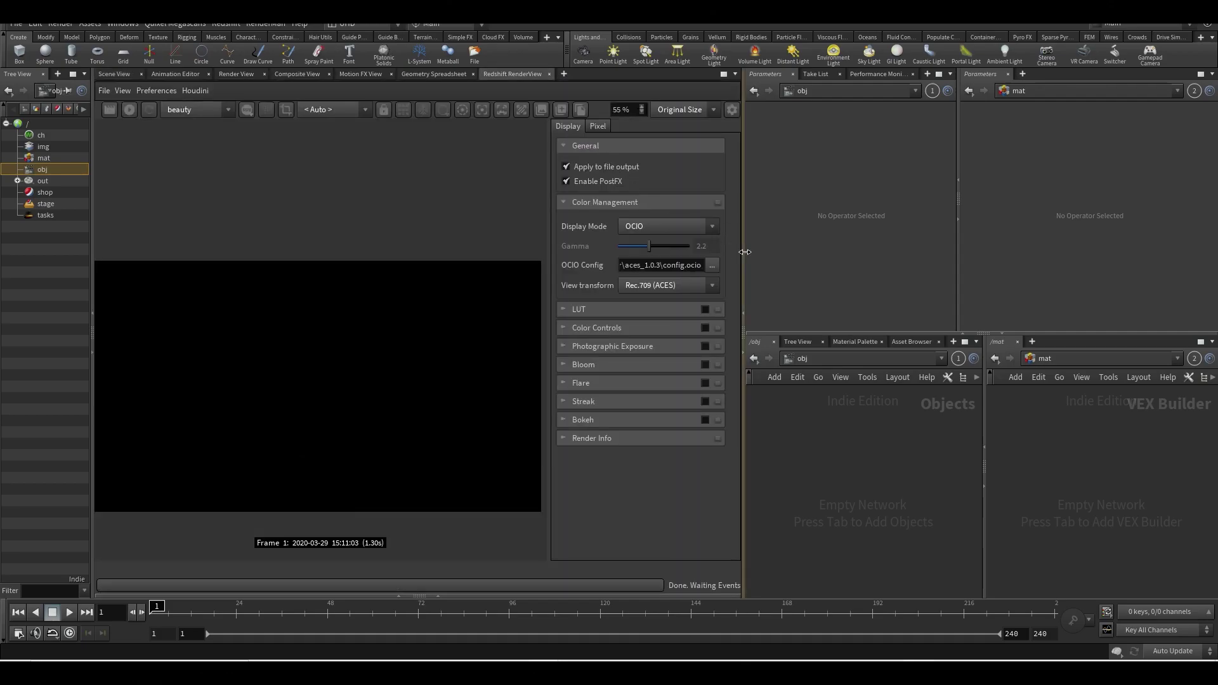
left_click_drag(745, 258, 890, 257)
left_click(811, 224)
left_click(790, 208)
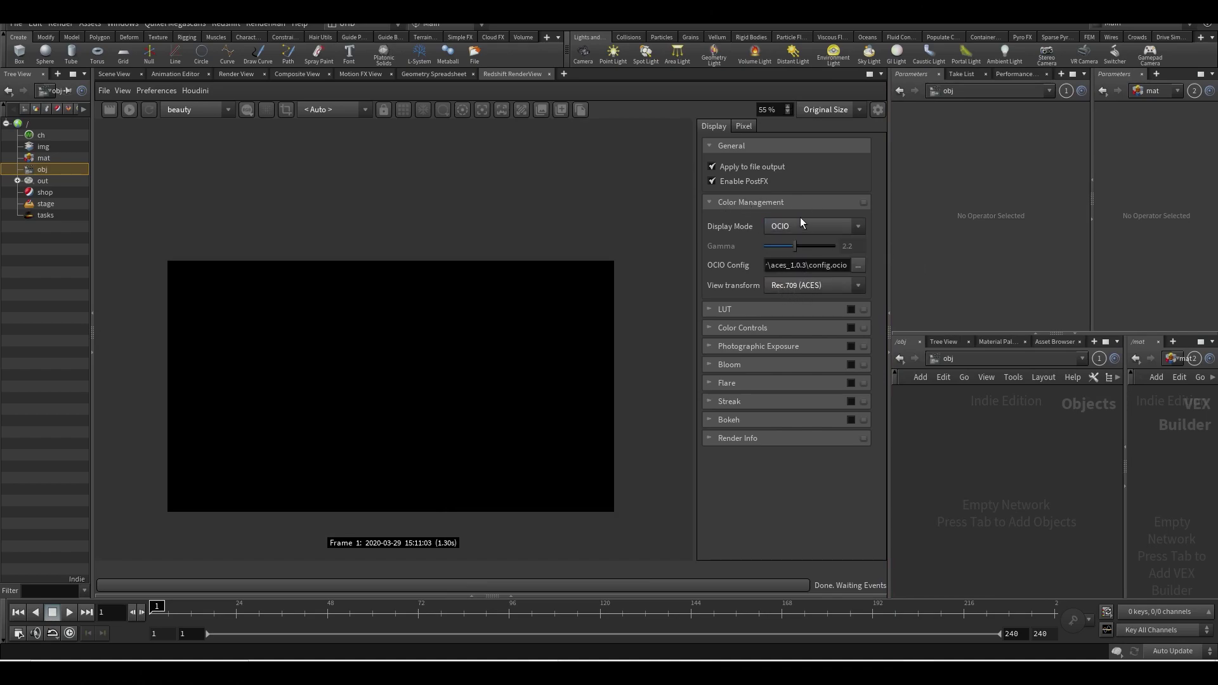
left_click(791, 286)
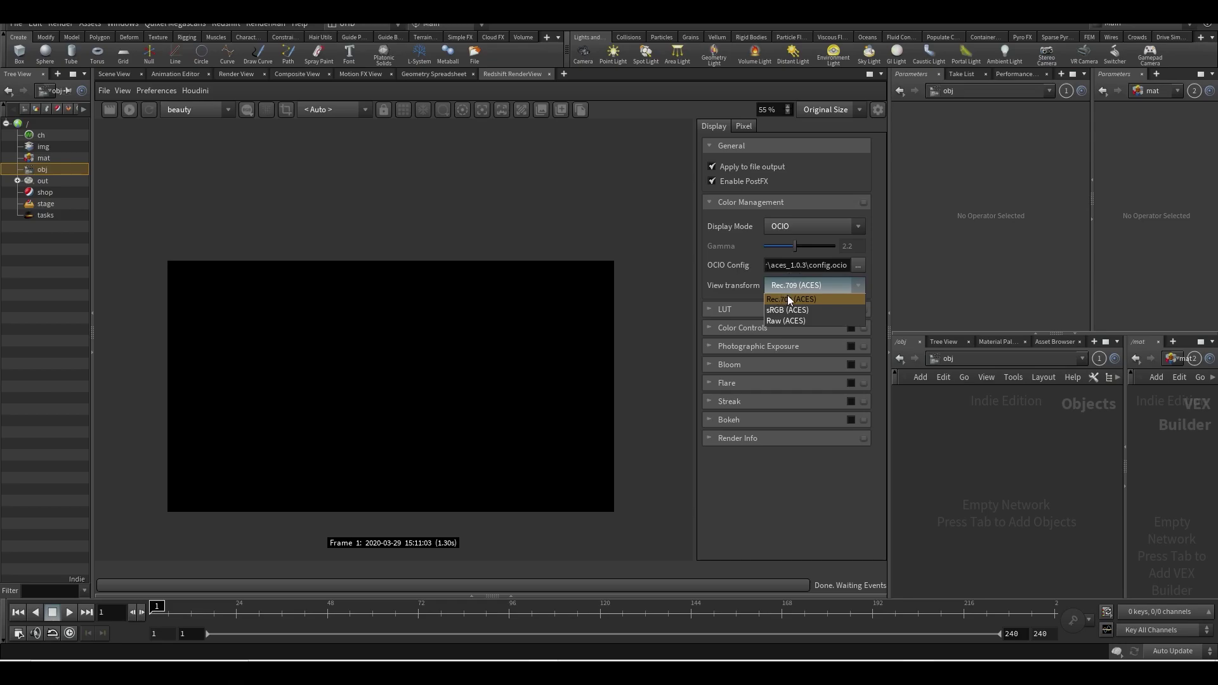
left_click(752, 299)
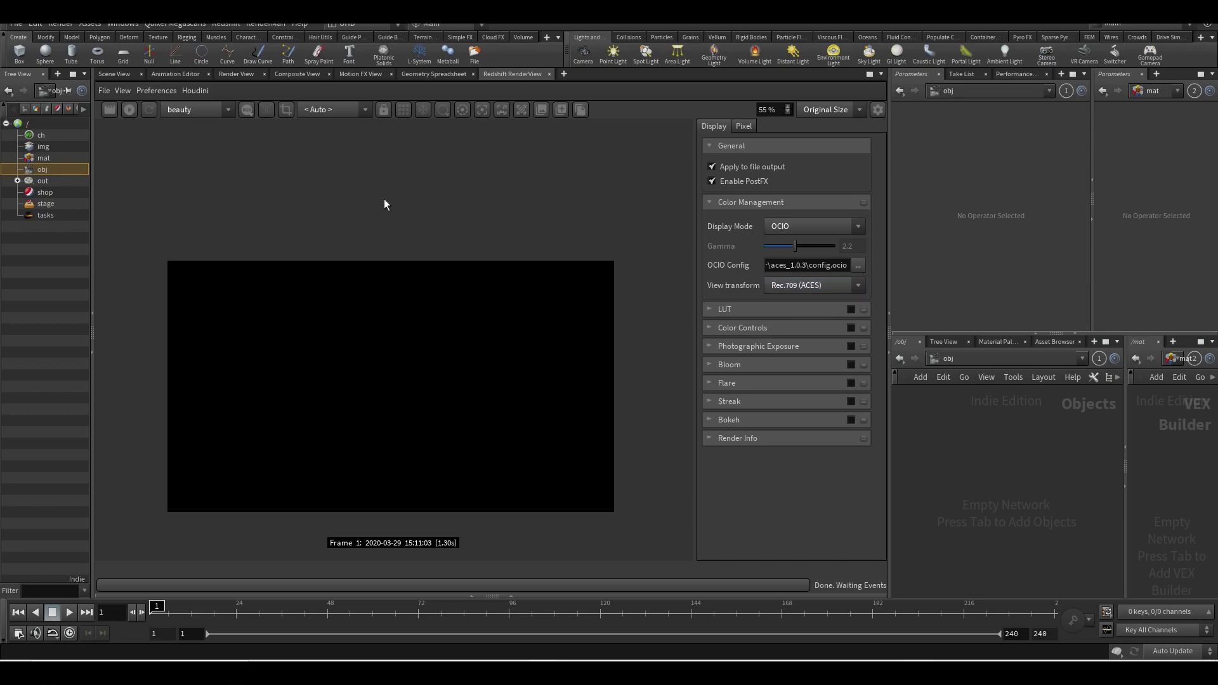
Raise the sphere above the grid to Translate Y 0.63359.
left_click(114, 74)
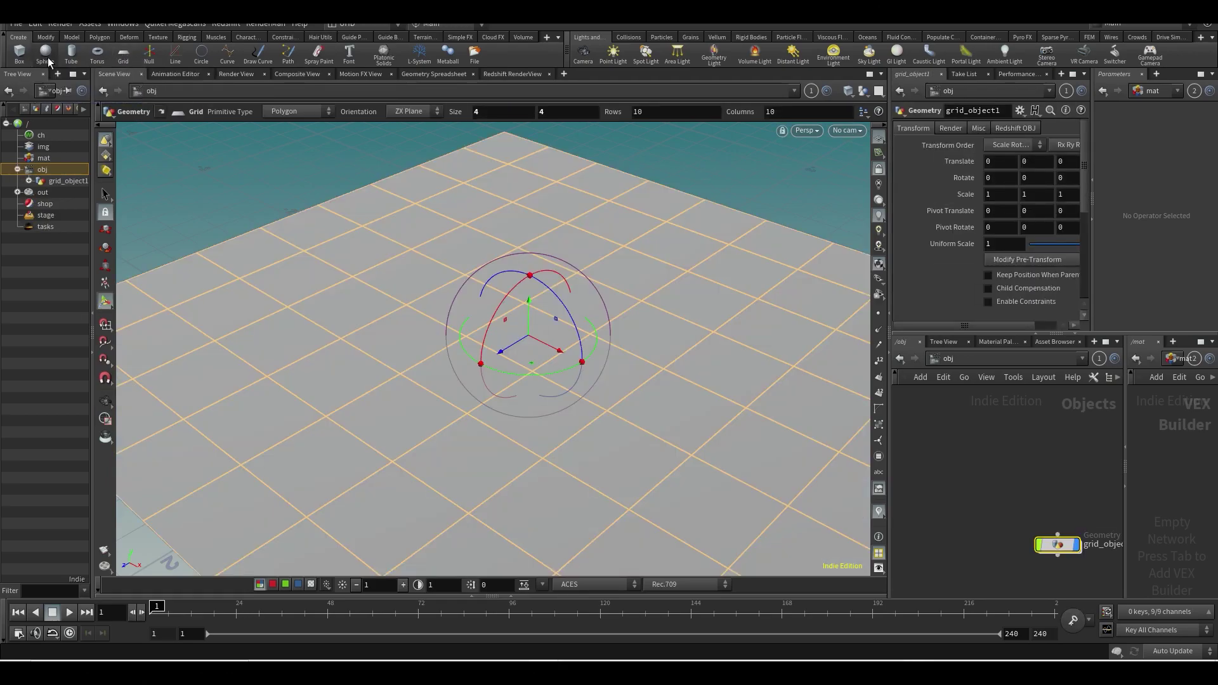
left_click_drag(527, 309, 519, 189)
key("Escape")
key("Return")
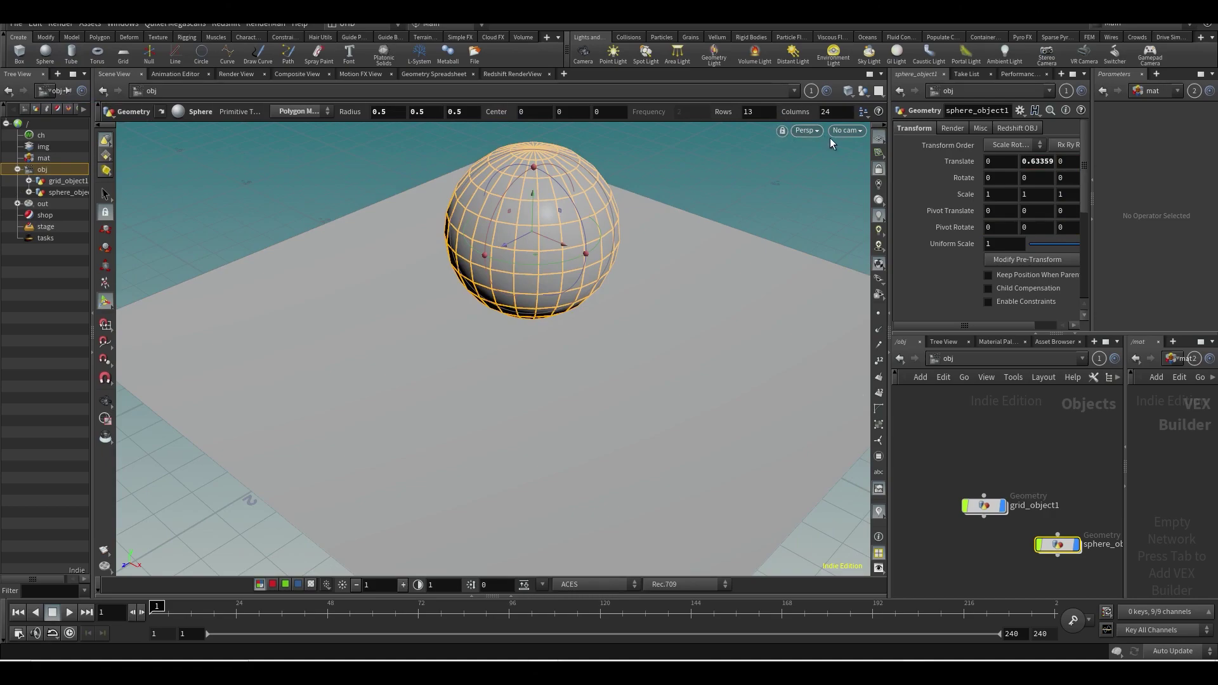
Create camera cam1 from the current view, tumble it to frame the sphere, and save the scene.
left_click(847, 130)
left_click(851, 163)
key("Escape")
left_click_drag(851, 162, 577, 267)
key("Return")
key("ctrl+s")
Render the scene in Redshift with the Rec.709 (ACES) view transform, re-rendering to clear the OCIO error.
left_click(511, 74)
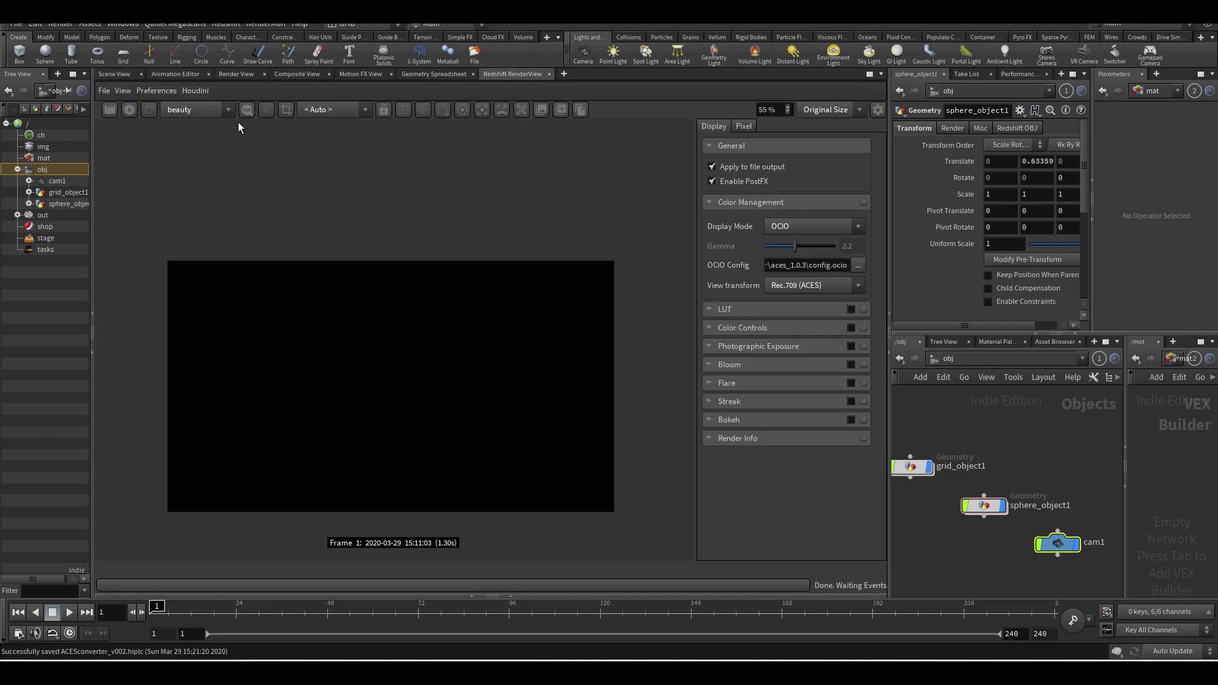
left_click(128, 110)
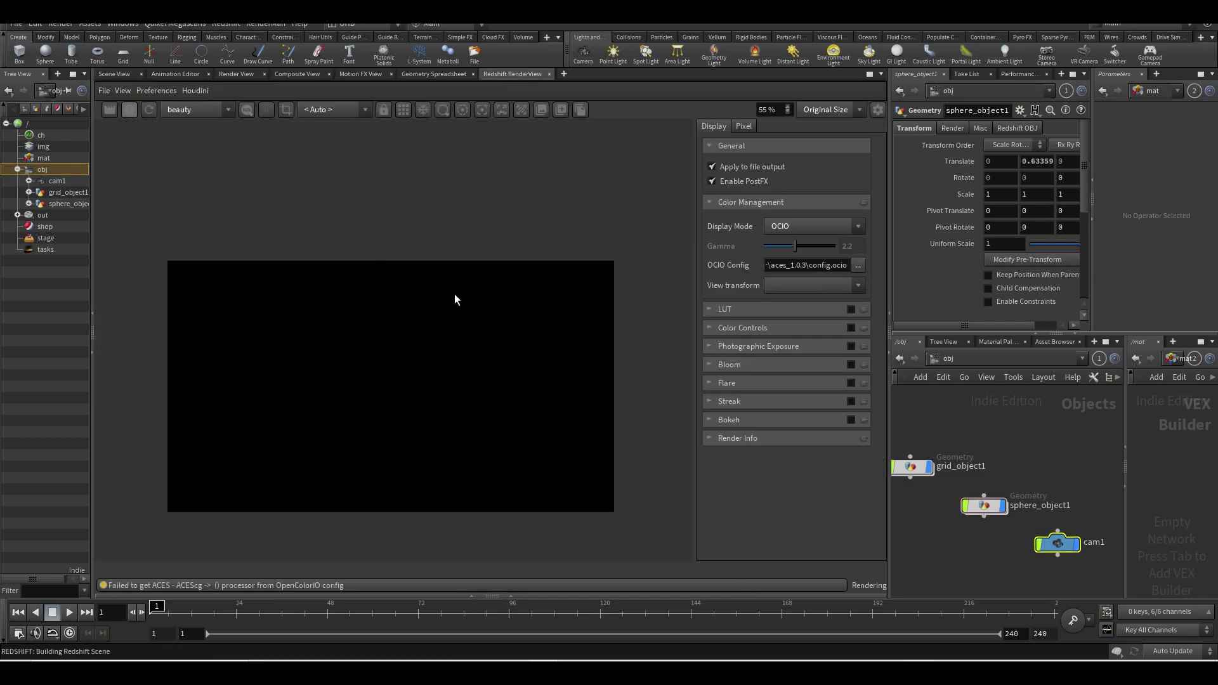
left_click(793, 284)
left_click(795, 300)
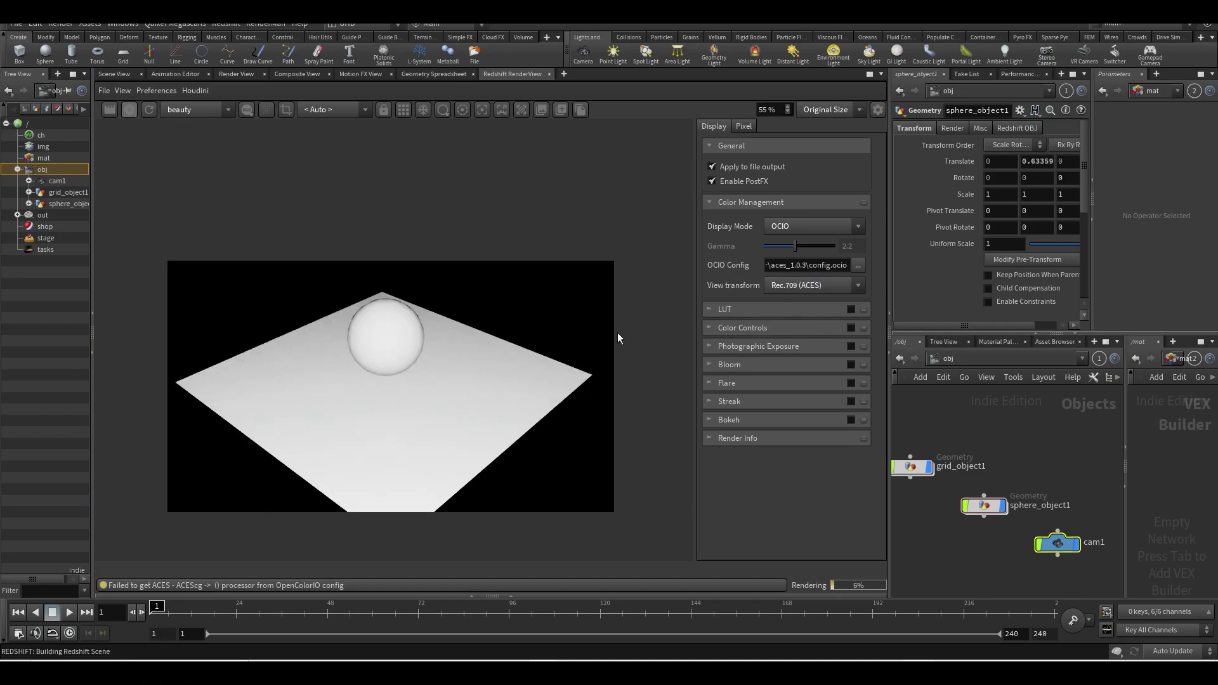
left_click(142, 109)
left_click(147, 111)
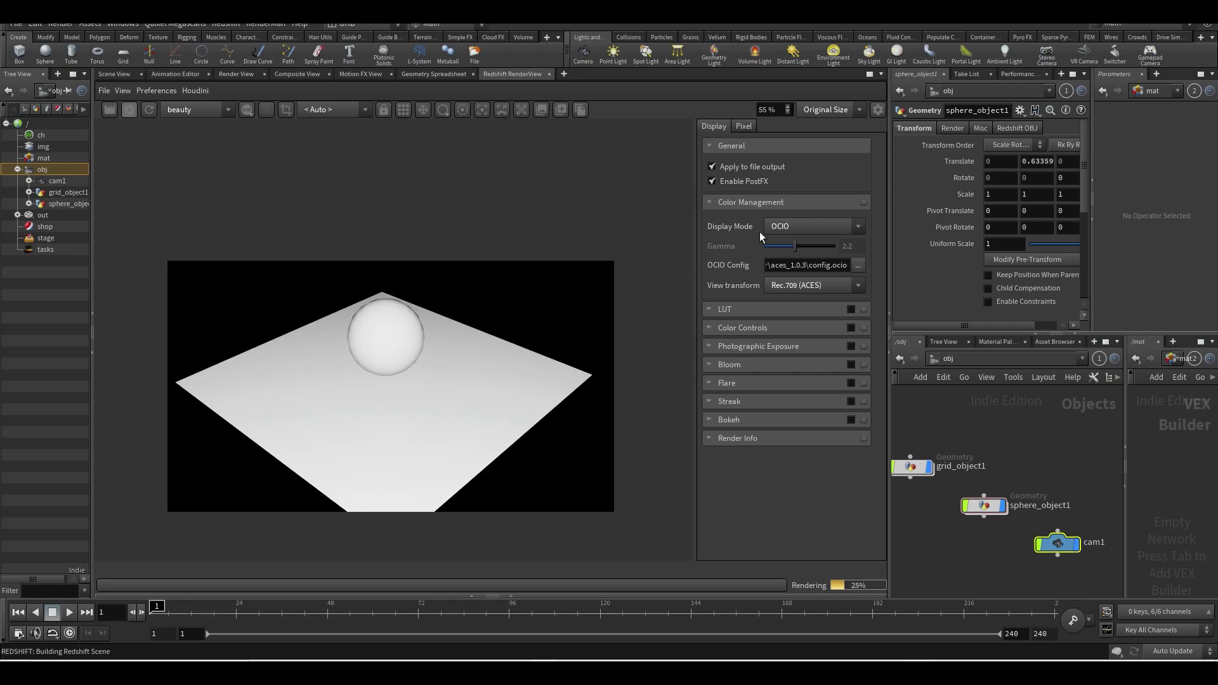
Compare sRGB and Rec.709 display modes, then settle on OCIO with the Rec.709 (ACES) view.
left_click(777, 226)
left_click(787, 250)
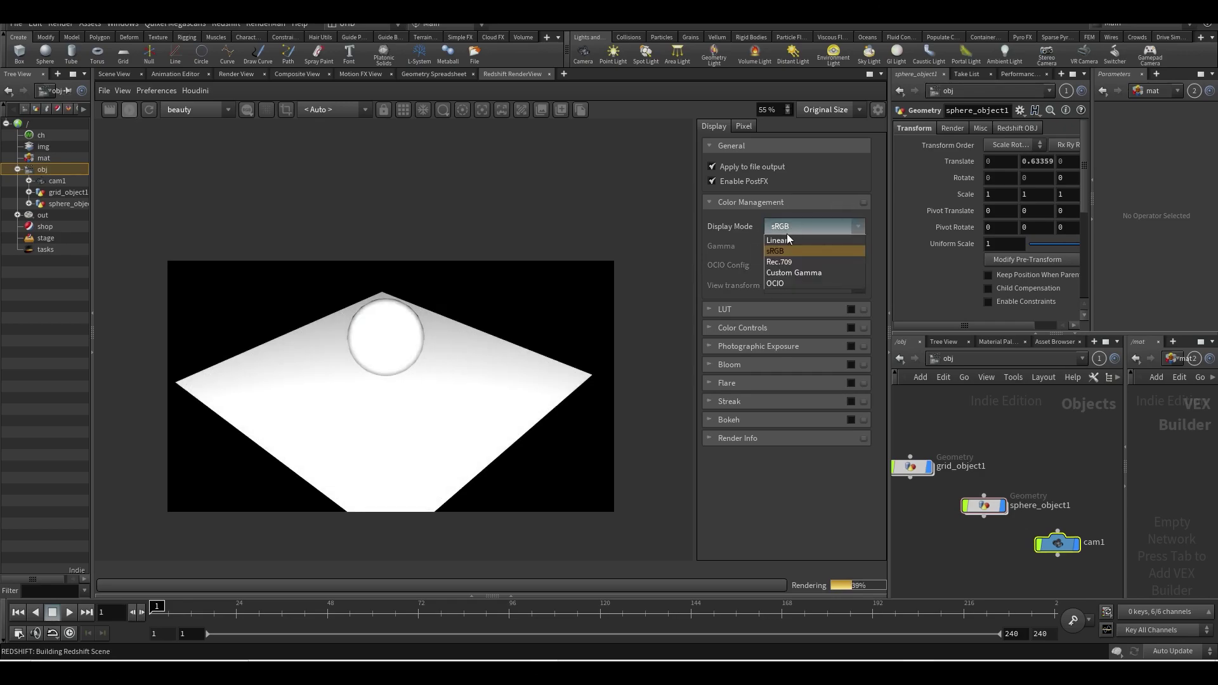
left_click(785, 262)
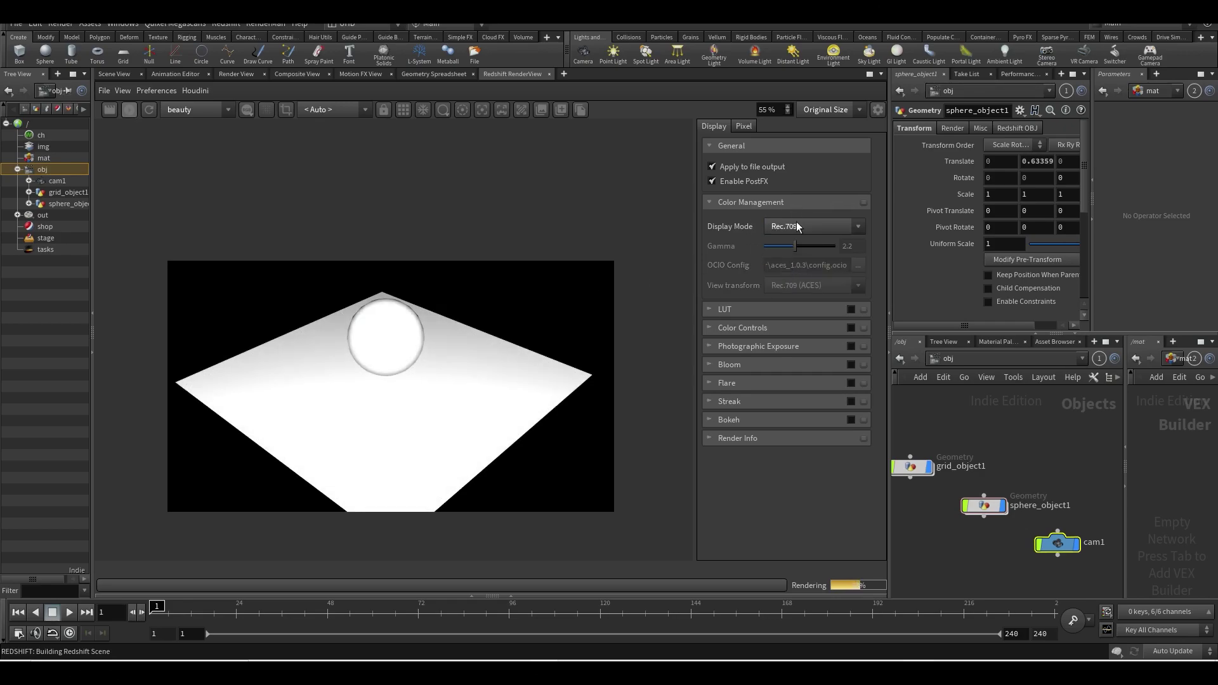
left_click(797, 223)
left_click(786, 279)
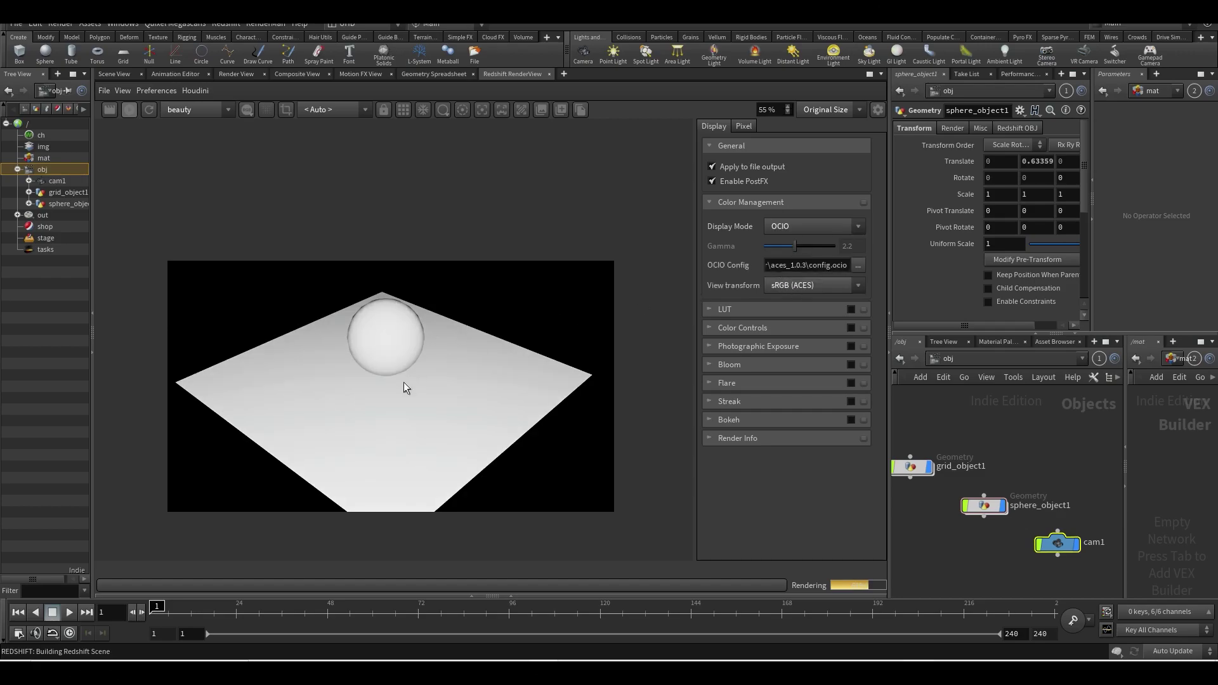
left_click(807, 286)
left_click(805, 302)
scroll(402, 371, "up", 1)
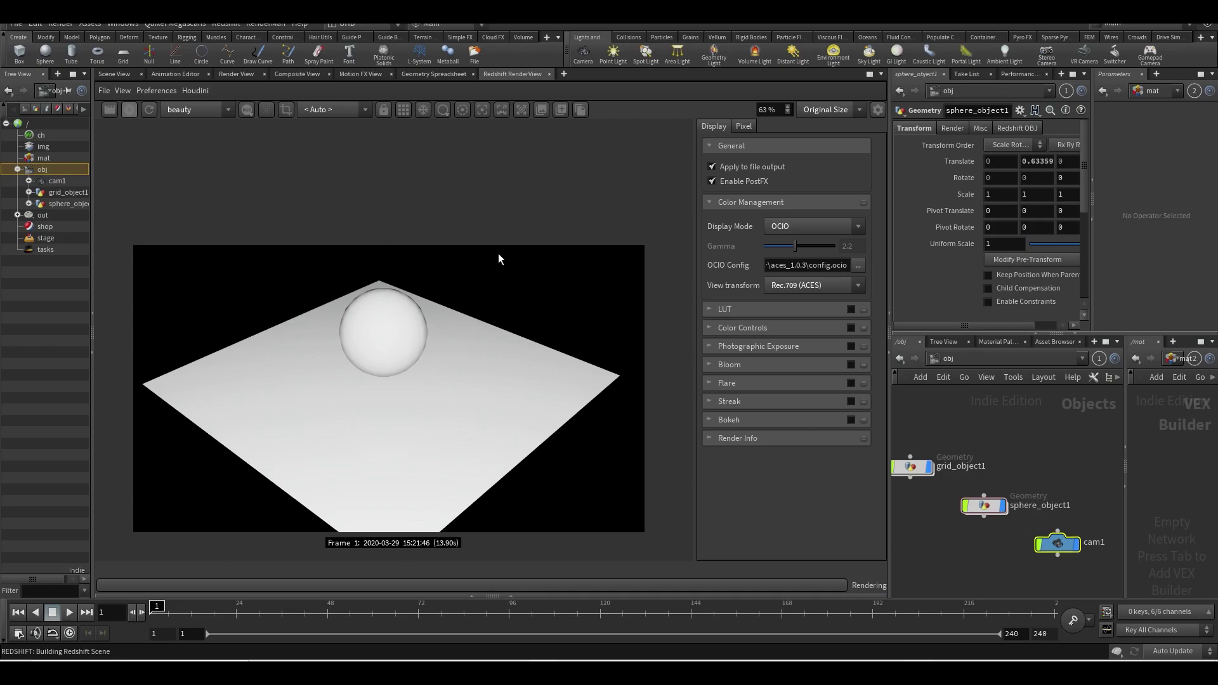
scroll(399, 369, "down", 1)
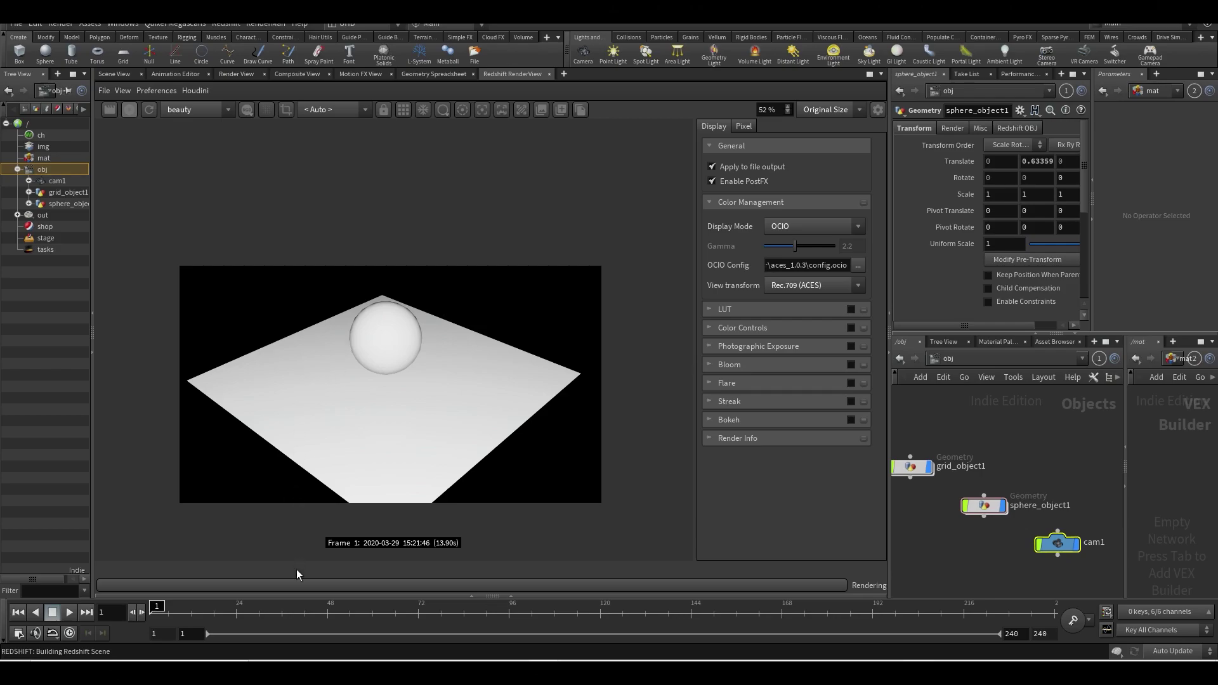
left_click(292, 658)
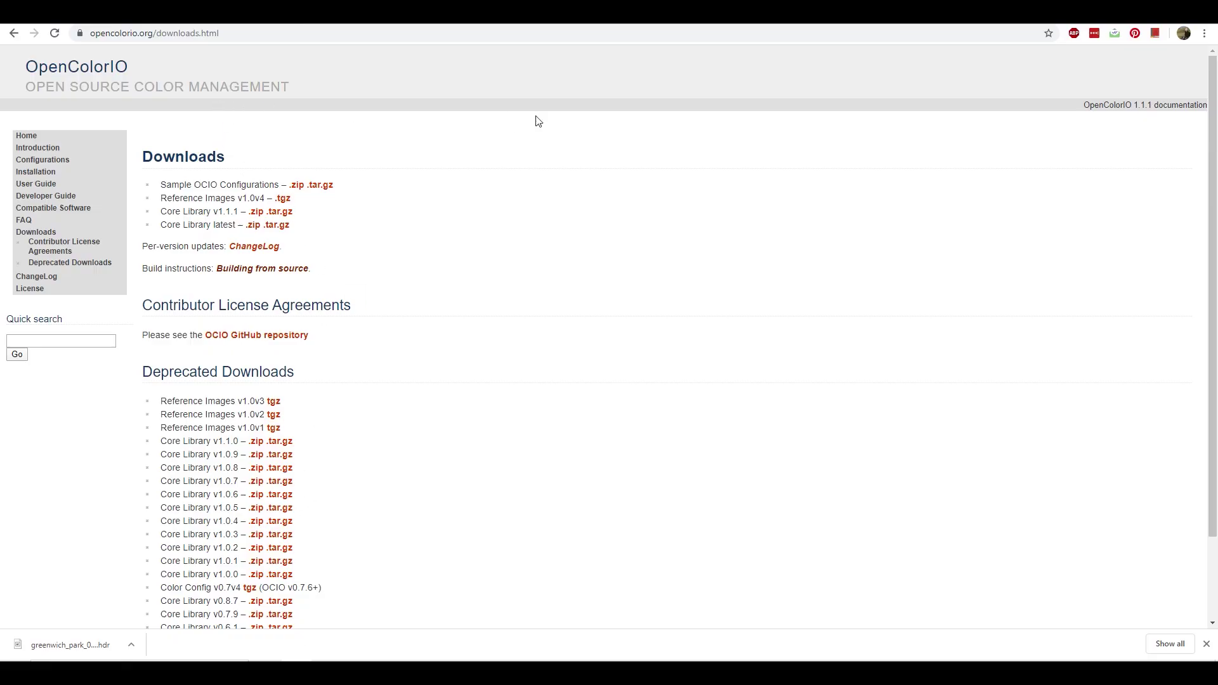
key("alt+Left")
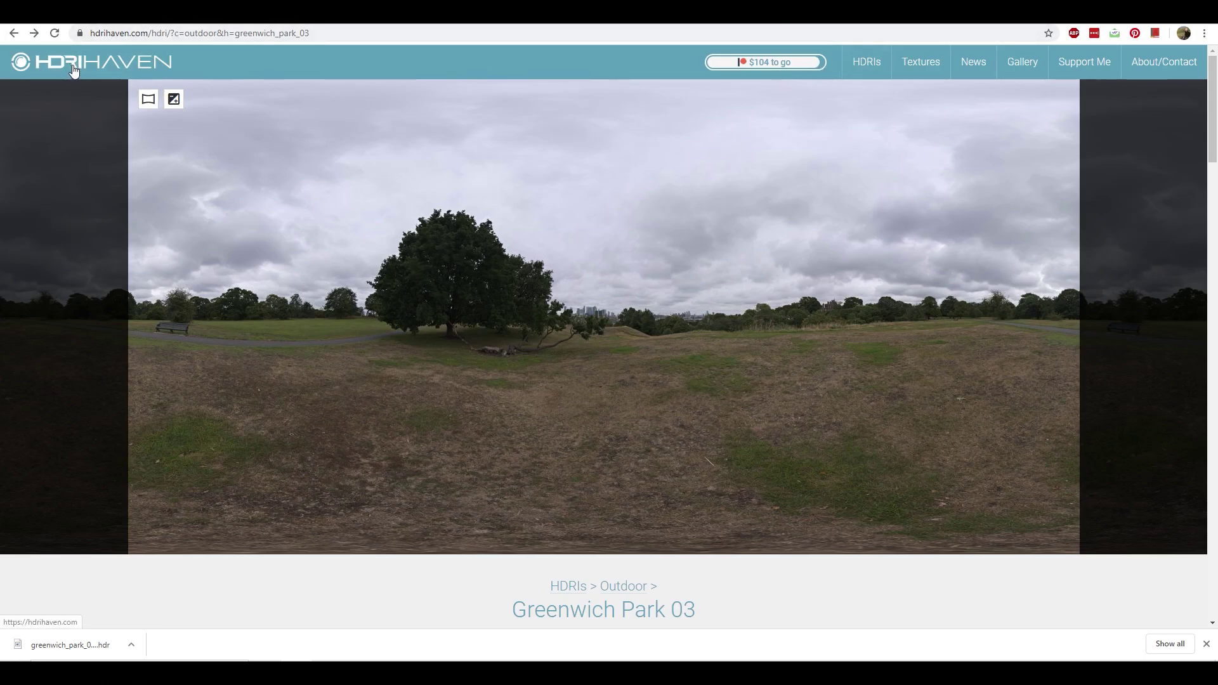
left_click(121, 33)
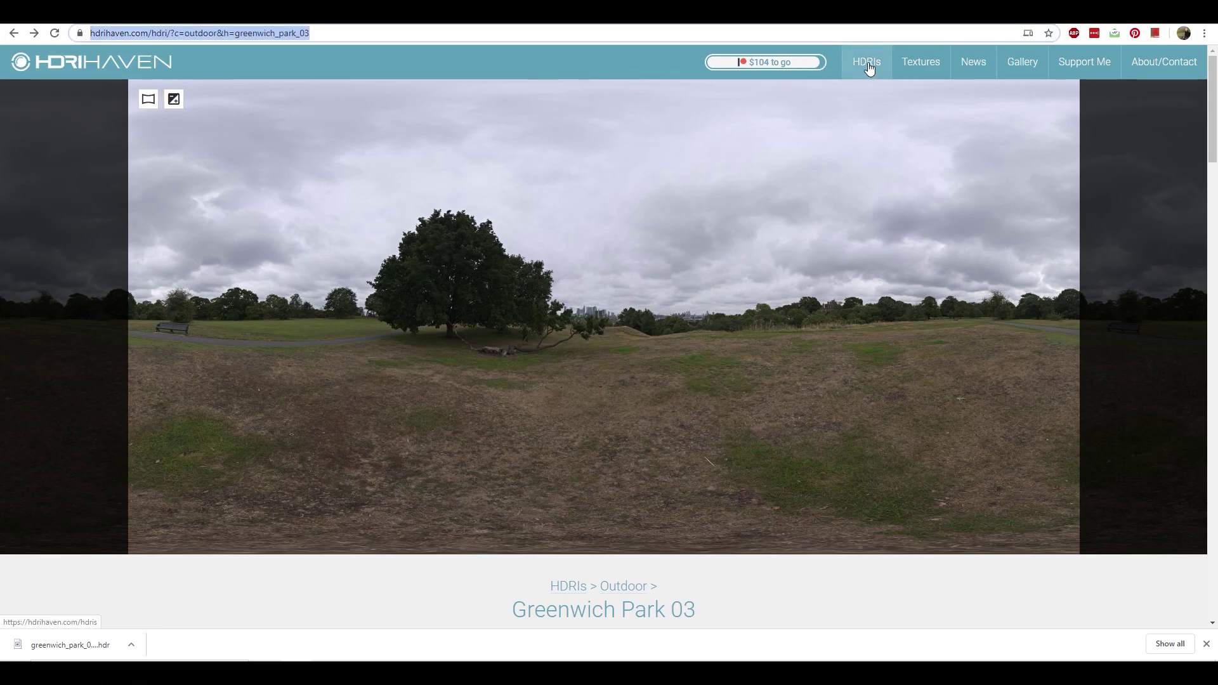
left_click(72, 63)
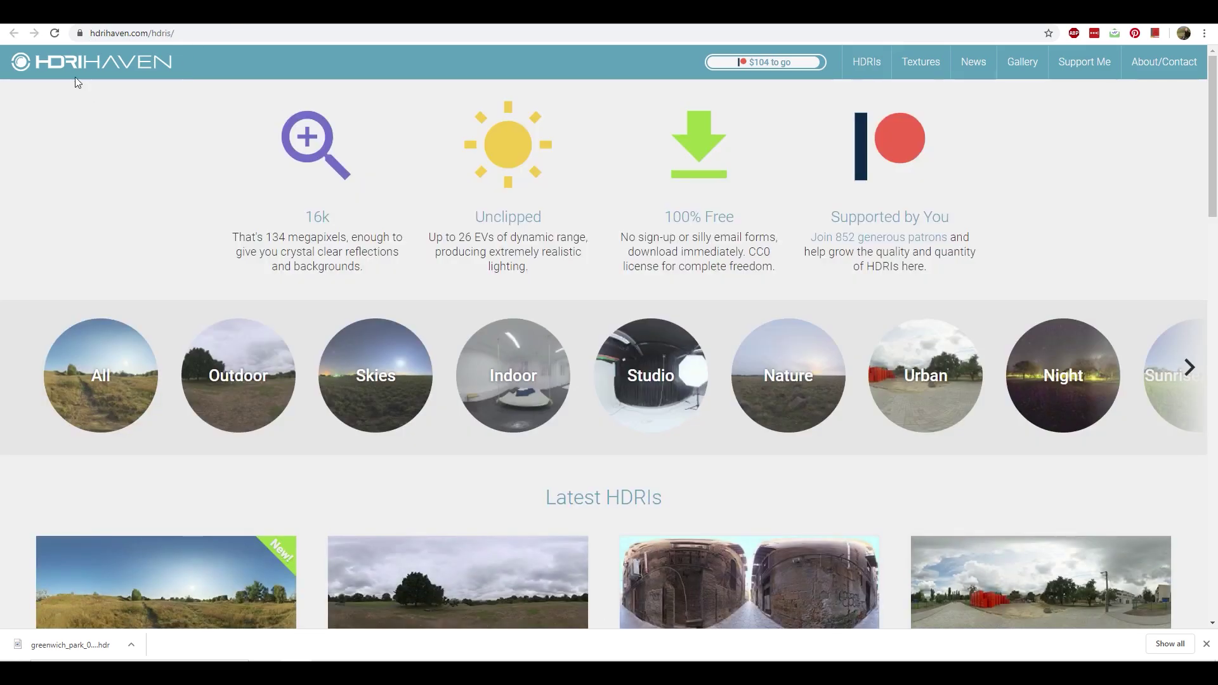
scroll(730, 298, "down", 10)
scroll(730, 303, "up", 5)
scroll(951, 440, "up", 5)
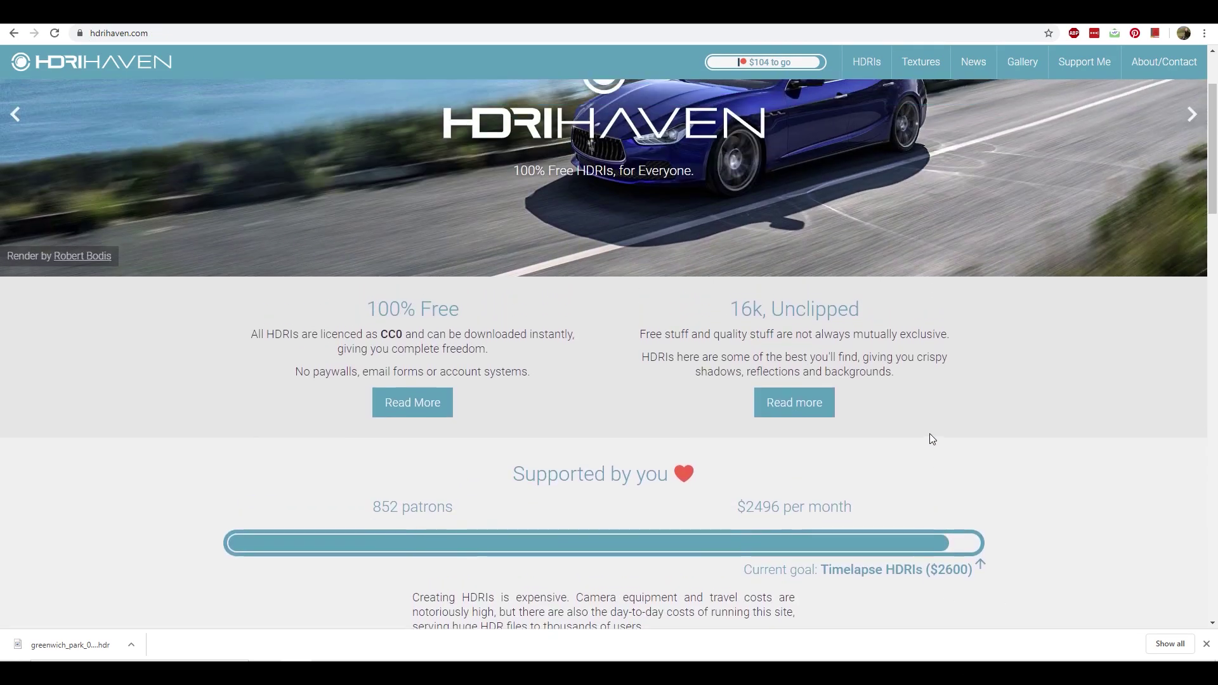
scroll(890, 406, "down", 13)
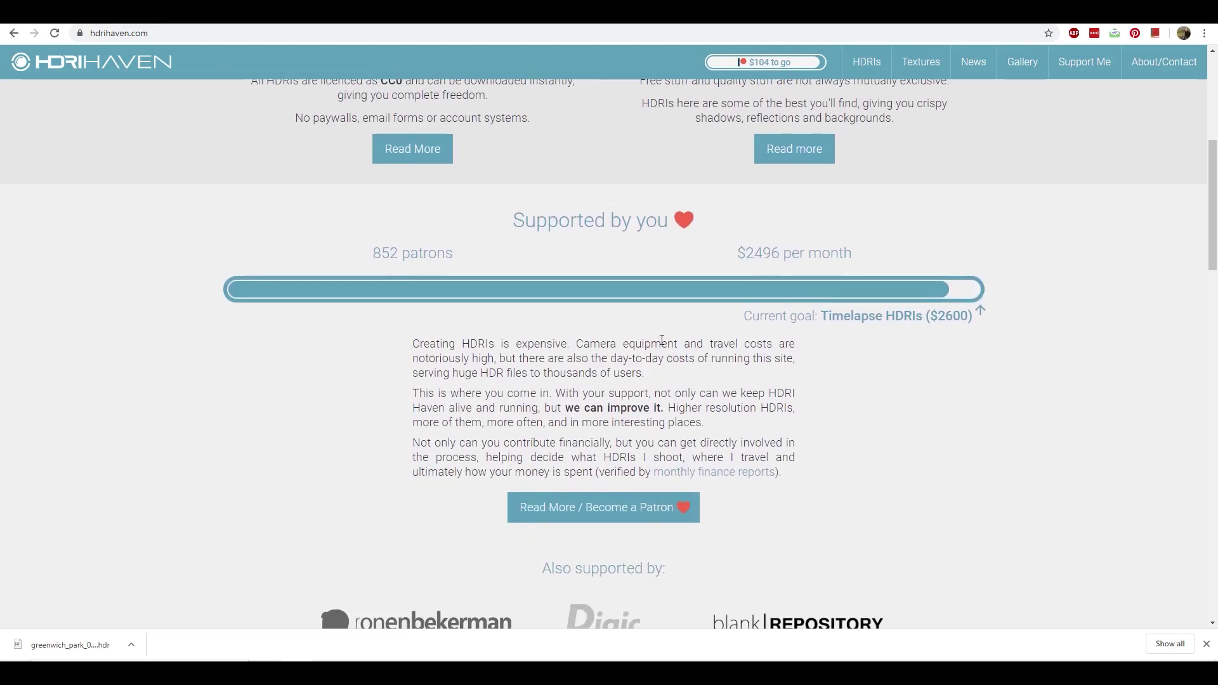
scroll(535, 383, "down", 3)
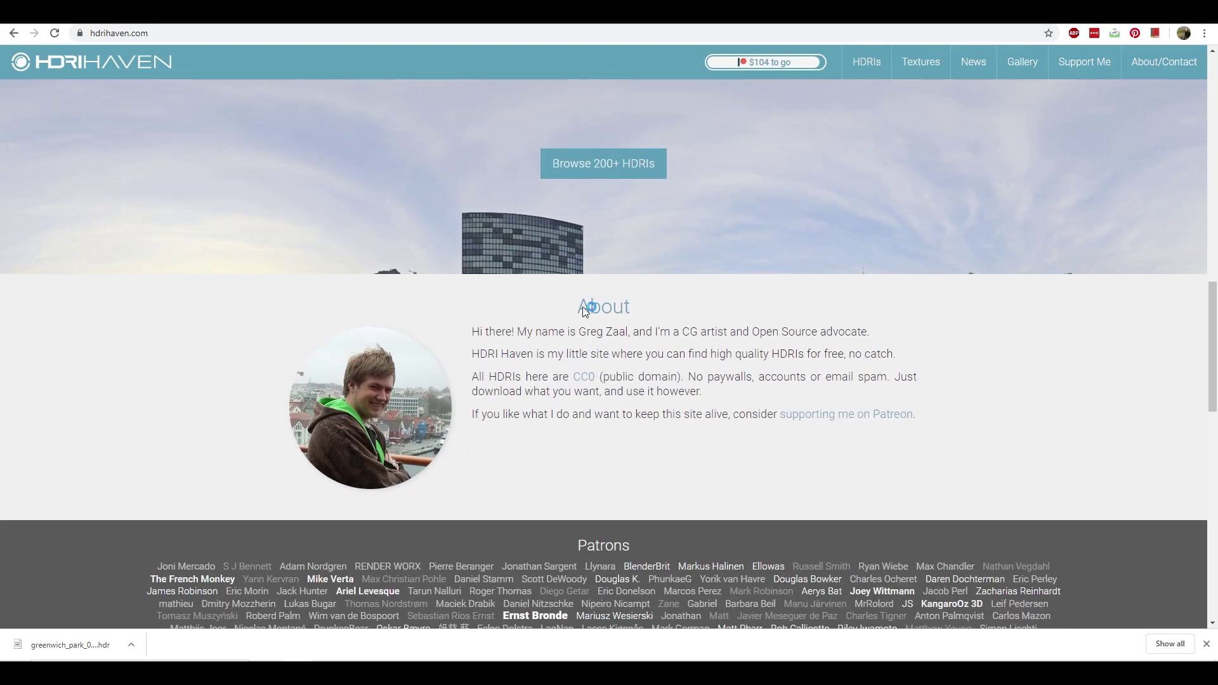
left_click_drag(579, 332, 627, 332)
left_click(697, 344)
scroll(697, 344, "up", 11)
scroll(691, 343, "up", 5)
scroll(683, 281, "down", 4)
left_click_drag(791, 373, 762, 379)
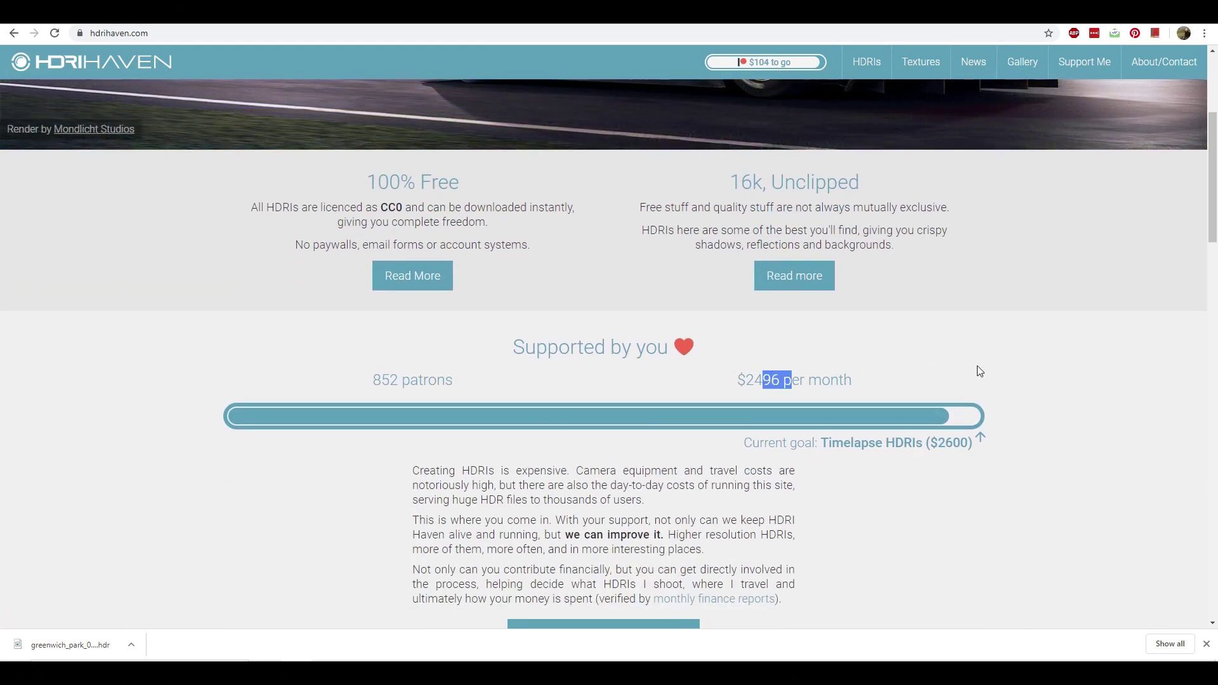
left_click(978, 367)
scroll(888, 371, "up", 4)
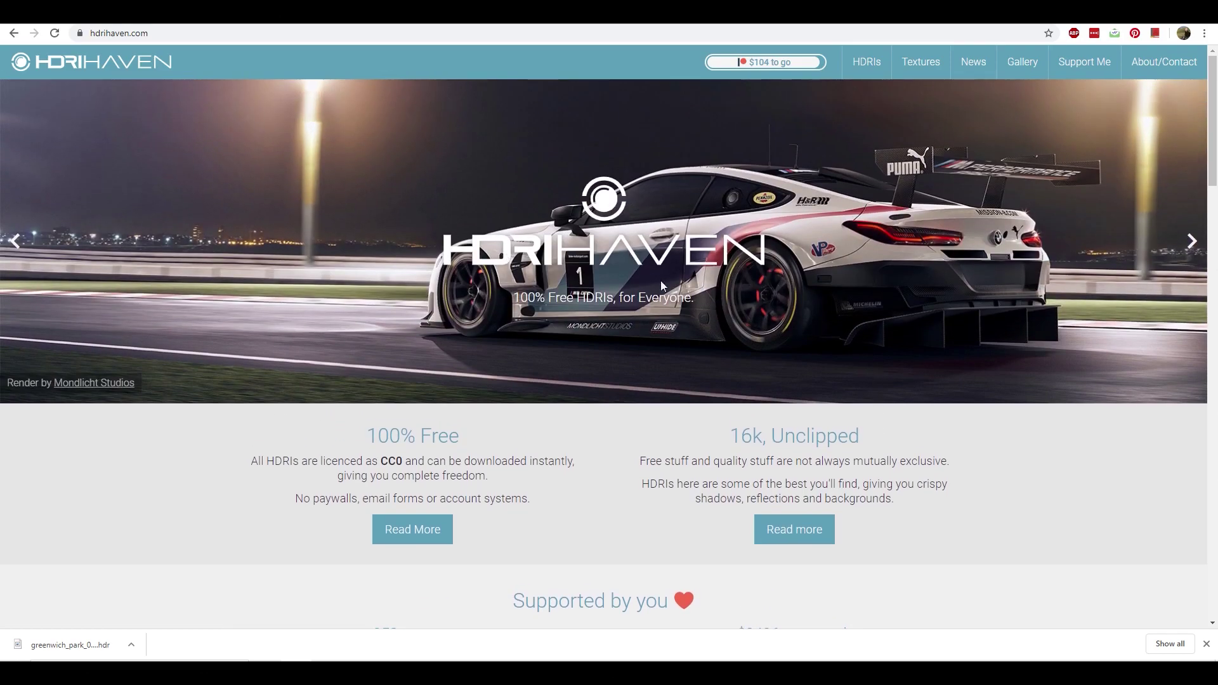
scroll(652, 375, "down", 2)
scroll(653, 372, "up", 2)
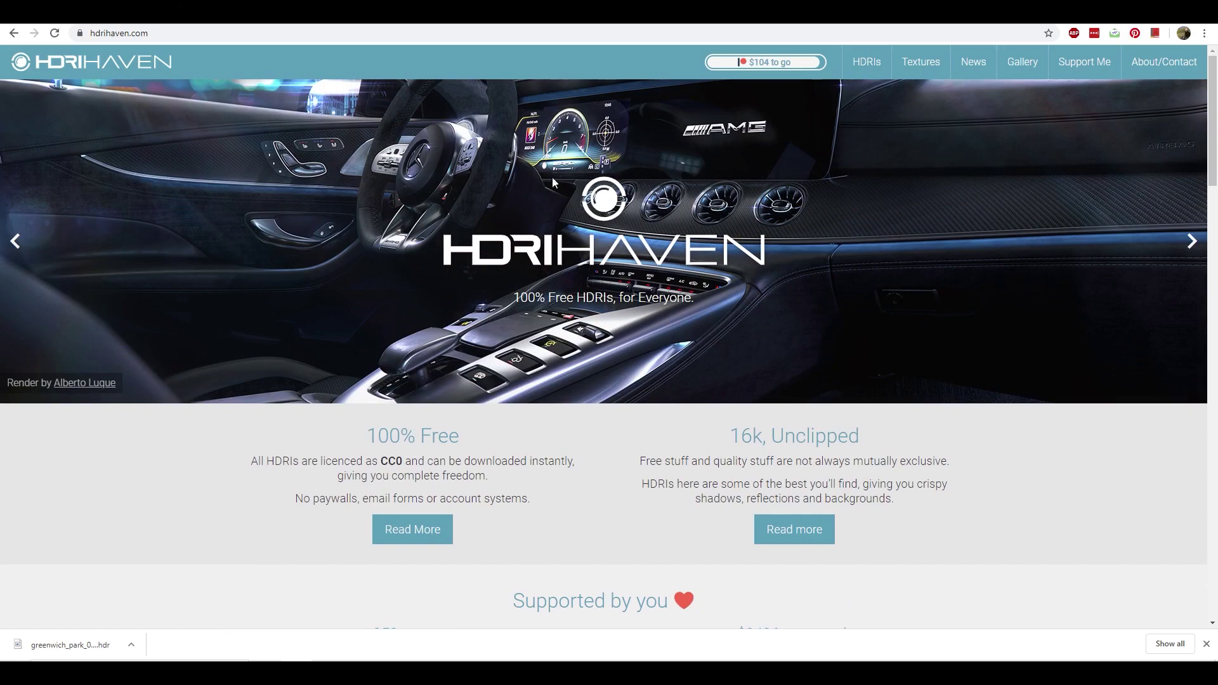
key("alt+Left")
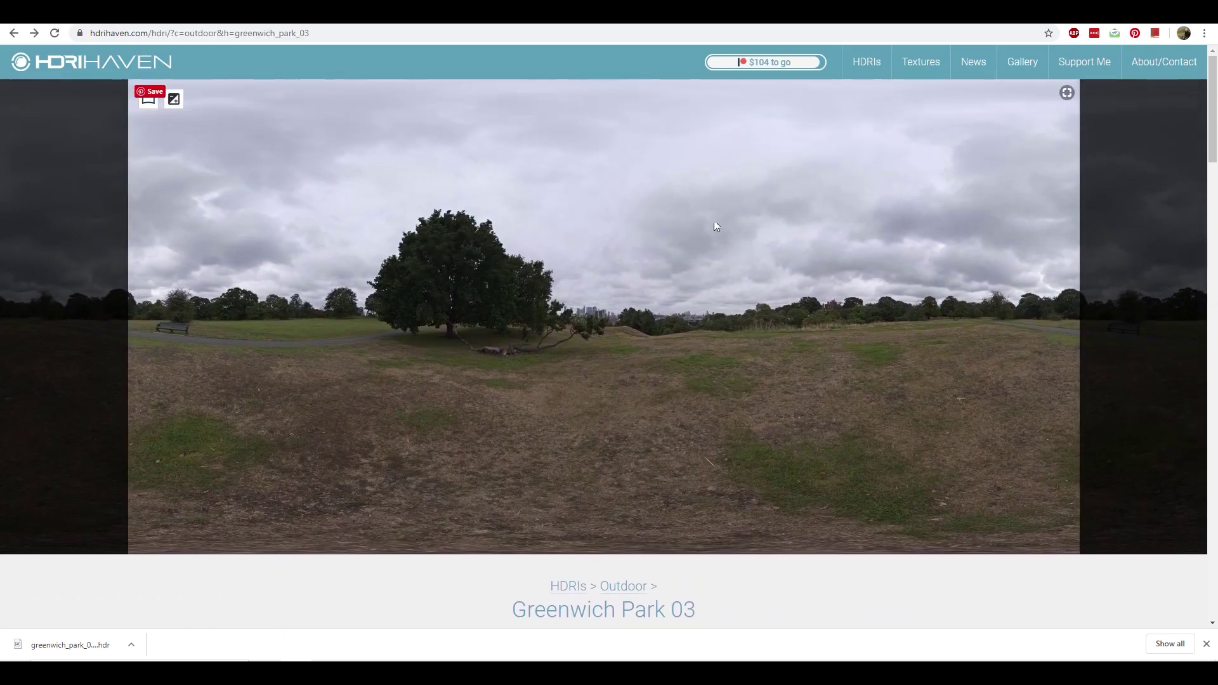
scroll(715, 340, "down", 1)
scroll(661, 380, "down", 5)
scroll(592, 392, "up", 3)
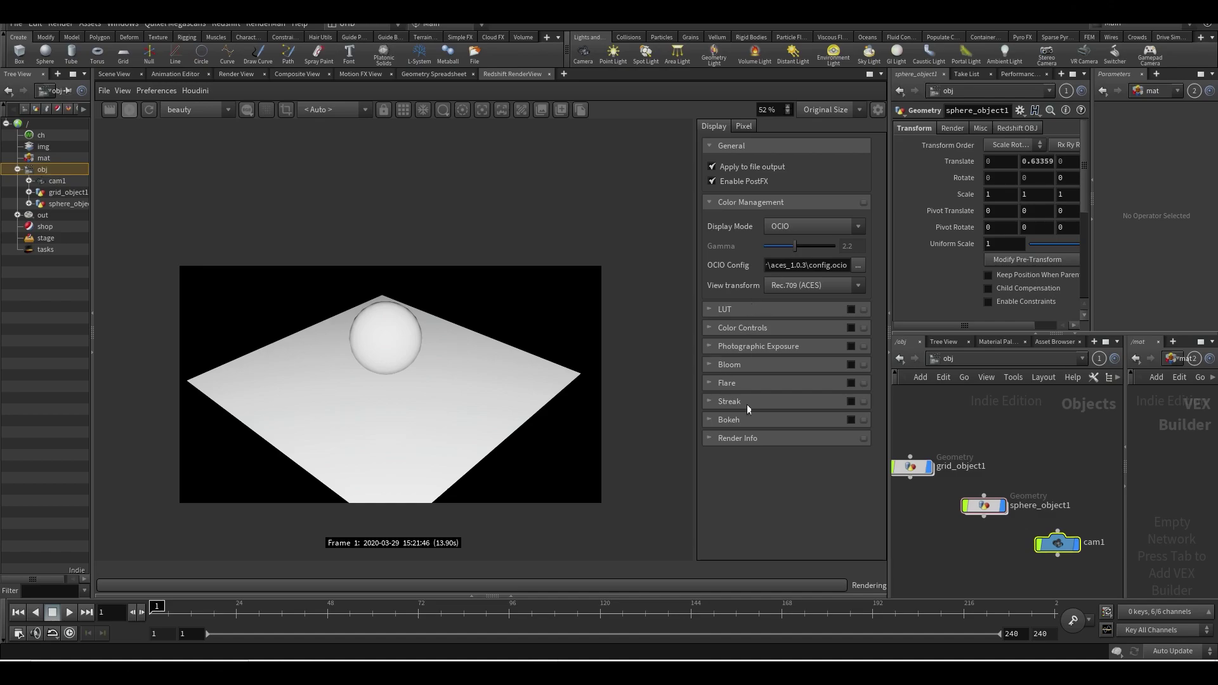
Add a Redshift dome light rslightdome1 below grid_object1 and show its Light settings.
left_click(992, 558)
scroll(985, 539, "down", 2)
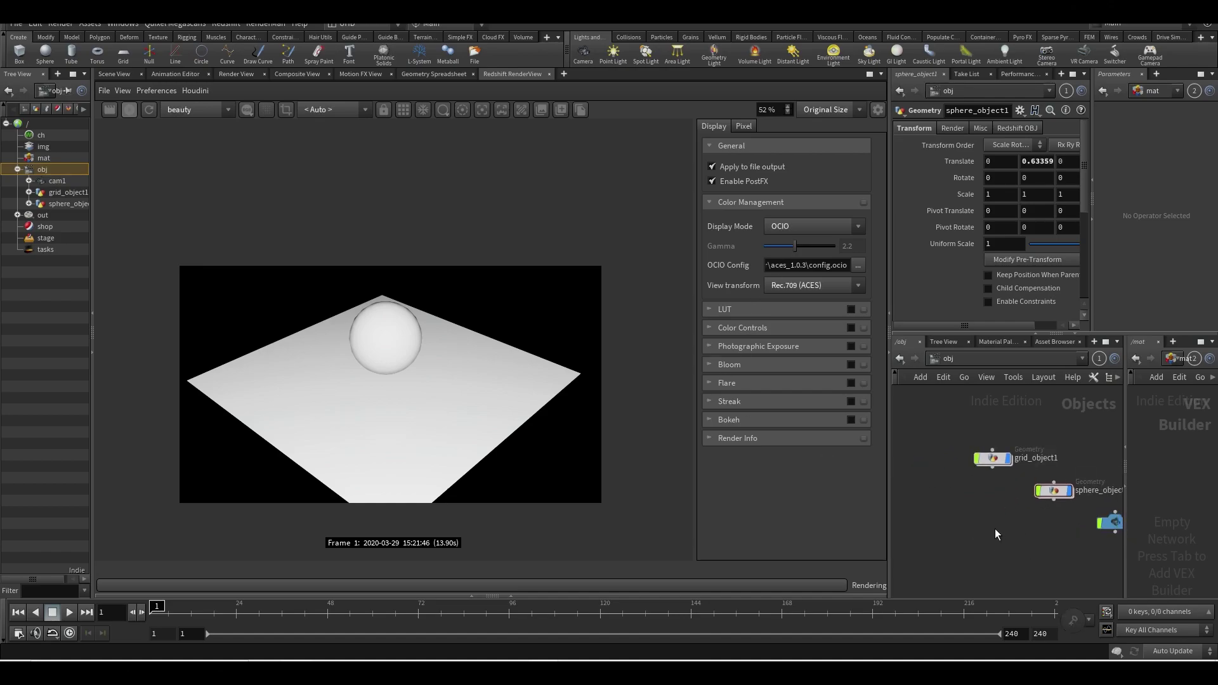
key("Tab")
mouse_move(1054, 393)
left_click(1132, 307)
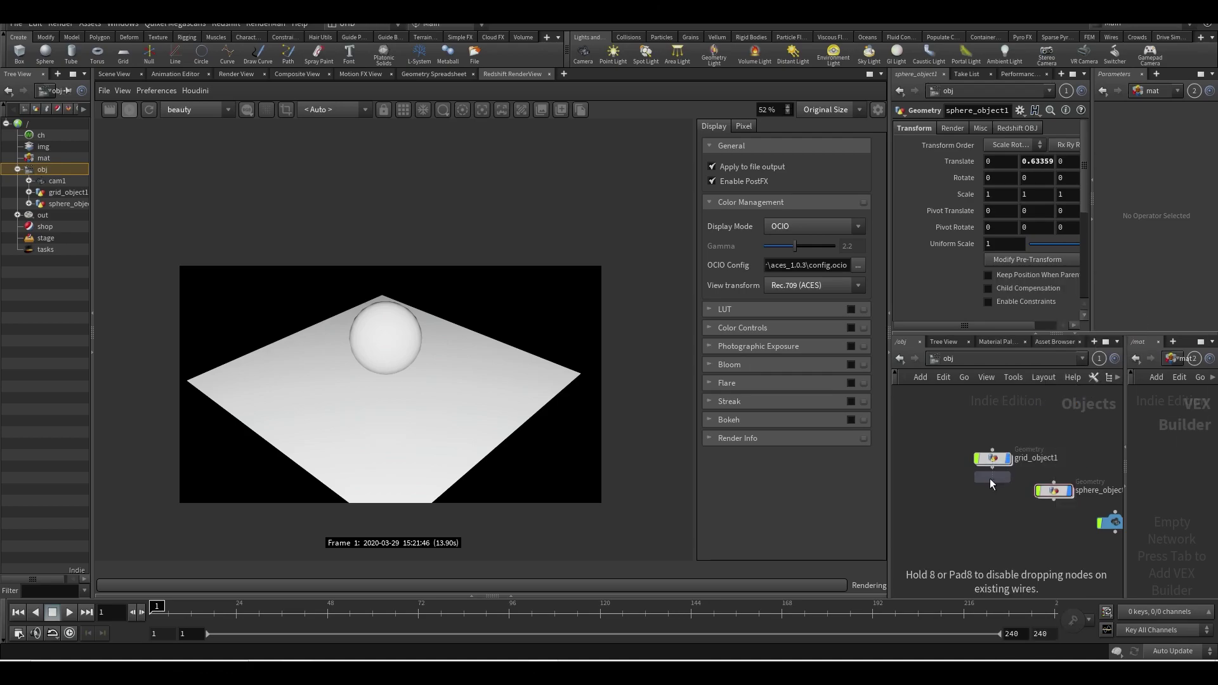
left_click(988, 532)
scroll(974, 149, "down", 2)
scroll(962, 191, "up", 2)
left_click(947, 128)
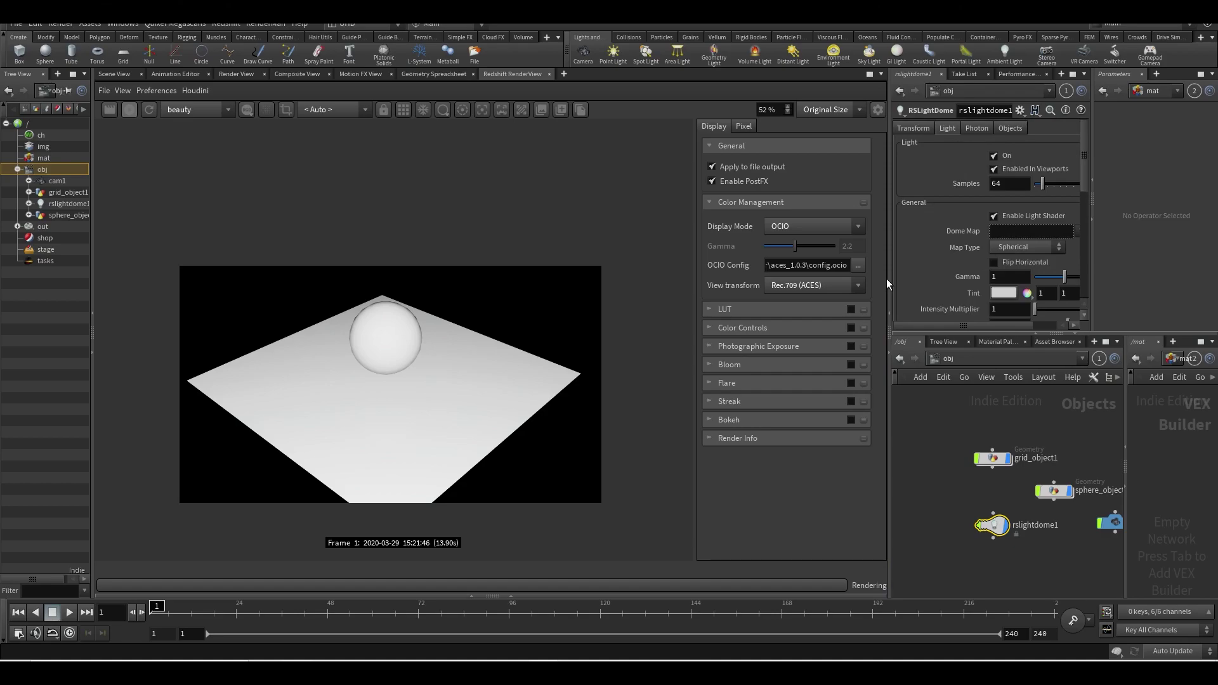
Set the dome map to greenwich_park_03_4k.hdr from the $HIP/hdri folder.
left_click_drag(885, 279, 674, 280)
left_click(891, 230)
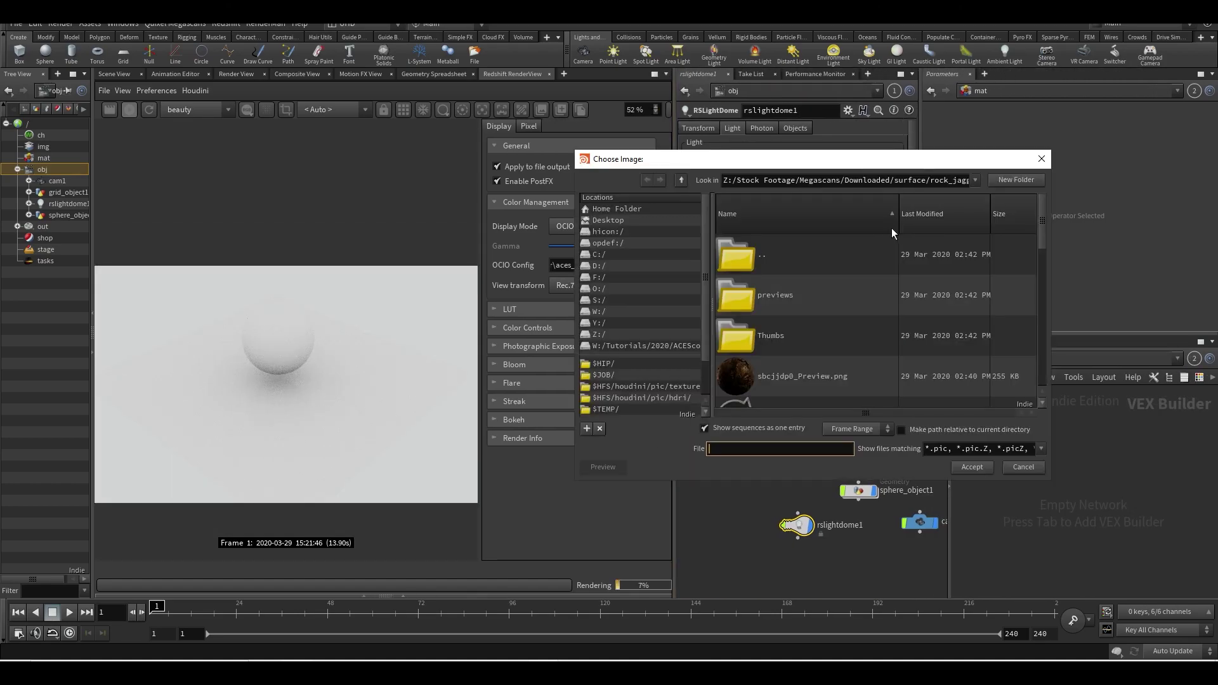
left_click(619, 363)
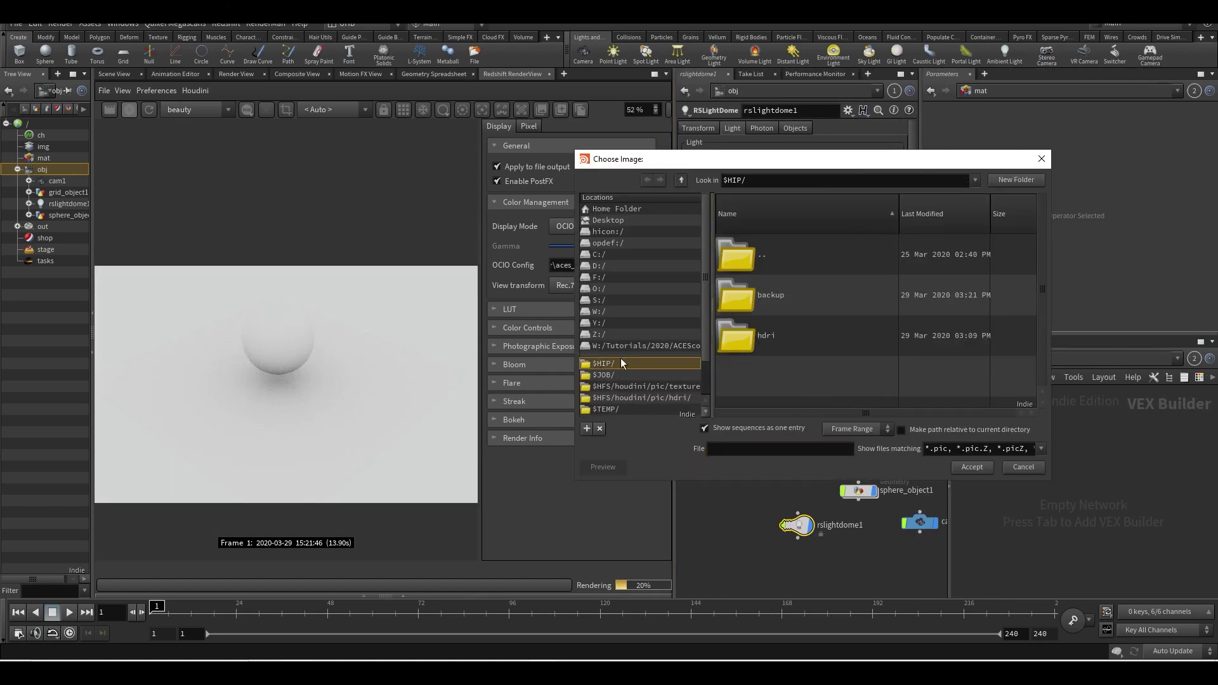
double_click(760, 335)
left_click(757, 298)
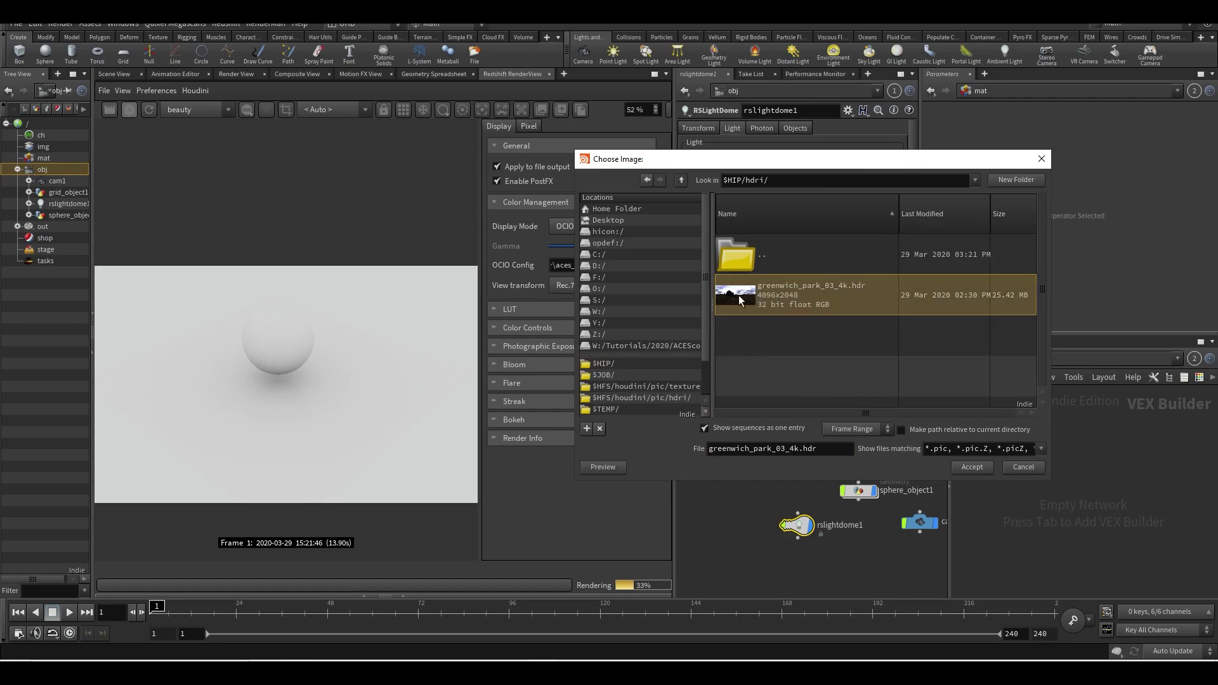
double_click(759, 303)
left_click_drag(678, 286, 841, 381)
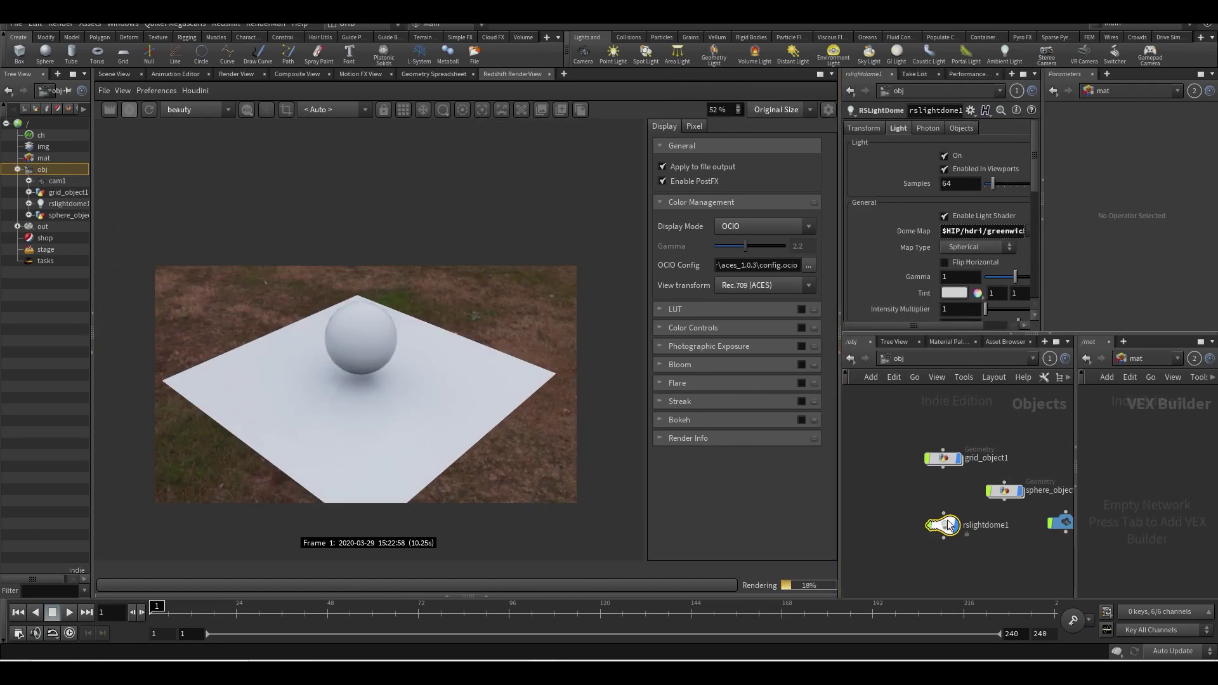
Nudge rslightdome1 up in the network and widen the parameter and network panes.
left_click_drag(954, 531, 954, 517)
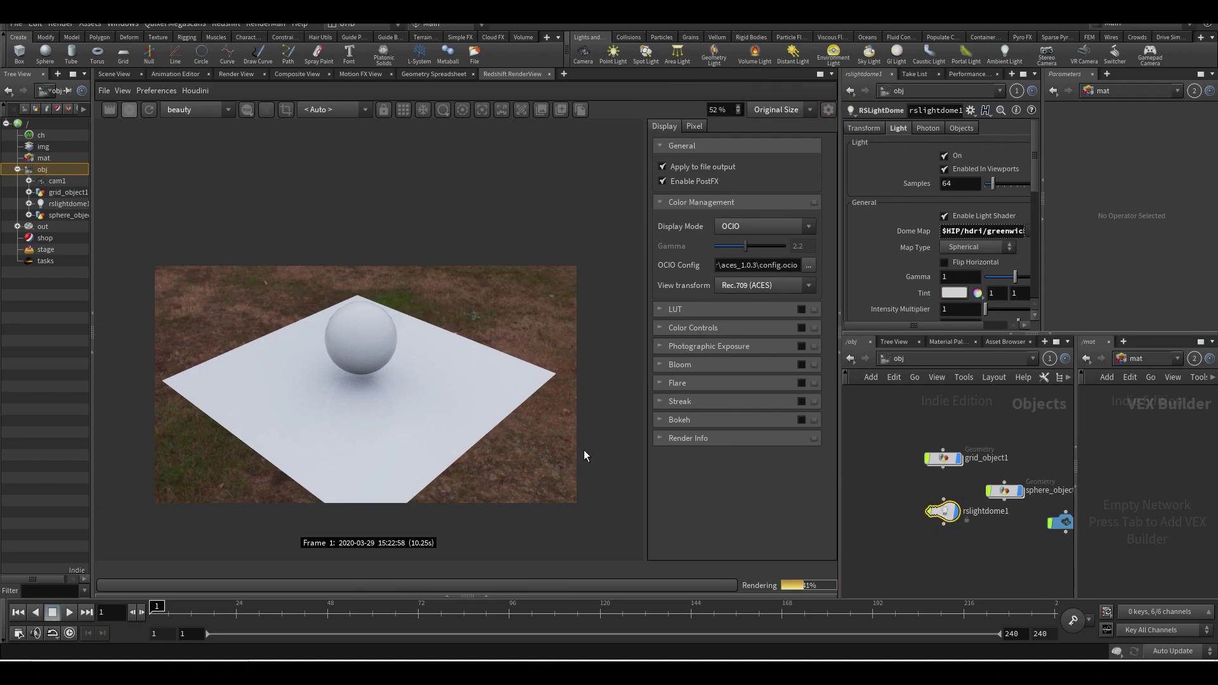
scroll(455, 428, "up", 2)
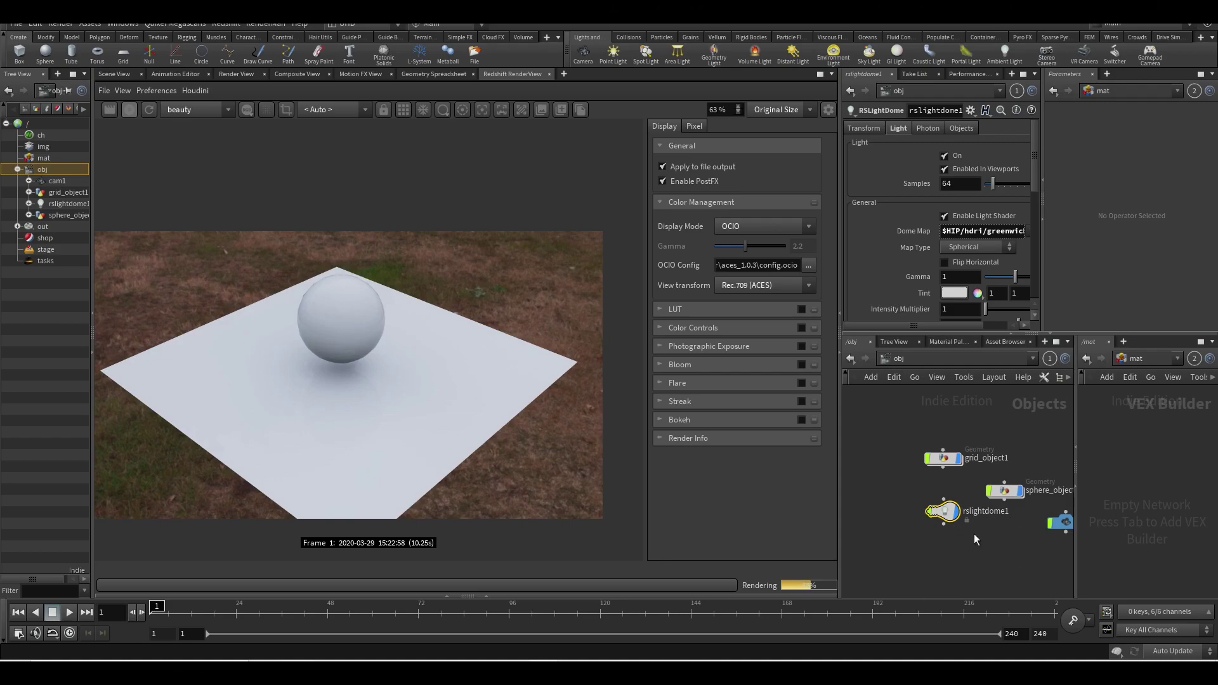
scroll(454, 400, "down", 2)
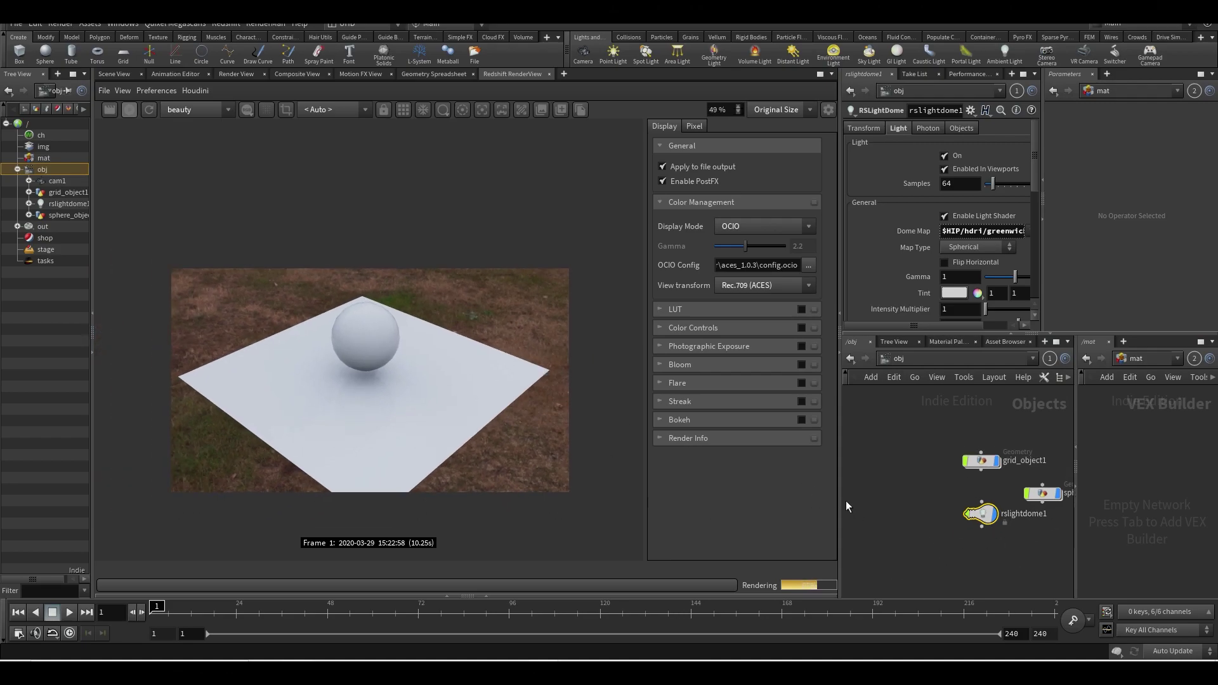
left_click_drag(842, 501, 698, 501)
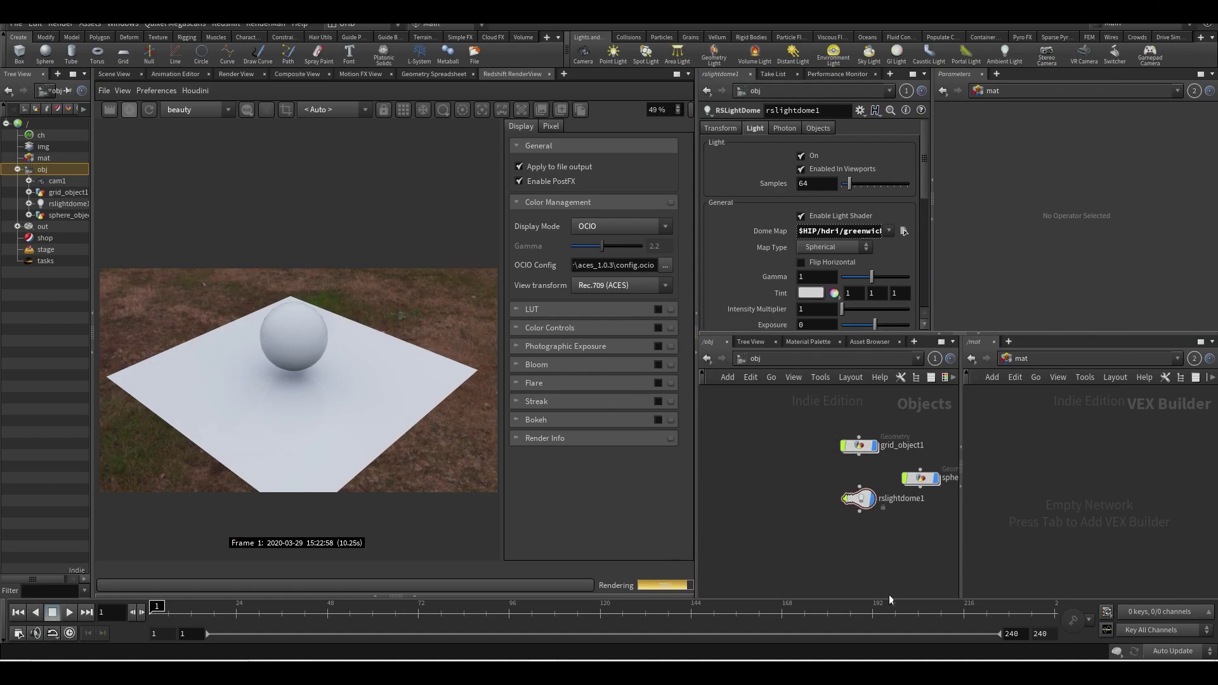
In the houdini18.0 Explorer window, open otls, step back and forward, then return to Houdini.
mouse_move(851, 649)
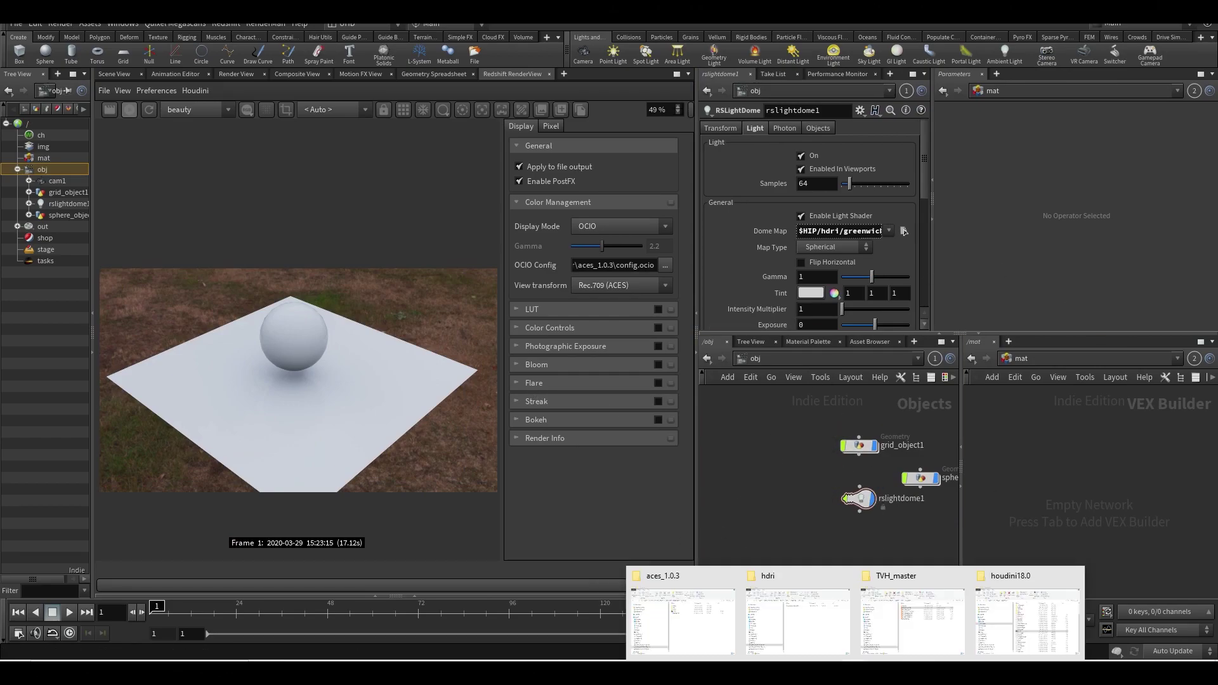
left_click(984, 623)
scroll(633, 435, "up", 3)
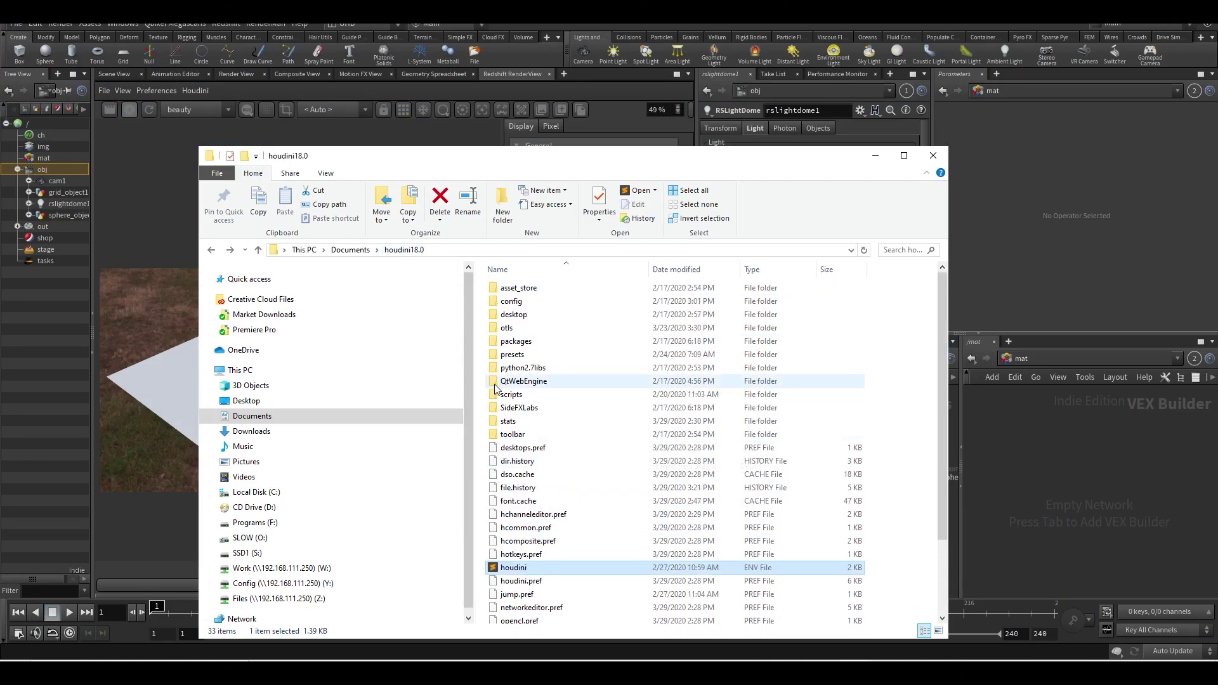
double_click(507, 328)
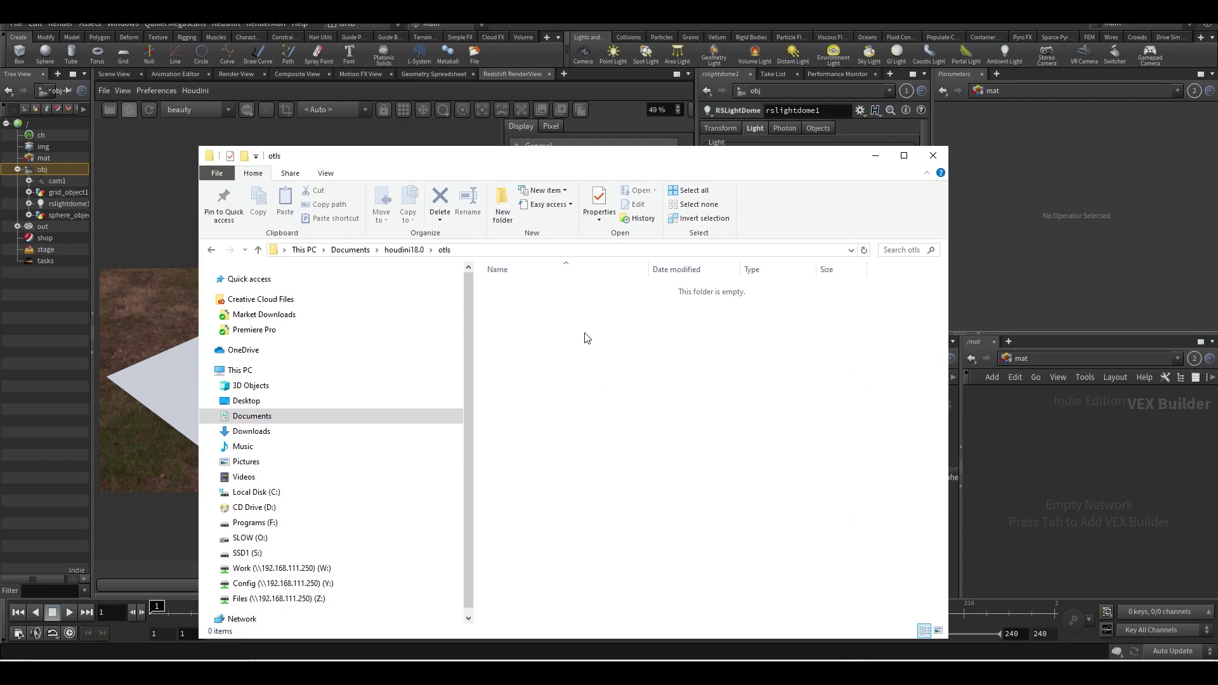
key("alt+Left")
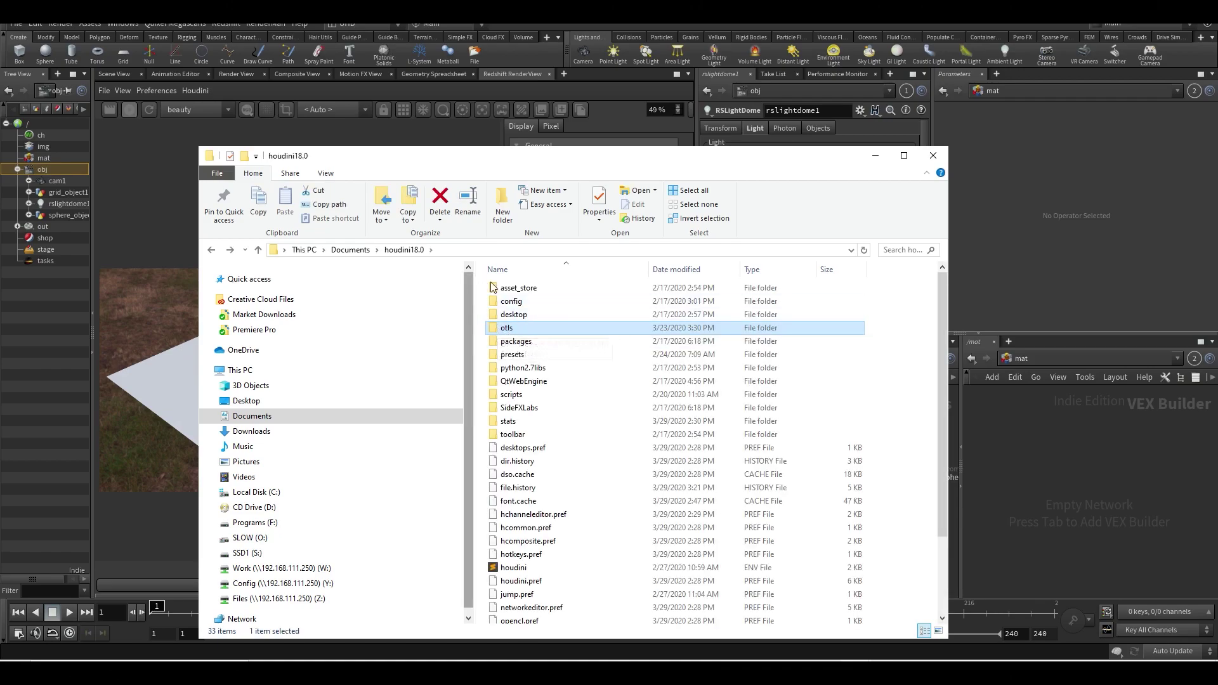
key("alt+Right")
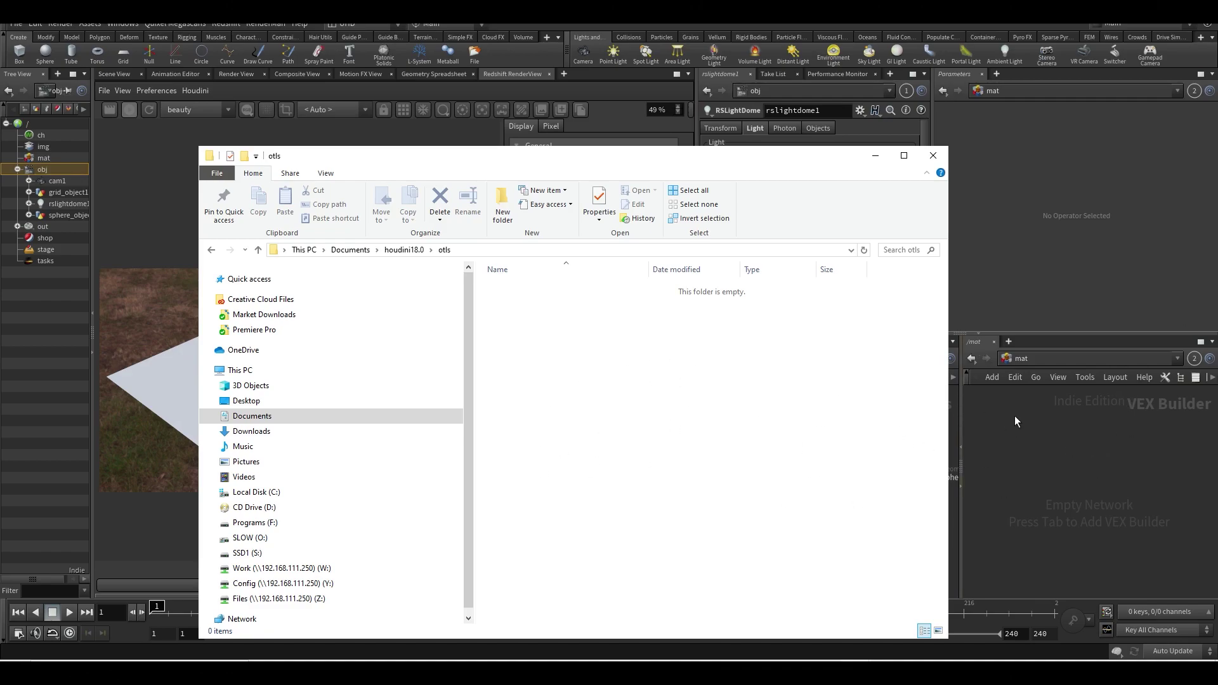
left_click(1057, 443)
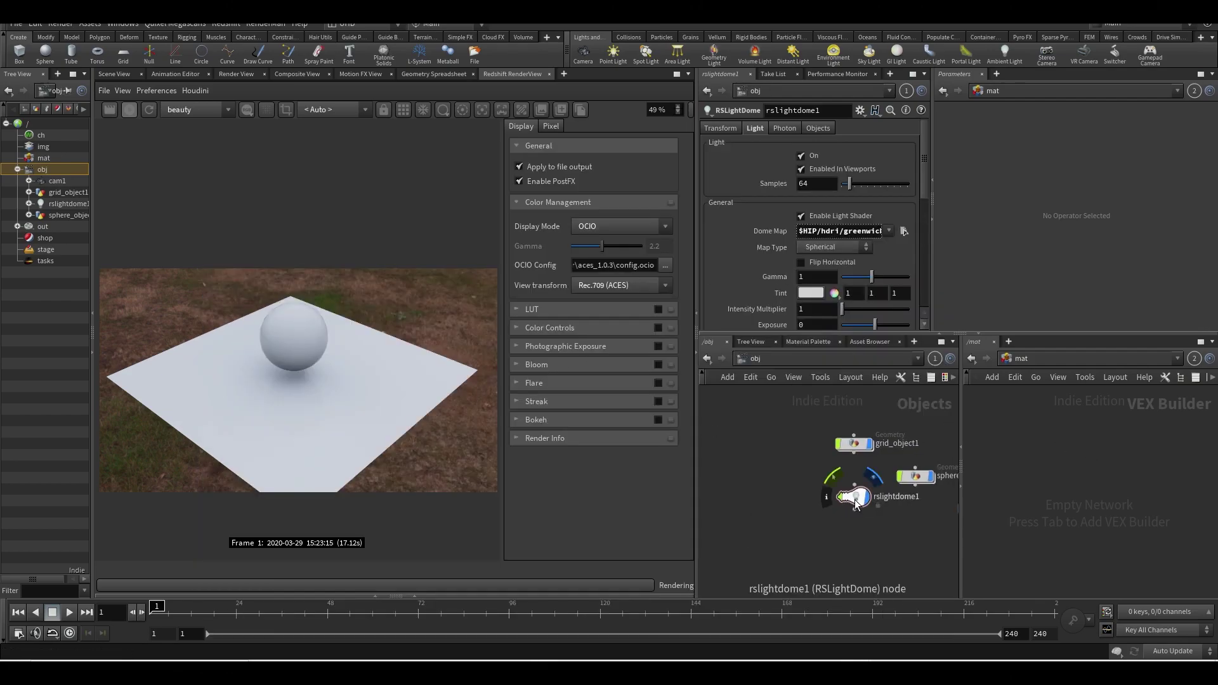
Lay out rslightdome1, grid_object1 and sphere_object1 side by side in the obj network.
left_click_drag(845, 506, 844, 498)
middle_click_drag(790, 506, 767, 531)
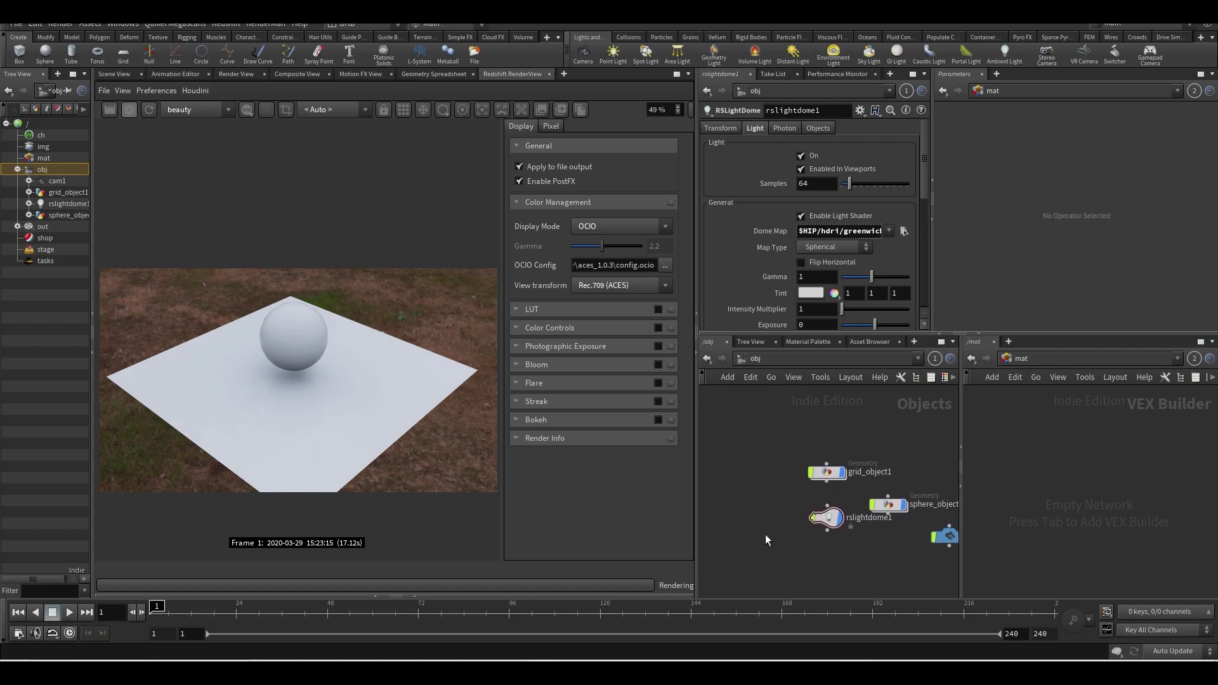
left_click_drag(834, 477, 835, 468)
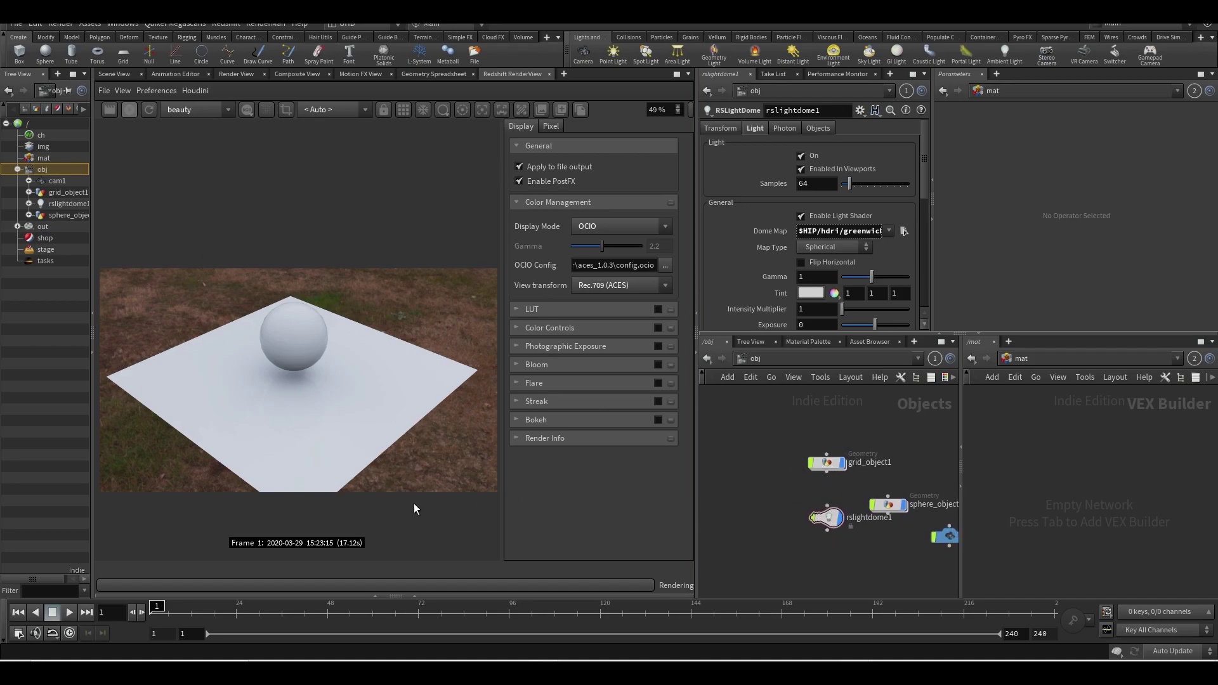
mouse_move(918, 672)
middle_click_drag(756, 489, 772, 485)
left_click_drag(905, 501, 917, 464)
middle_click_drag(894, 498, 835, 524)
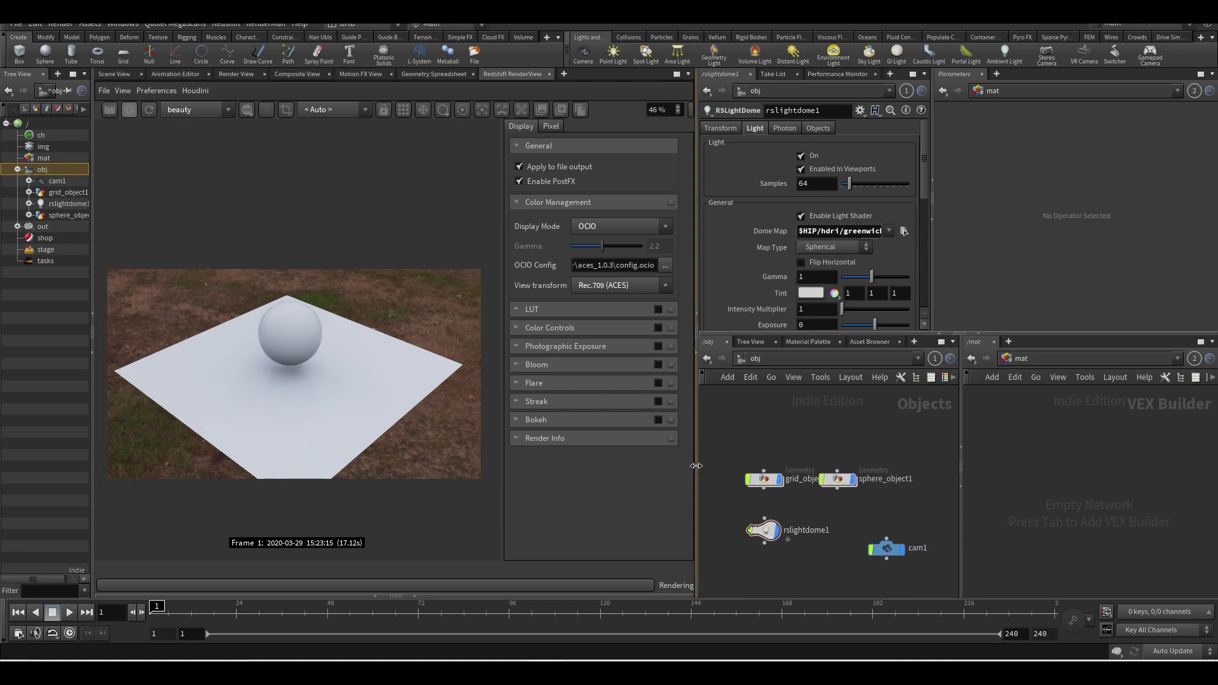
Widen the render view to show the HDRI-lit sphere and plane render.
left_click_drag(696, 466, 828, 471)
scroll(402, 400, "up", 1)
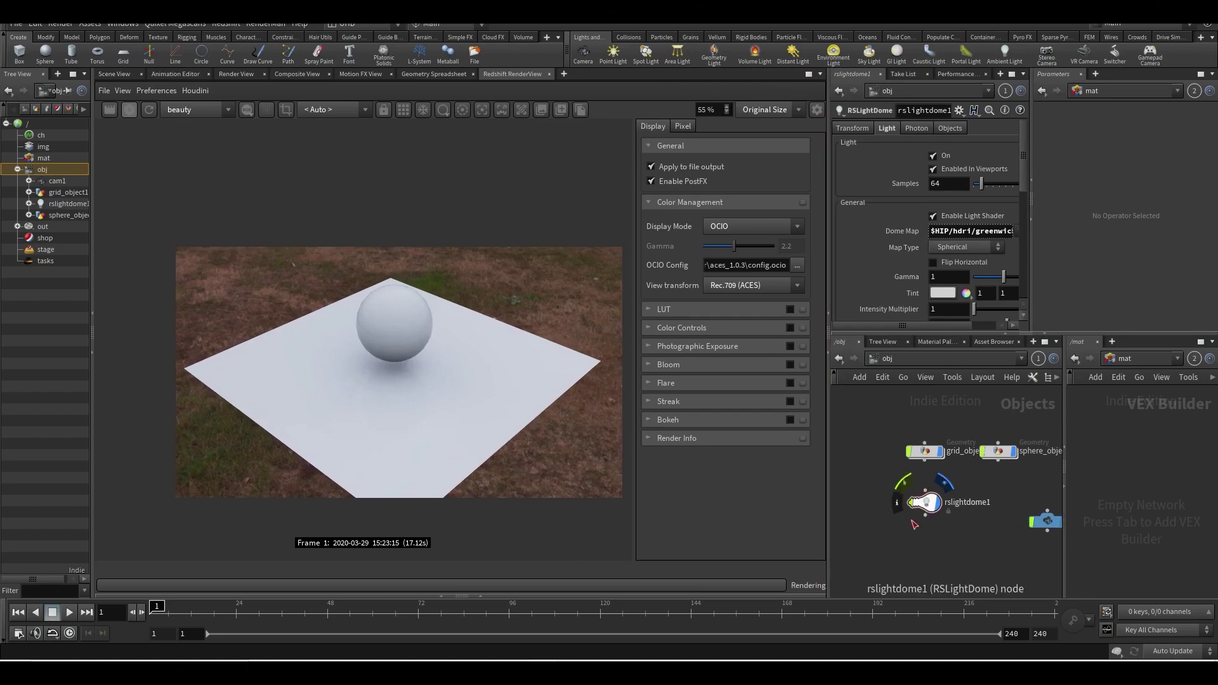
mouse_move(854, 661)
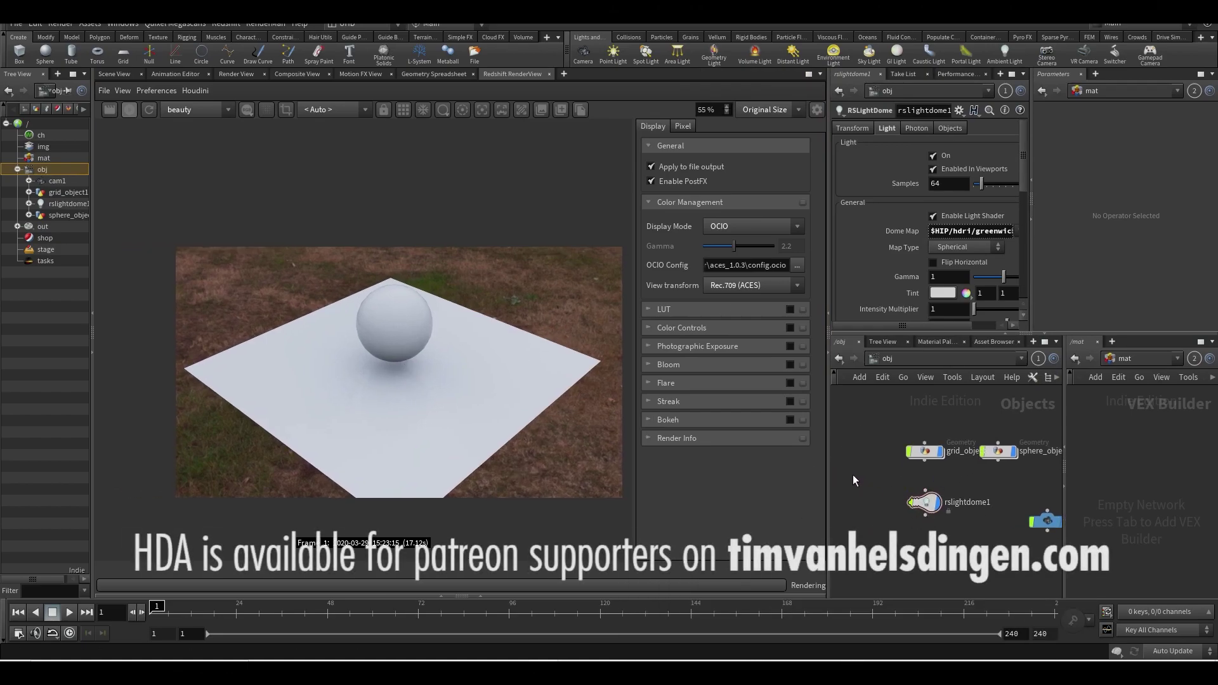
scroll(438, 354, "up", 1)
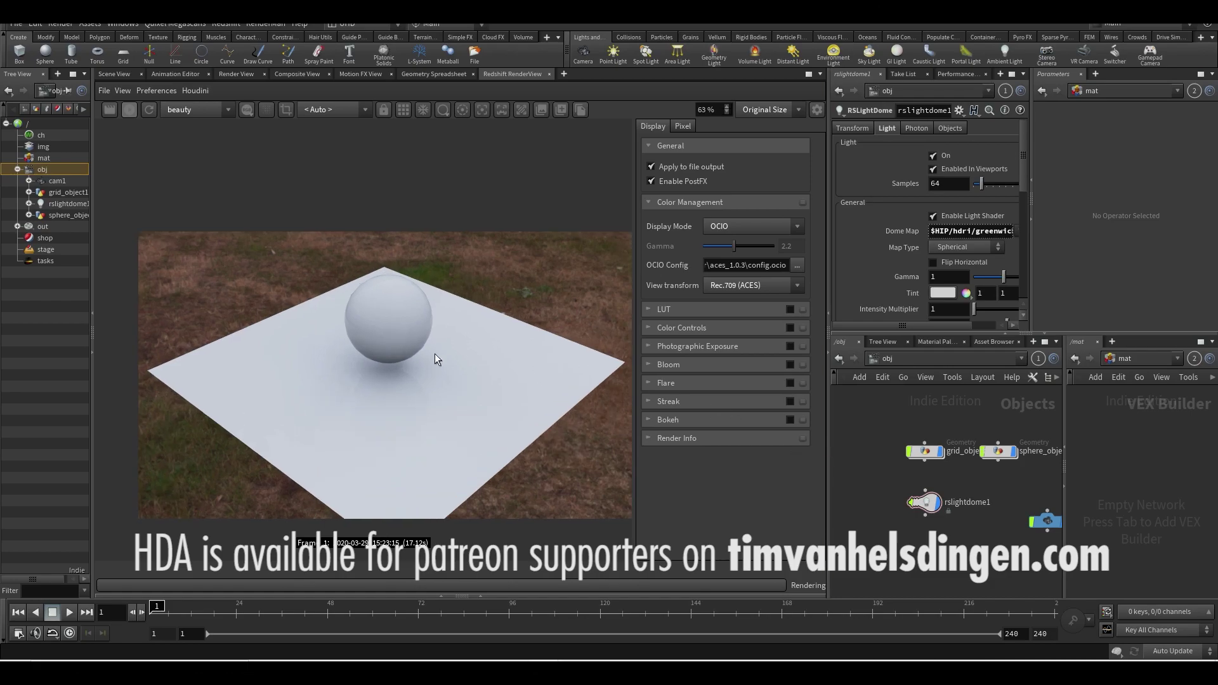
scroll(413, 346, "down", 1)
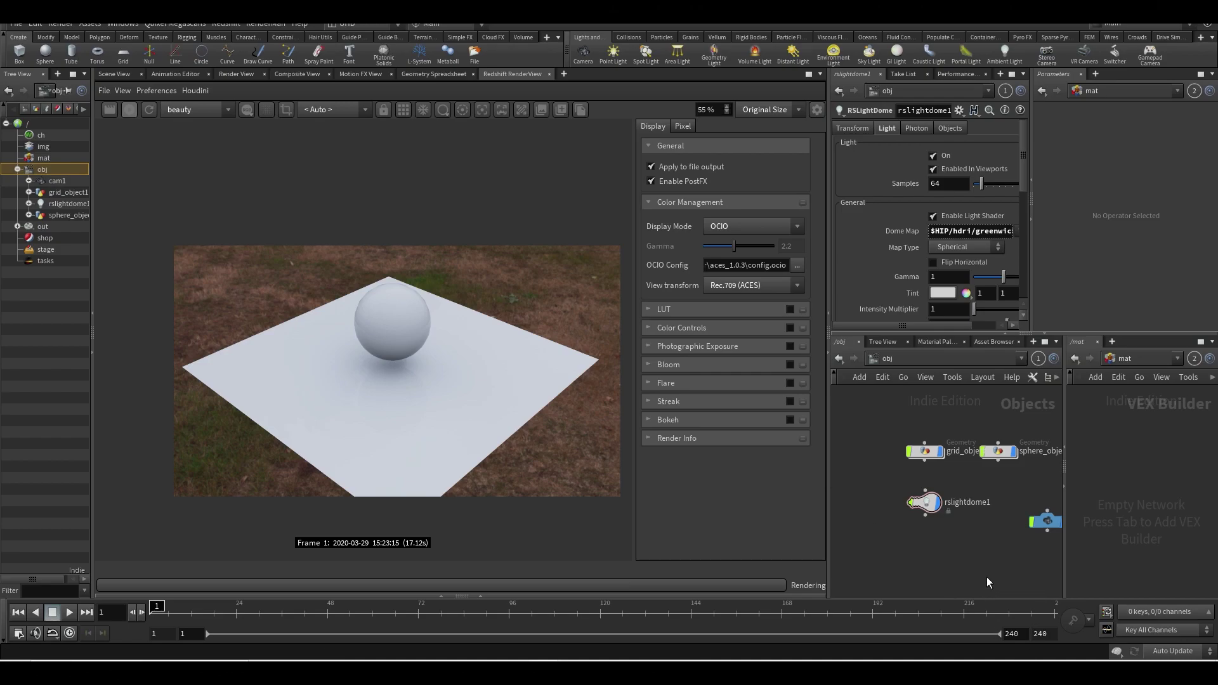
Switch the network editor to the img context and widen the network panes.
left_click(915, 359)
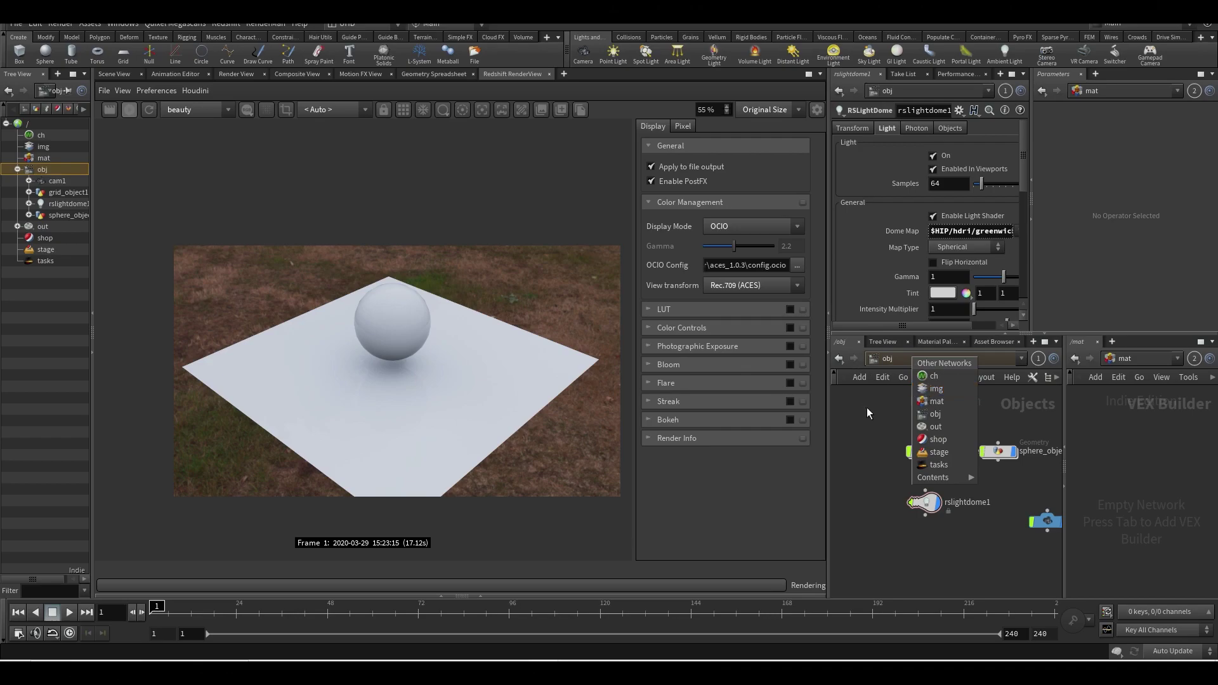
left_click(868, 413)
left_click(919, 359)
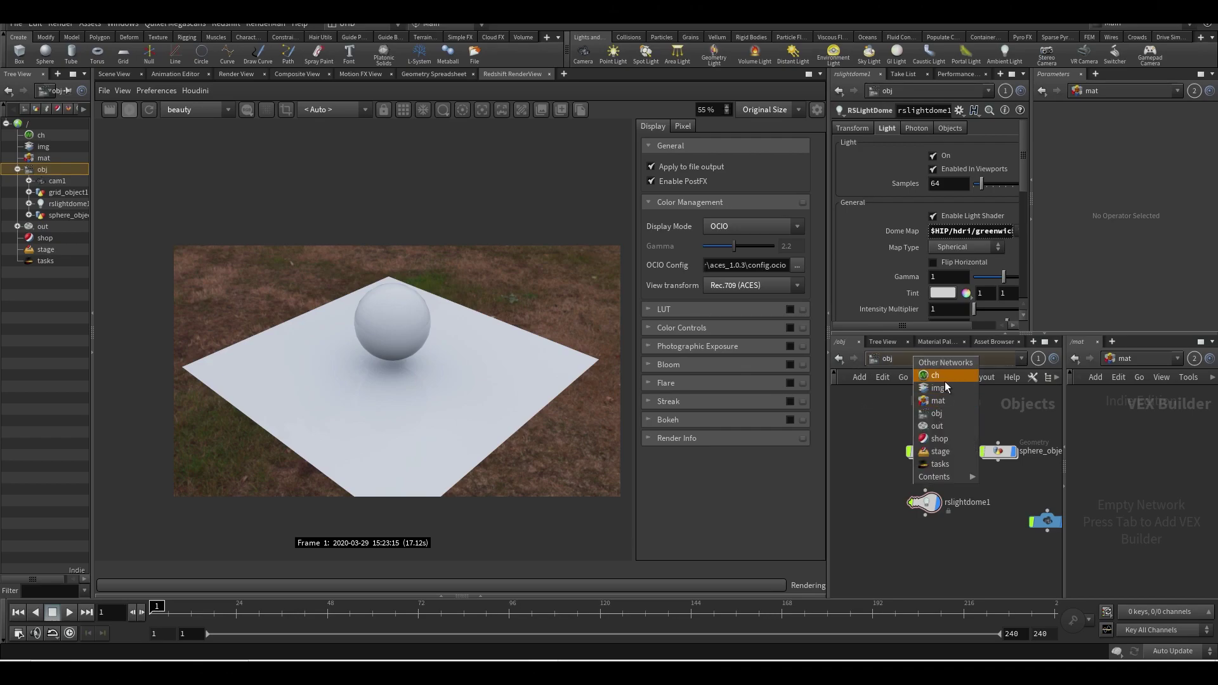
left_click(938, 388)
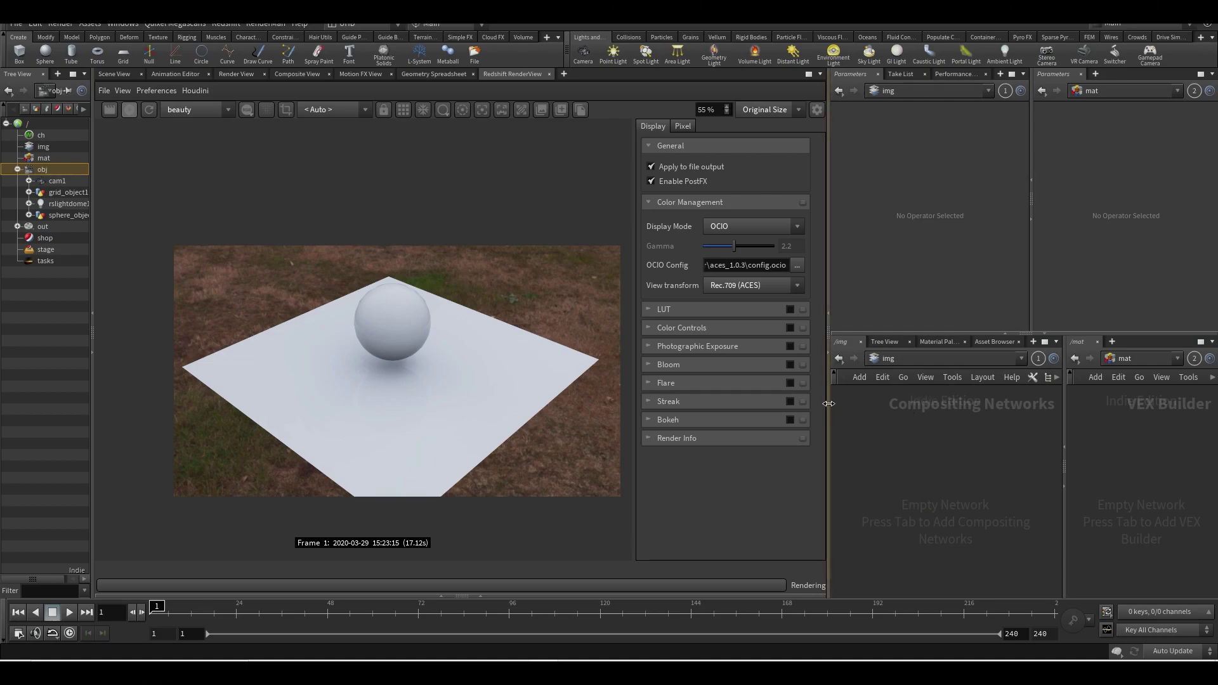
left_click_drag(829, 412, 734, 438)
Add an Image Network node img1 and go inside it.
key("Tab")
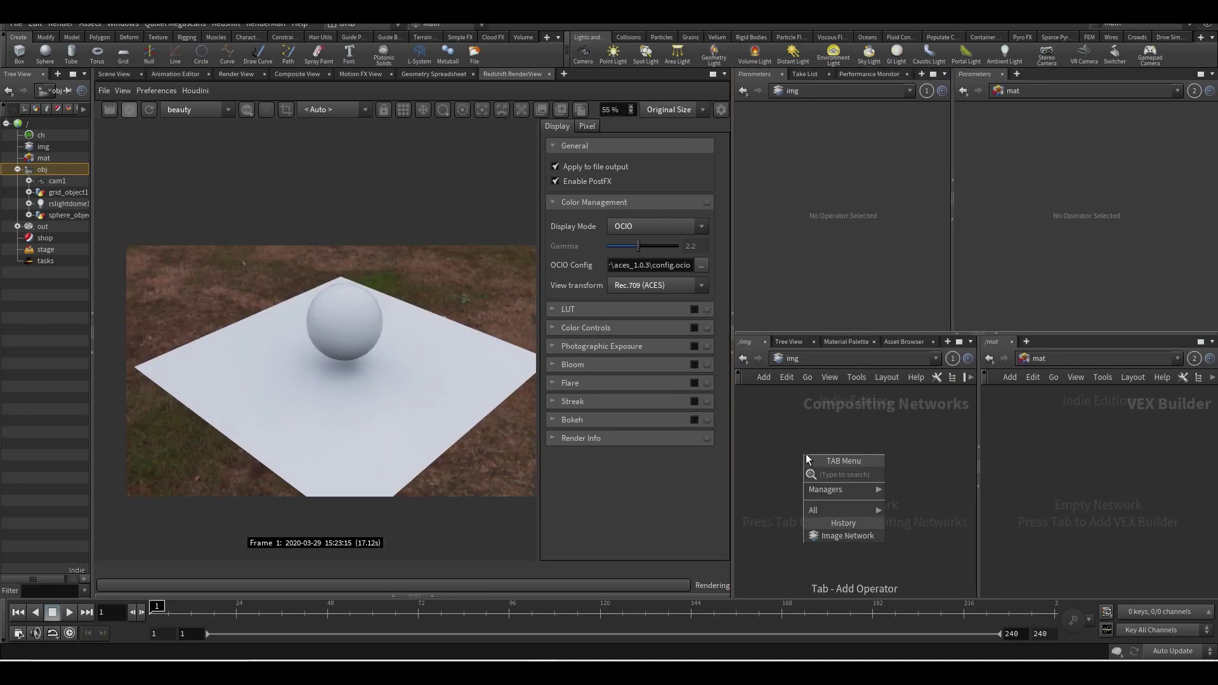
type("IM")
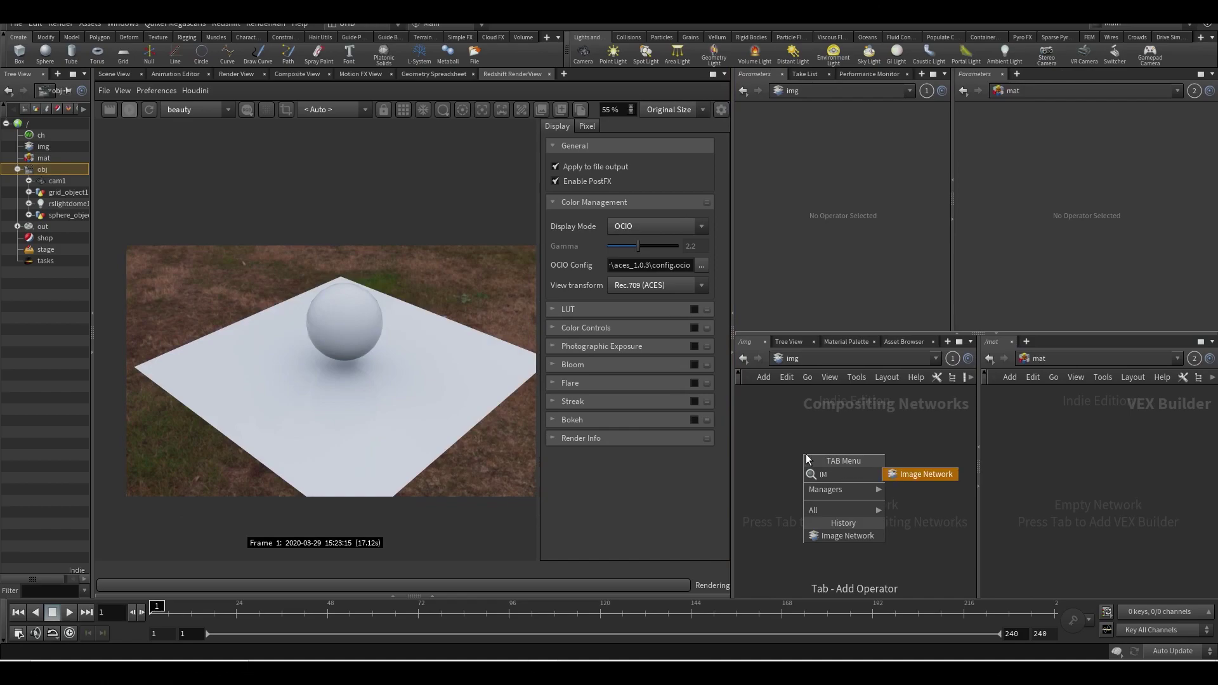
left_click(924, 474)
left_click(840, 446)
double_click(838, 452)
Add a tvh_ACES-convert node inside img1 and position it.
key("Tab")
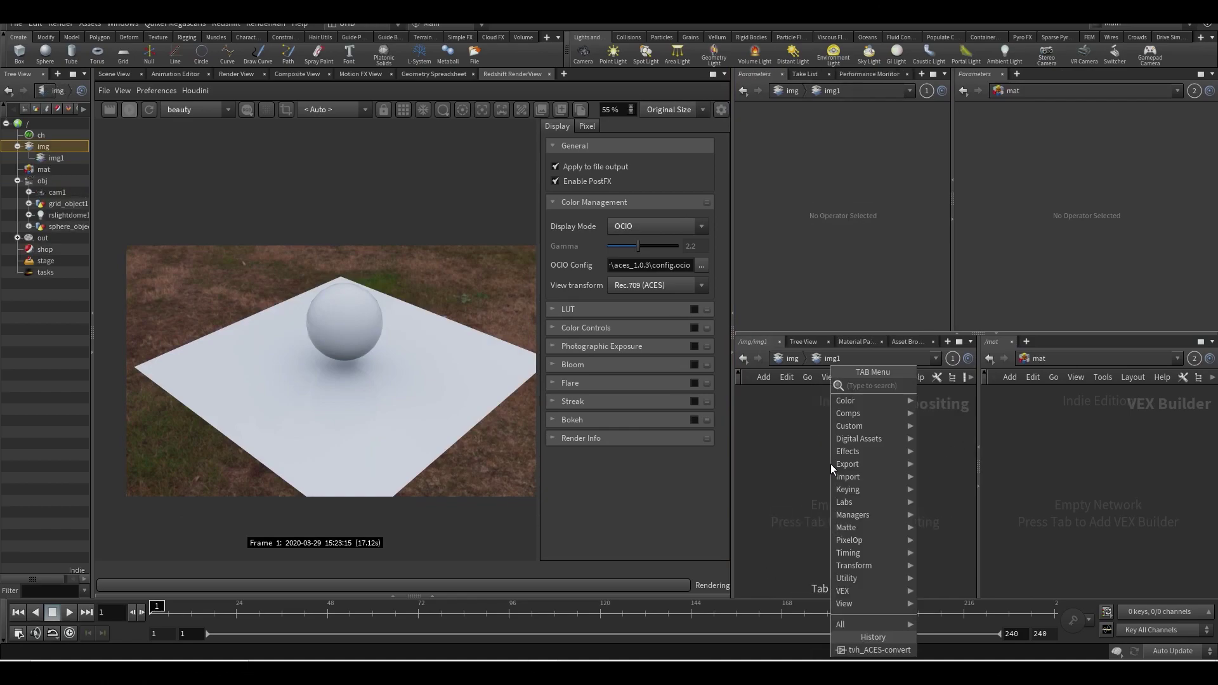
type("TVH")
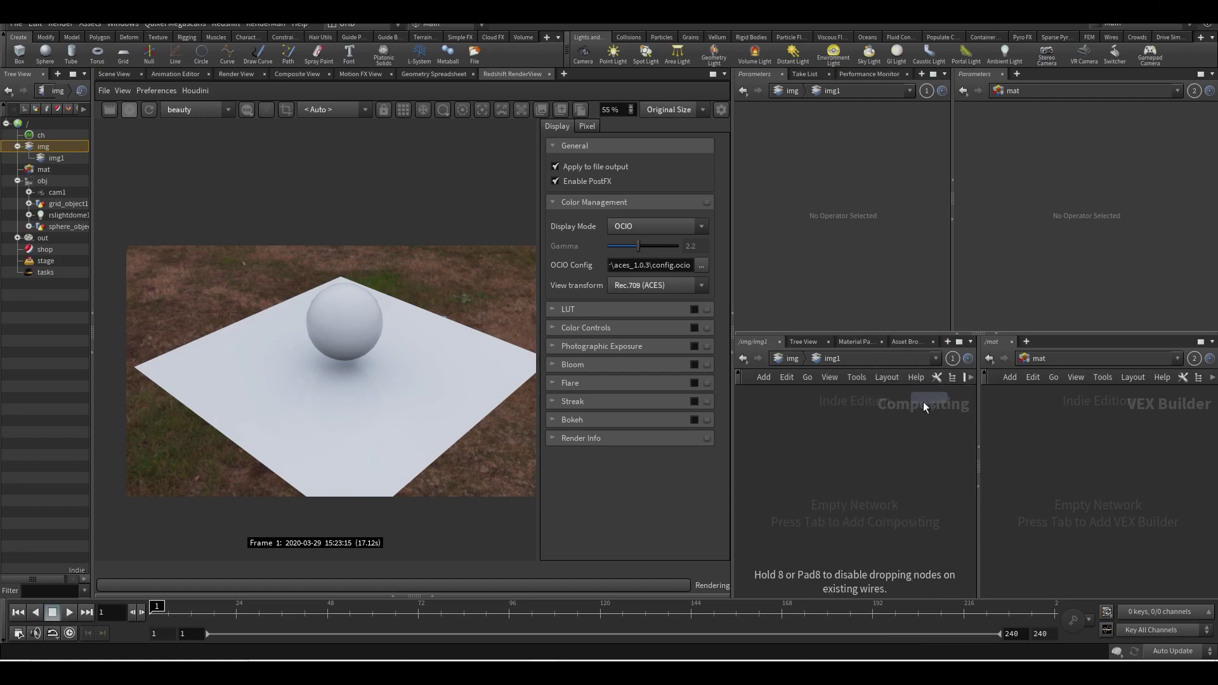
left_click(833, 452)
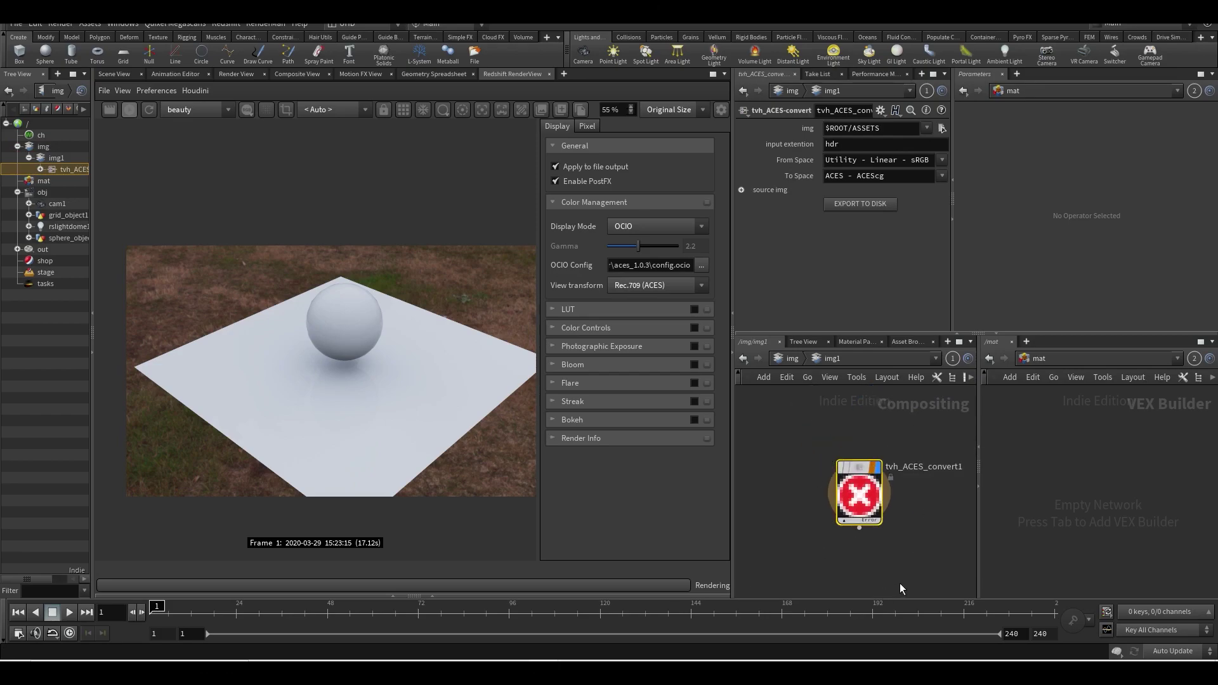
mouse_move(858, 513)
left_mouse_down()
mouse_move(867, 486)
mouse_move(849, 467)
mouse_move(854, 491)
left_mouse_up()
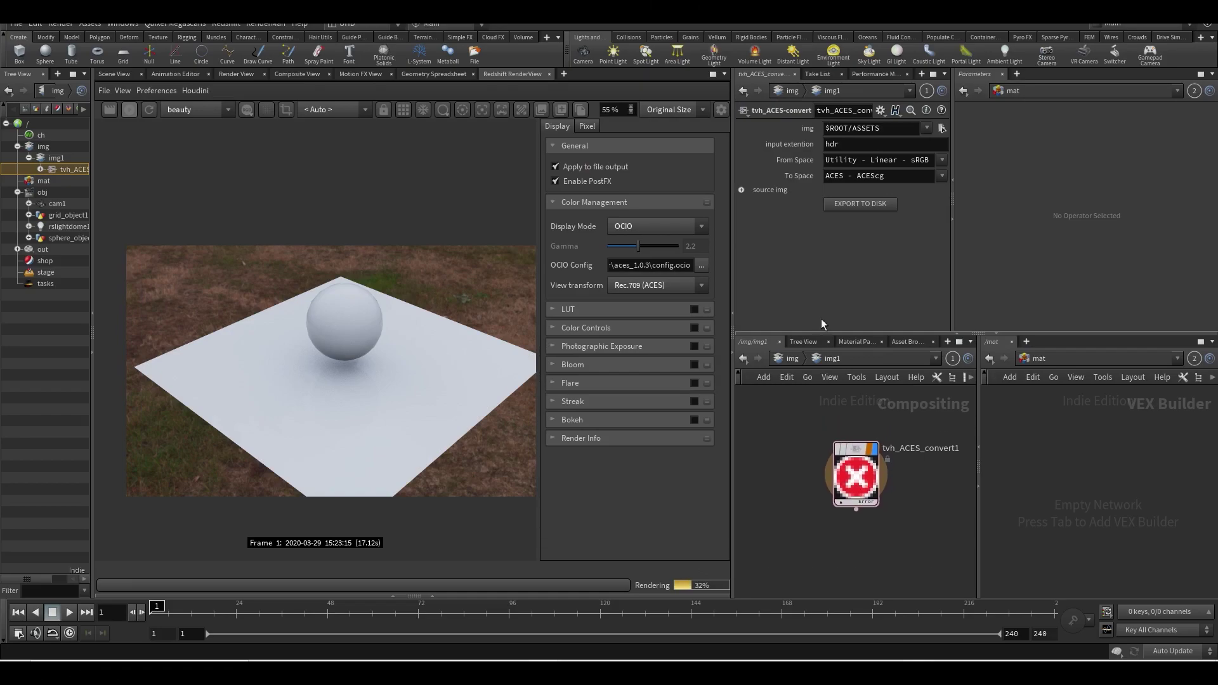
Switch to the VFX Folderstructure blog post in Chrome and highlight its title.
left_click(893, 130)
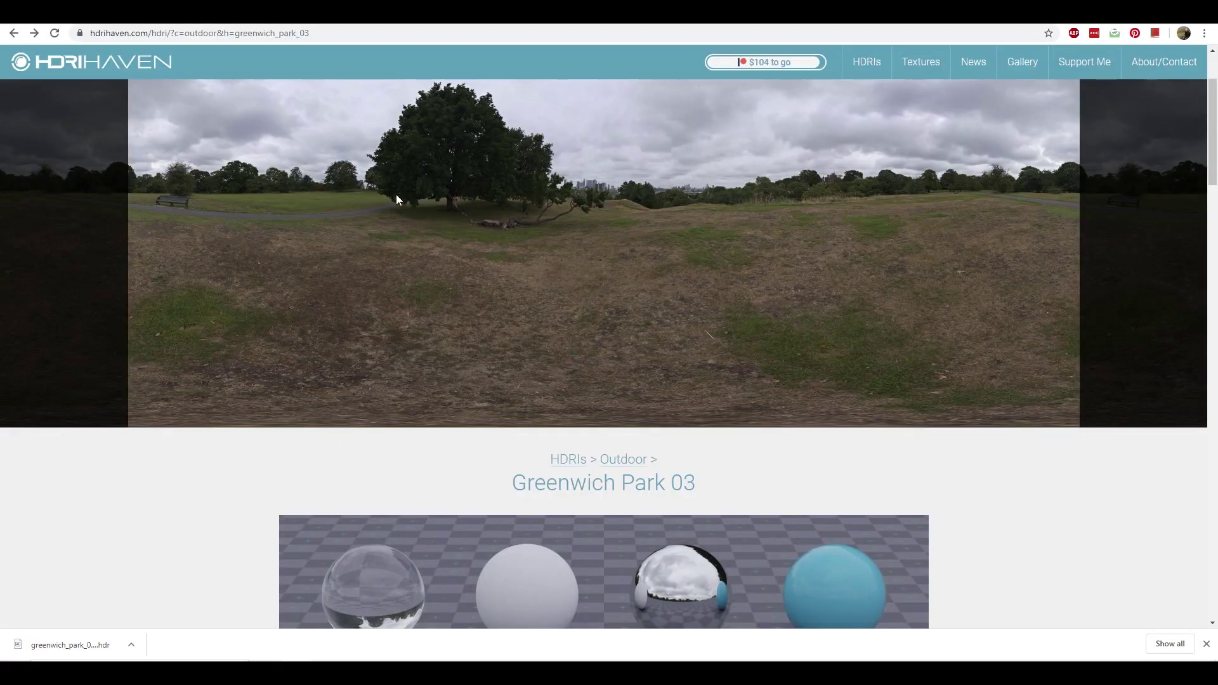
left_click(613, 14)
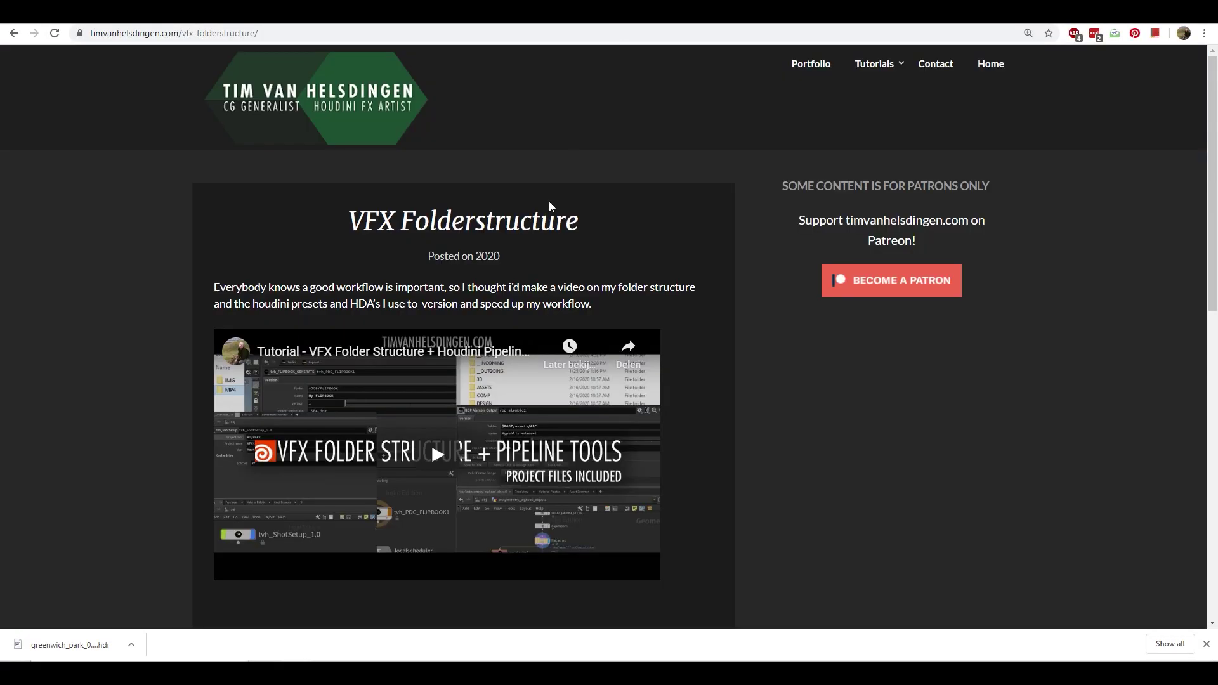
left_click_drag(323, 189, 449, 214)
left_click(581, 239)
left_click_drag(364, 222, 590, 226)
left_click(643, 267)
Scroll through the VFX Folderstructure post and its embedded video.
scroll(642, 267, "down", 2)
scroll(703, 374, "up", 2)
scroll(746, 429, "down", 1)
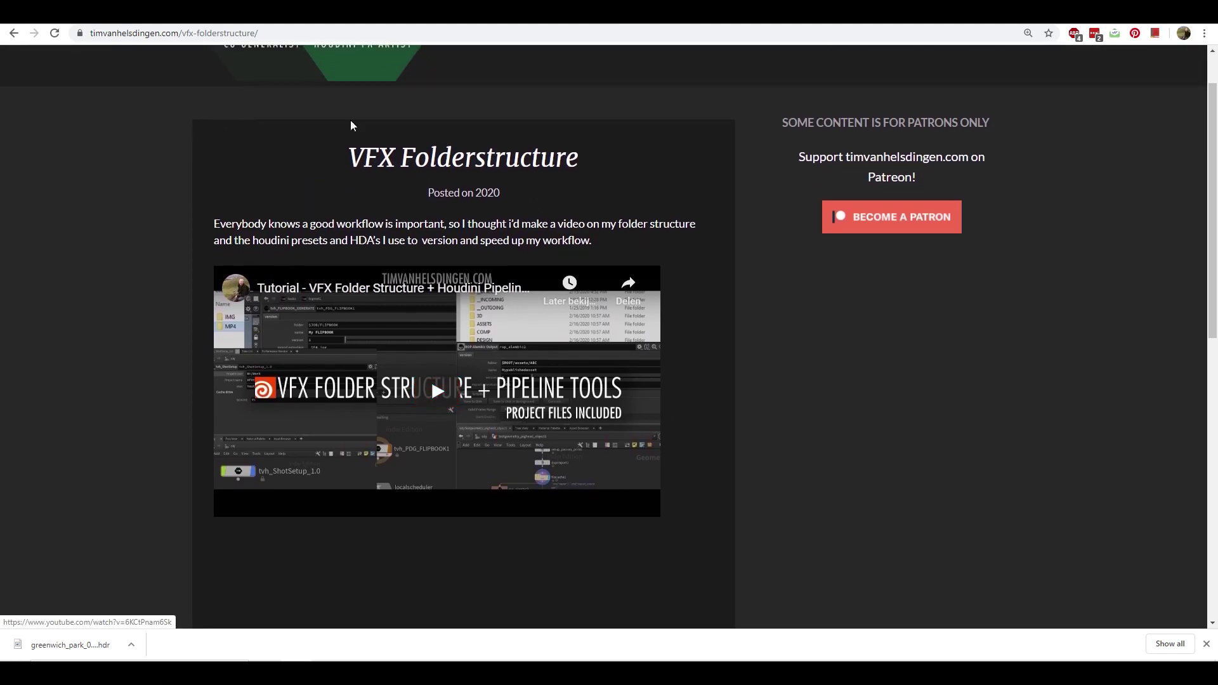
scroll(612, 202, "up", 1)
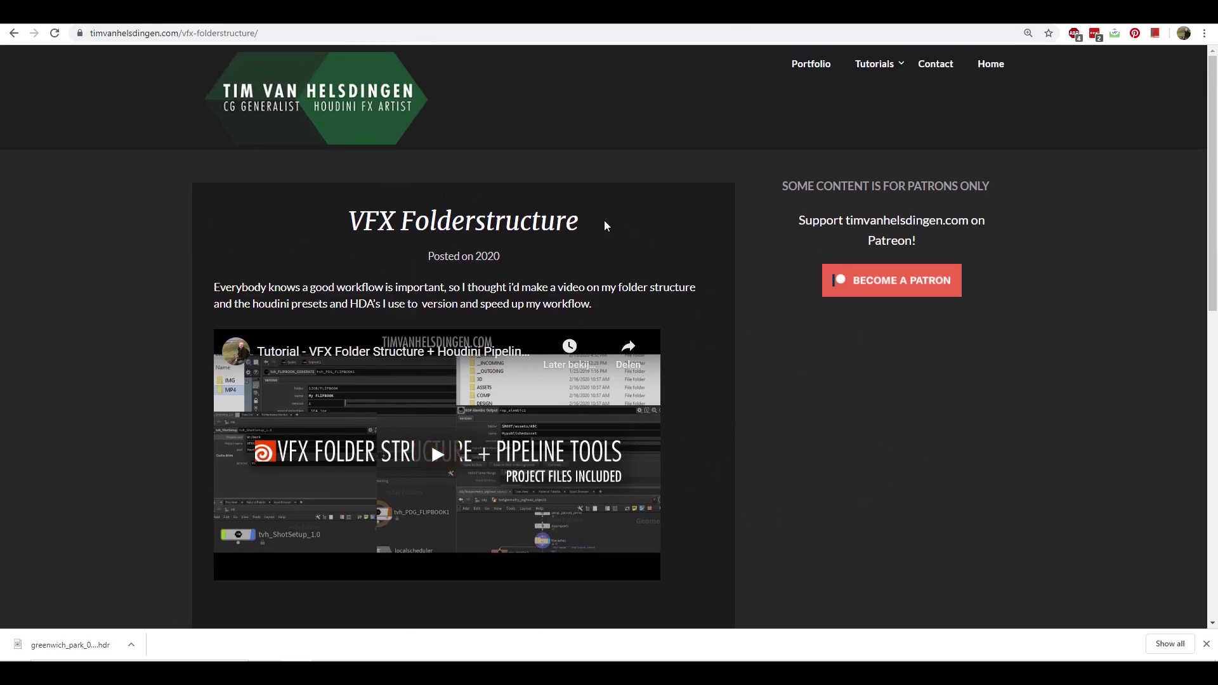
scroll(631, 257, "down", 3)
scroll(495, 404, "up", 3)
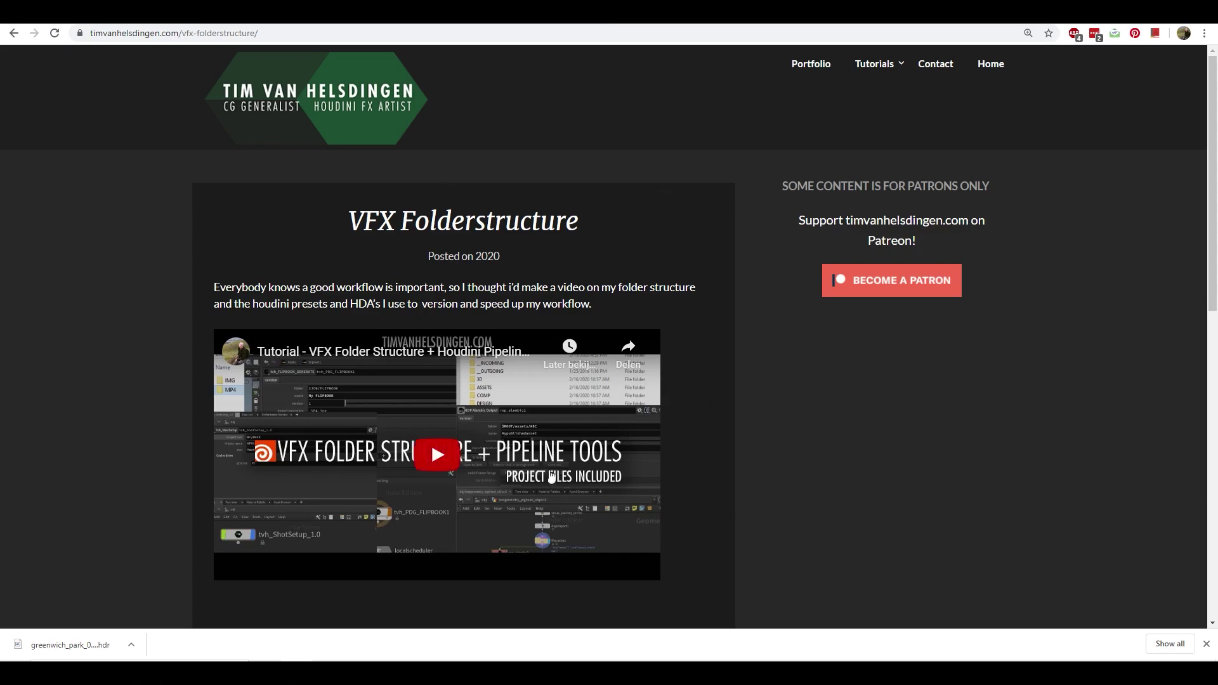
scroll(477, 437, "down", 1)
scroll(477, 429, "up", 1)
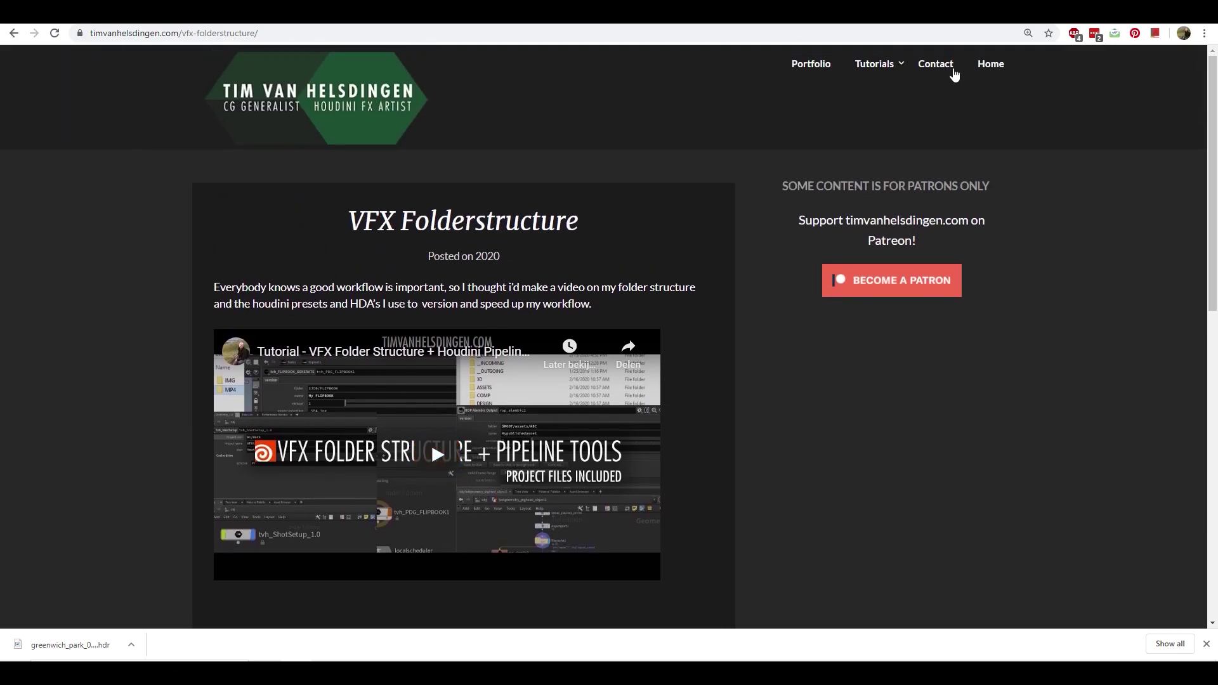
scroll(273, 311, "down", 1)
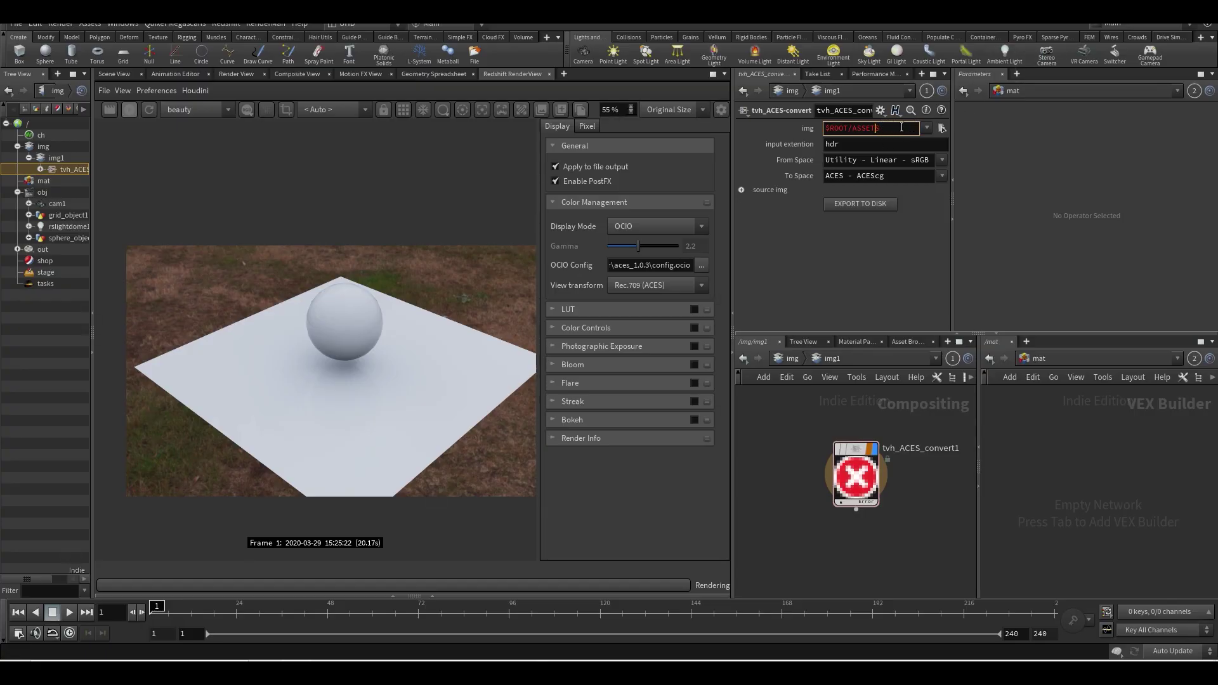
Set tvh_ACES_convert1's image to $HIP/hdri/greenwich_park_03_4k.hdr and widen its parameter pane.
left_click_drag(882, 128, 839, 128)
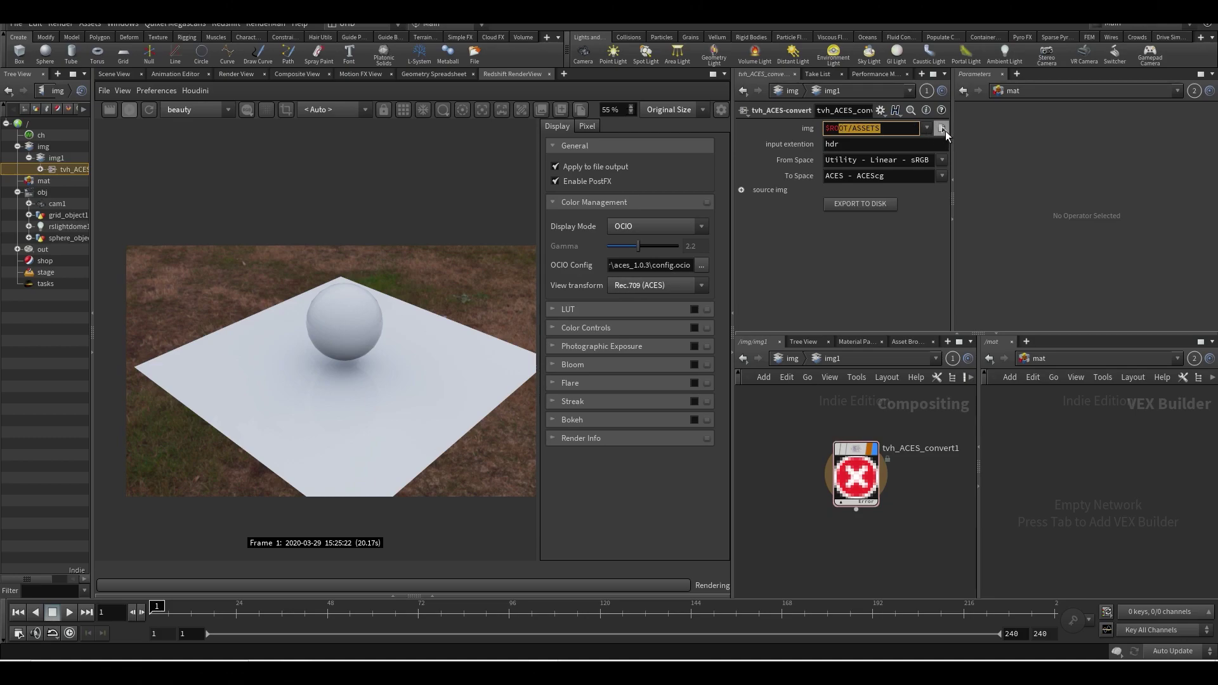
left_click(943, 129)
left_click(613, 366)
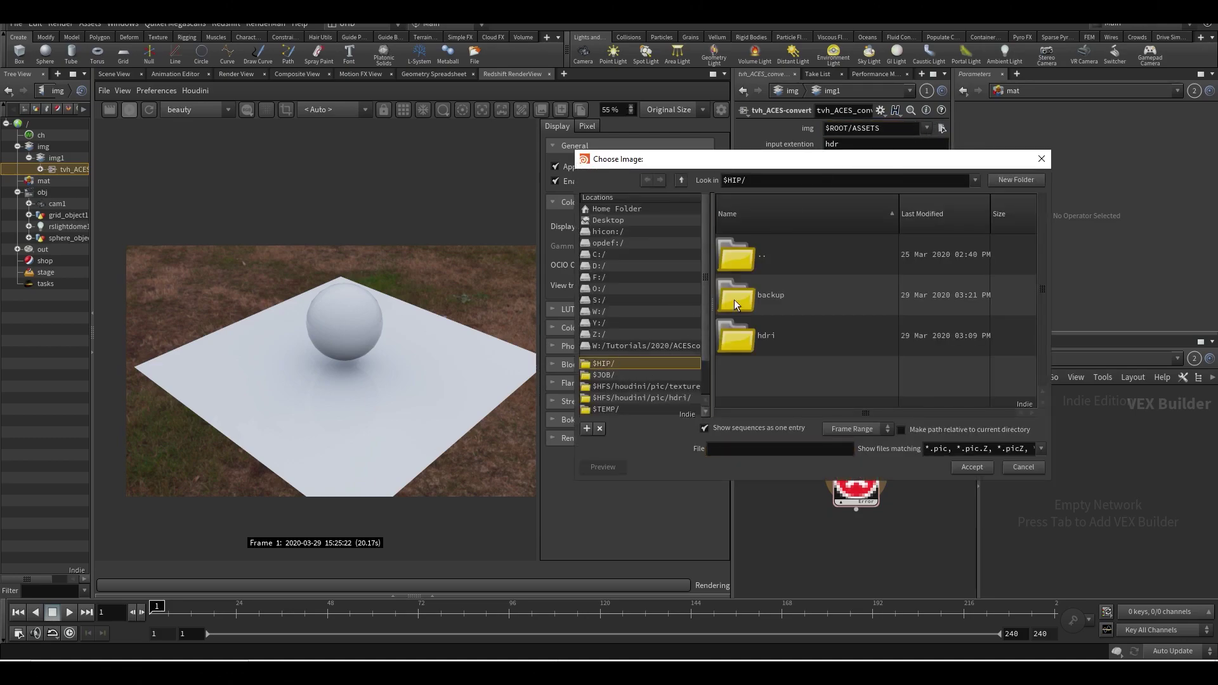
left_click(730, 341)
double_click(736, 337)
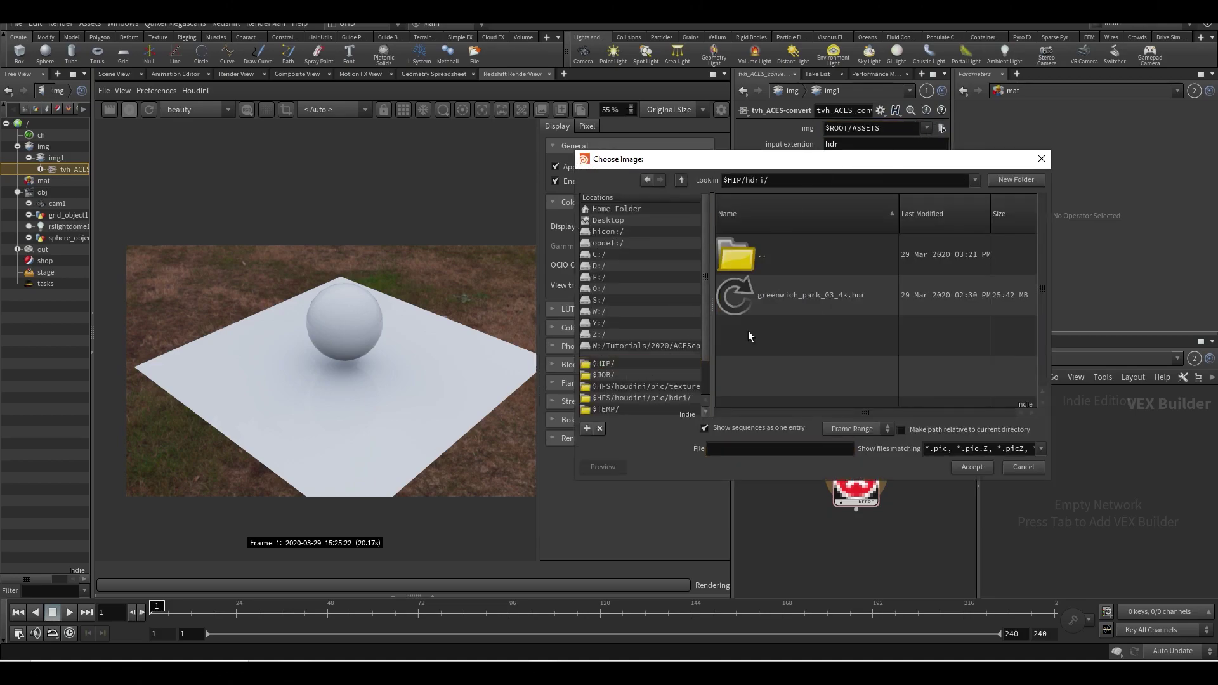
left_click(730, 304)
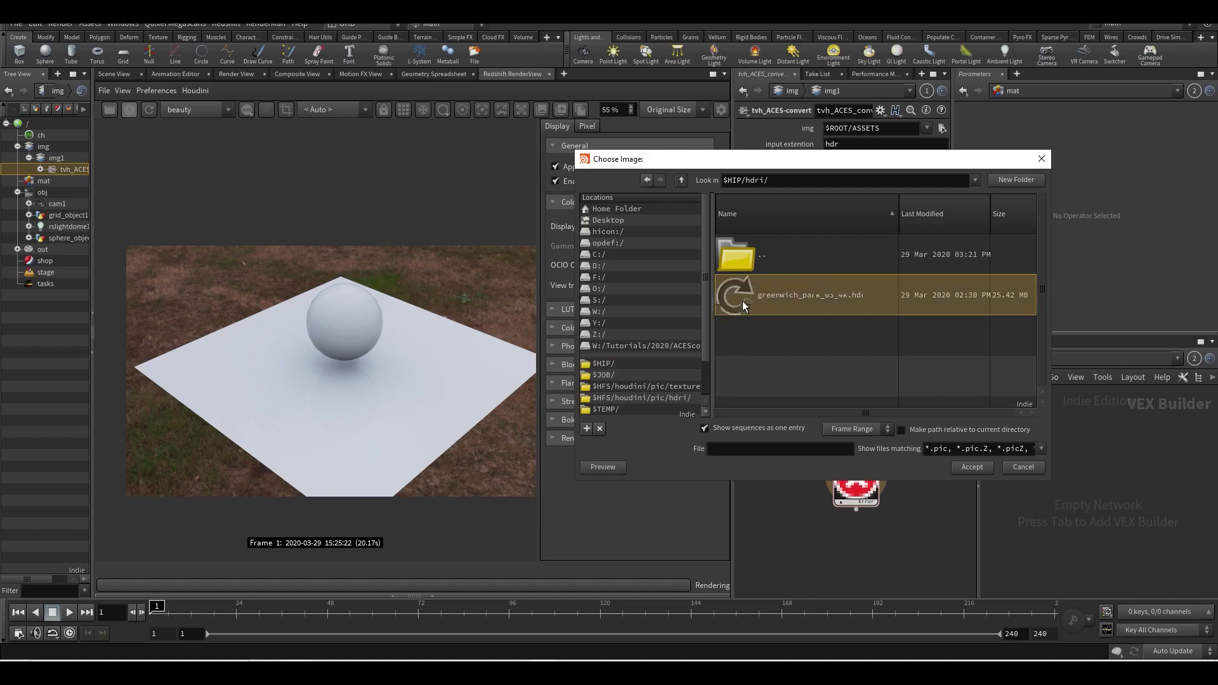
double_click(742, 300)
scroll(882, 456, "up", 3)
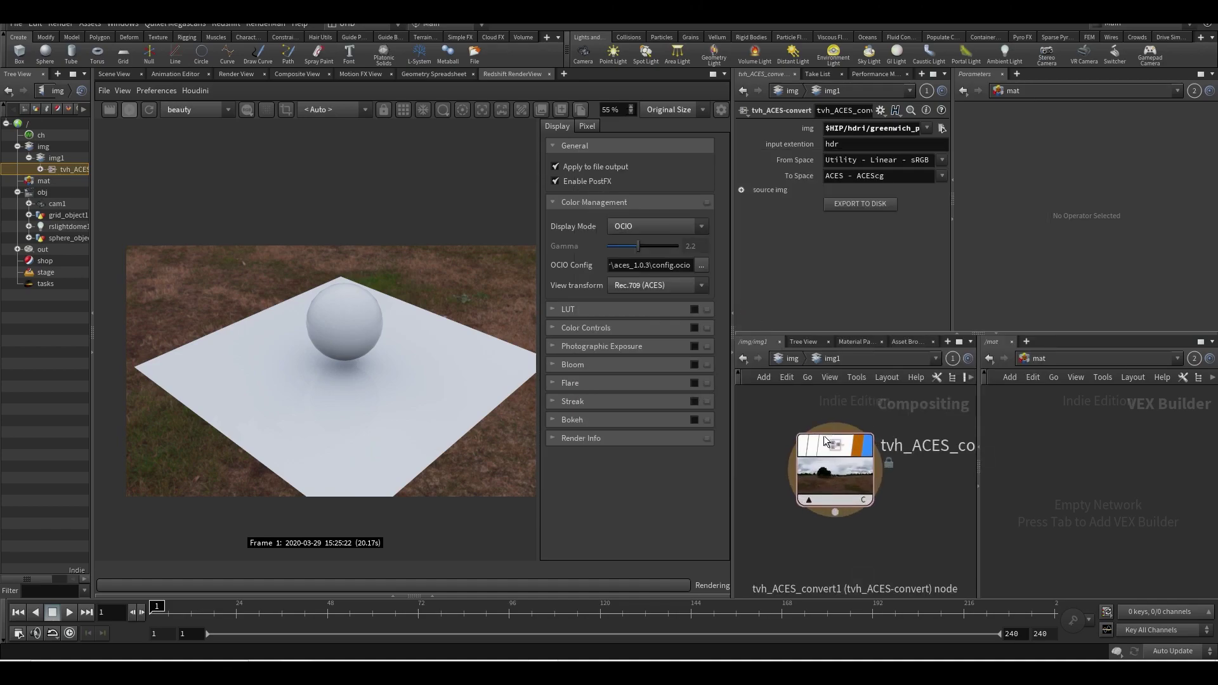
left_click_drag(953, 311, 981, 311)
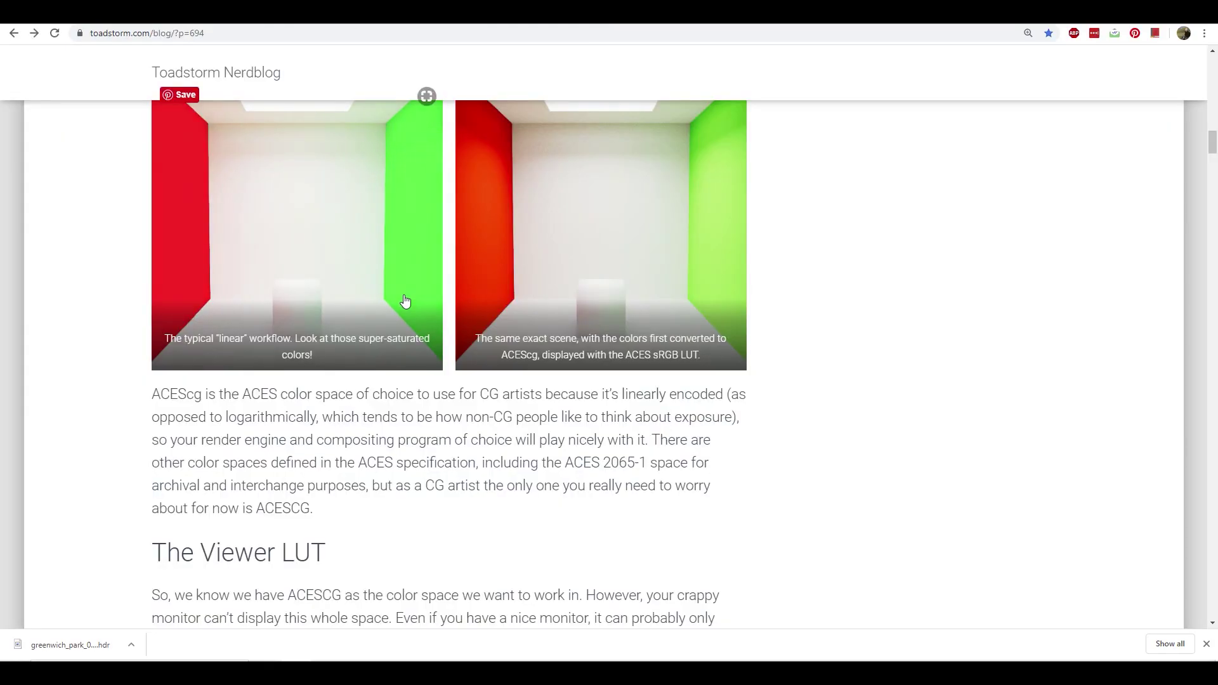
Scroll through the Toadstorm post's Converting Input Textures and Configuring your applications sections.
scroll(406, 301, "down", 20)
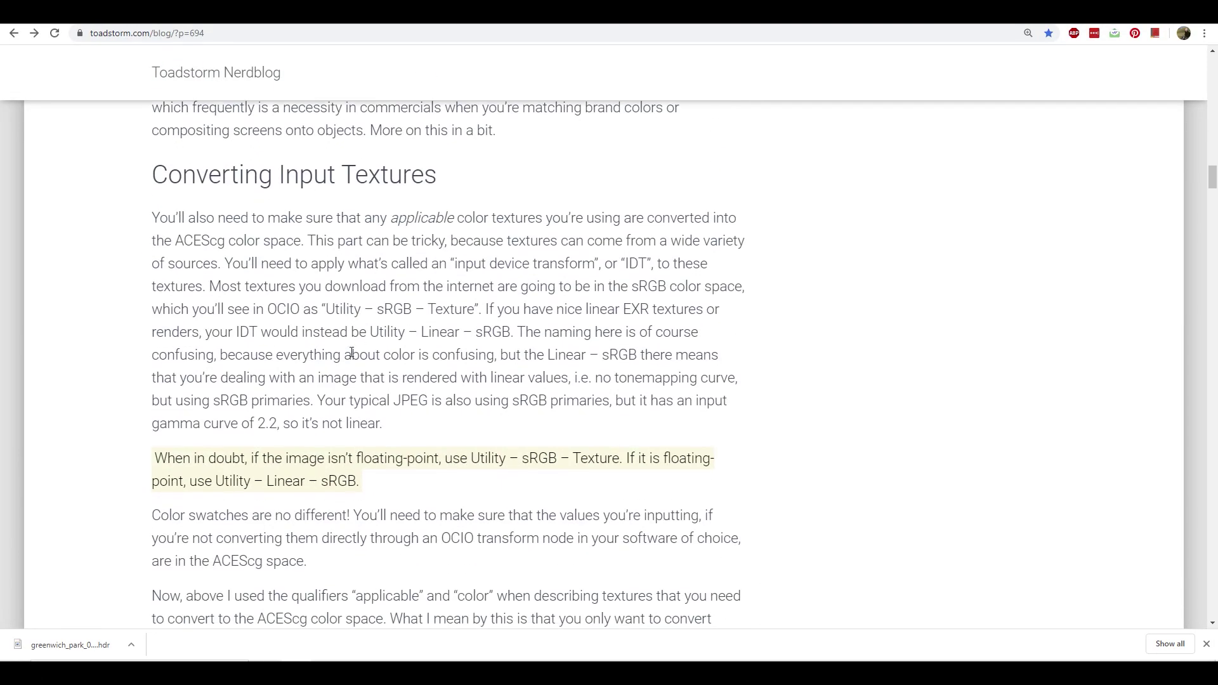
scroll(444, 381, "down", 14)
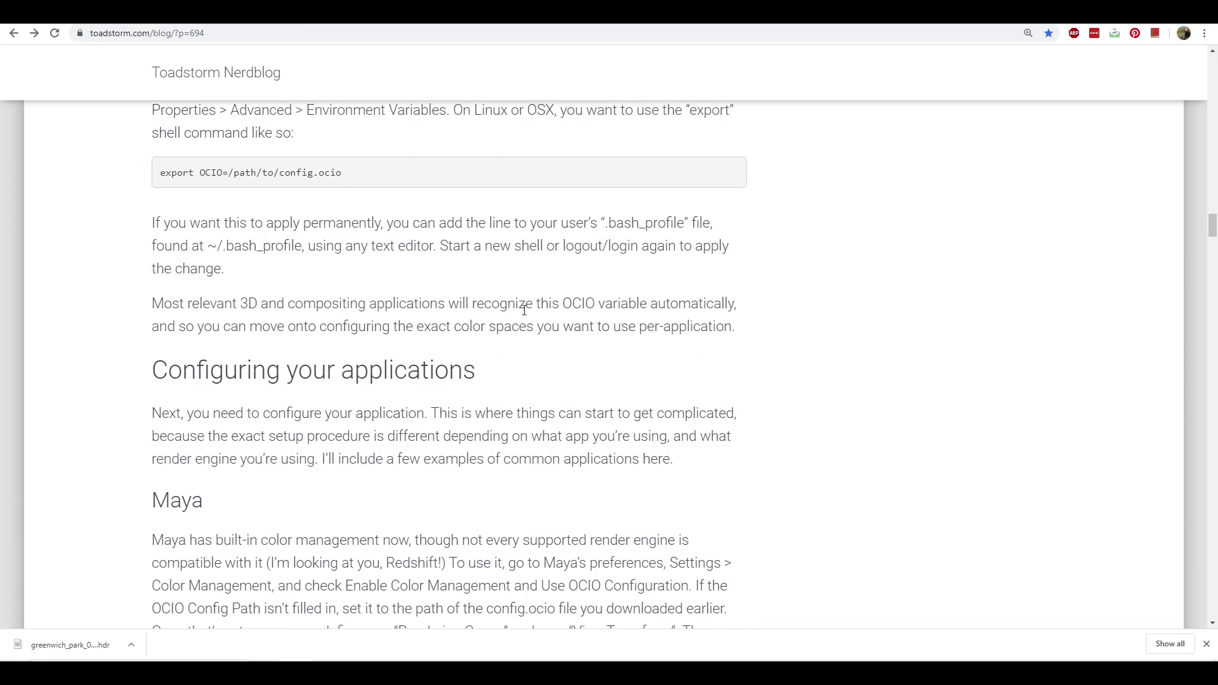
scroll(825, 349, "up", 7)
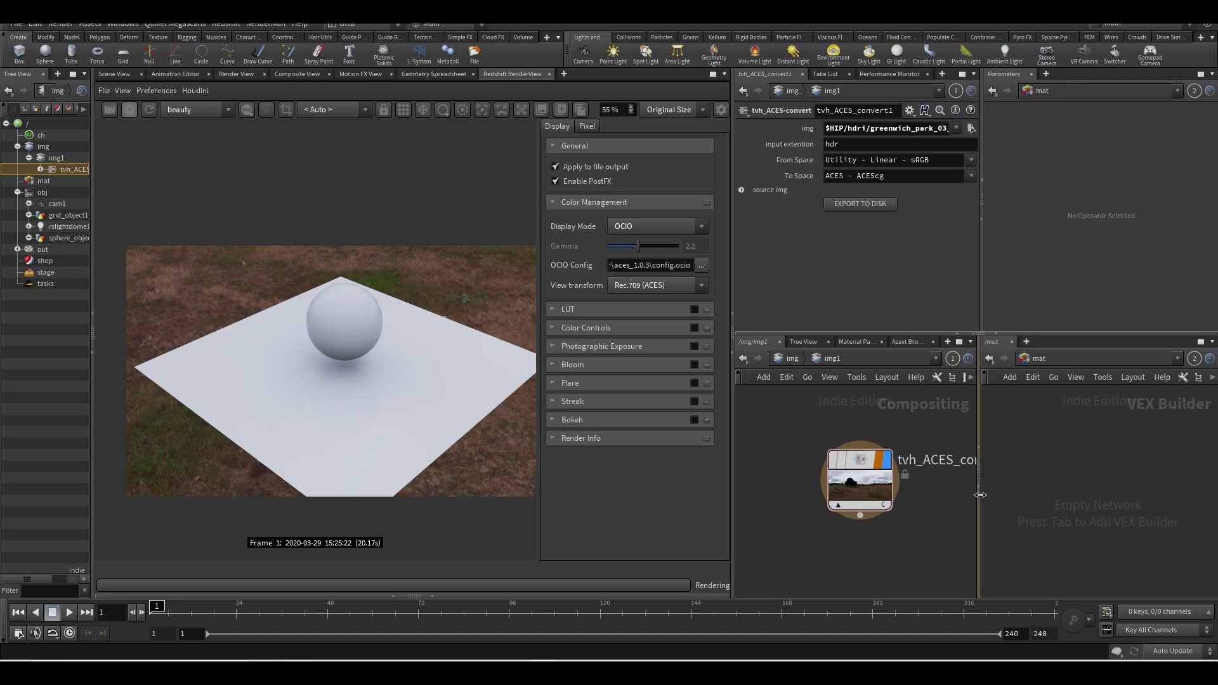
Widen the network and parameter panes and set the input extension to .hdr.
left_click_drag(979, 457, 1025, 453)
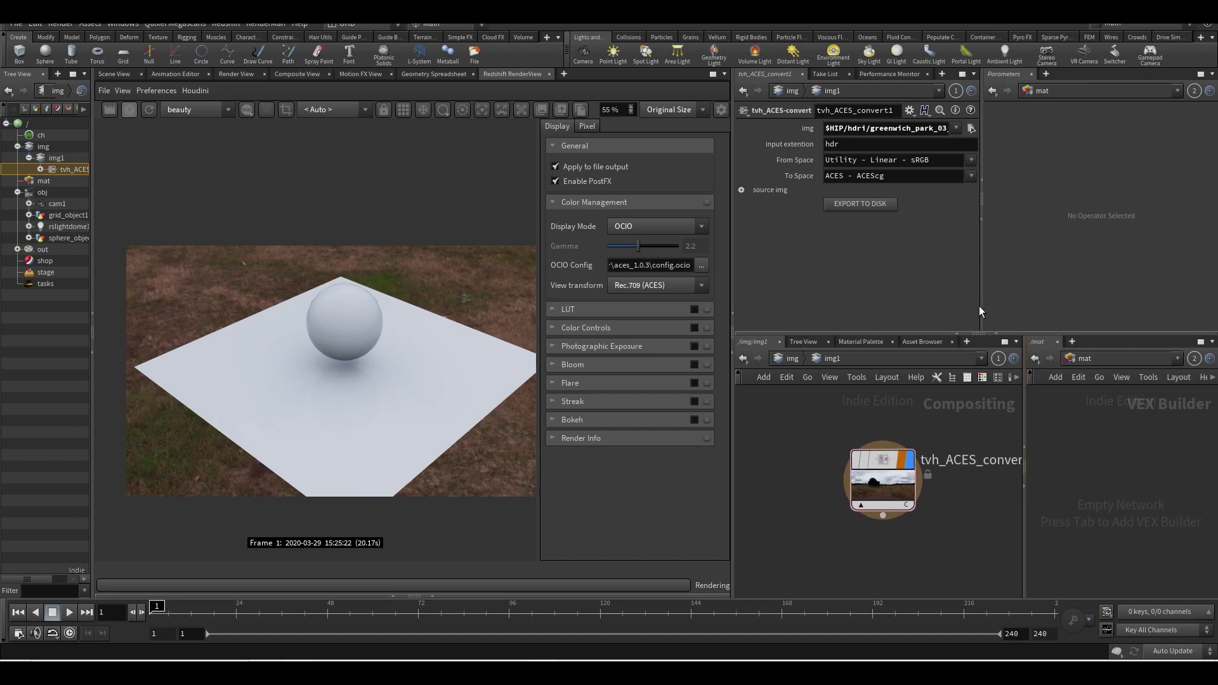
left_click_drag(980, 305, 1022, 306)
double_click(849, 144)
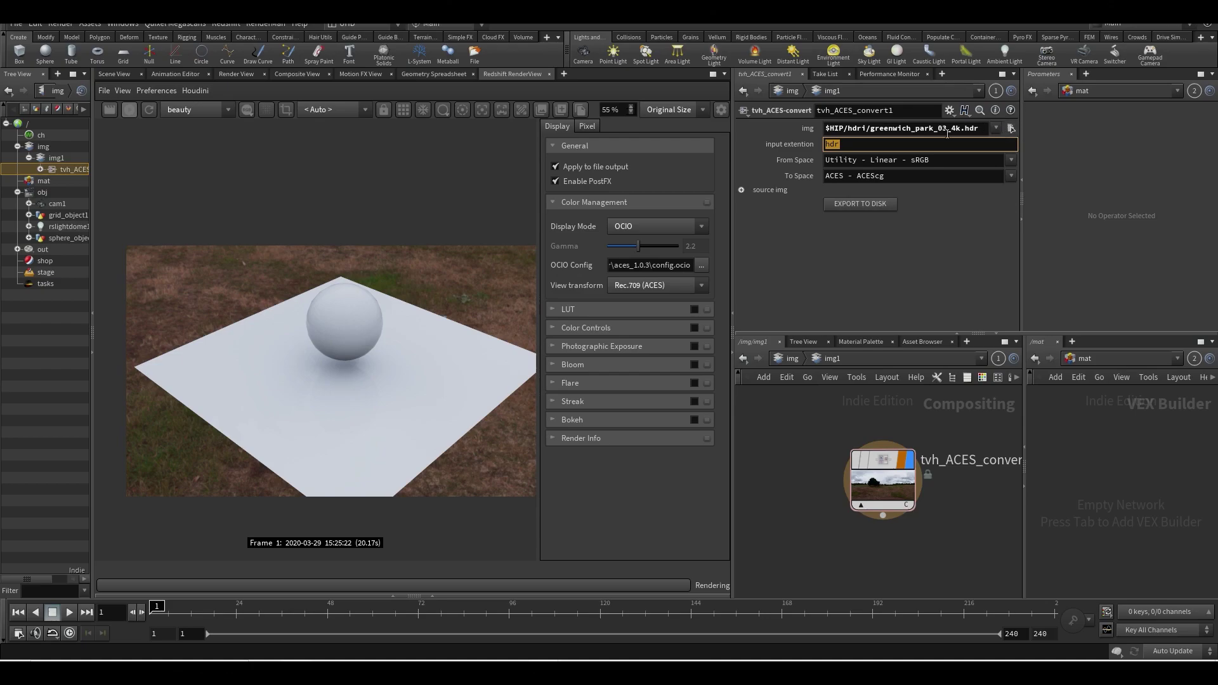
type(".D")
type("hdr")
key("Return")
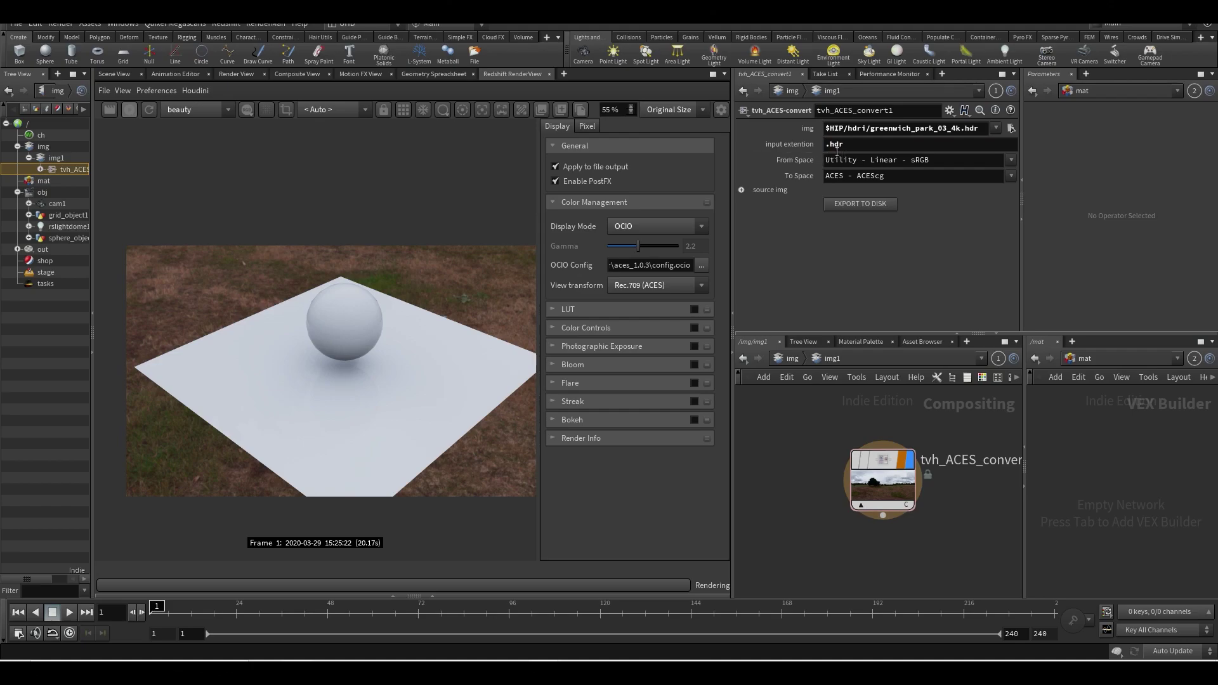
left_click(830, 146)
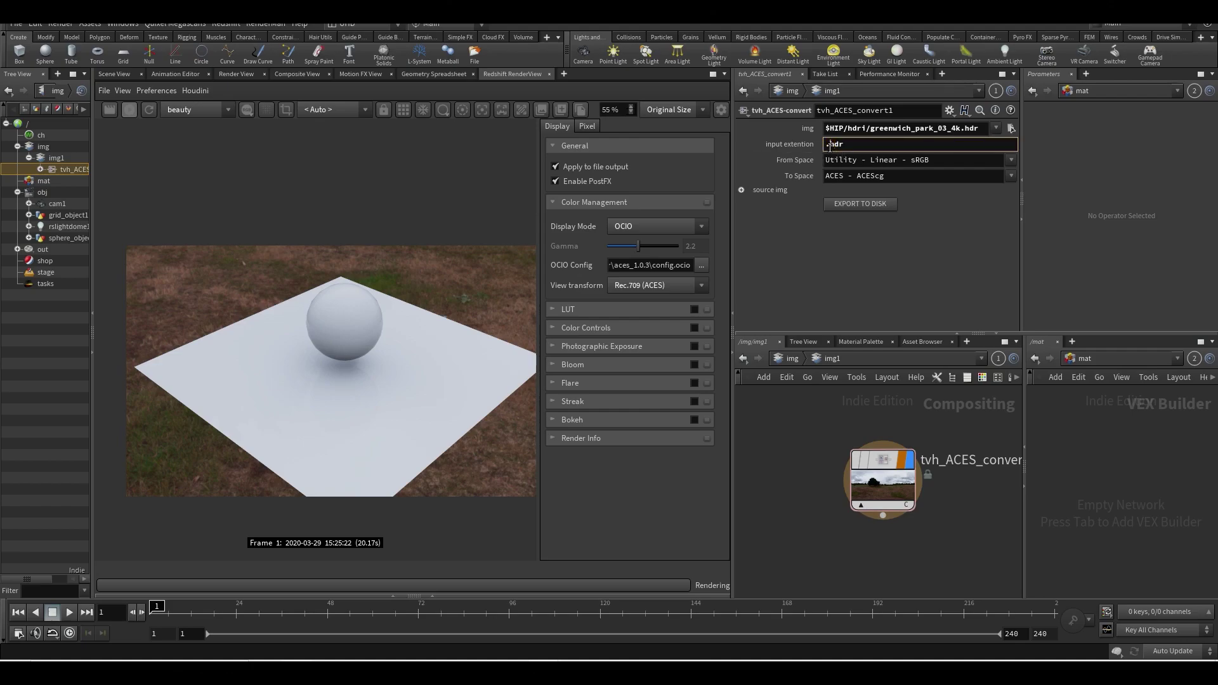
key("Return")
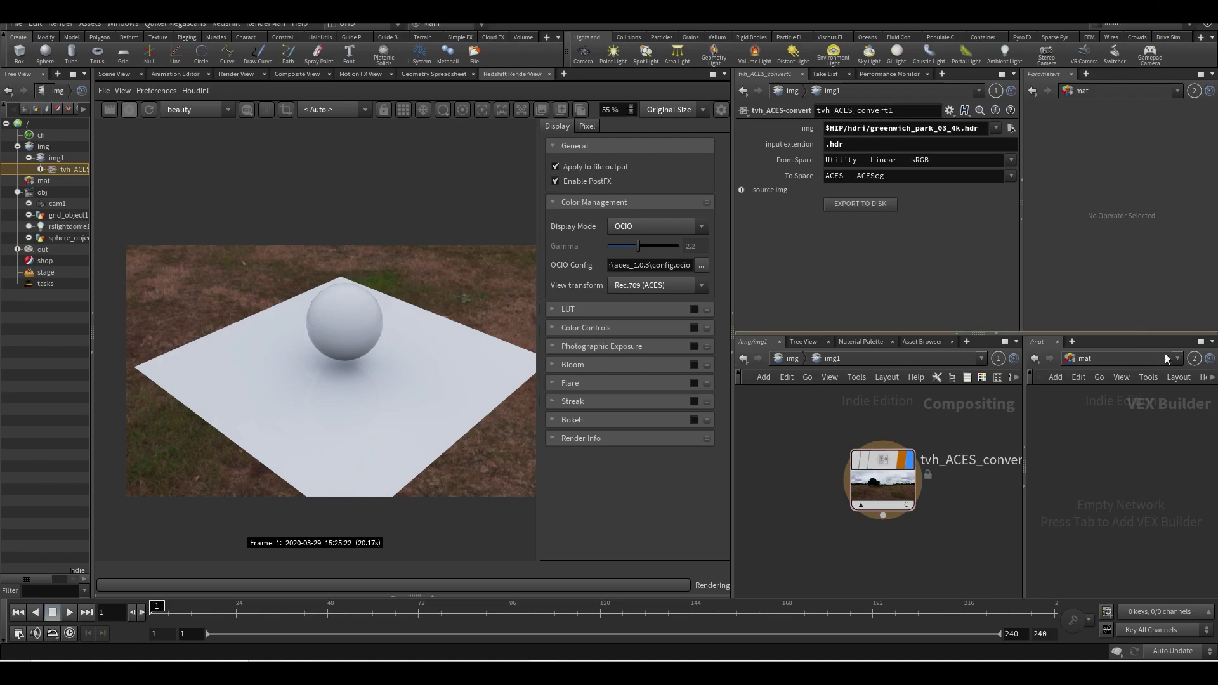
Check the image path, then inspect the file output node inside tvh_ACES_convert1 and return to img1.
left_click(963, 127)
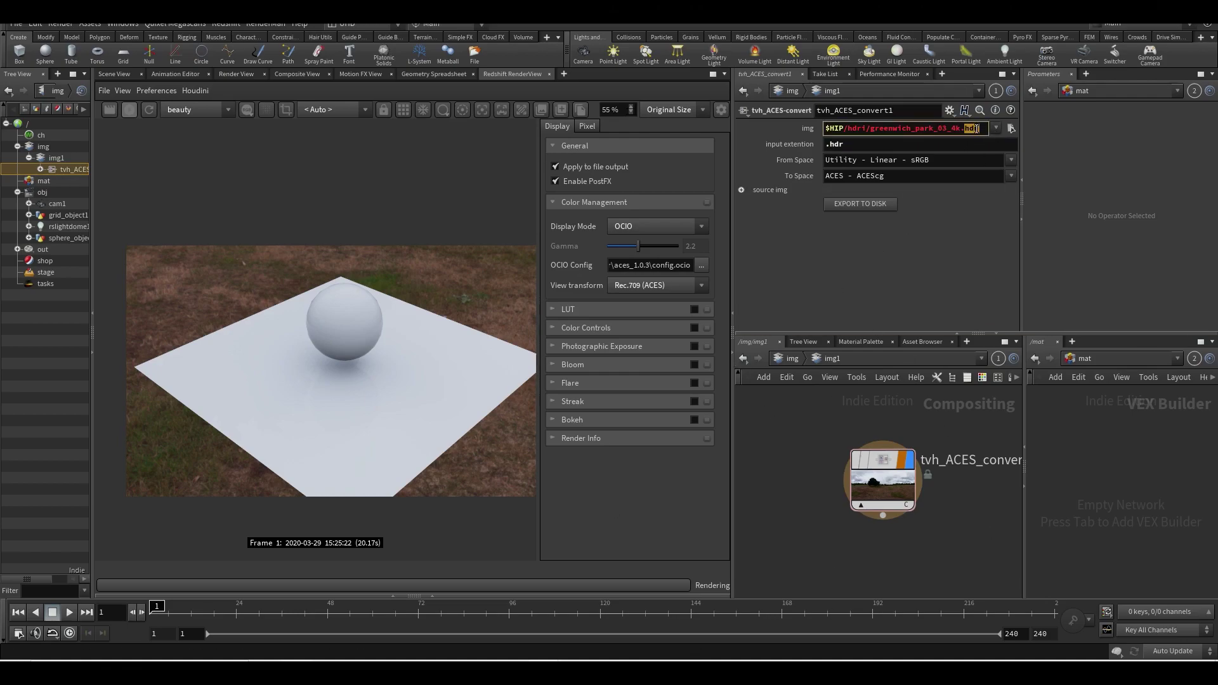
left_click_drag(982, 128, 962, 130)
left_click(938, 129)
key("Return")
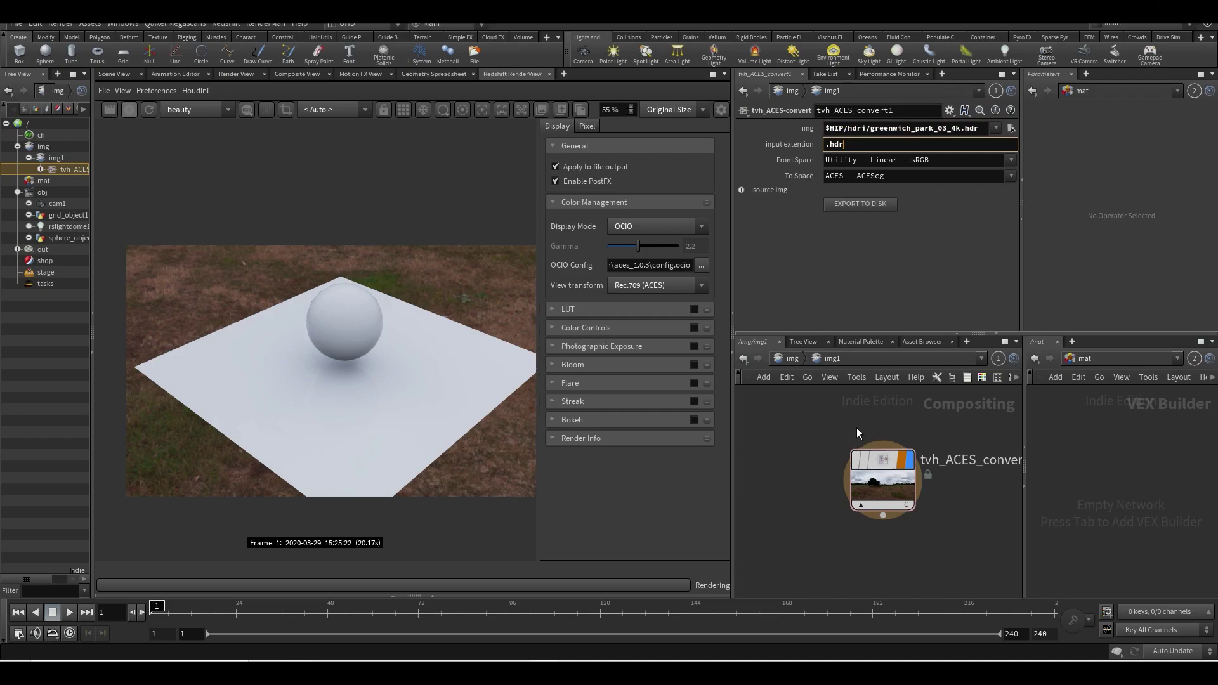
left_click(881, 480)
double_click(882, 481)
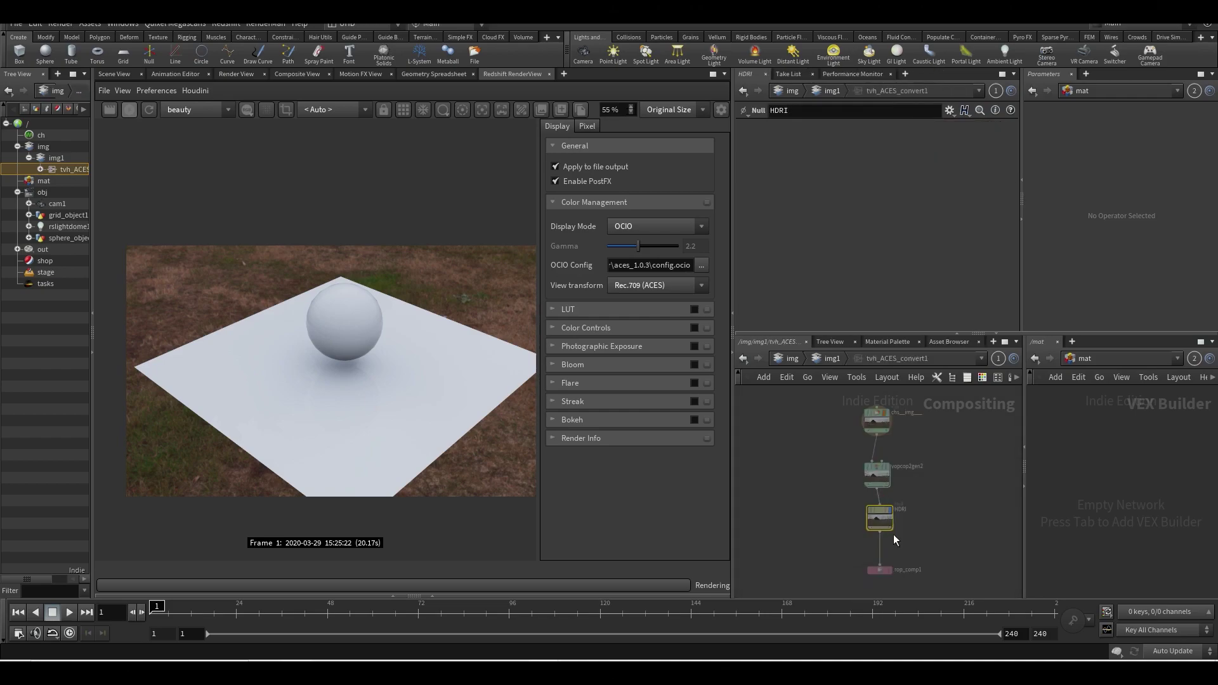
left_click(878, 570)
scroll(862, 285, "down", 2)
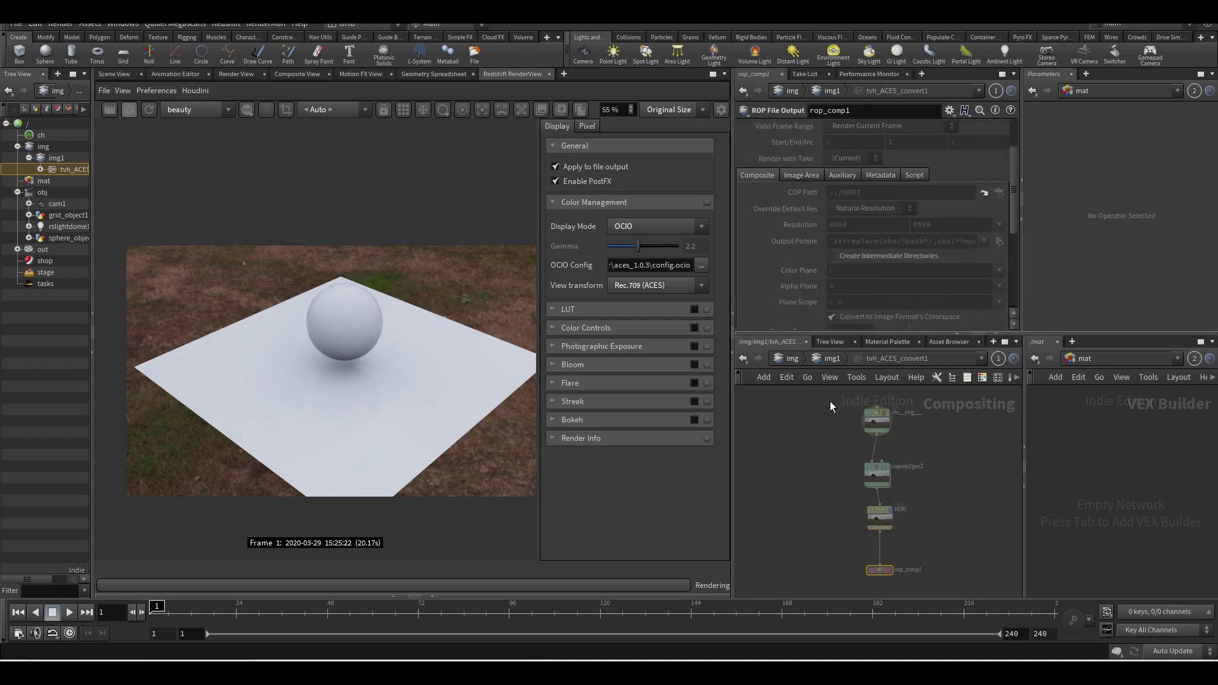
left_click(832, 359)
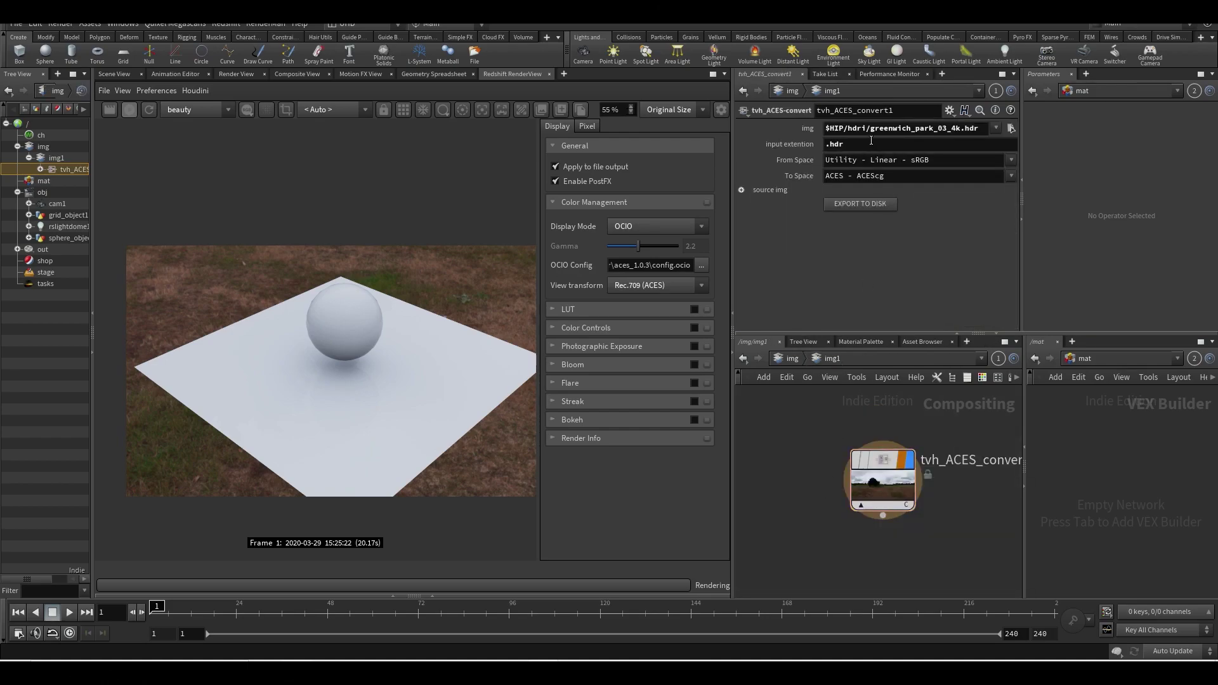
double_click(872, 144)
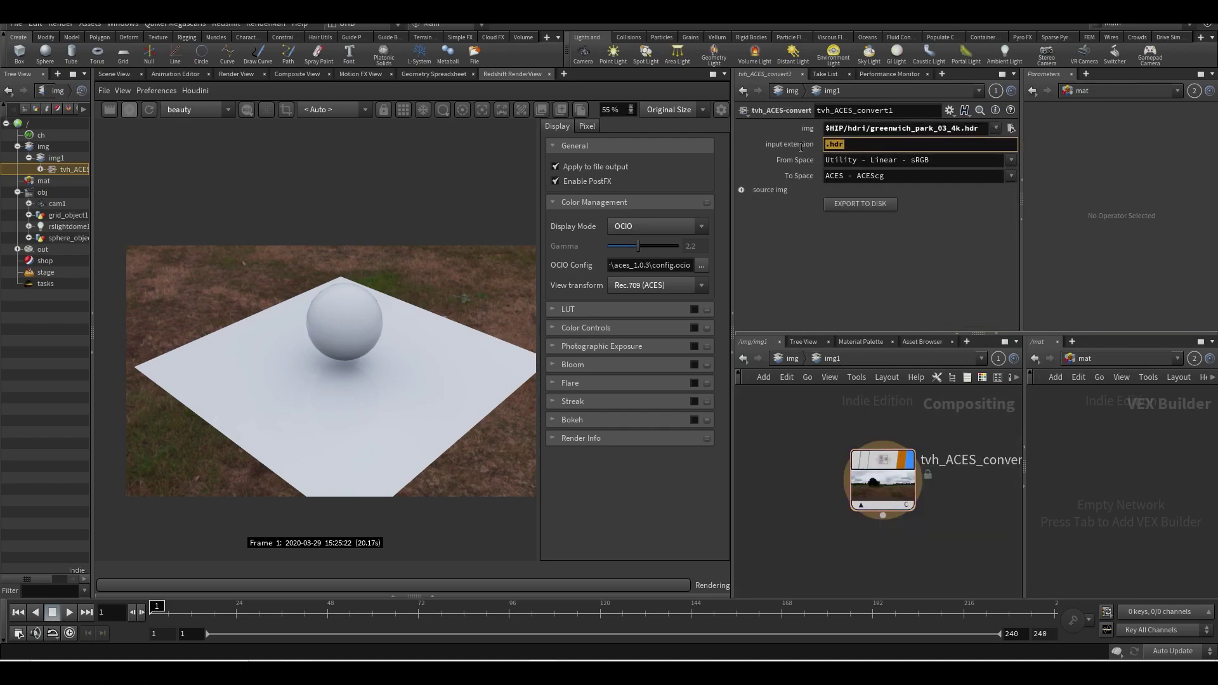
Review the image path's .hdr ending and the input extension, and nudge the convert node.
left_click_drag(981, 129, 961, 137)
left_click(876, 145)
left_click_drag(849, 154, 827, 148)
left_click(882, 143)
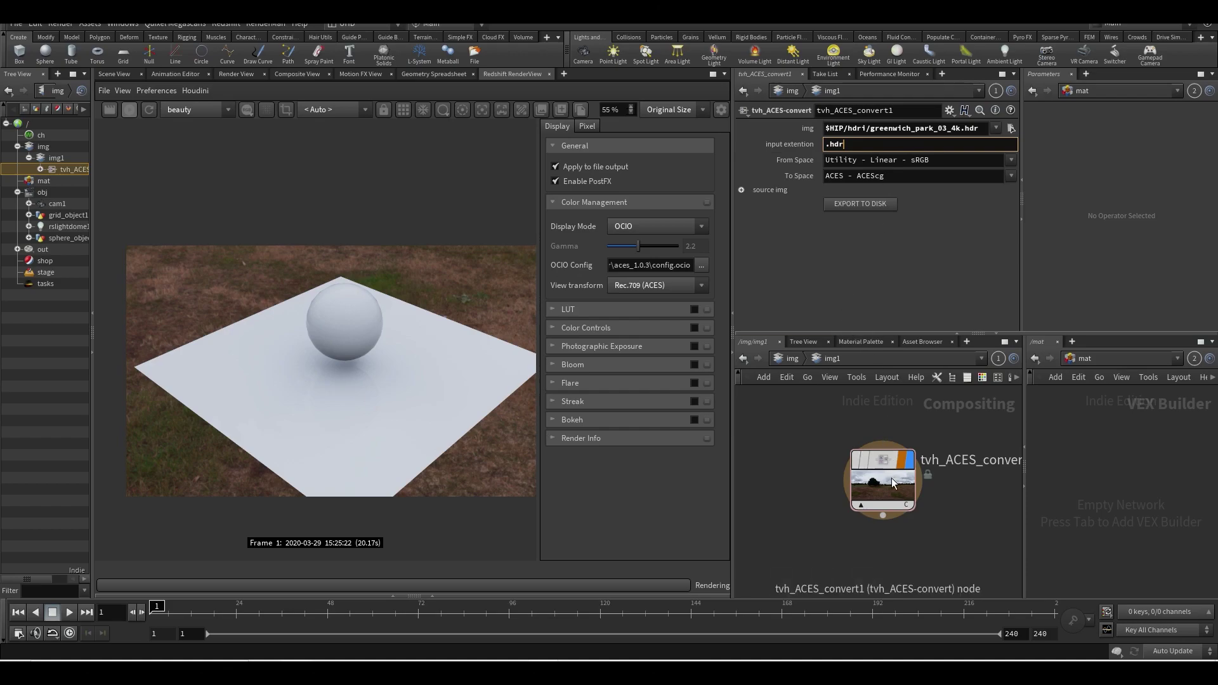
left_click_drag(892, 478, 888, 477)
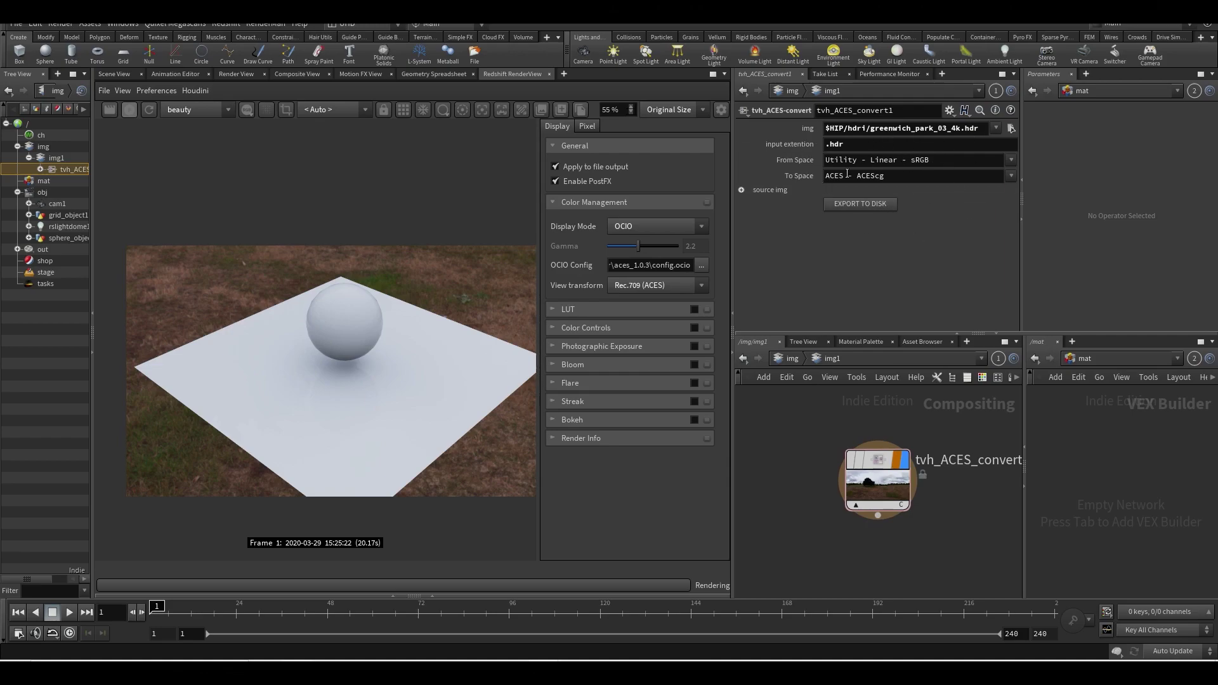
Confirm To Space is ACES - ACEScg and export the converted HDRI to disk.
left_click(1010, 177)
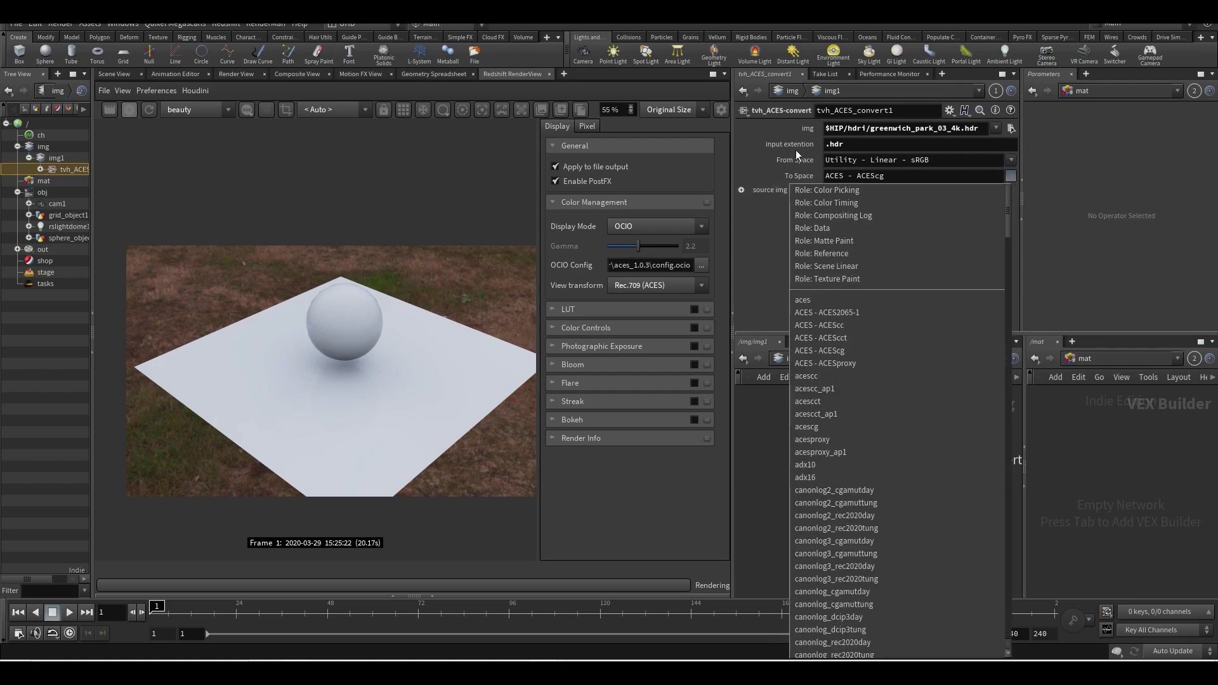
left_click(783, 159)
left_click_drag(882, 481, 850, 474)
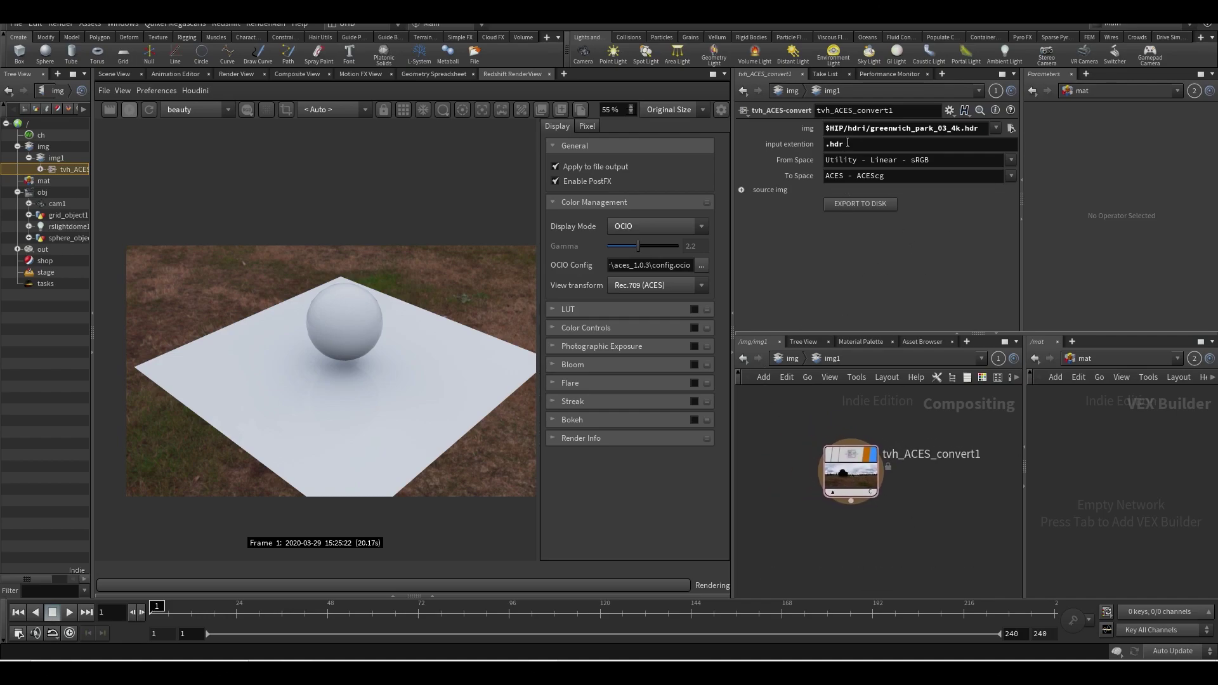
left_click(850, 206)
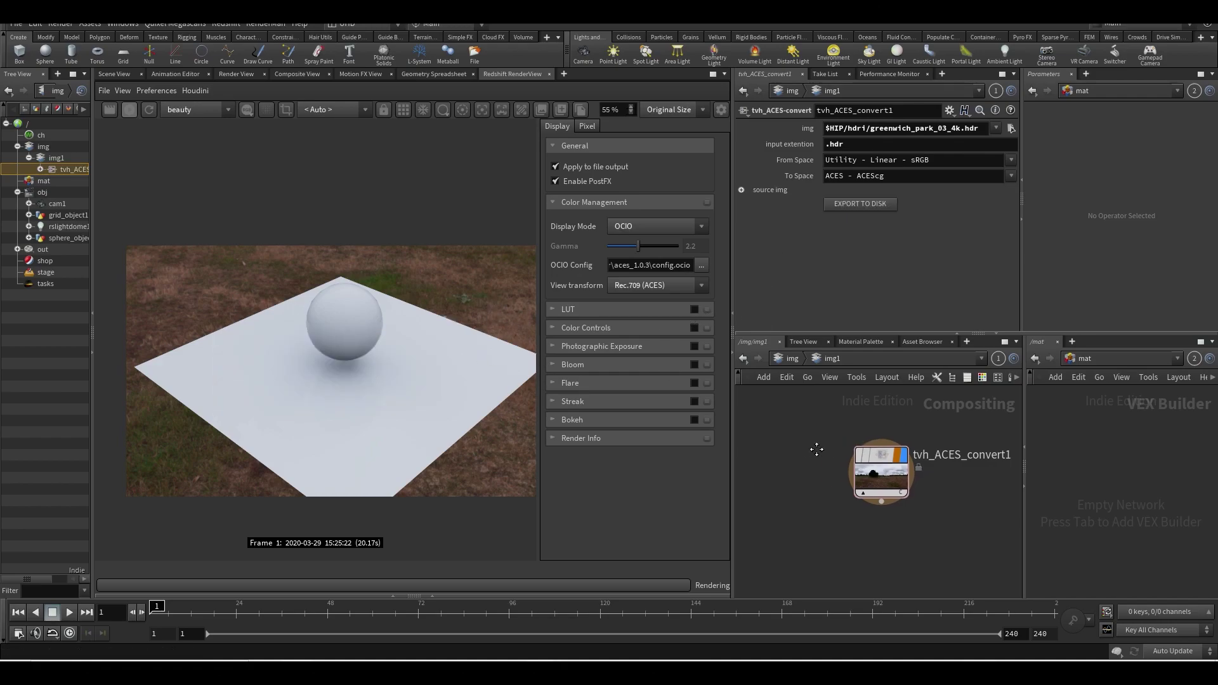
Load greenwich_park_03_4k_ACES.exr from $HIP/hdri into rslightdome1's Dome Map and restart the render.
left_click(792, 359)
left_click(794, 360)
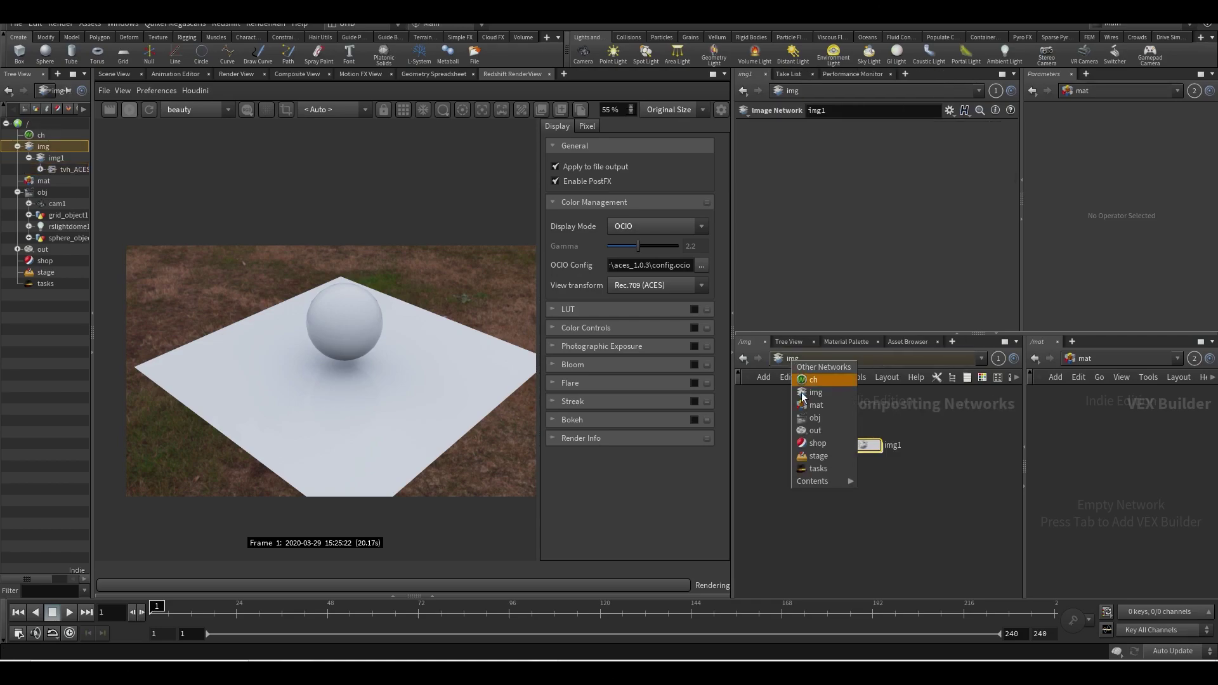
left_click(805, 430)
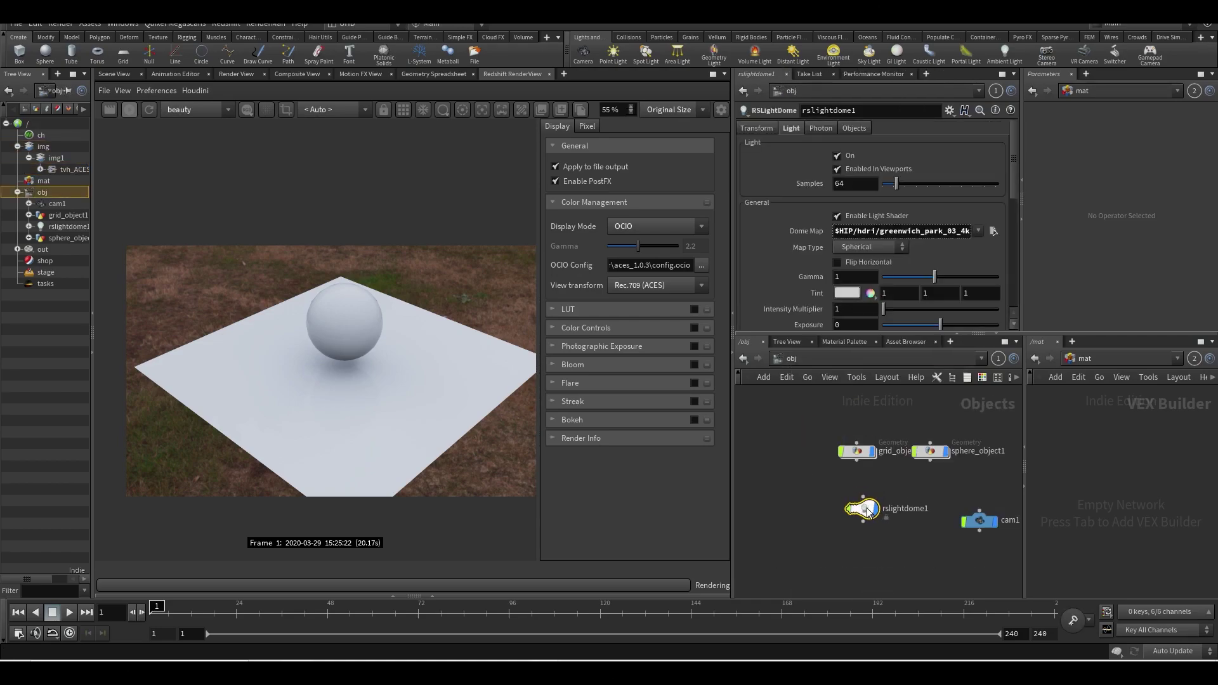
left_click(994, 231)
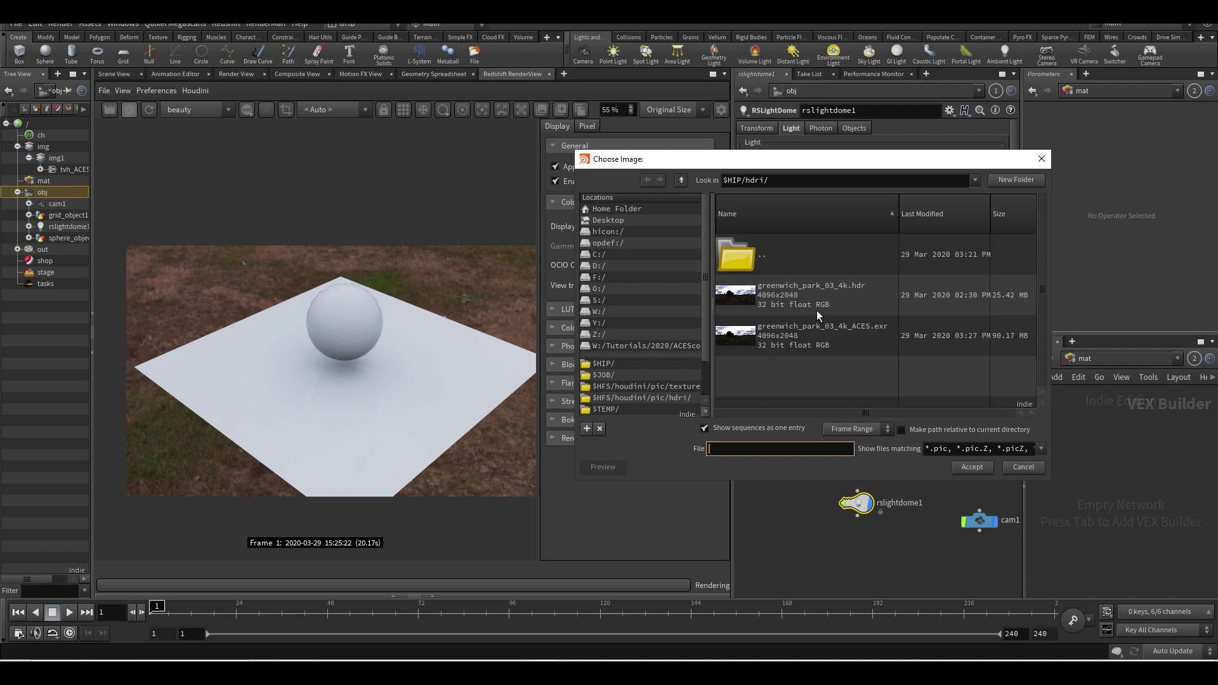
left_click(789, 340)
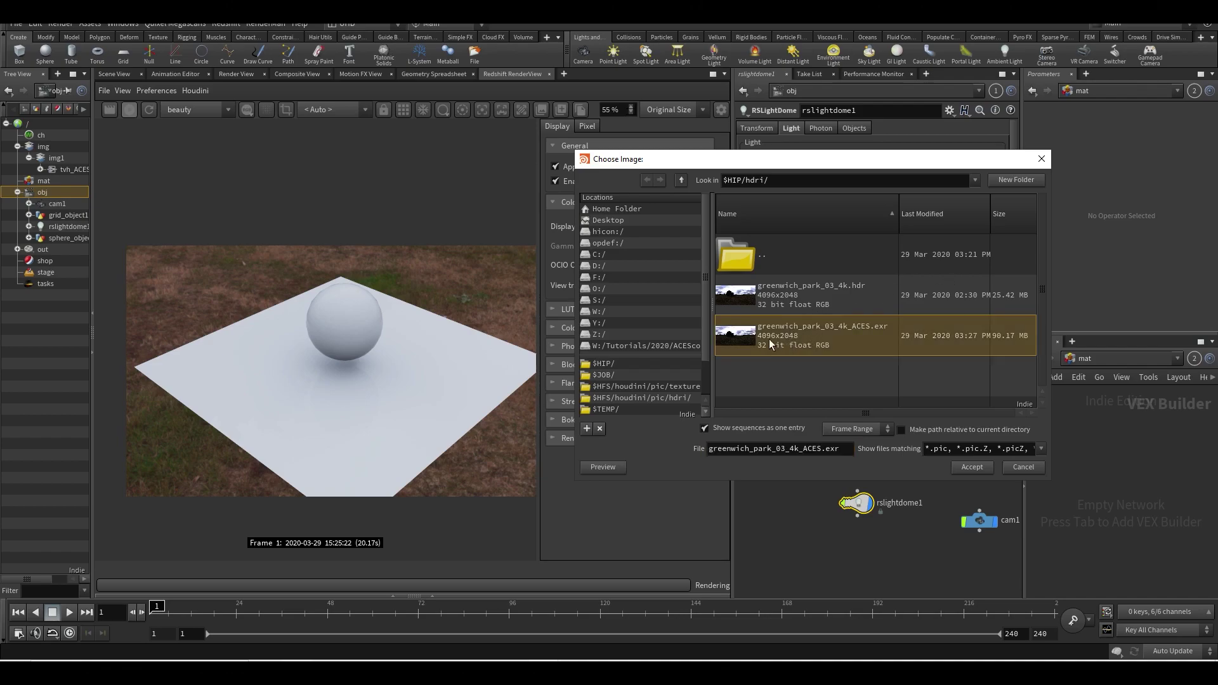
left_click(980, 469)
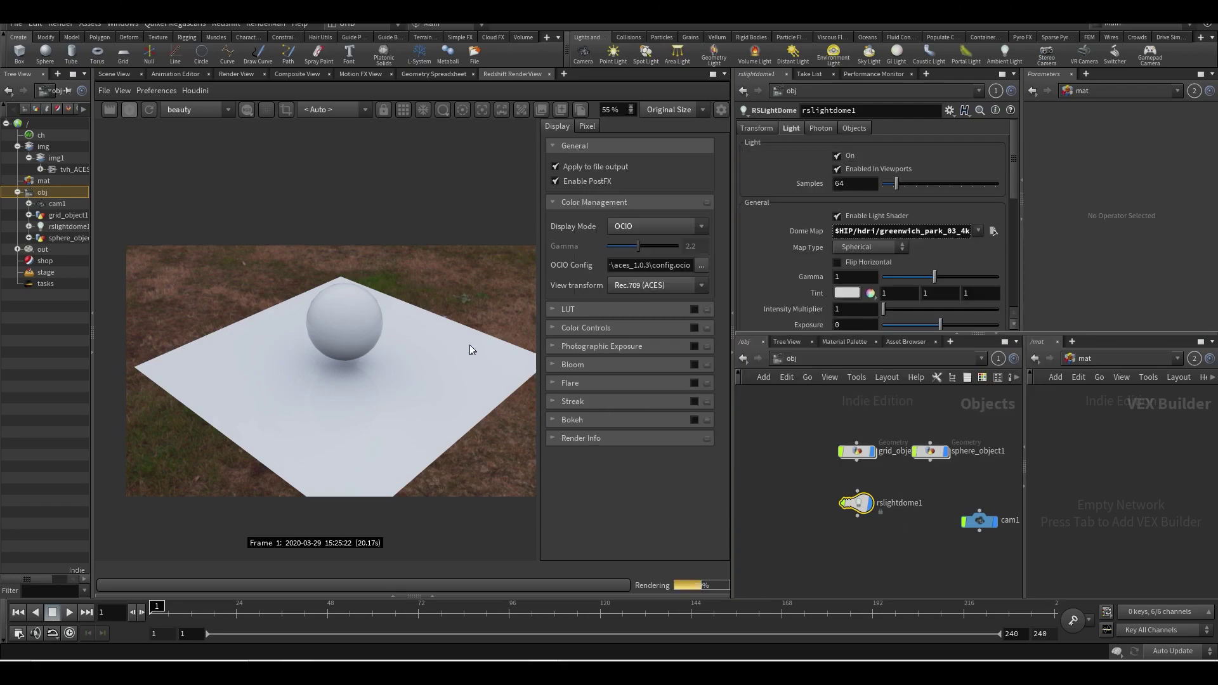
scroll(272, 298, "up", 1)
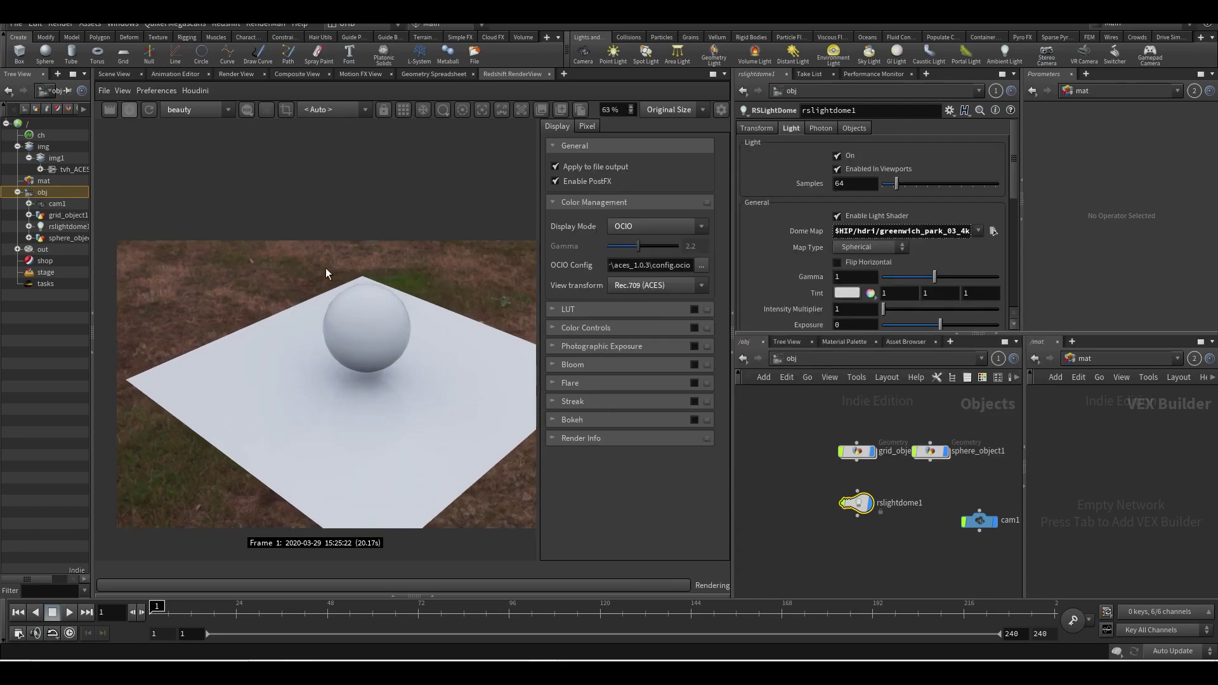
left_click(146, 113)
Reload the greenwich_park_03_4k_ACES.exr HDRI into the dome map and deselect the dome light.
left_click(994, 231)
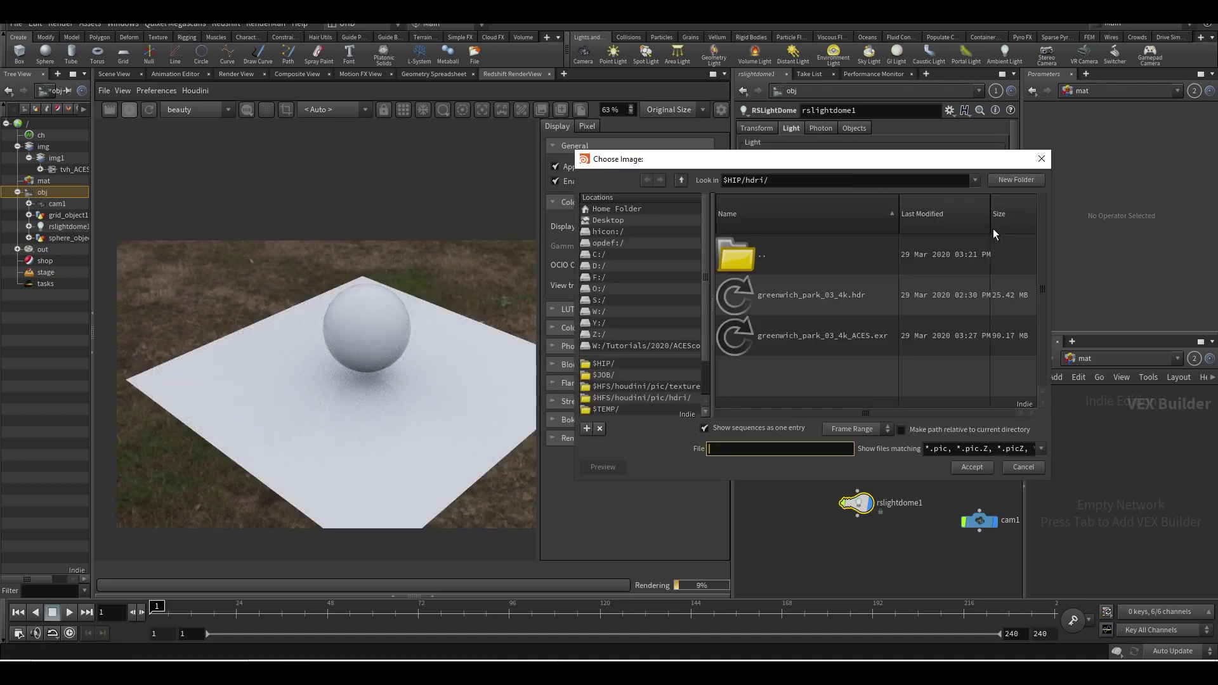
double_click(769, 304)
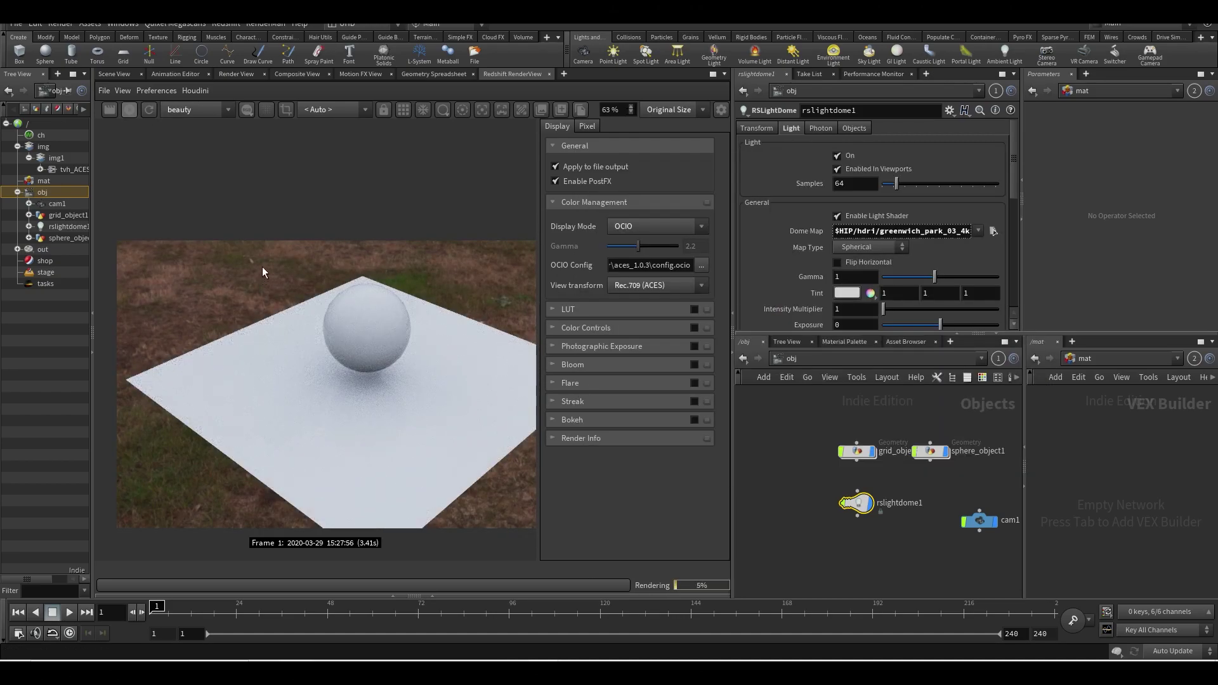
scroll(254, 244, "up", 1)
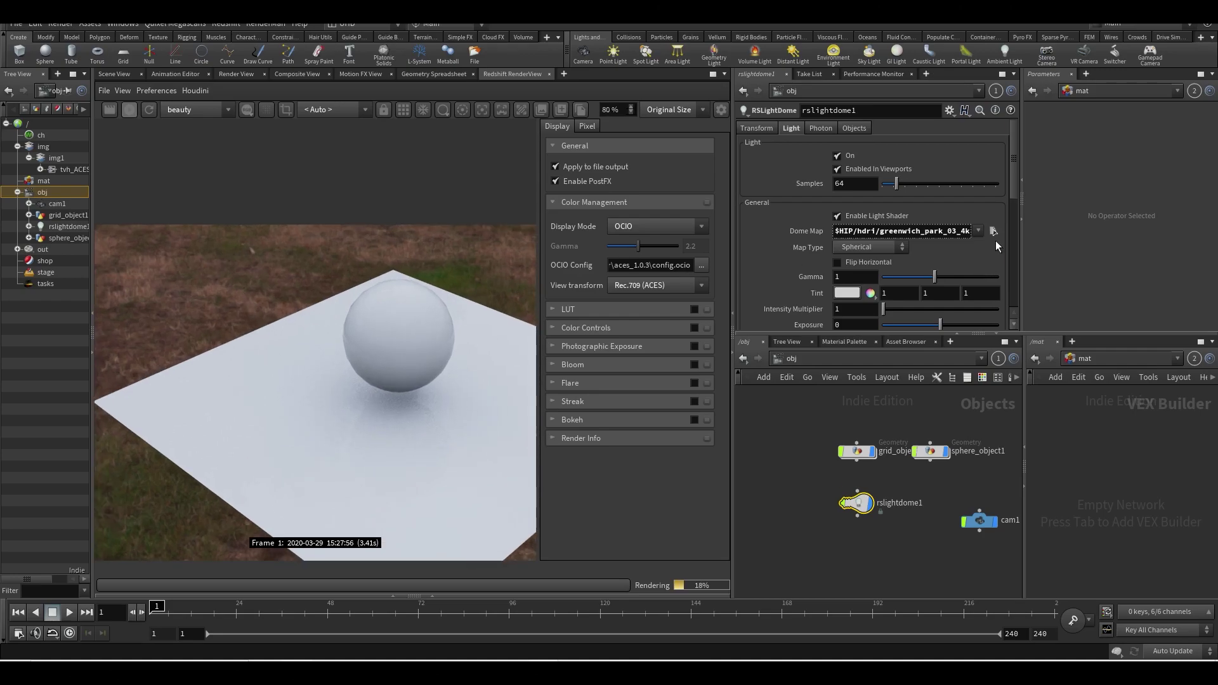
left_click(994, 232)
left_click(783, 339)
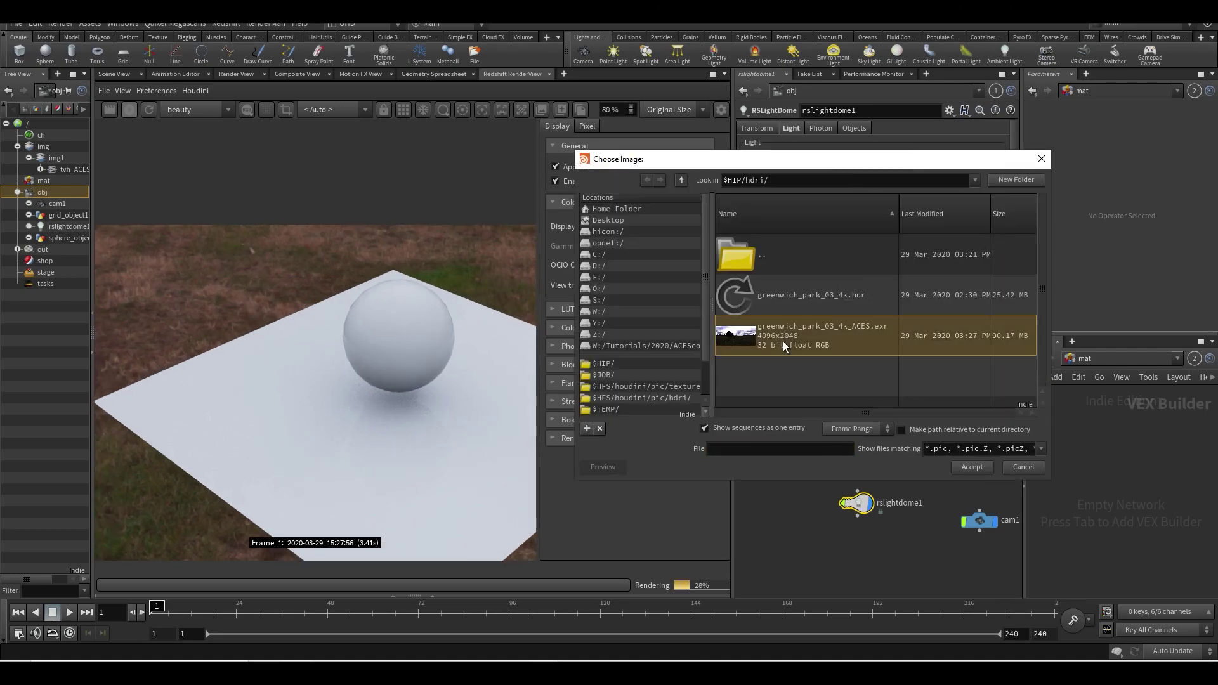
double_click(741, 336)
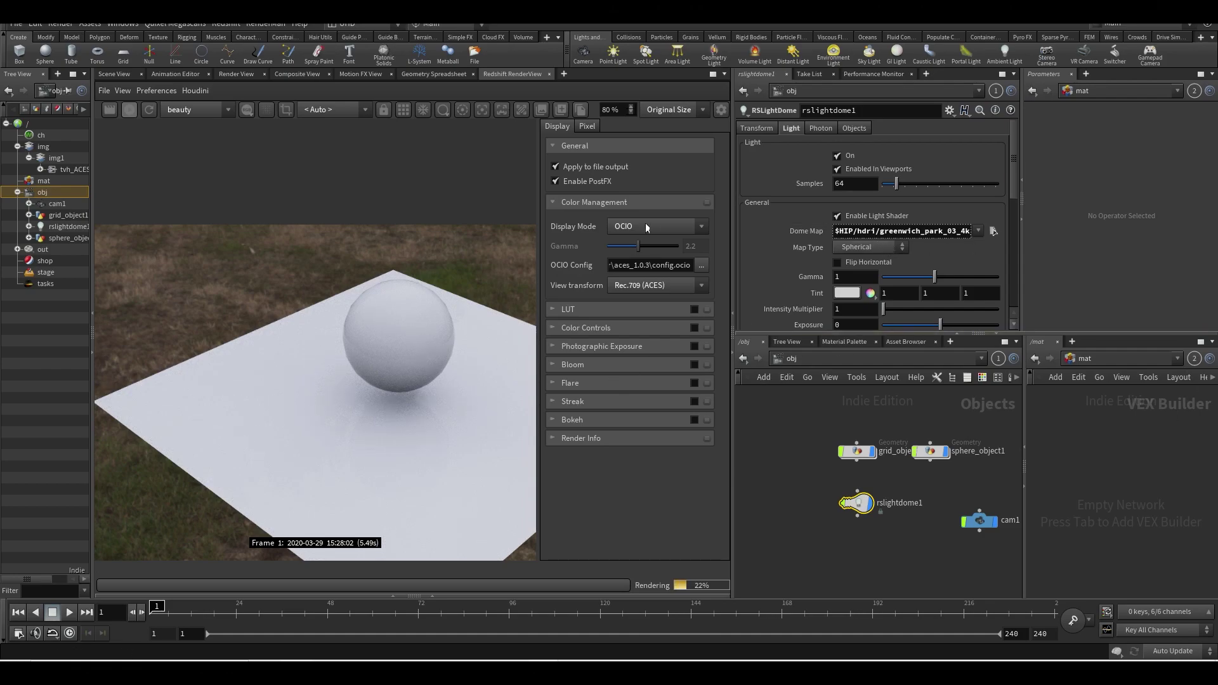
scroll(365, 391, "down", 1)
scroll(399, 327, "down", 1)
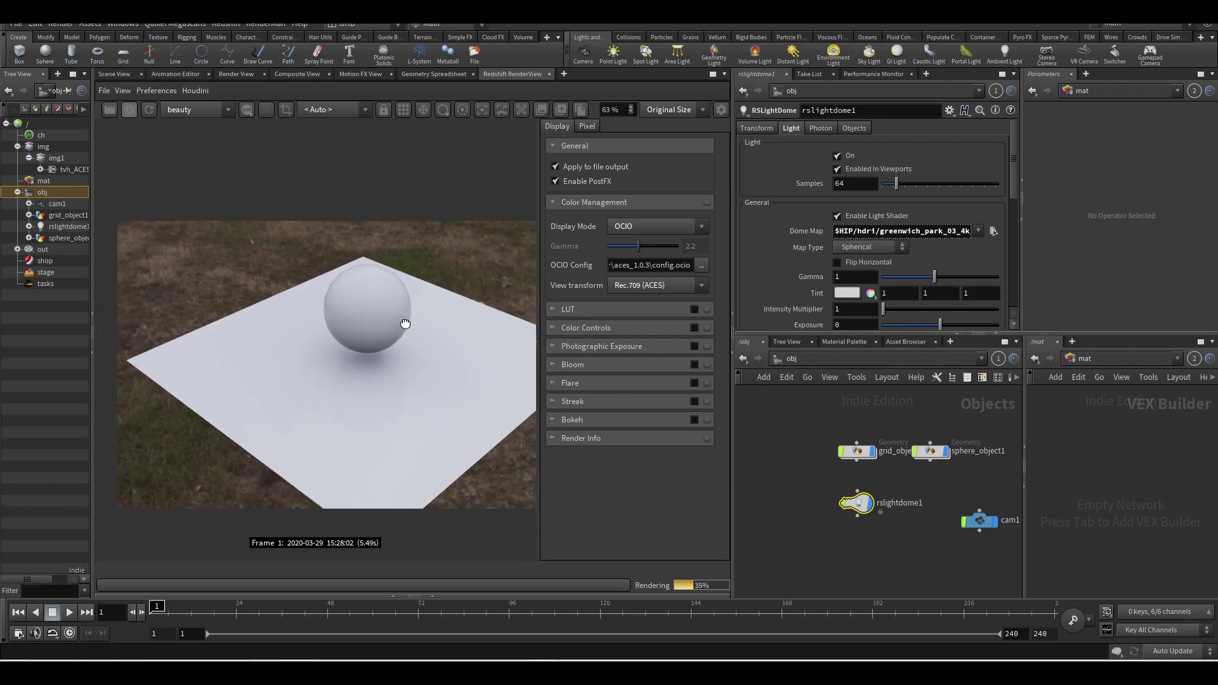
left_click(828, 540)
scroll(372, 390, "down", 1)
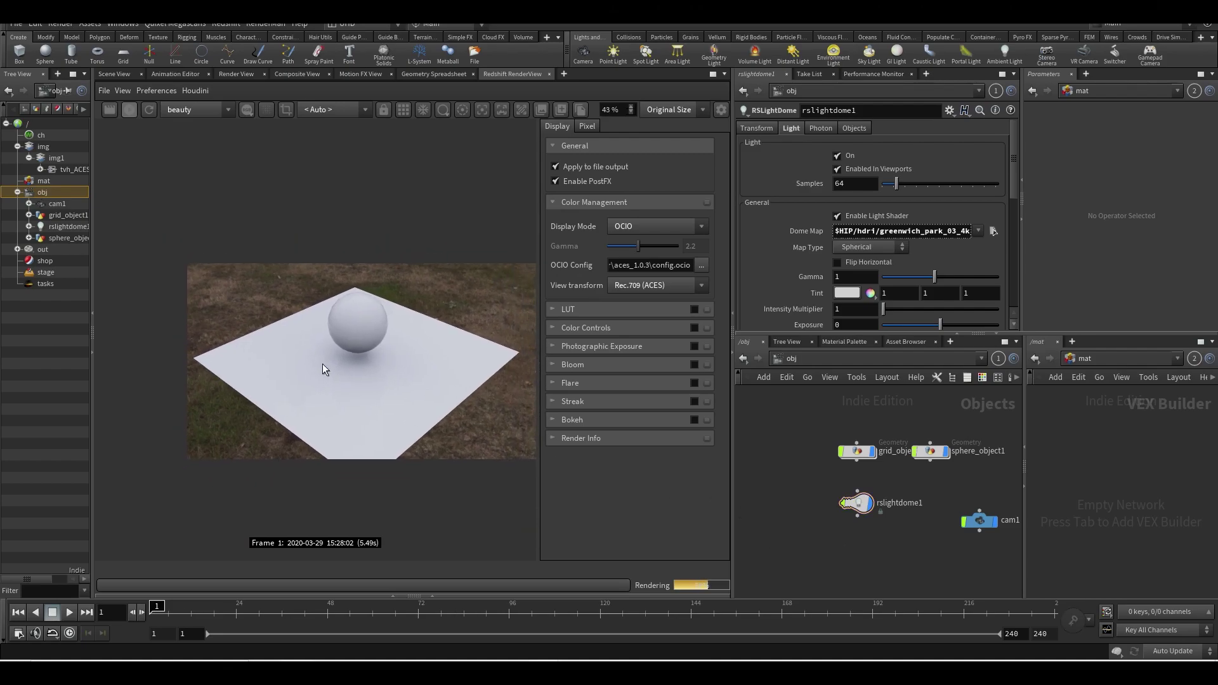
scroll(387, 358, "up", 1)
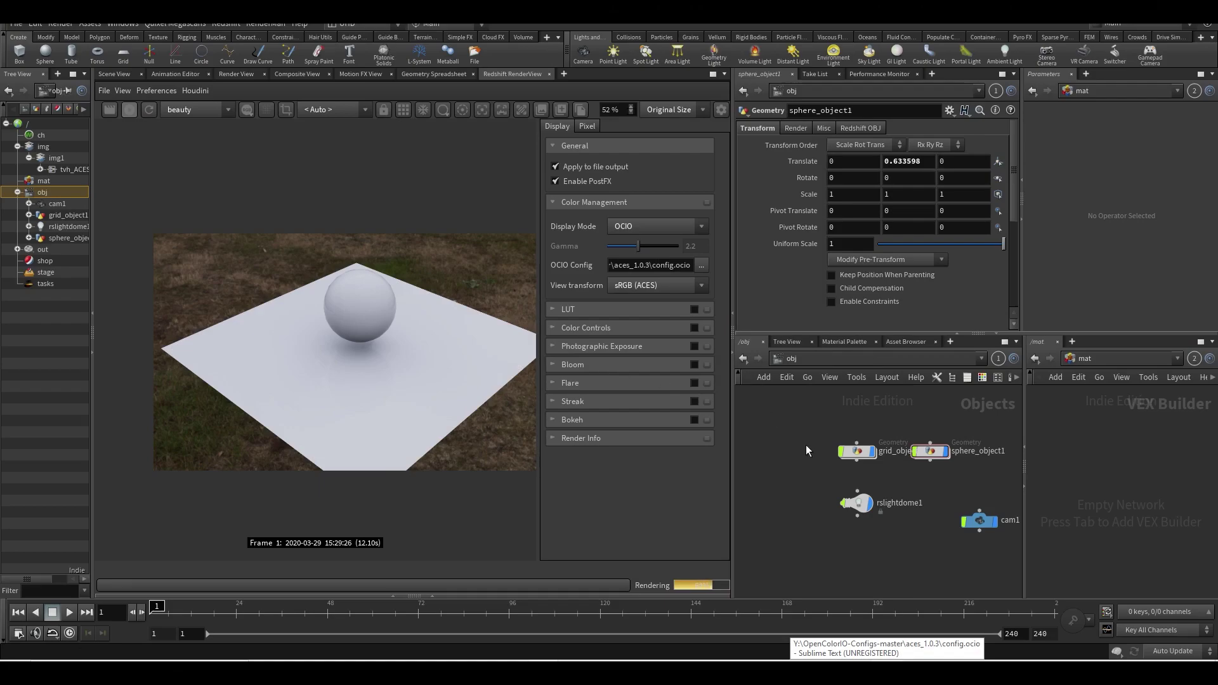
Bring up Quixel Bridge and view the Cracked Rock Surface asset's details.
key("alt+Tab")
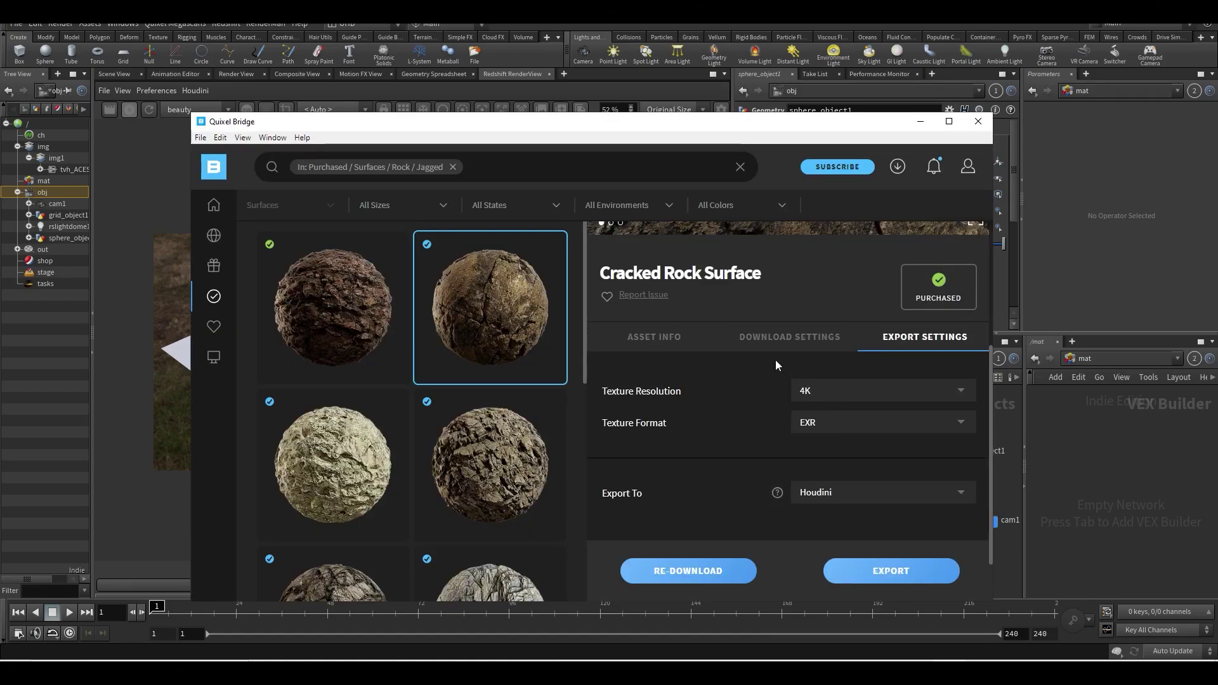
left_click(675, 343)
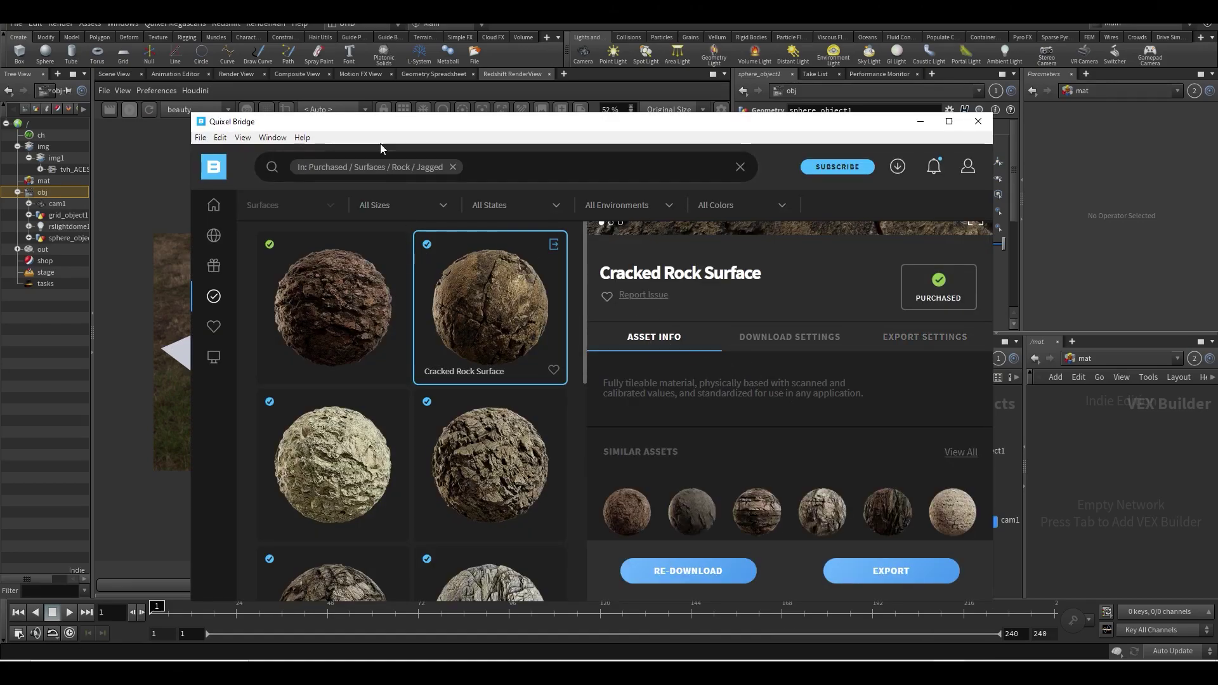
left_click_drag(450, 125, 542, 146)
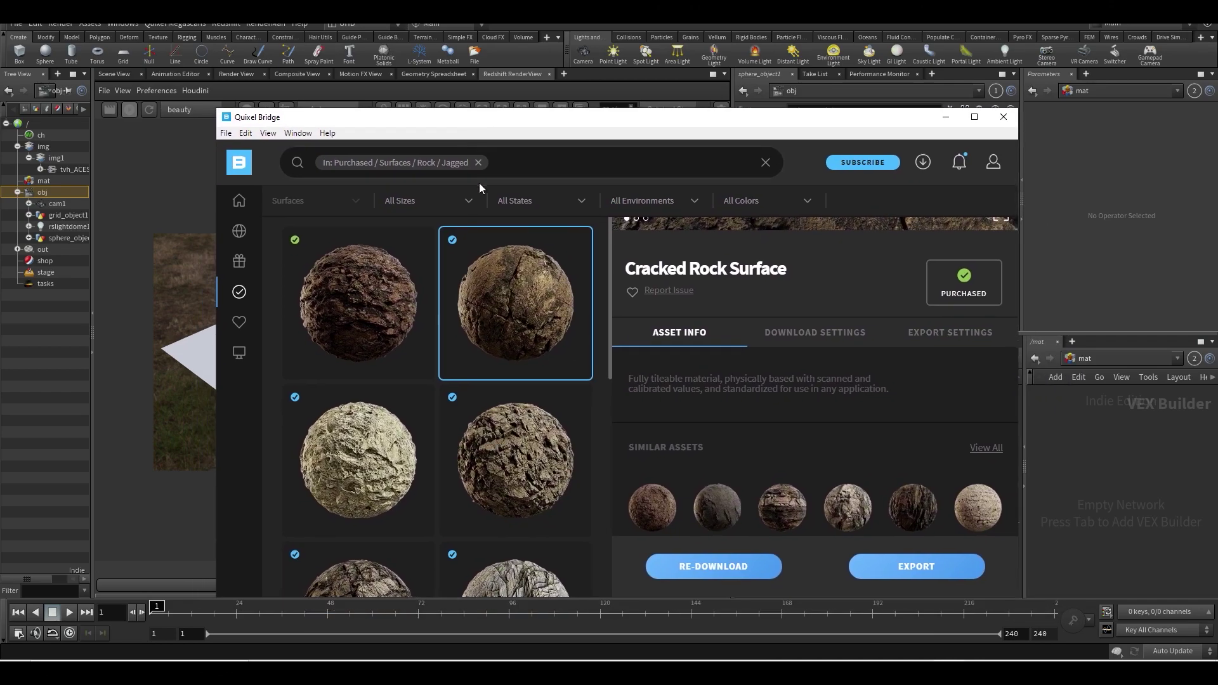
mouse_move(497, 276)
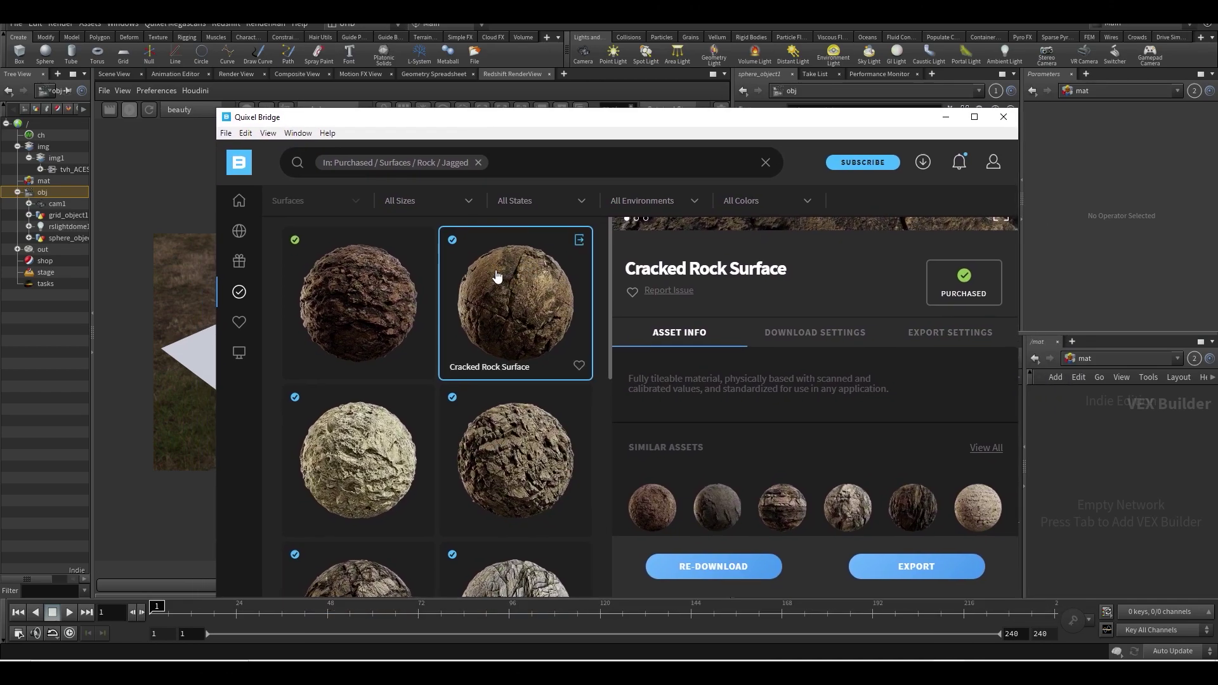
left_click_drag(667, 264, 727, 270)
left_click(747, 277)
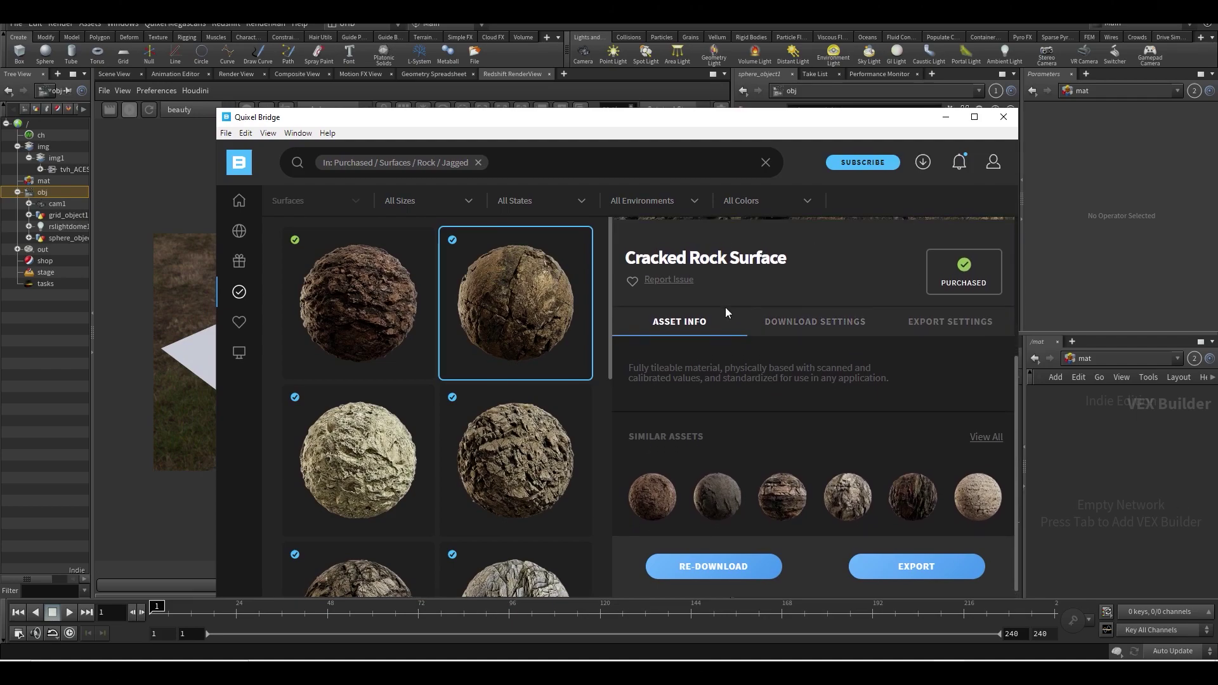
scroll(715, 308, "up", 3)
scroll(756, 436, "down", 3)
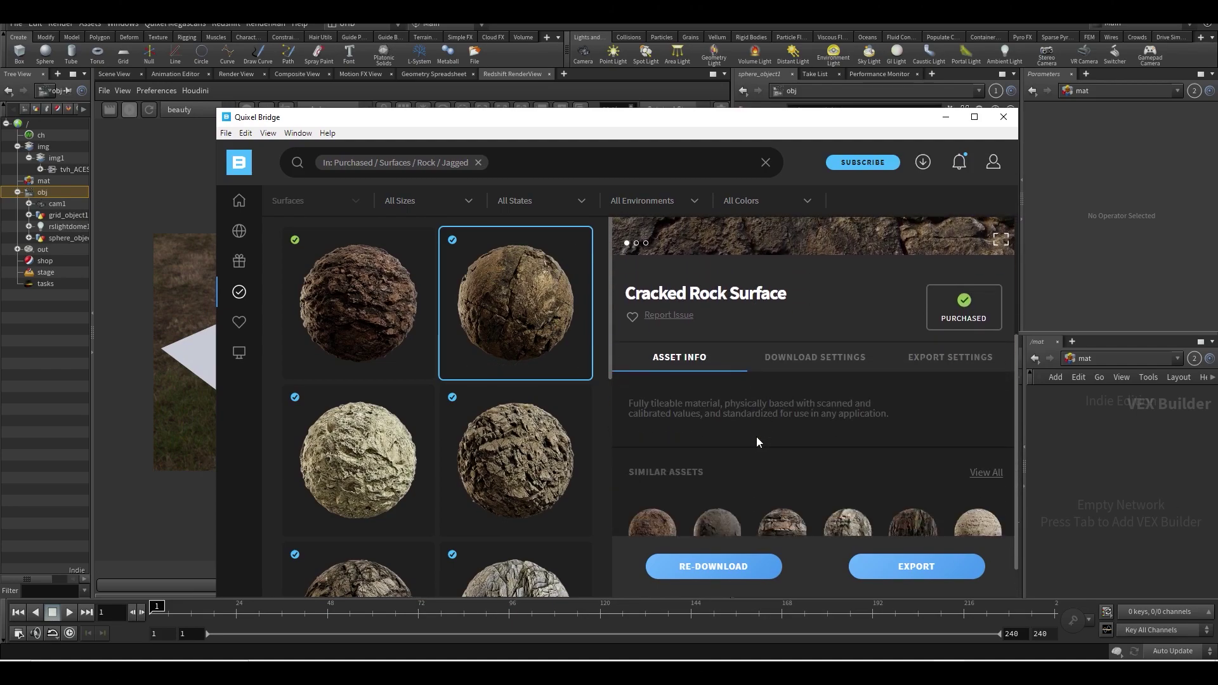
Export Cracked Rock Surface to Houdini as 4K EXR textures.
left_click(955, 314)
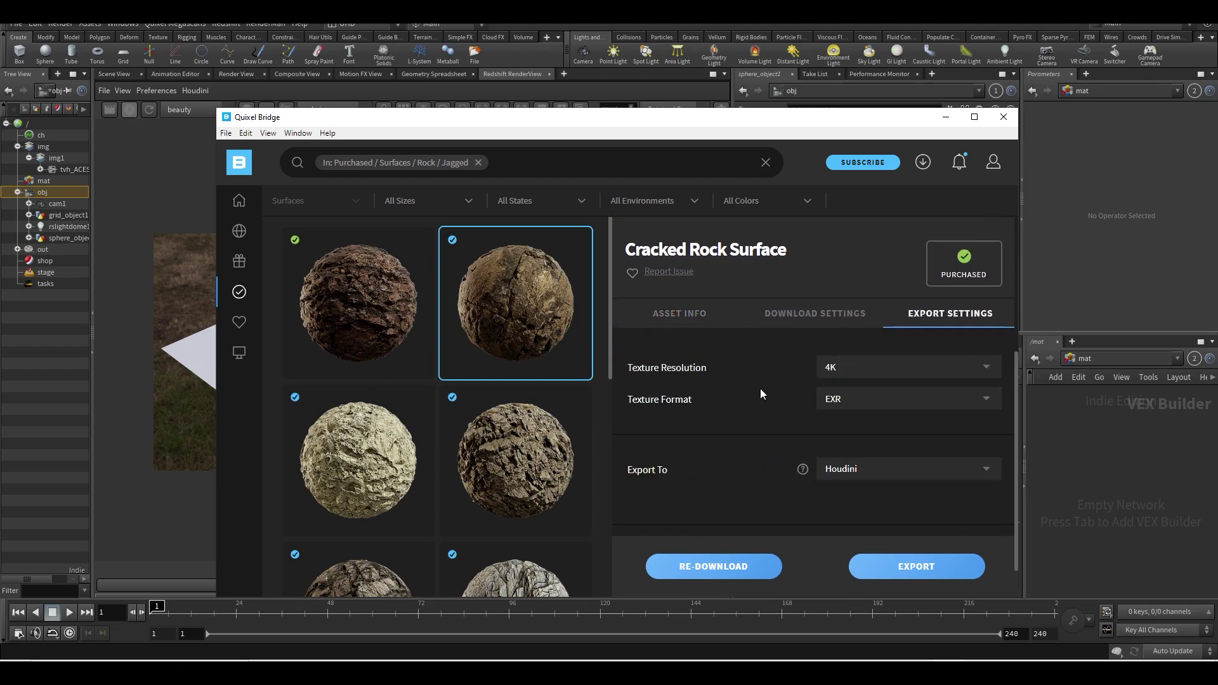
left_click(916, 567)
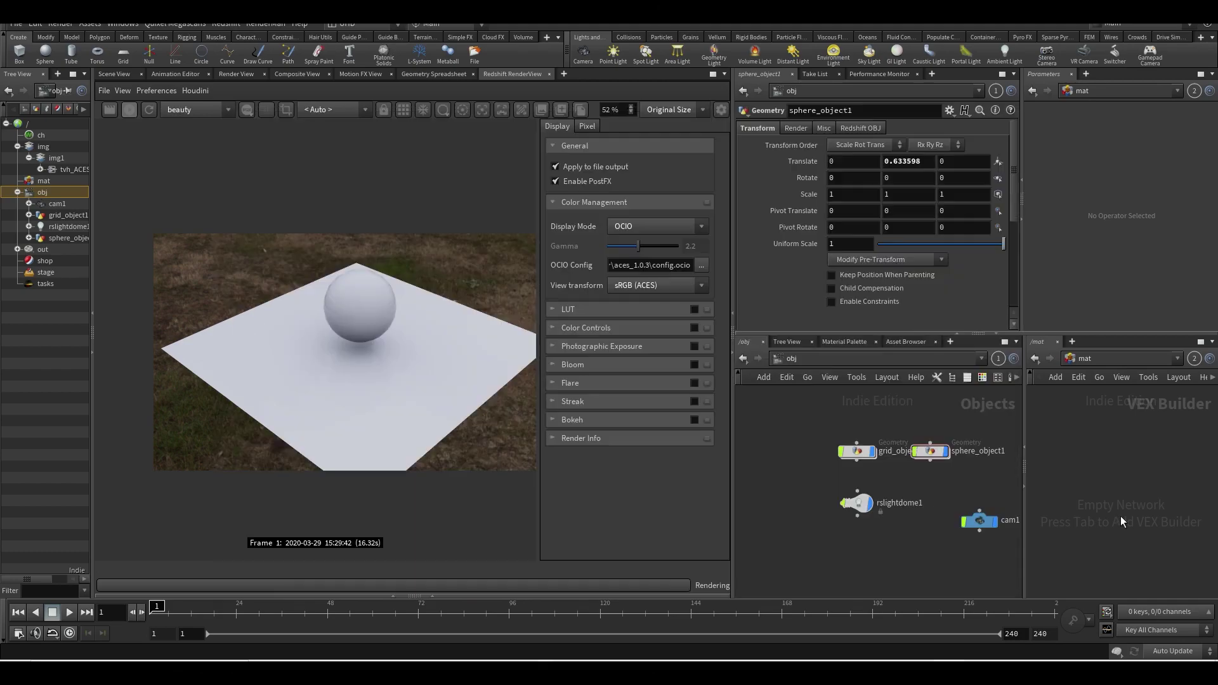
left_click(930, 451)
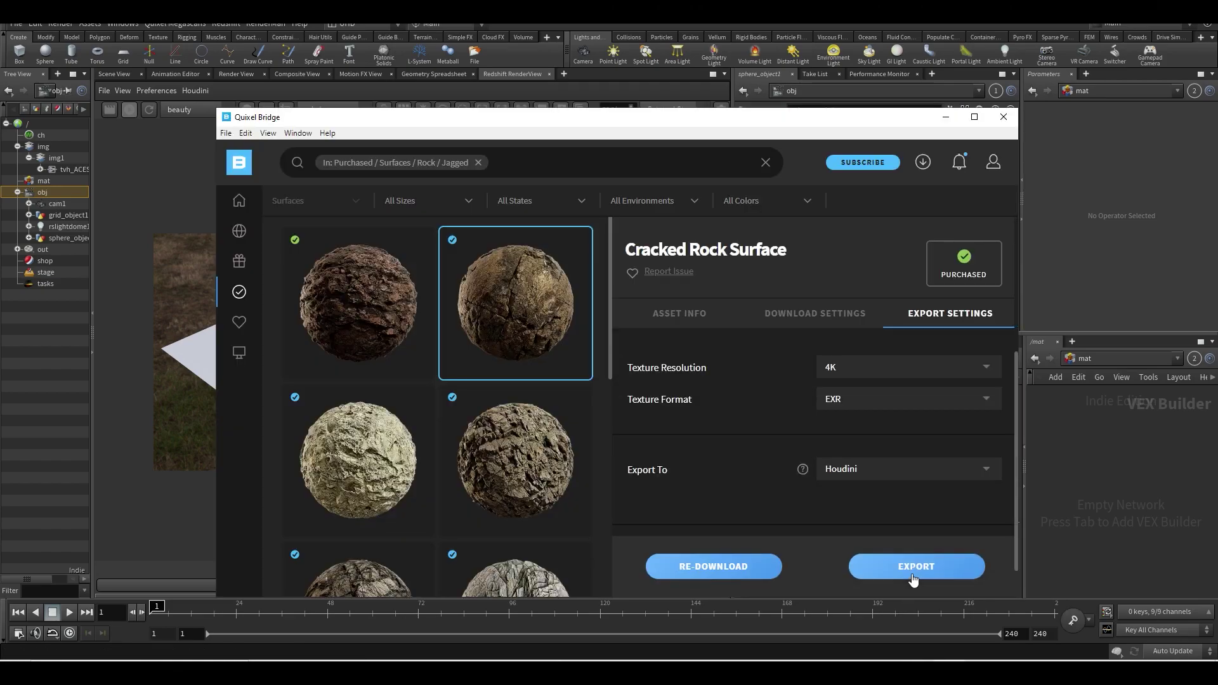
left_click(912, 580)
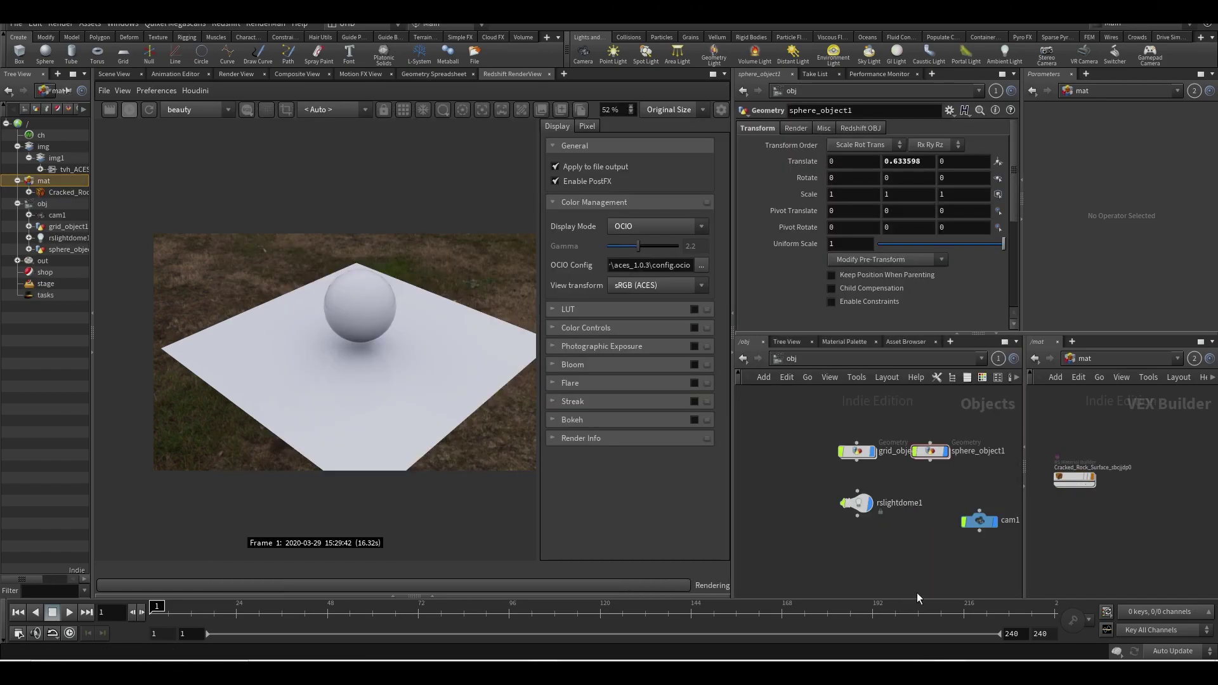
Browse Bridge's purchased grass surfaces and select Grass Cut.
key("alt+Tab")
left_click(240, 292)
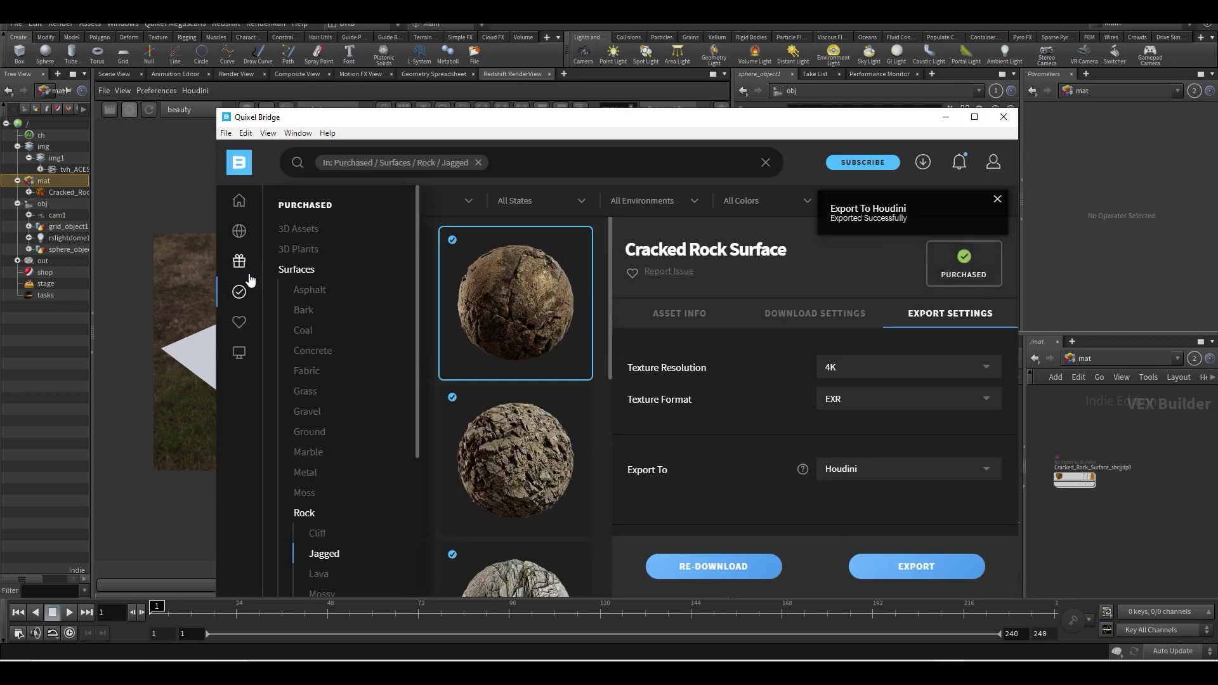
left_click(240, 303)
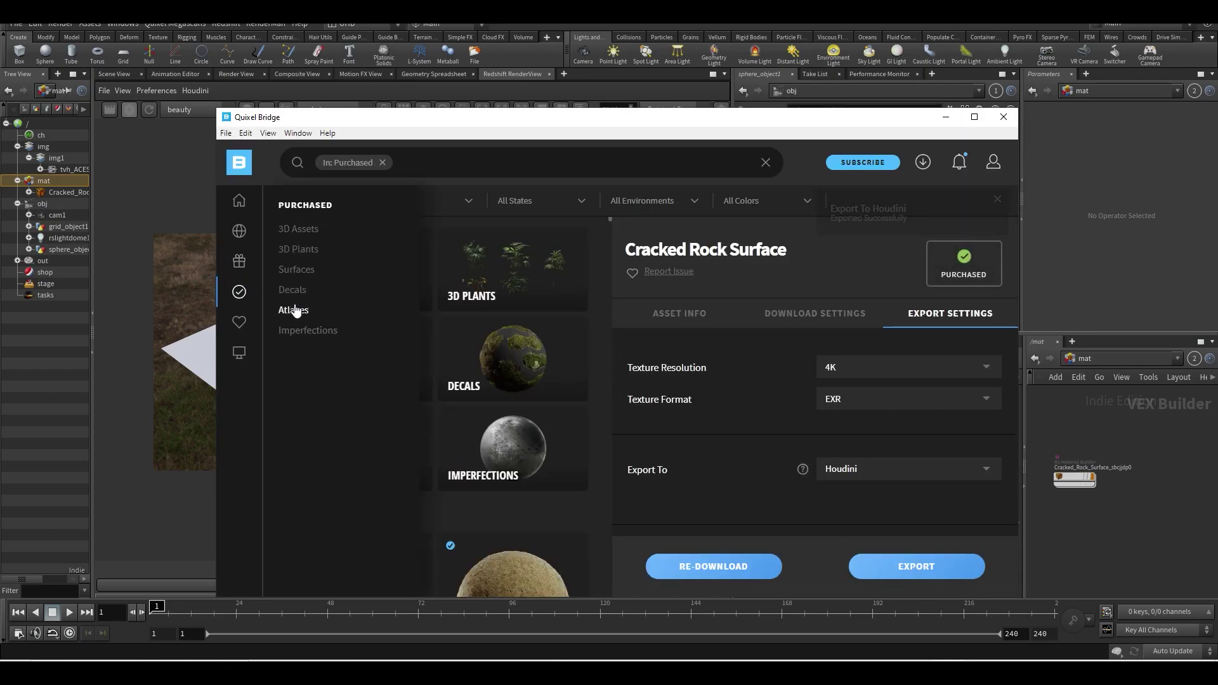
left_click(309, 279)
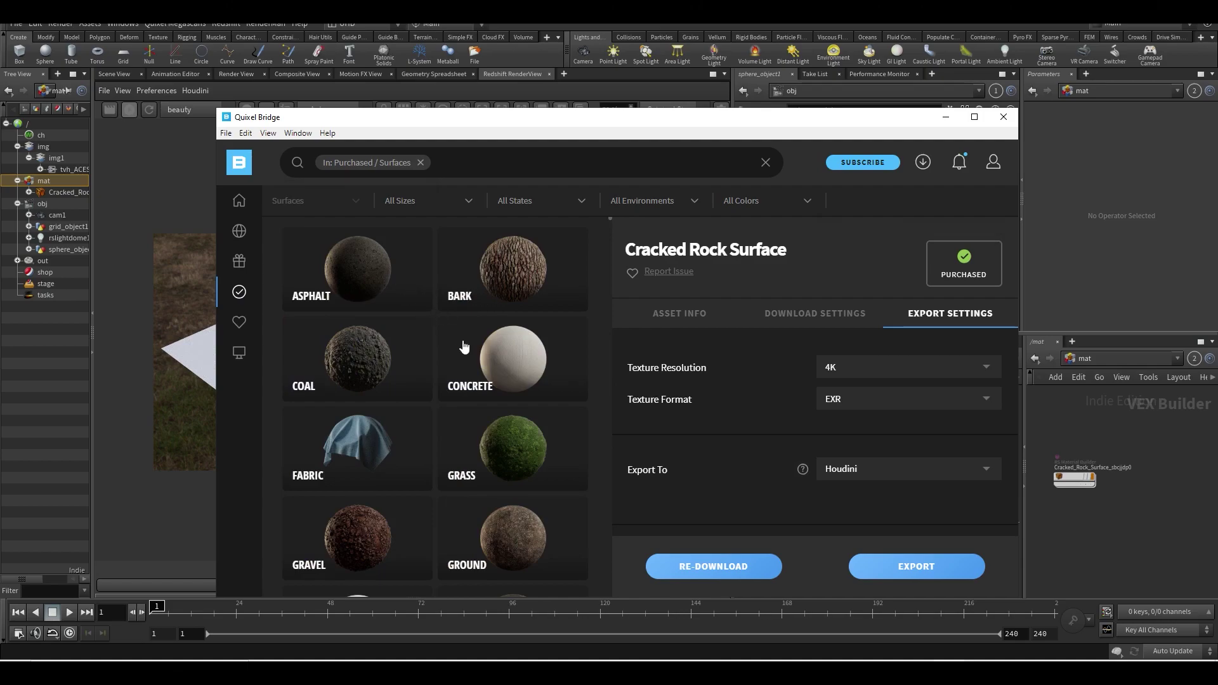
scroll(508, 398, "down", 1)
left_click(508, 399)
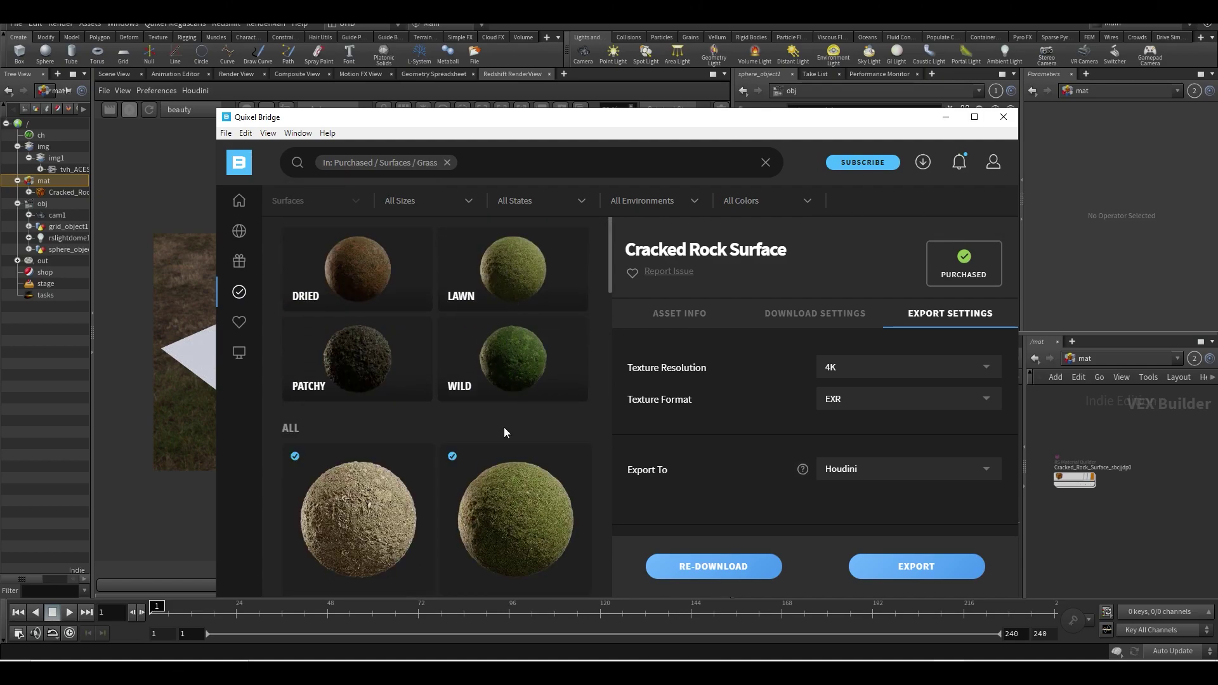
left_click(508, 504)
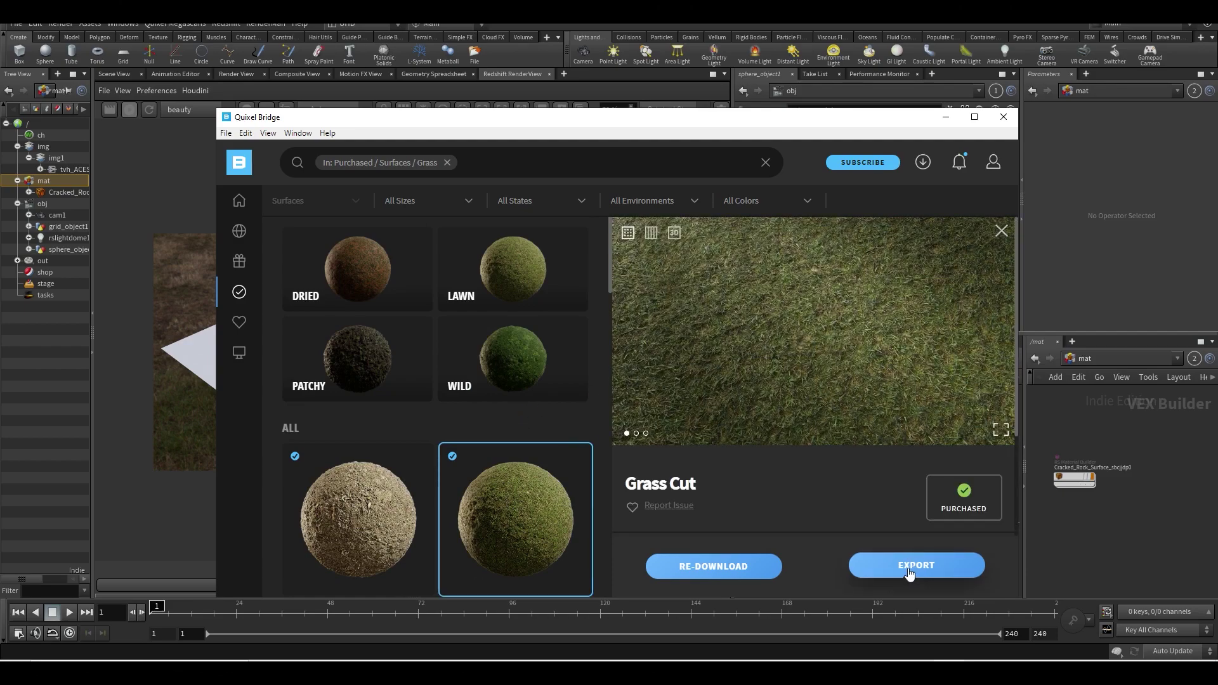
Set the texture format to JPEG and export Grass Cut to Houdini.
scroll(858, 517, "down", 1)
scroll(858, 517, "down", 2)
left_click(838, 378)
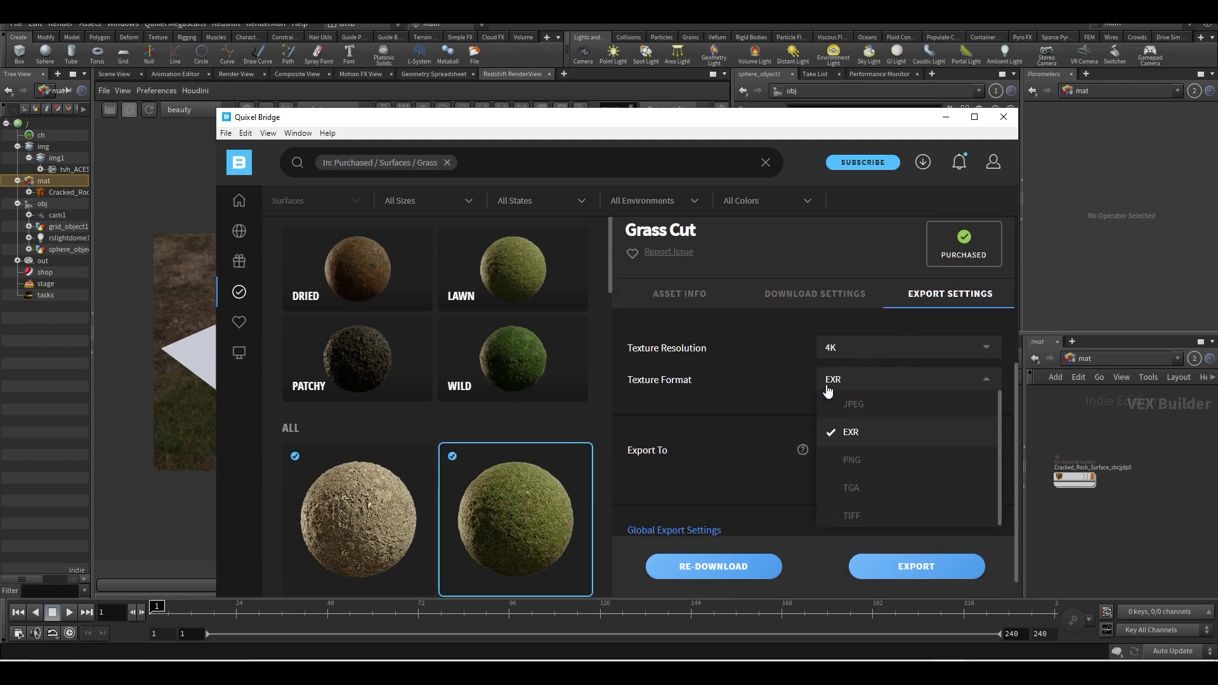
left_click(838, 412)
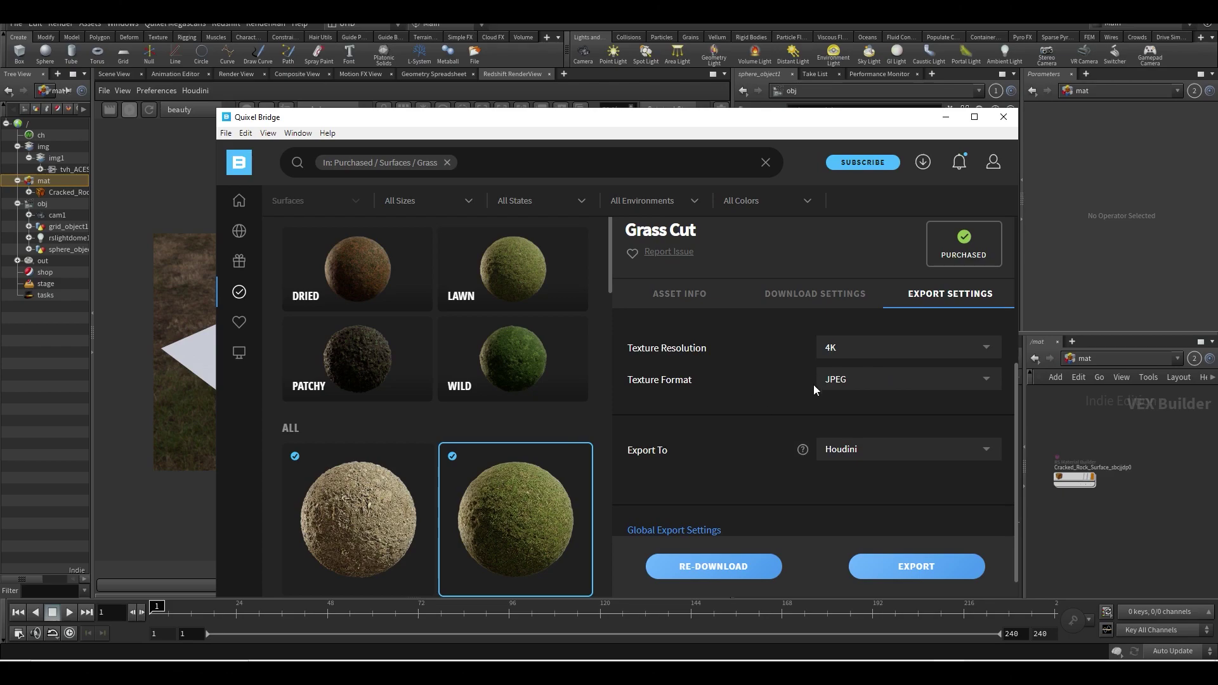
left_click(915, 571)
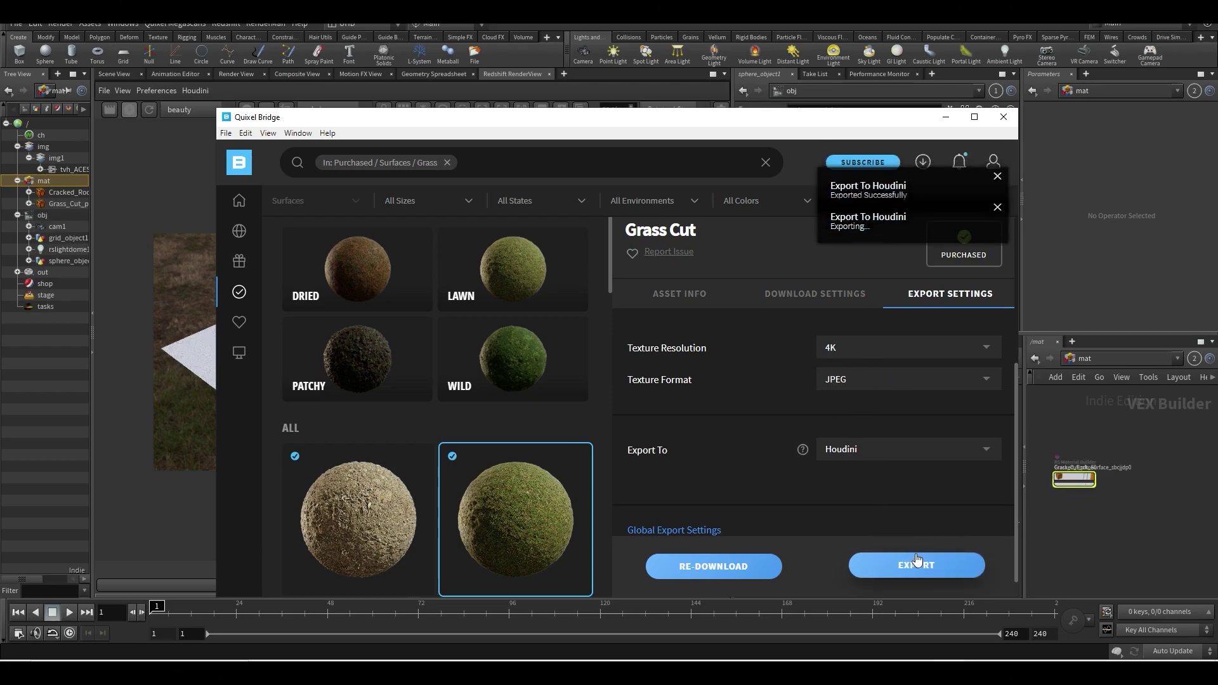
left_click(1072, 475)
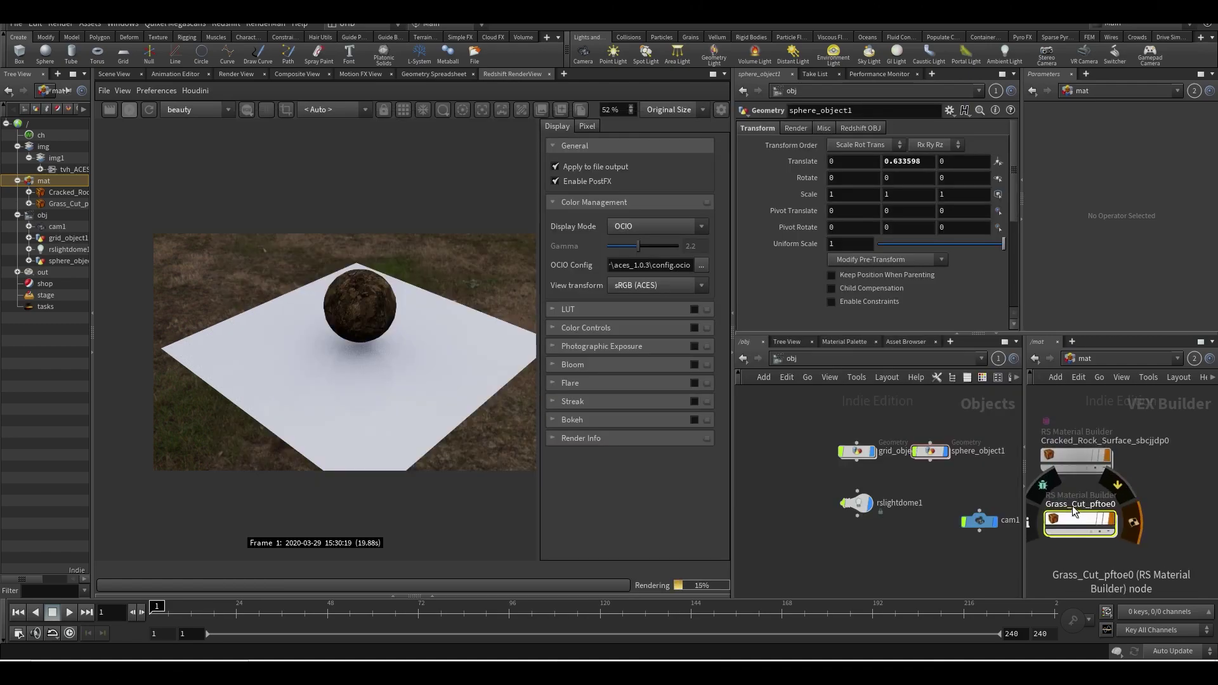
Move the Cracked_Rock_Surface node up and drop it onto sphere_object1's Render-tab Material field.
left_click_drag(1094, 455, 1090, 442)
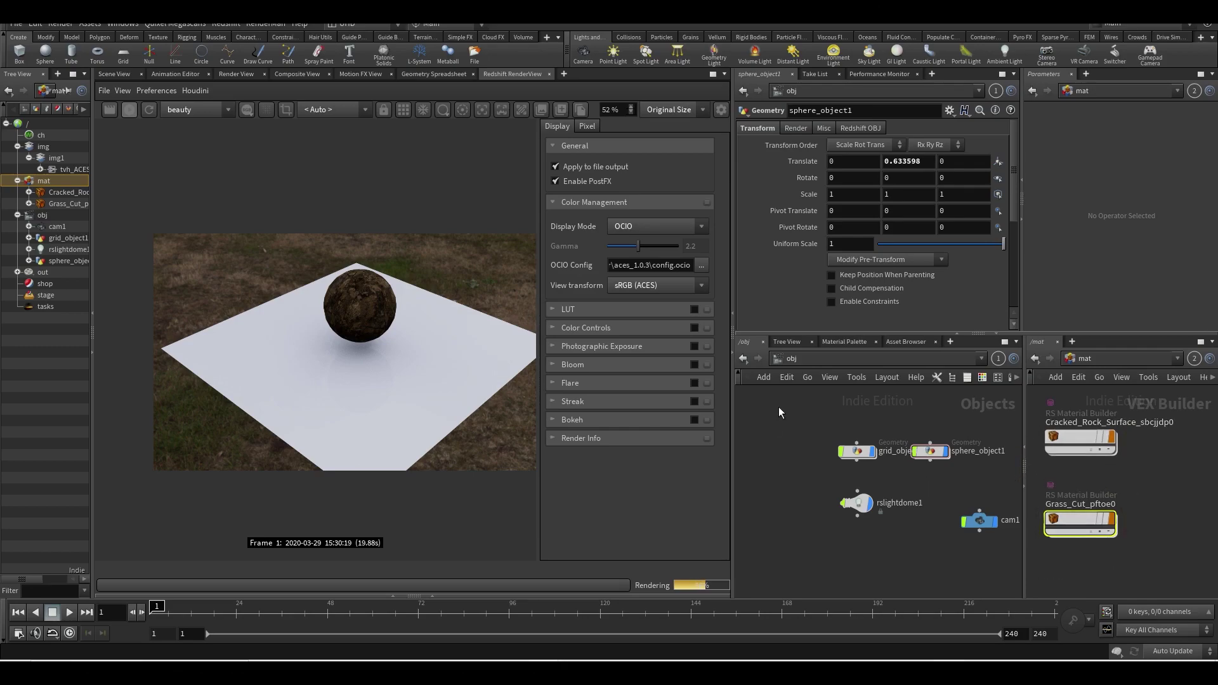
left_click(856, 451)
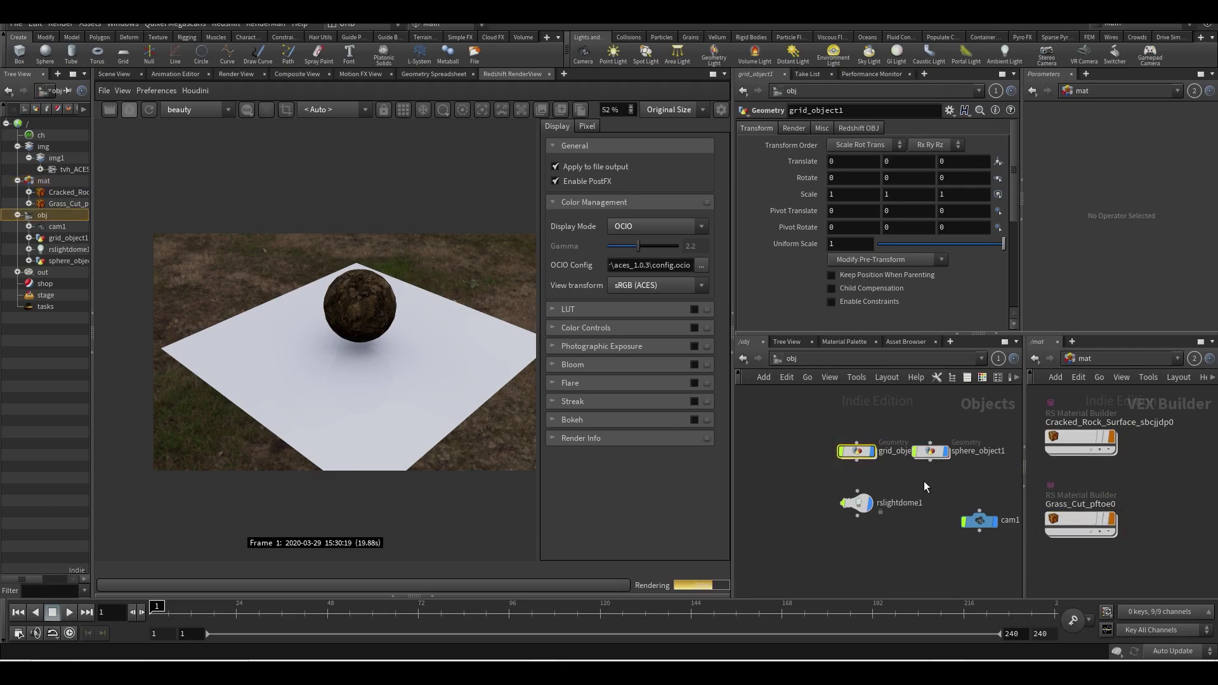
left_click(921, 452)
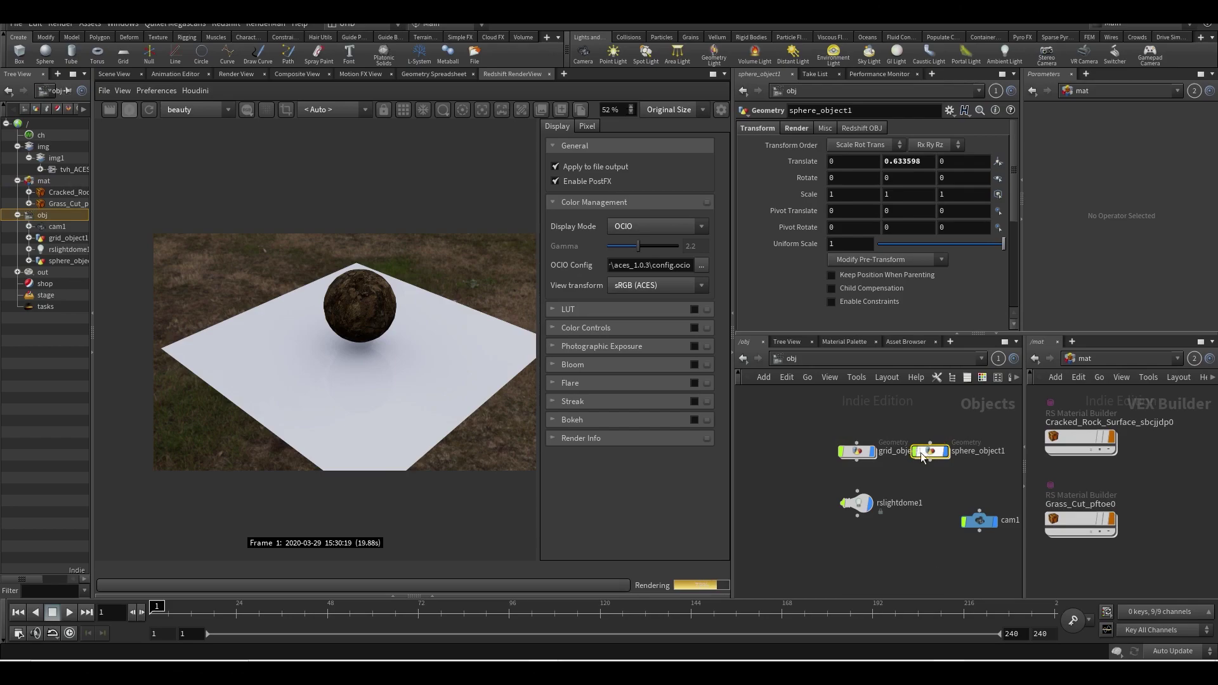
left_click(798, 128)
left_click_drag(1075, 458, 900, 147)
left_click(857, 451)
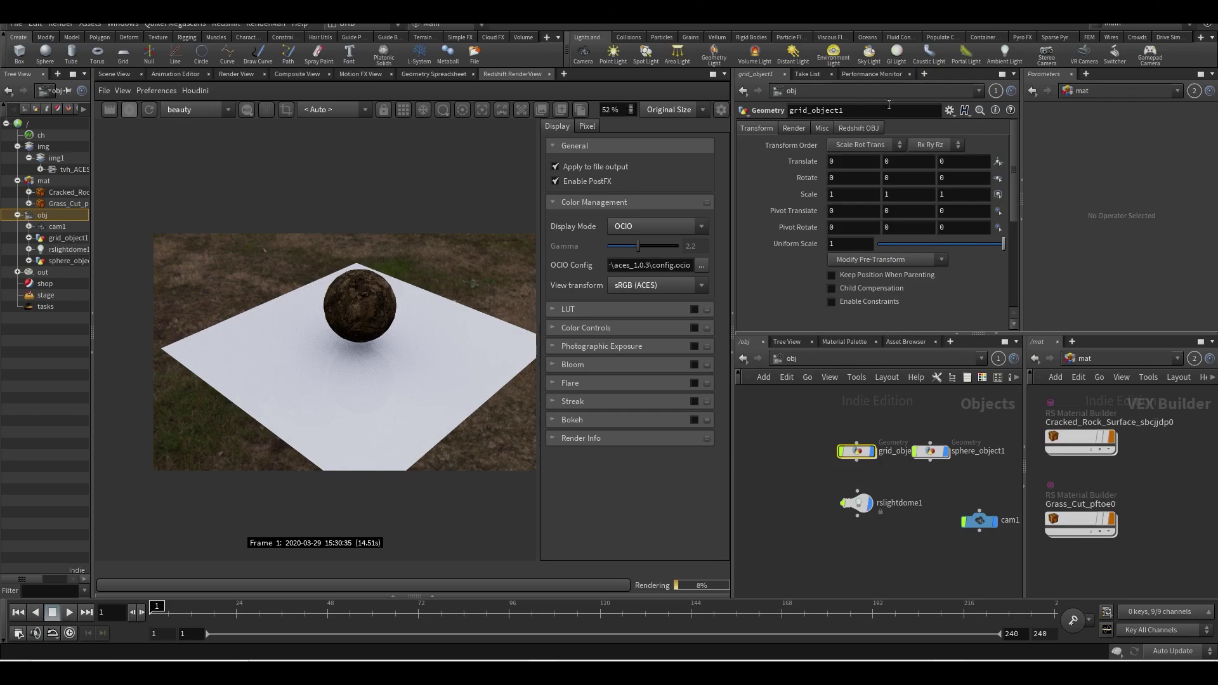
Assign the Grass_Cut material to grid_object1's Material field.
left_click(797, 127)
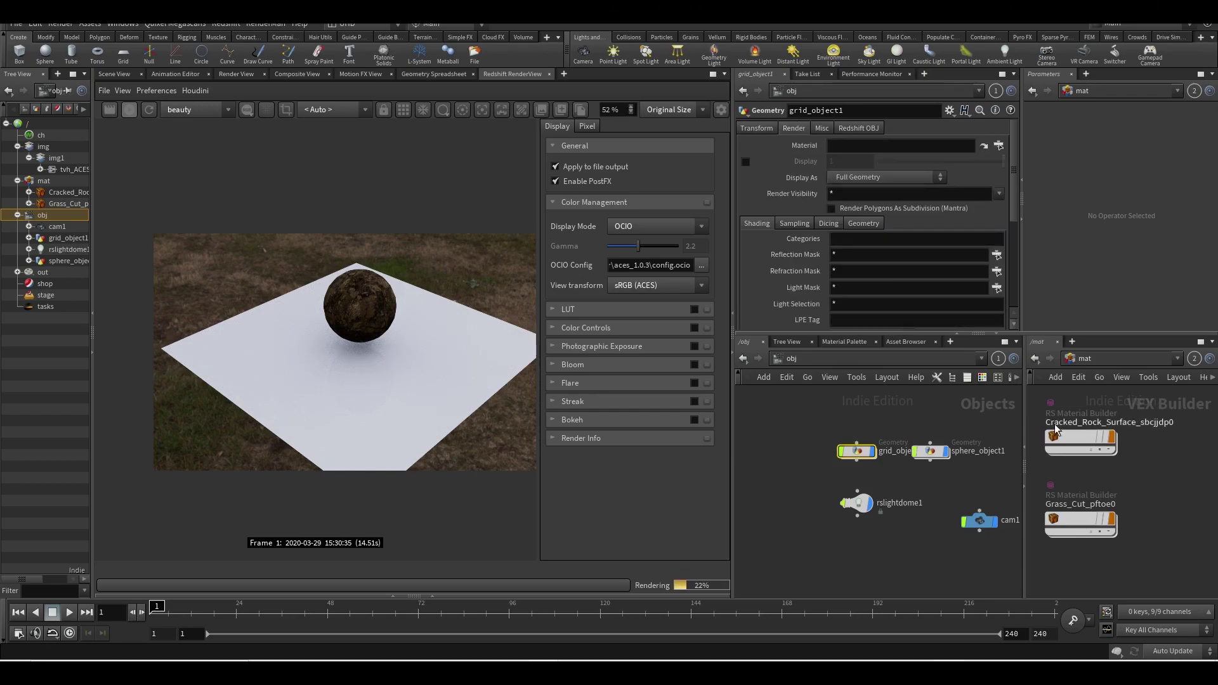
left_click_drag(1080, 521, 858, 146)
scroll(375, 285, "up", 1)
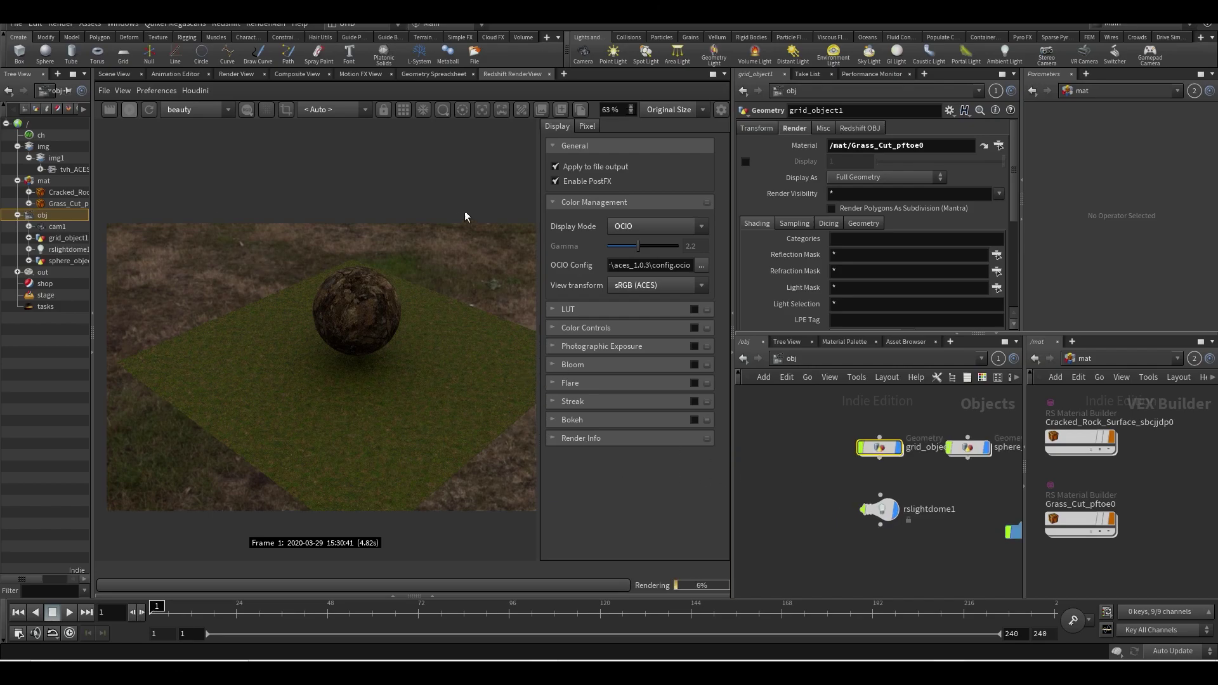
left_click_drag(841, 452, 825, 431)
Enable Redshift tessellation and displacement on grid_object1.
left_click(854, 129)
left_click(856, 145)
left_click(856, 174)
scroll(856, 190, "down", 3)
left_click(856, 242)
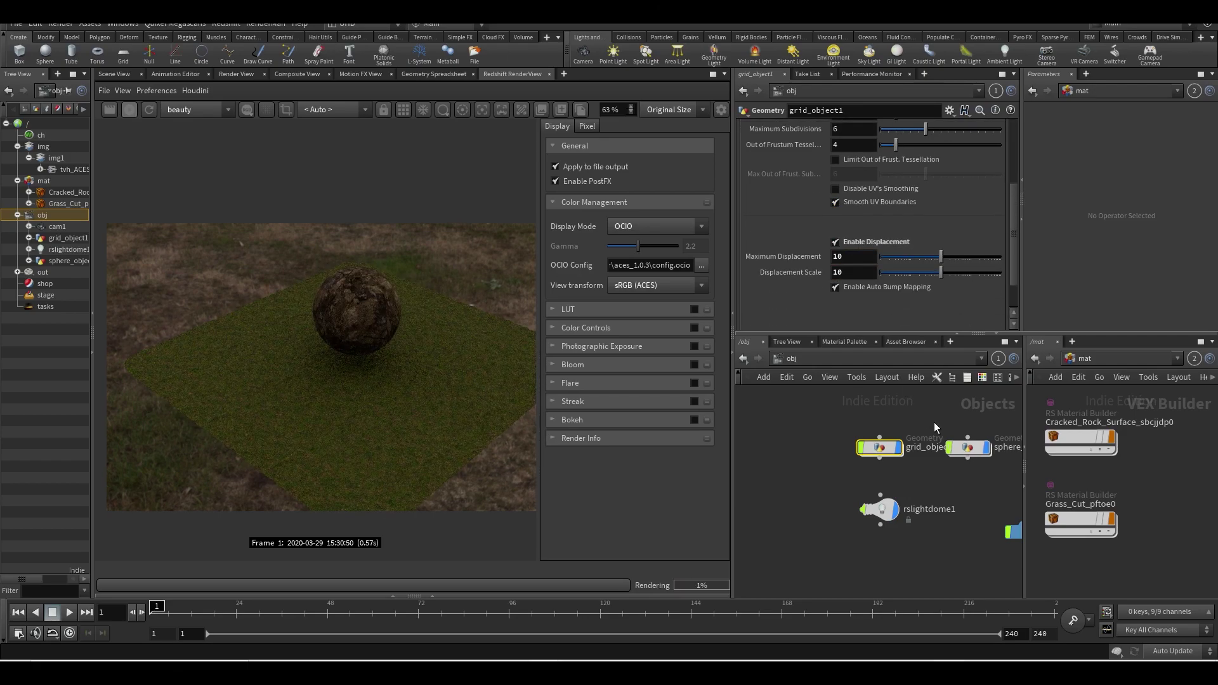
Enable displacement on sphere_object1 with maximum displacement 10 and displacement scale 10, then re-render.
left_click(967, 447)
scroll(895, 190, "up", 10)
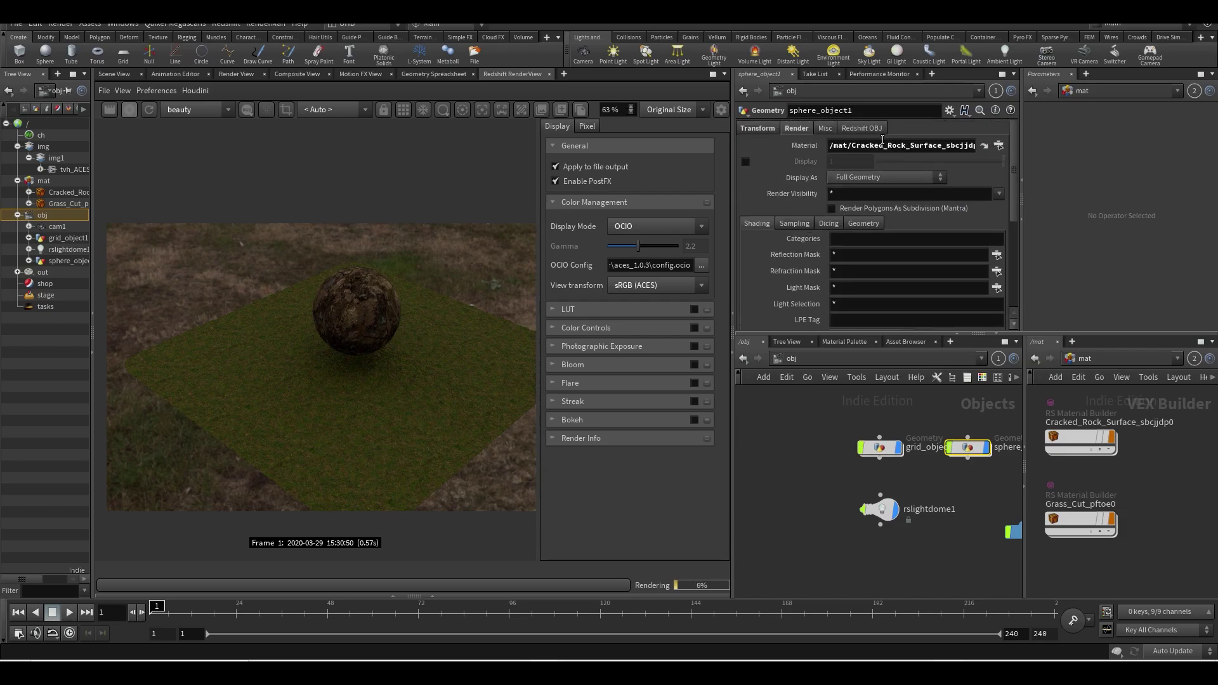
left_click(861, 147)
scroll(873, 208, "down", 3)
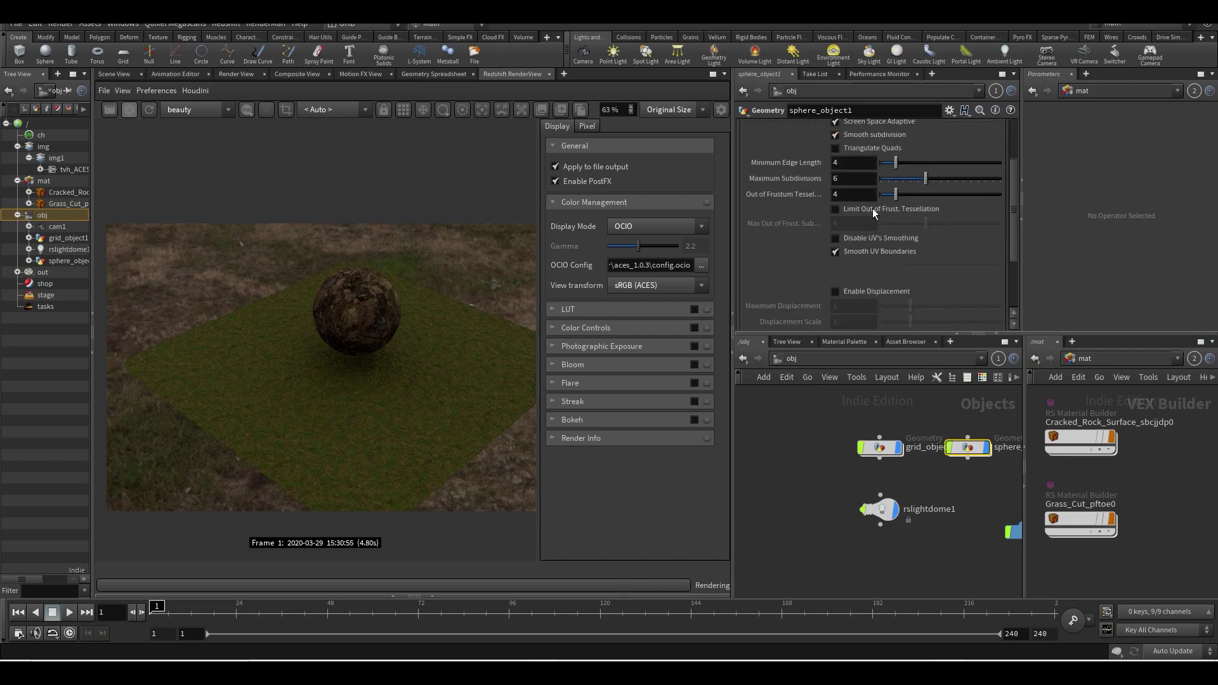
left_click(856, 293)
left_click(856, 308)
type("0")
key("Tab")
type("10")
key("Return")
left_click(148, 110)
Set rslightdome1's Intensity Multiplier to 3 and save the scene.
left_click(867, 505)
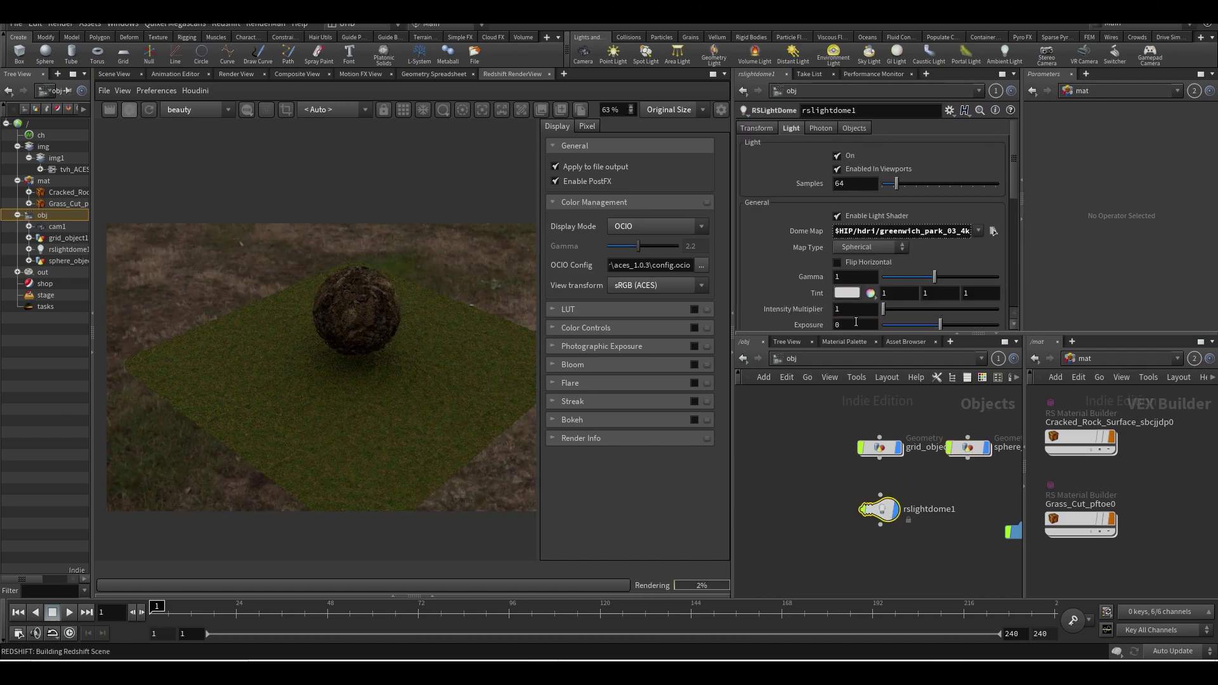
left_click(855, 309)
key("Return")
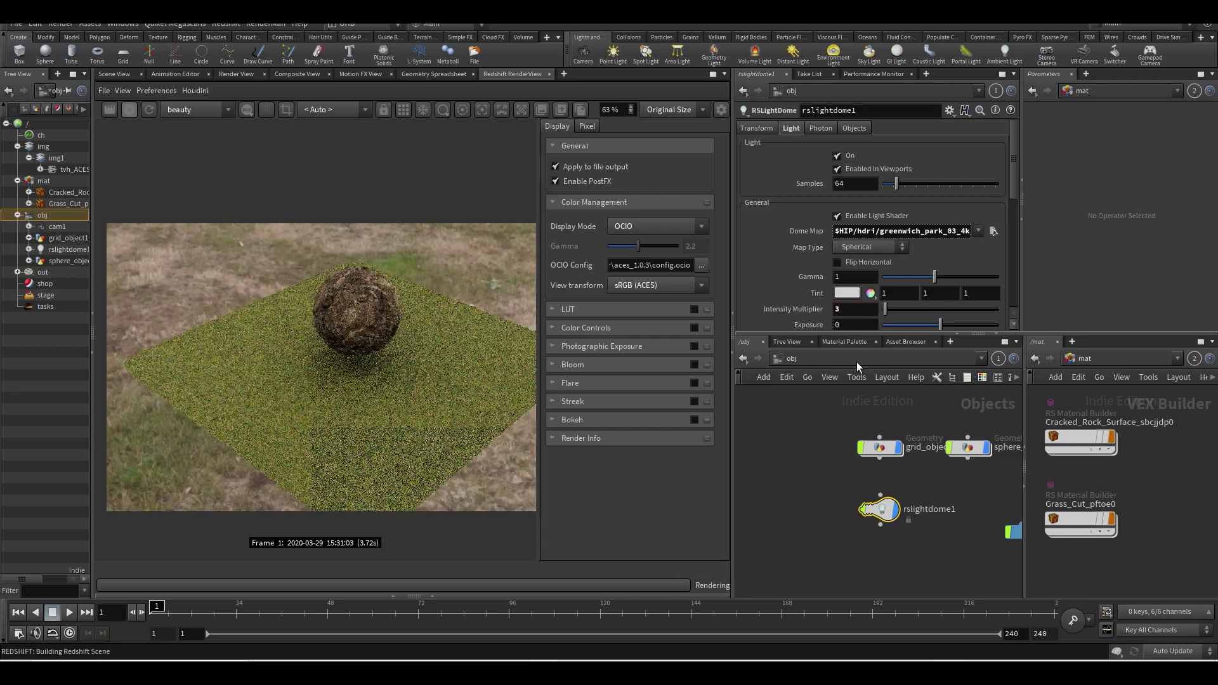
left_click(934, 580)
middle_click_drag(935, 580, 900, 553)
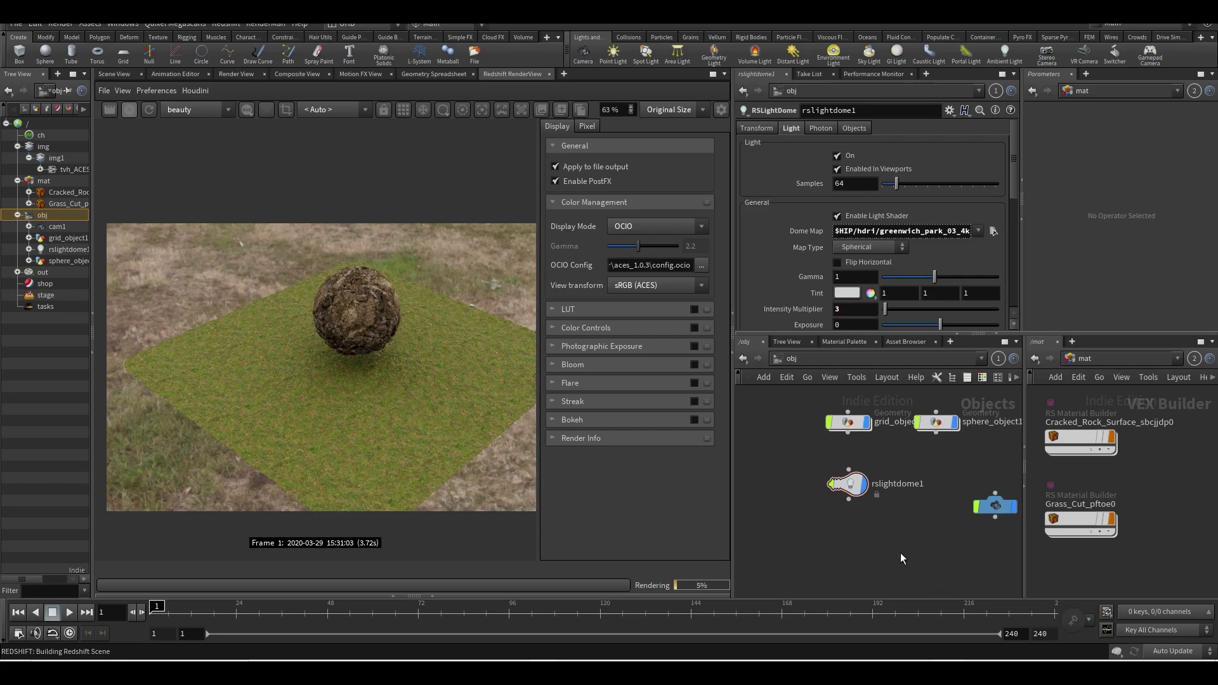
key("ctrl+s")
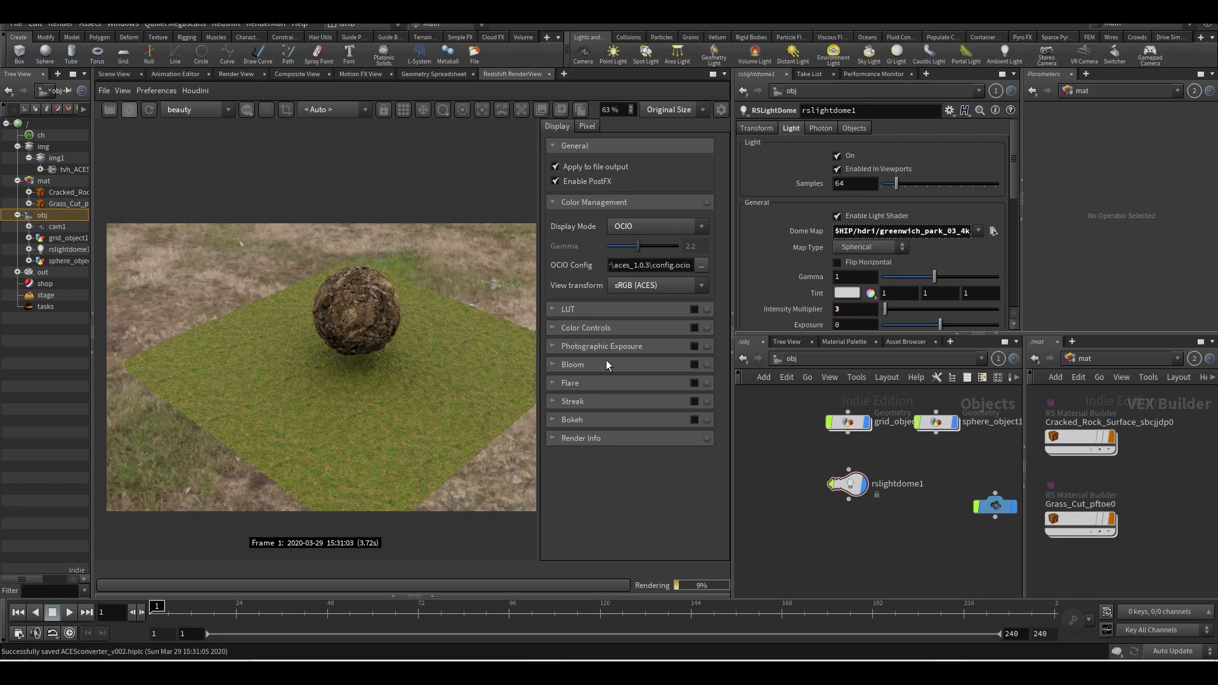
Uncheck Enable Background on the dome light so the render background is black.
scroll(273, 367, "up", 2)
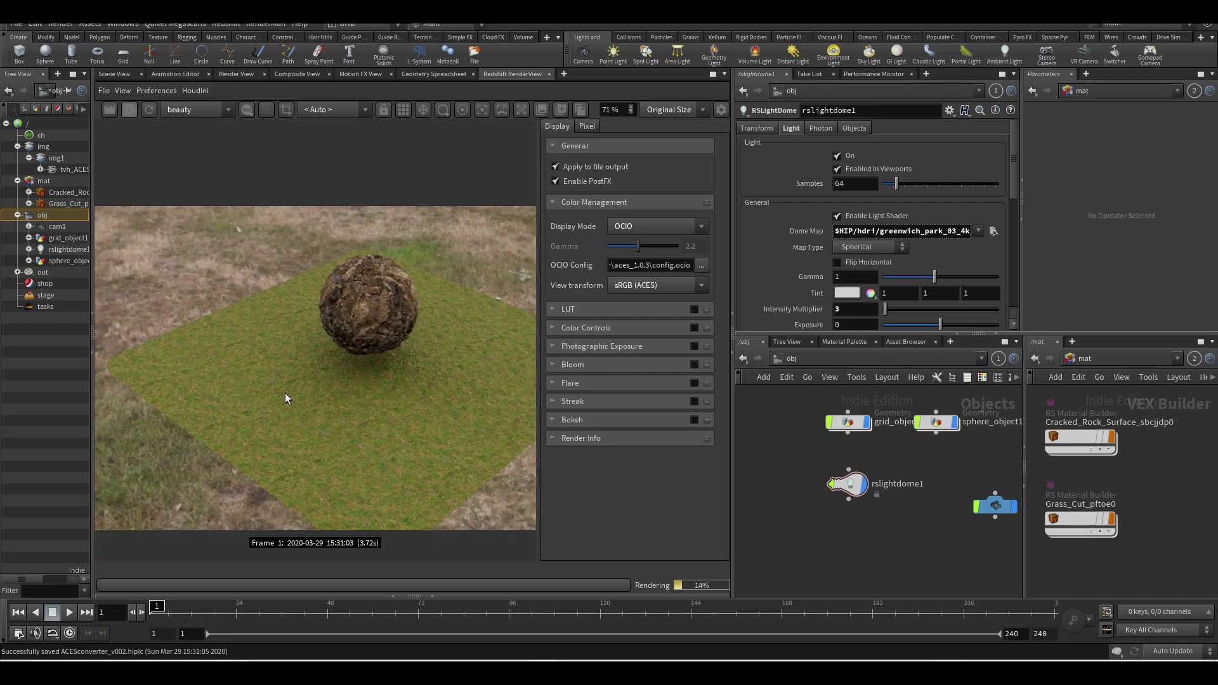
scroll(852, 271, "down", 2)
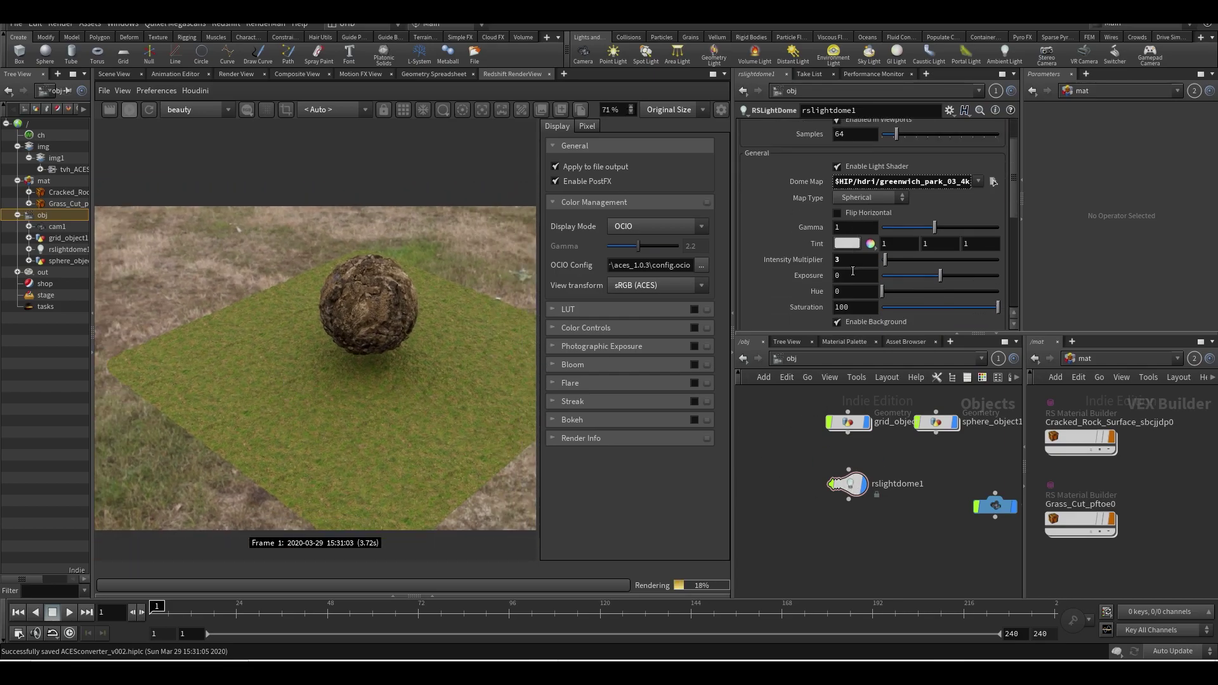
left_click(839, 323)
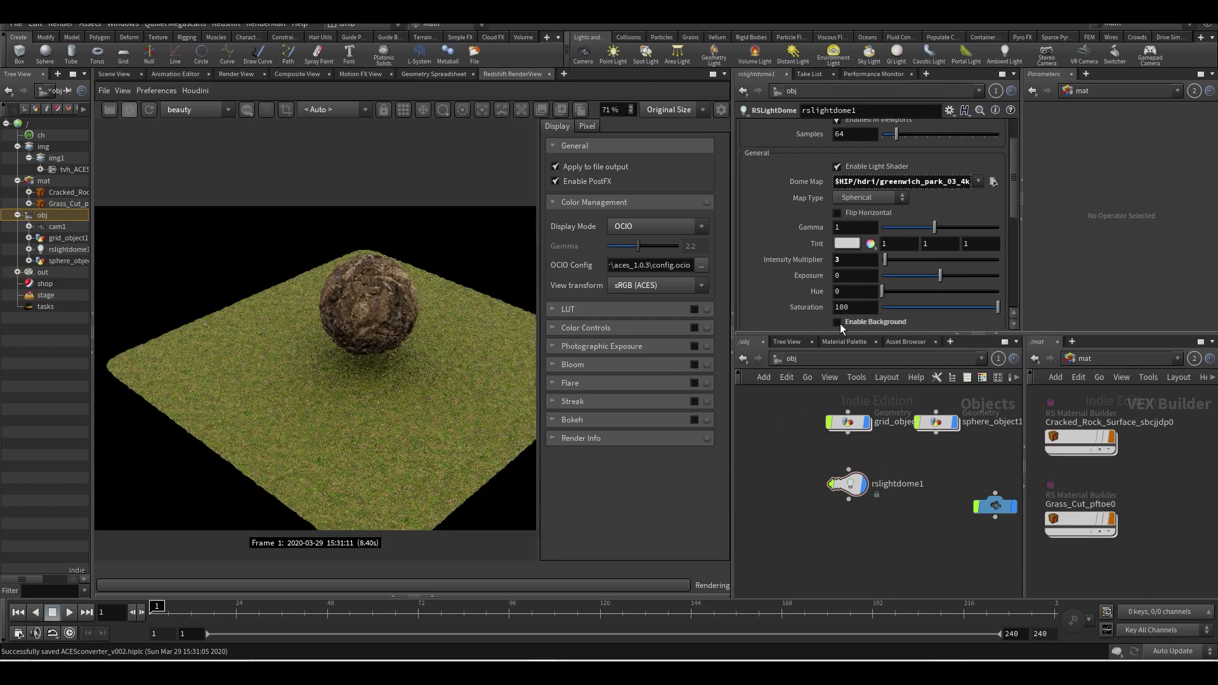
Inside img1, add a second ACES convert node, tvh_ACES_convert2, beside the first.
left_click(836, 363)
left_click(848, 397)
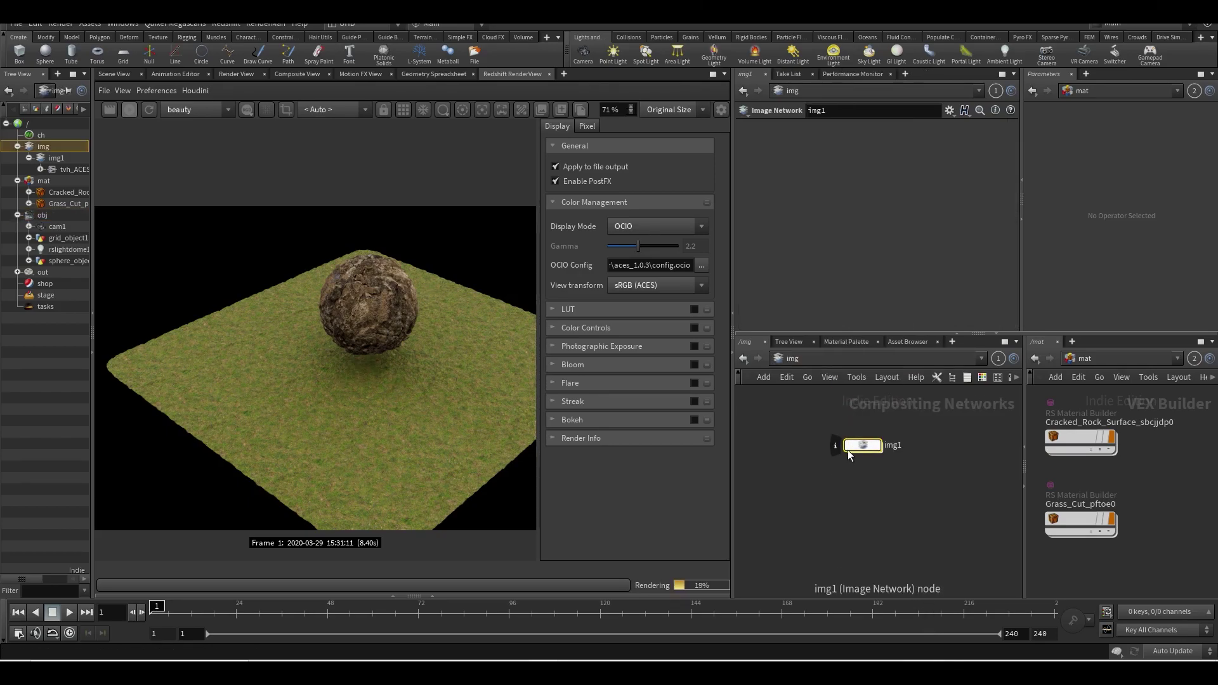
double_click(850, 455)
key("Tab")
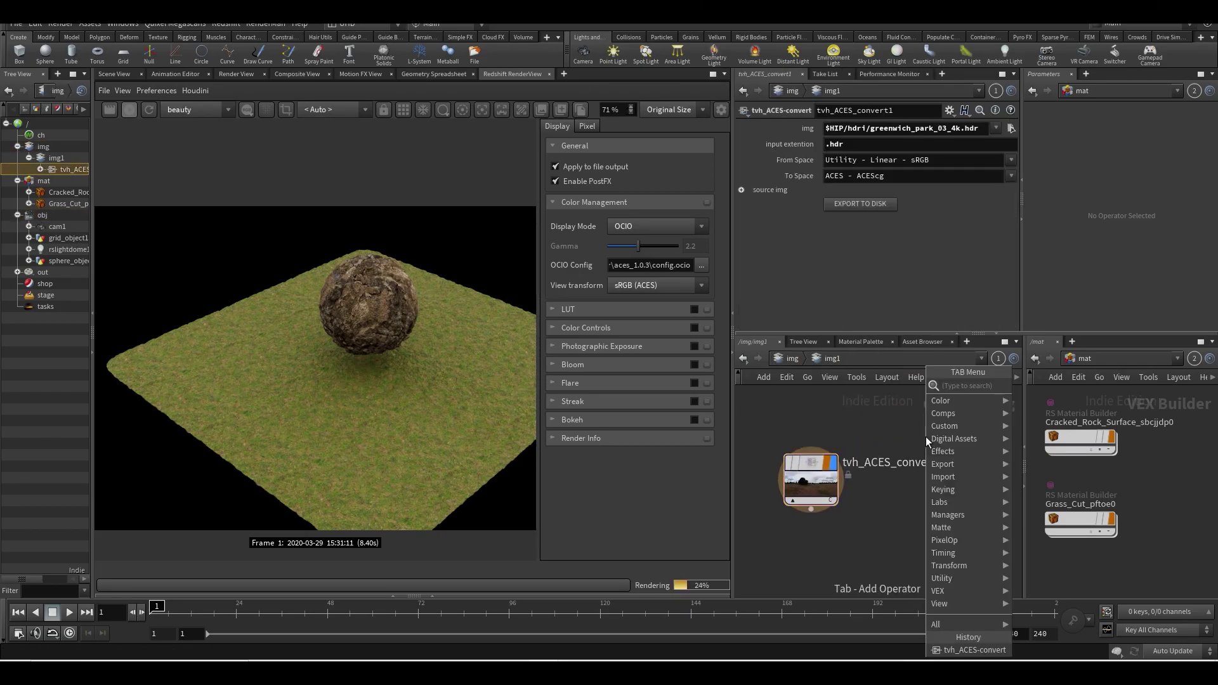
mouse_move(922, 435)
left_click(1080, 387)
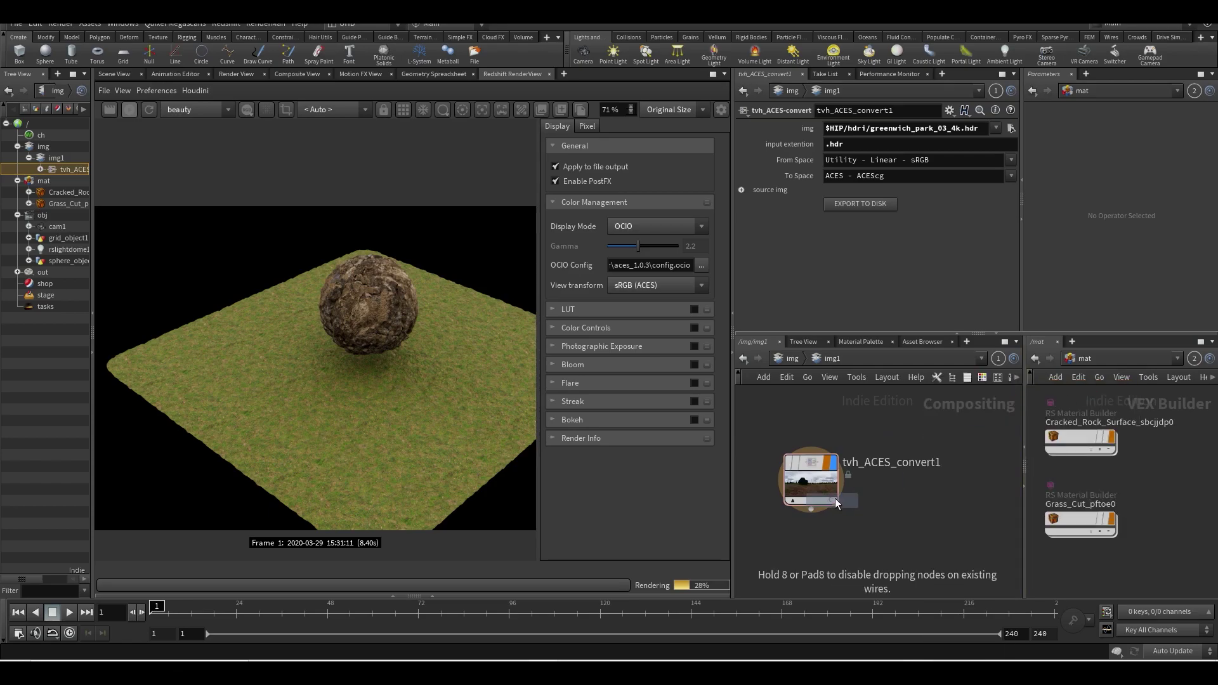
left_click(908, 502)
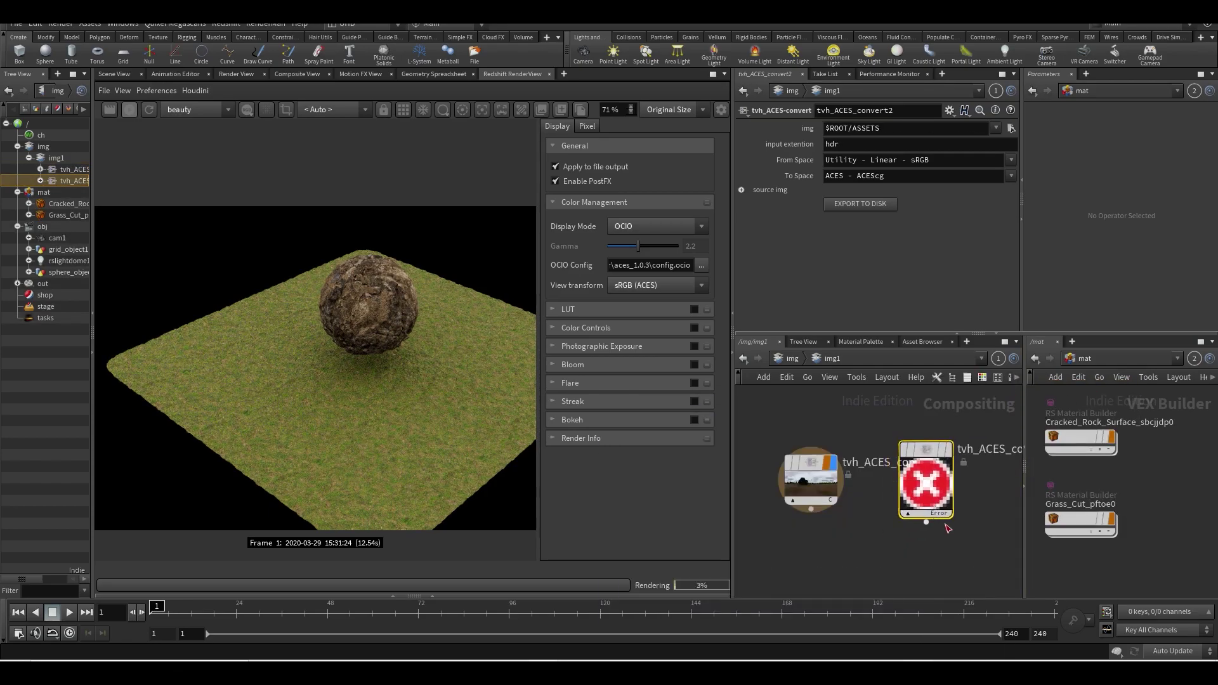
Copy the full albedo file path from the Cracked_Rock_Surface material.
scroll(885, 509, "down", 3)
mouse_move(1069, 439)
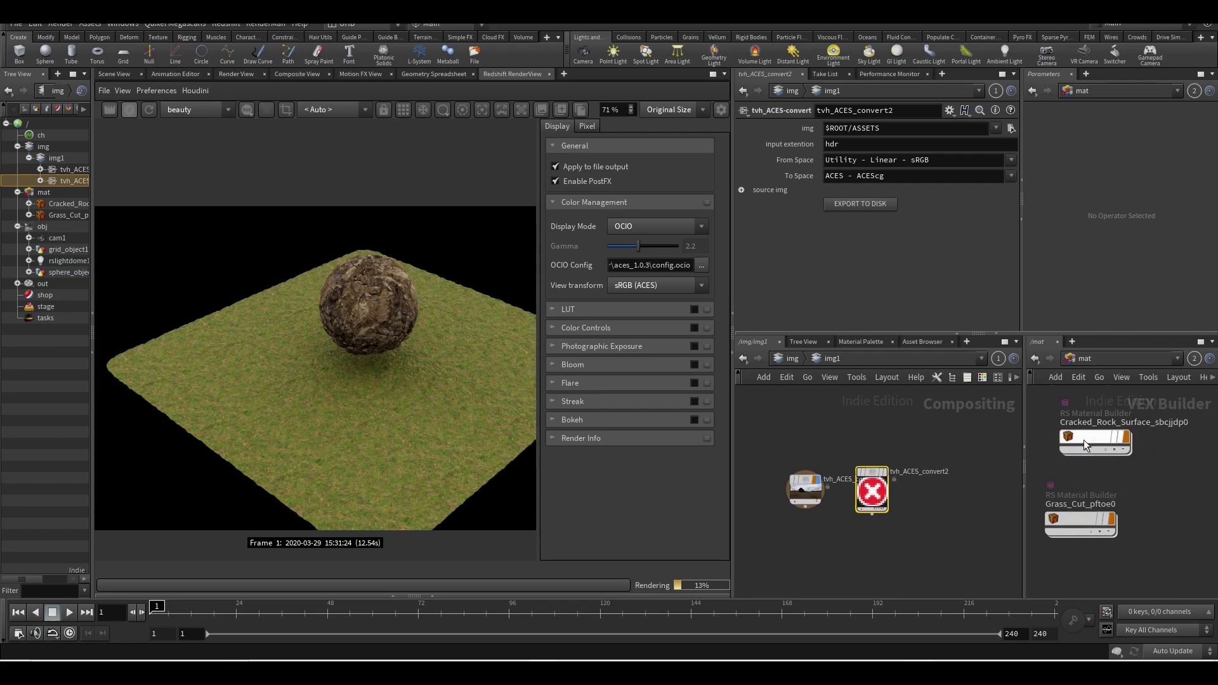
left_click(1067, 439)
double_click(1067, 440)
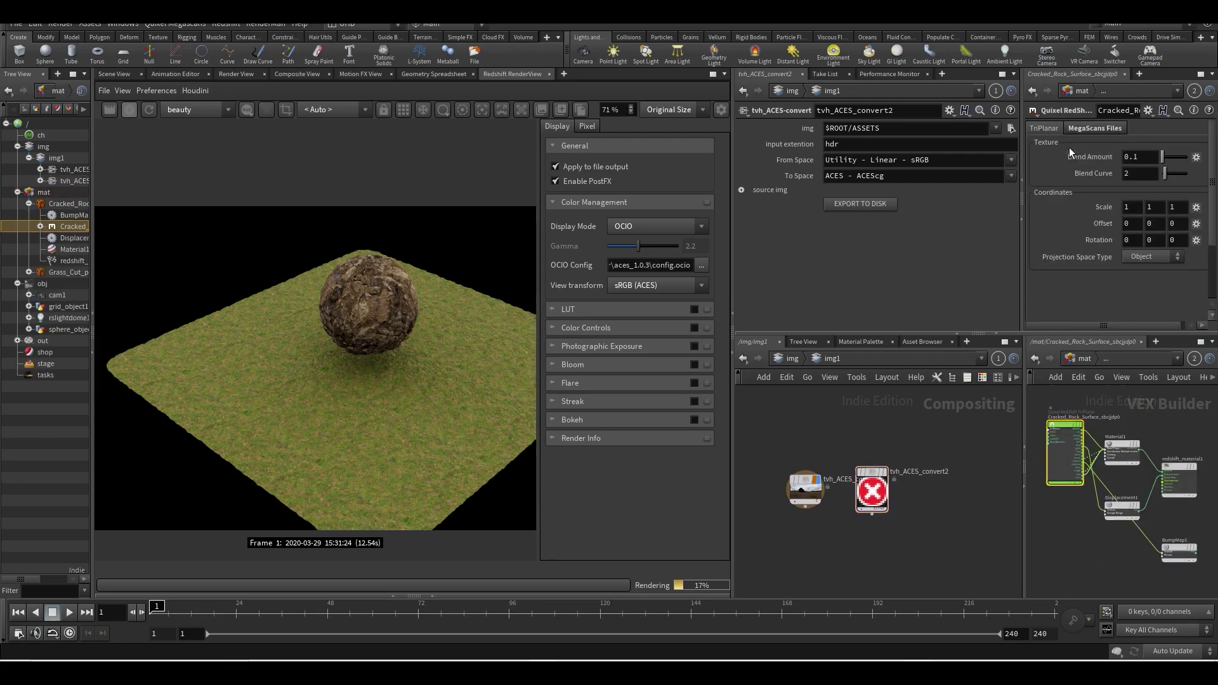
scroll(1079, 132, "up", 5)
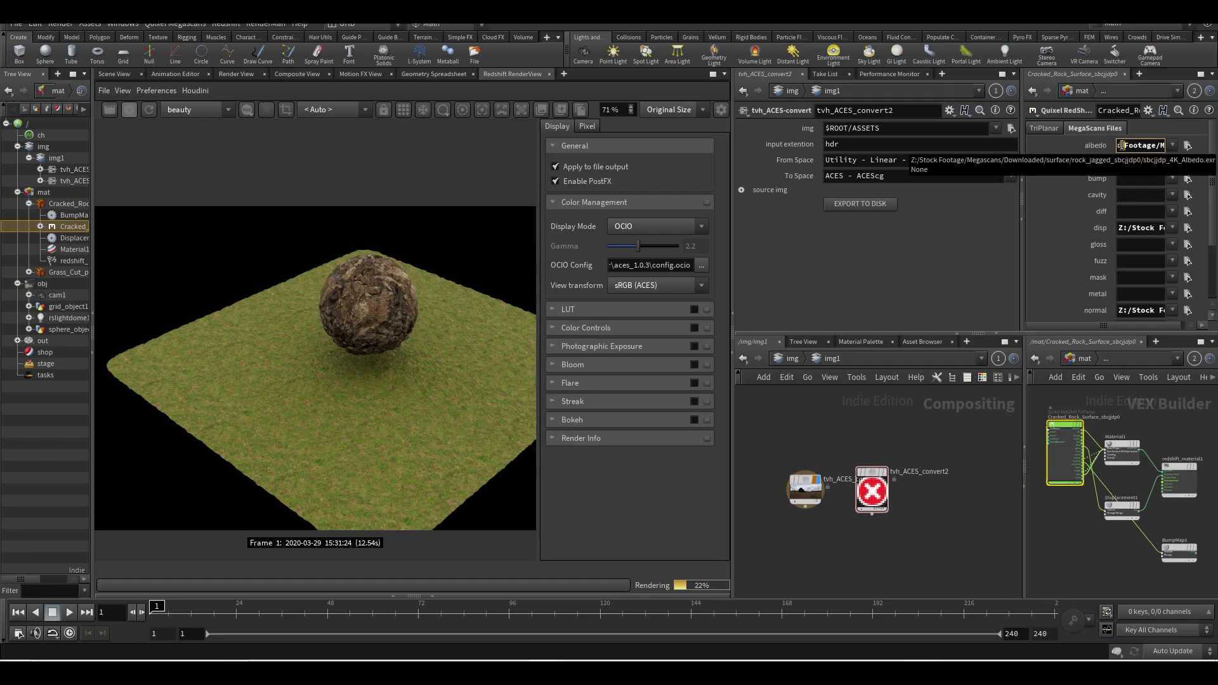
key("alt+e")
left_click_drag(1126, 96, 614, 65)
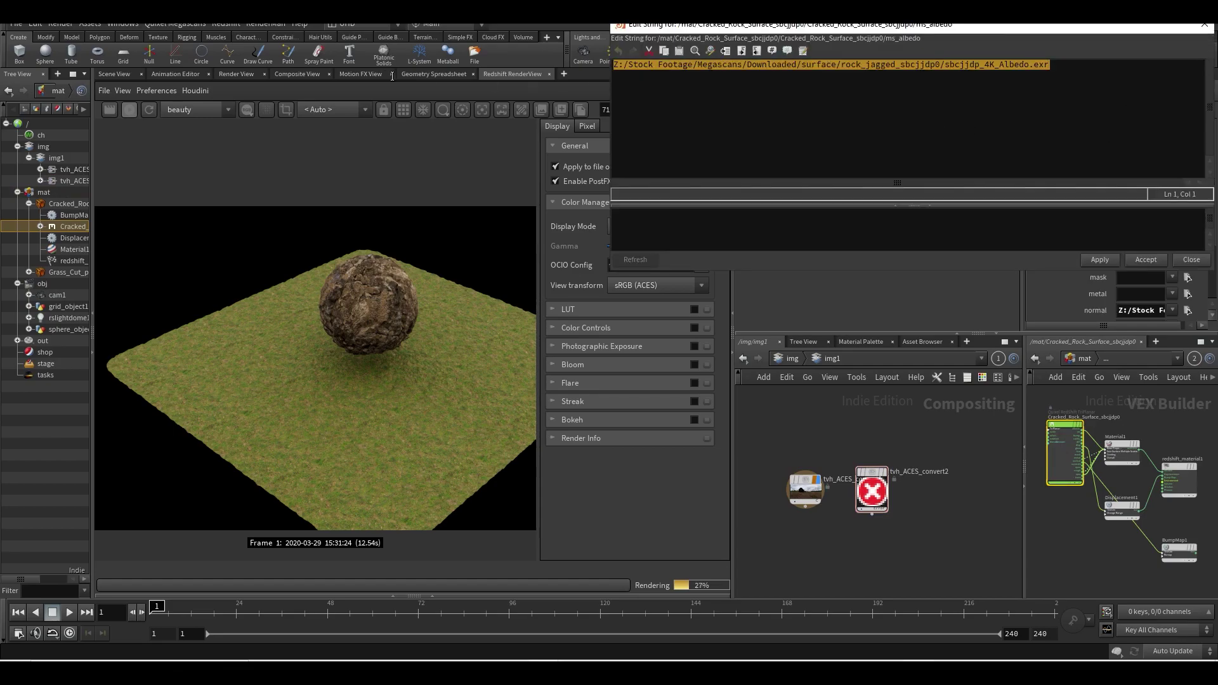
left_click(1204, 25)
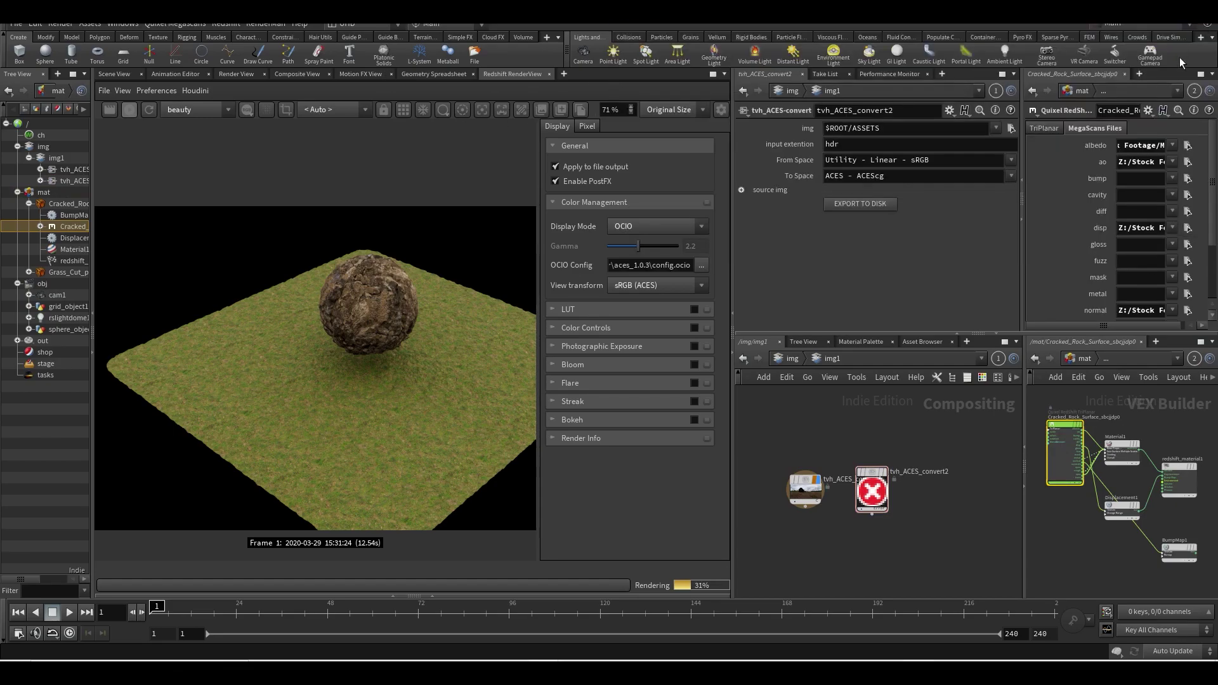
Paste the rock albedo path into tvh_ACES_convert2's image field and set input extension to .exr.
left_click(872, 492)
left_click_drag(888, 128, 778, 123)
key("ctrl+v")
key("Tab")
key("BackSpace")
key("BackSpace")
key("BackSpace")
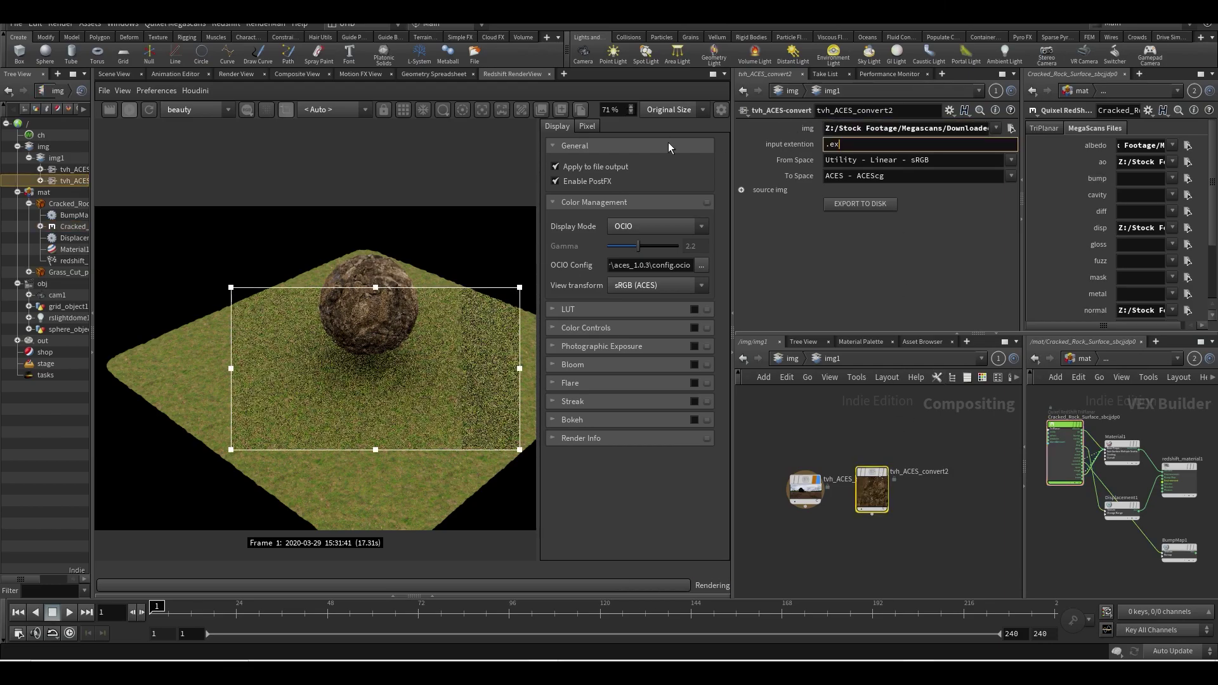
type(".exr")
key("Return")
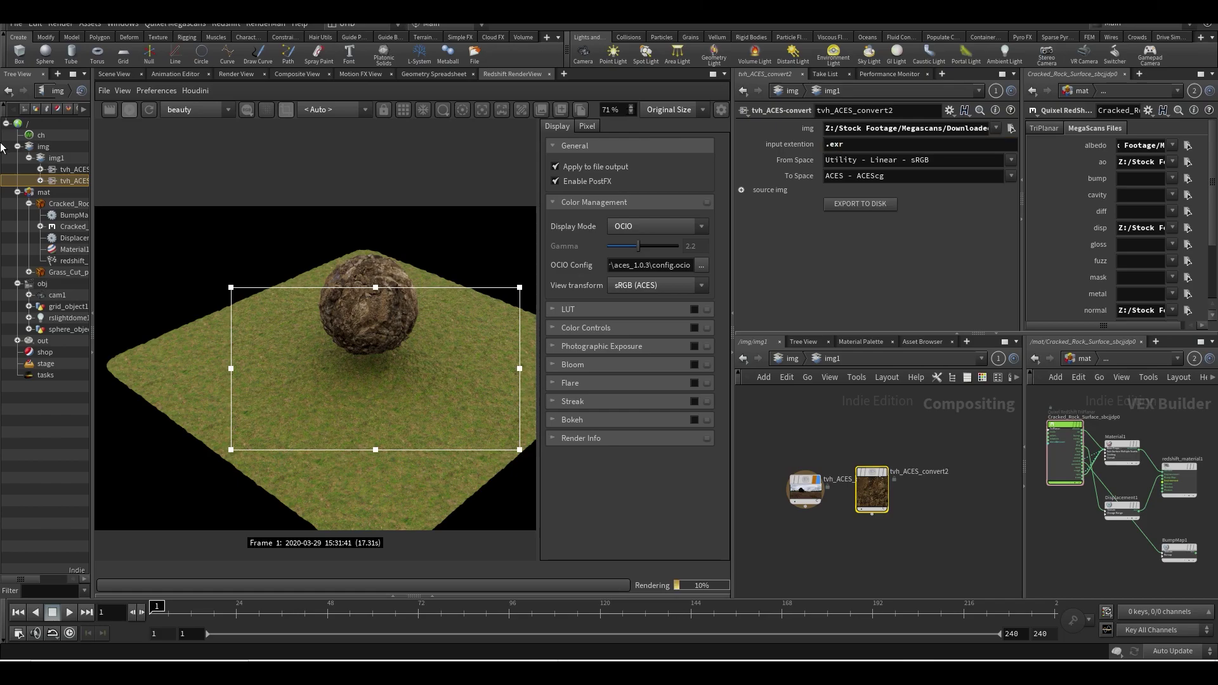
left_click(127, 109)
Export the ACEScg rock albedo to disk and load sbcjjdp_4K_Albedo_ACES.exr as the rock's albedo.
left_click(285, 111)
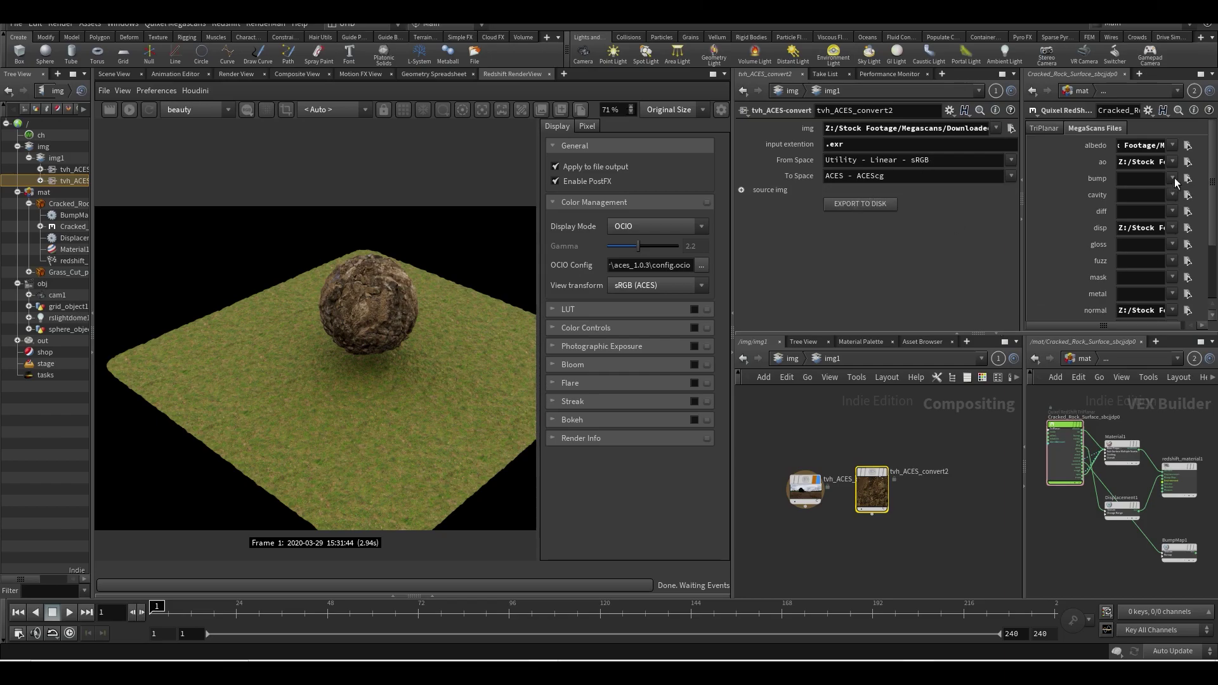
left_click(865, 207)
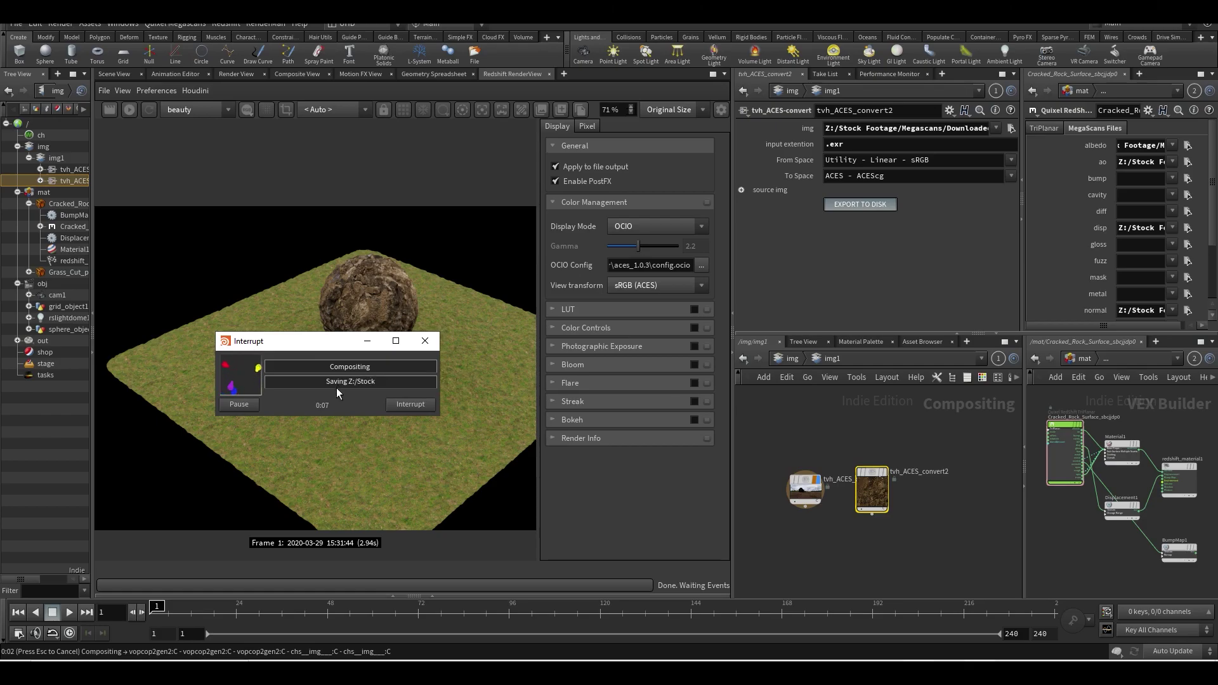
left_click(1188, 145)
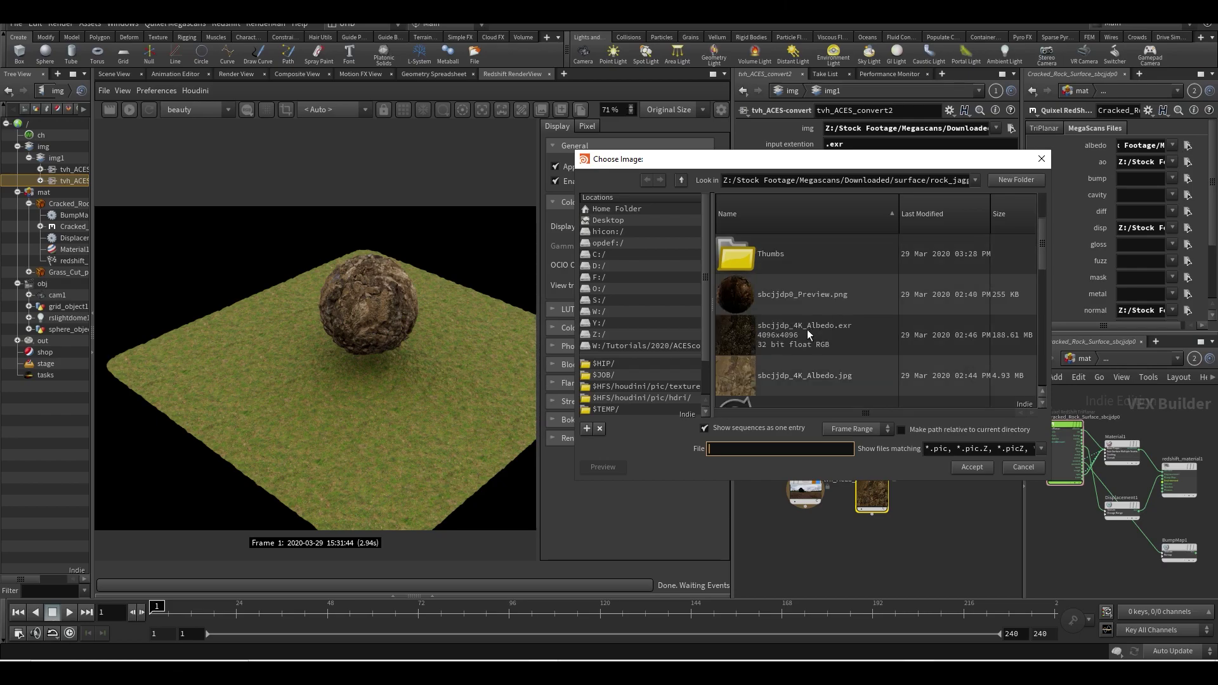
scroll(826, 345, "down", 1)
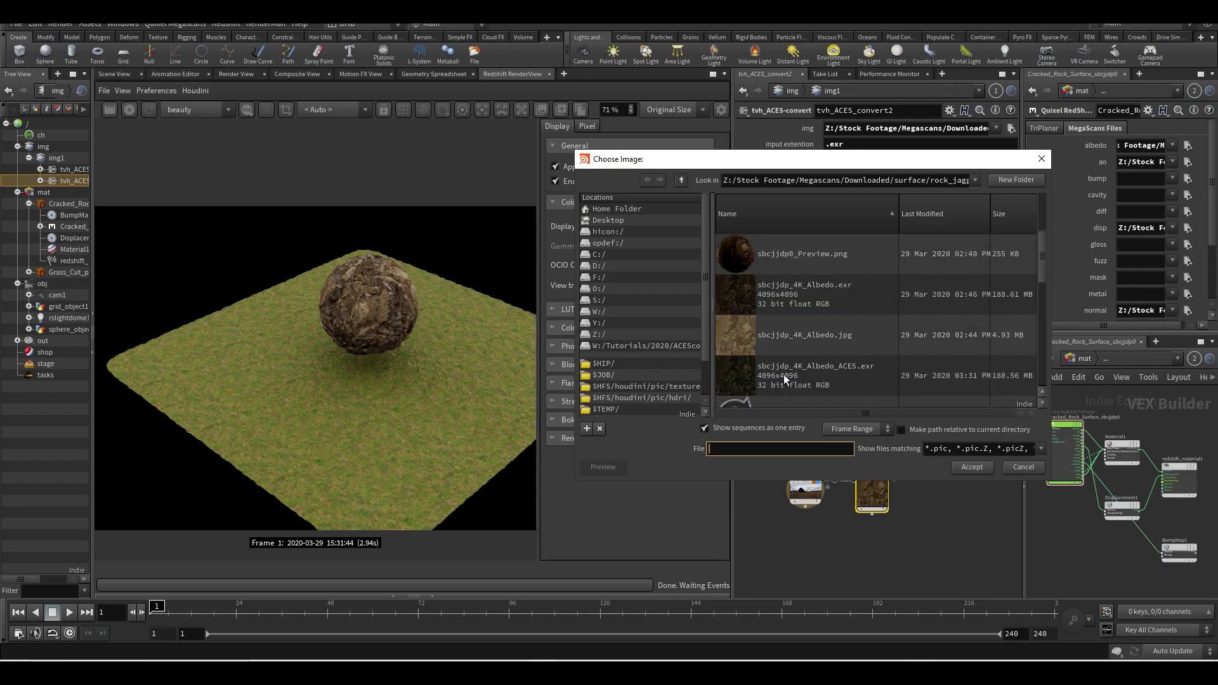
left_click(818, 372)
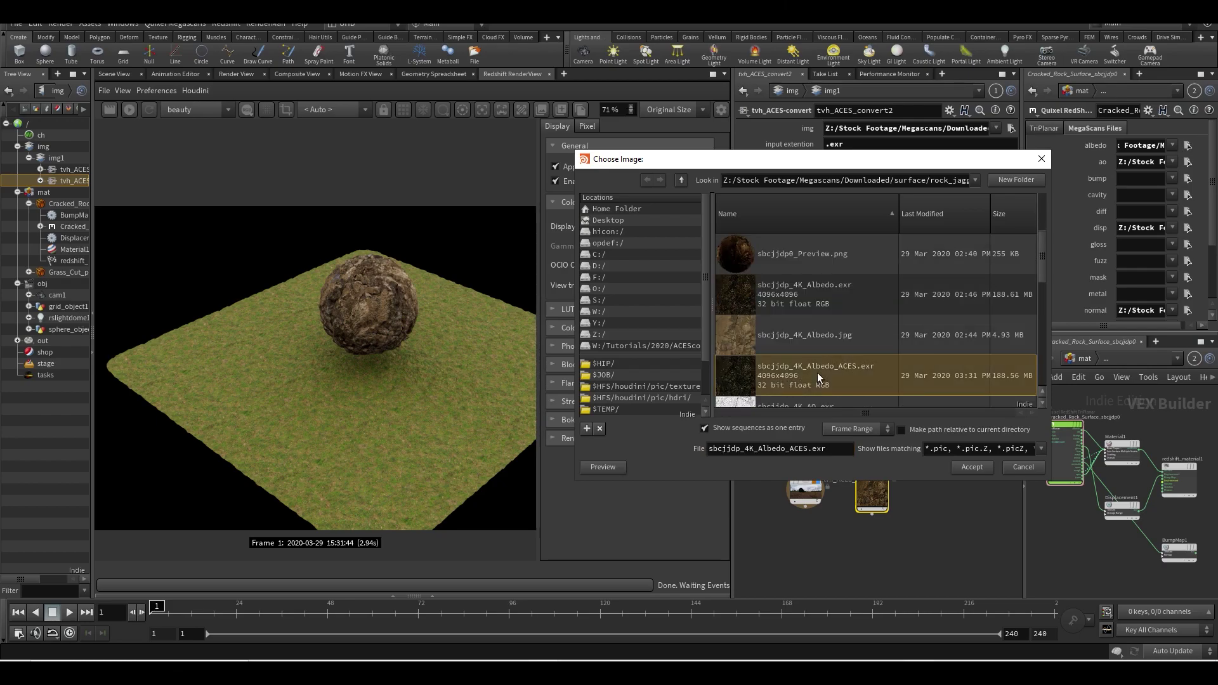
left_click(971, 467)
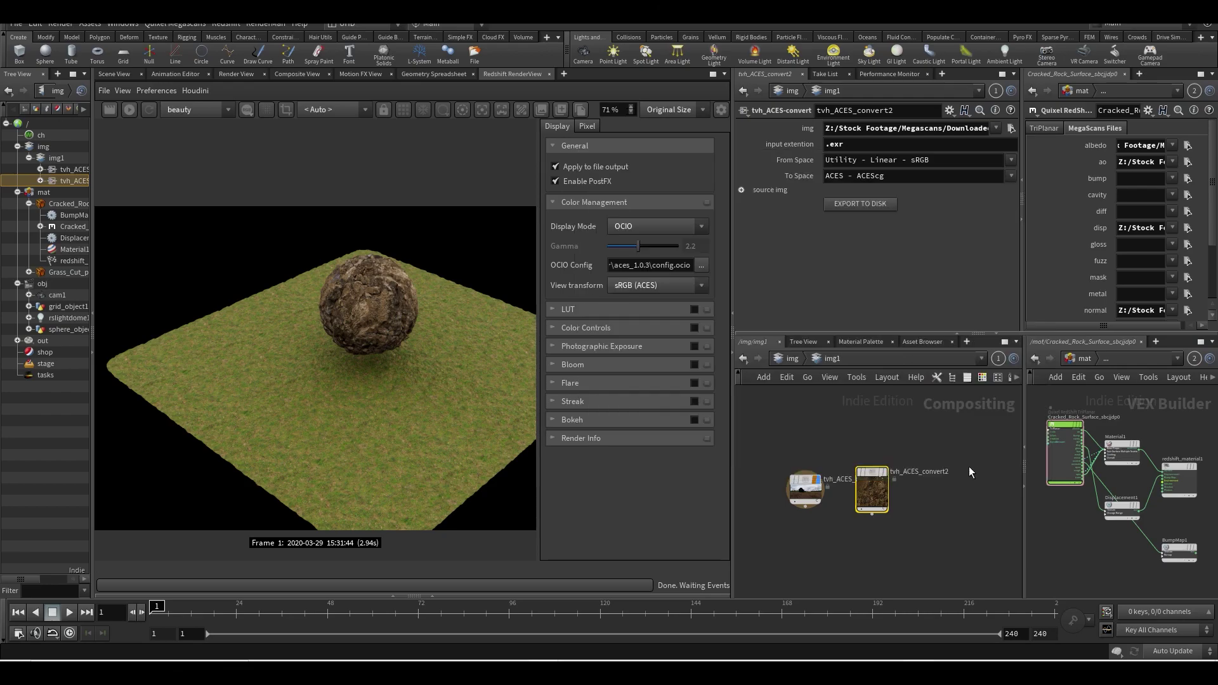
left_click(130, 109)
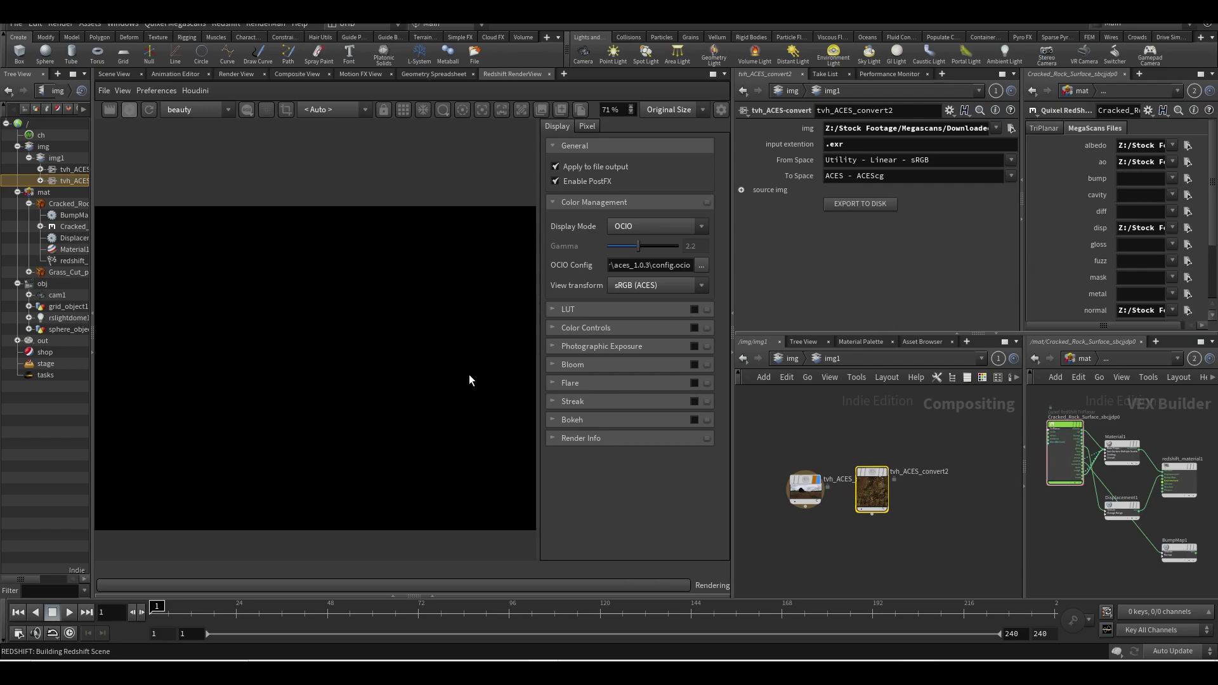
Load the original sbcjjdp_4K_Albedo.exr into the rock albedo slot for comparison.
scroll(444, 381, "down", 1)
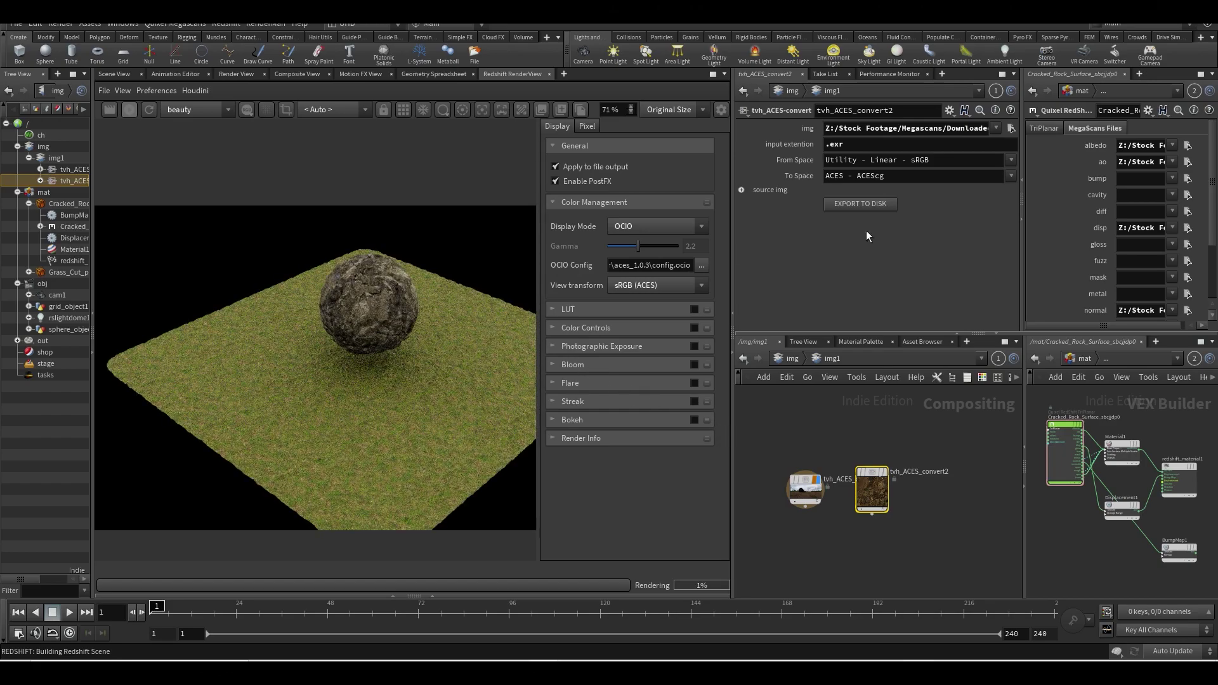
left_click(1188, 145)
scroll(814, 336, "down", 2)
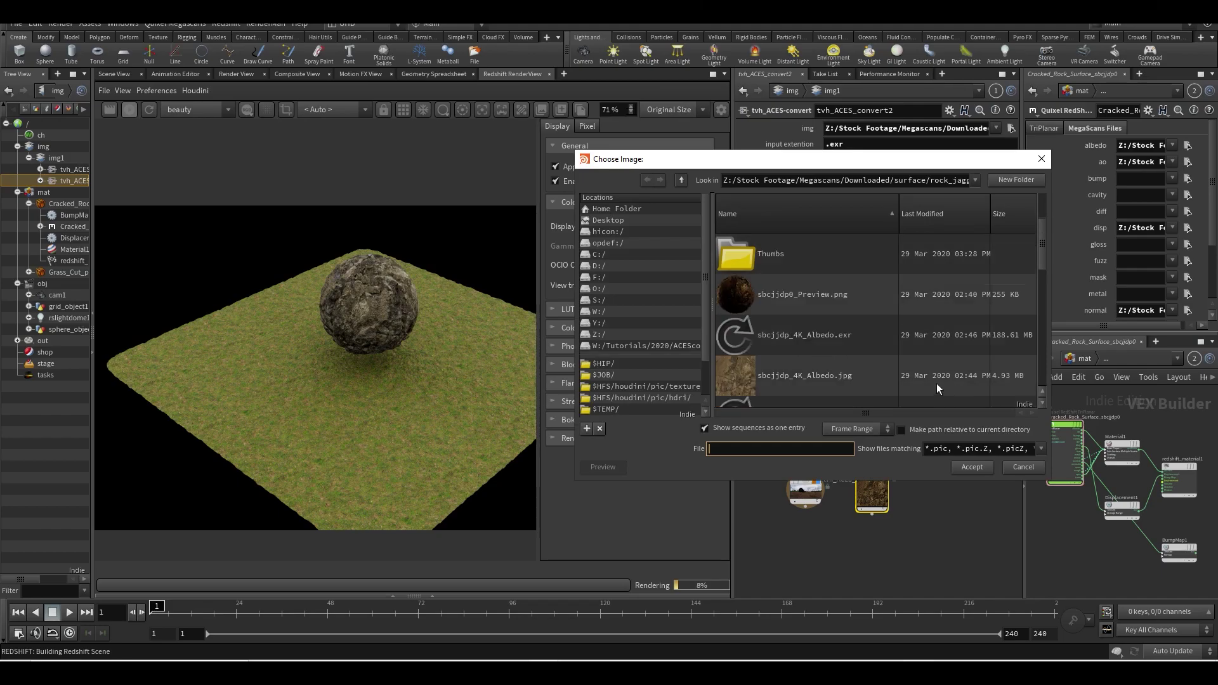
left_click(767, 341)
double_click(767, 341)
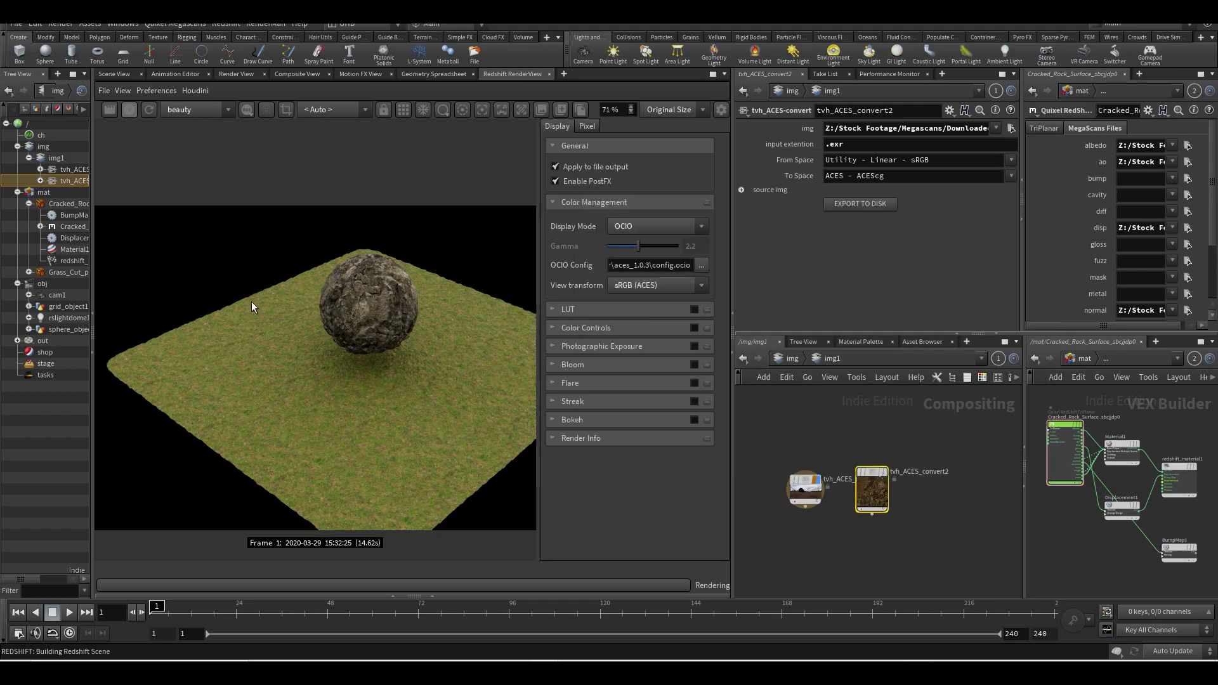
Switch the albedo back to sbcjjdp_4K_Albedo_ACES.exr and stop the finished render.
left_click(1188, 146)
scroll(819, 339, "down", 1)
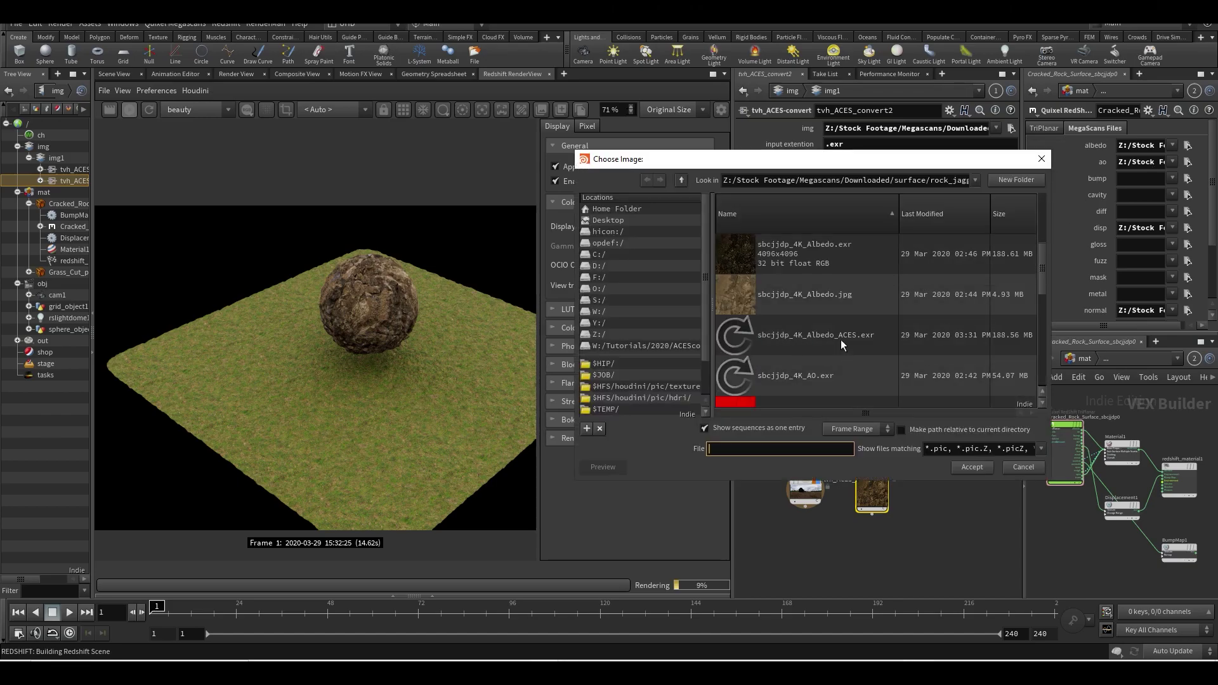
left_click(841, 337)
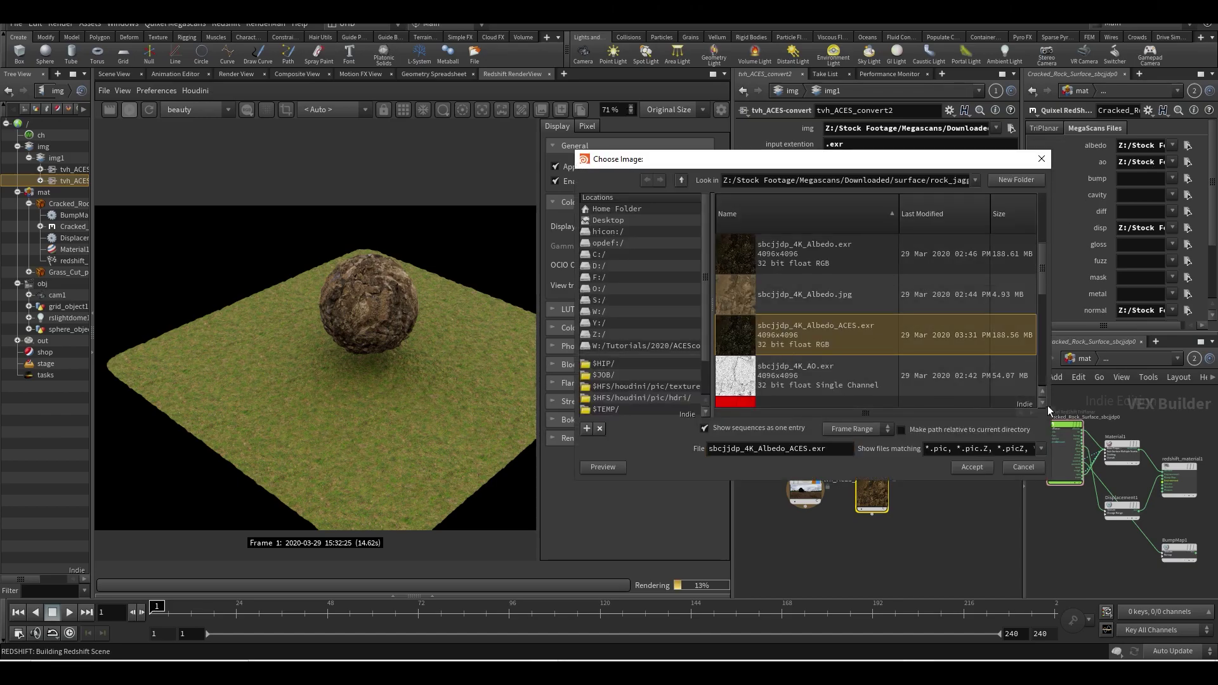
left_click(984, 469)
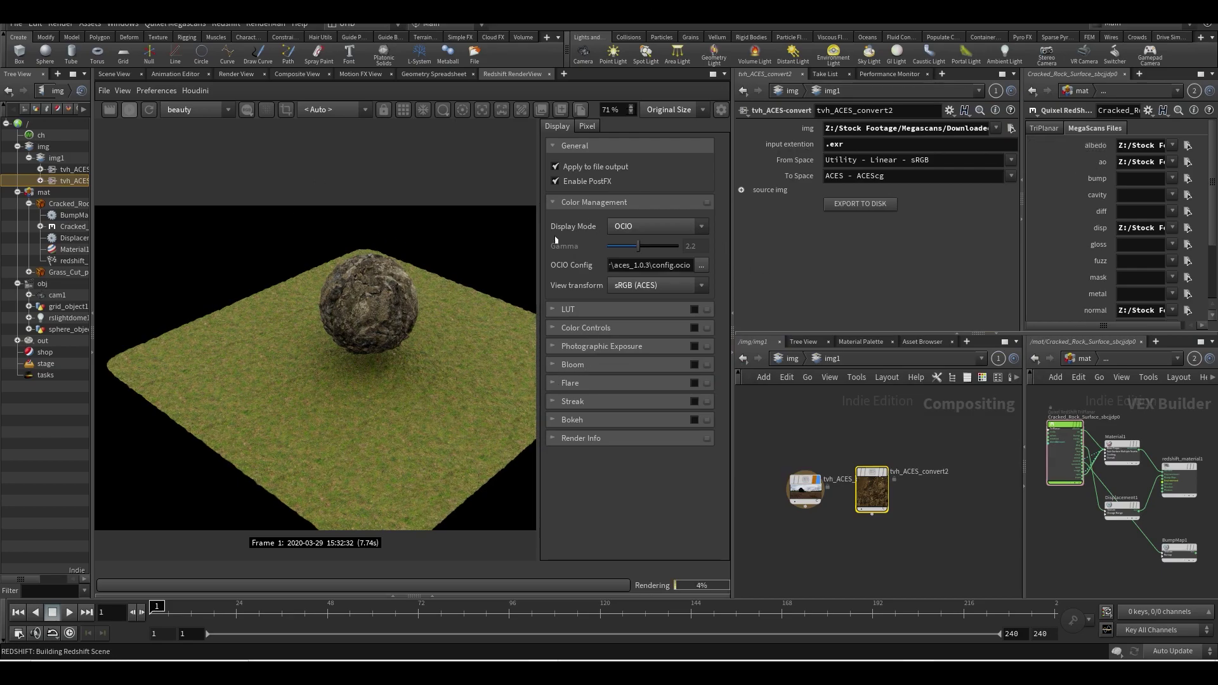
left_click(129, 111)
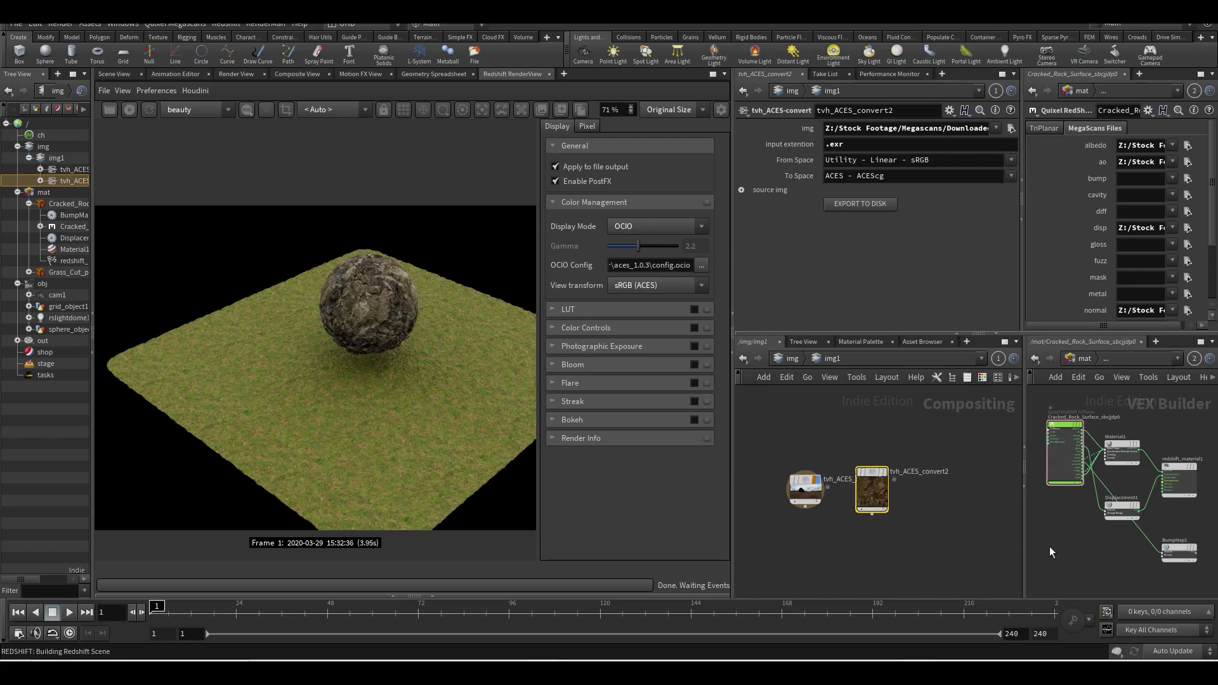
Open the Grass_Cut_pftoe0 material's albedo path in the string editor, then close the editor.
left_click(1085, 361)
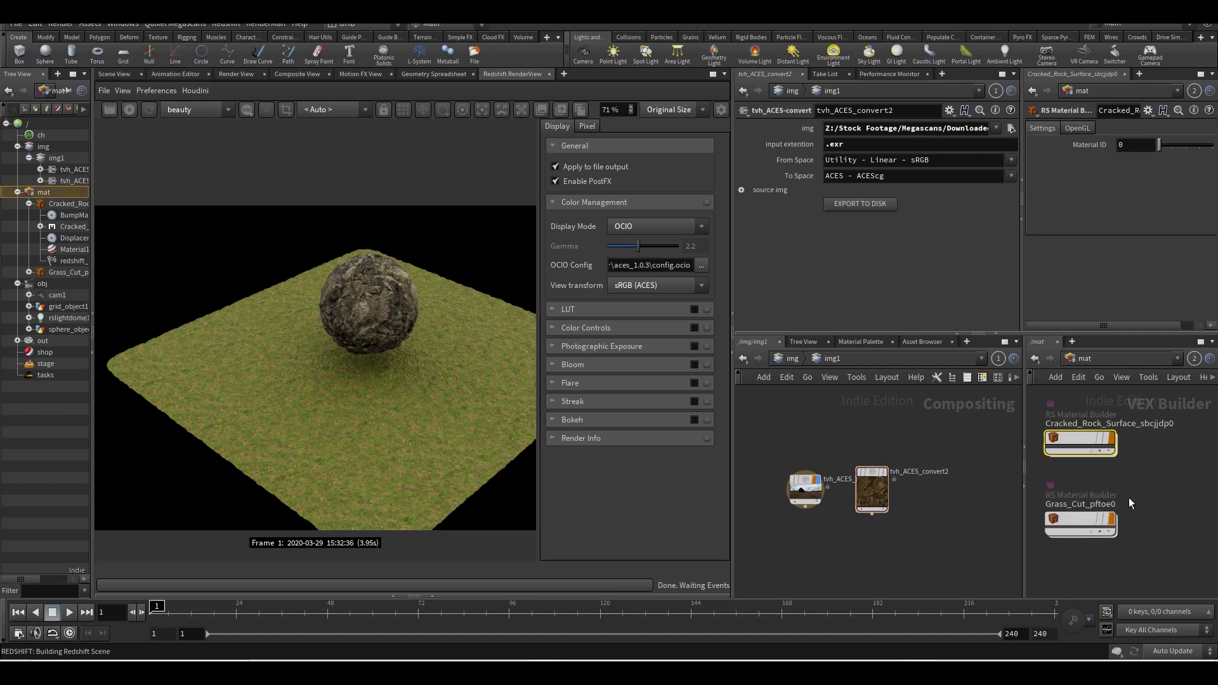
double_click(1062, 499)
left_click(1081, 128)
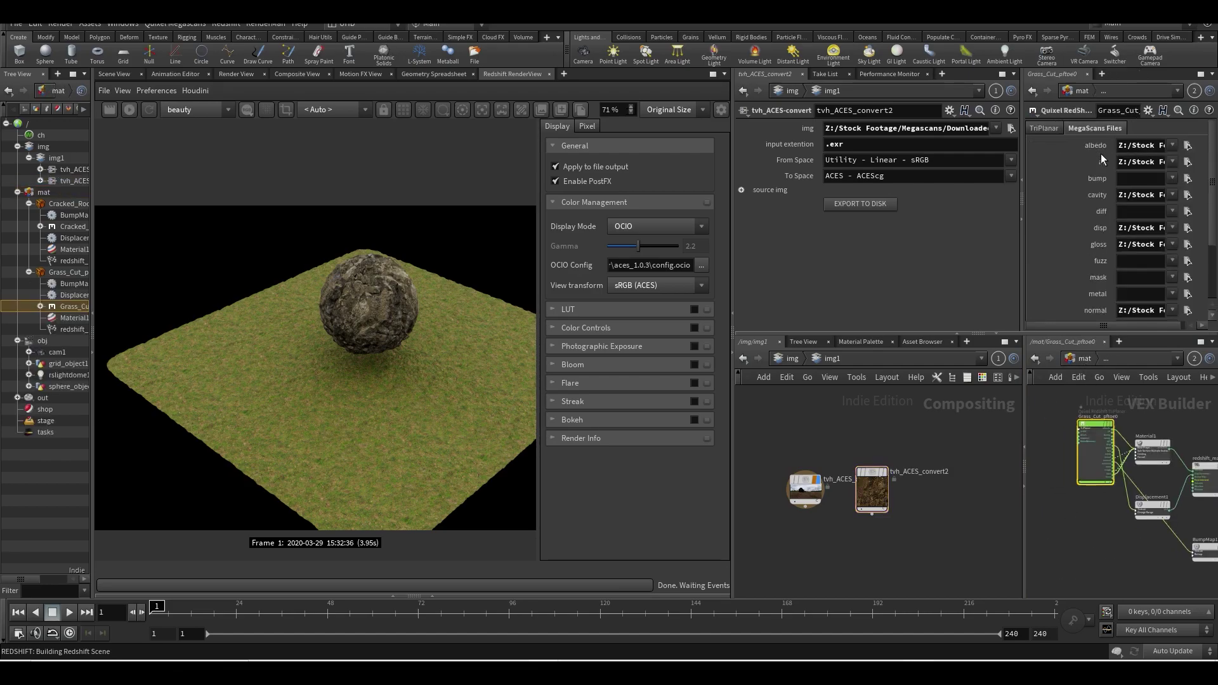
key("alt+e")
key("ctrl+a")
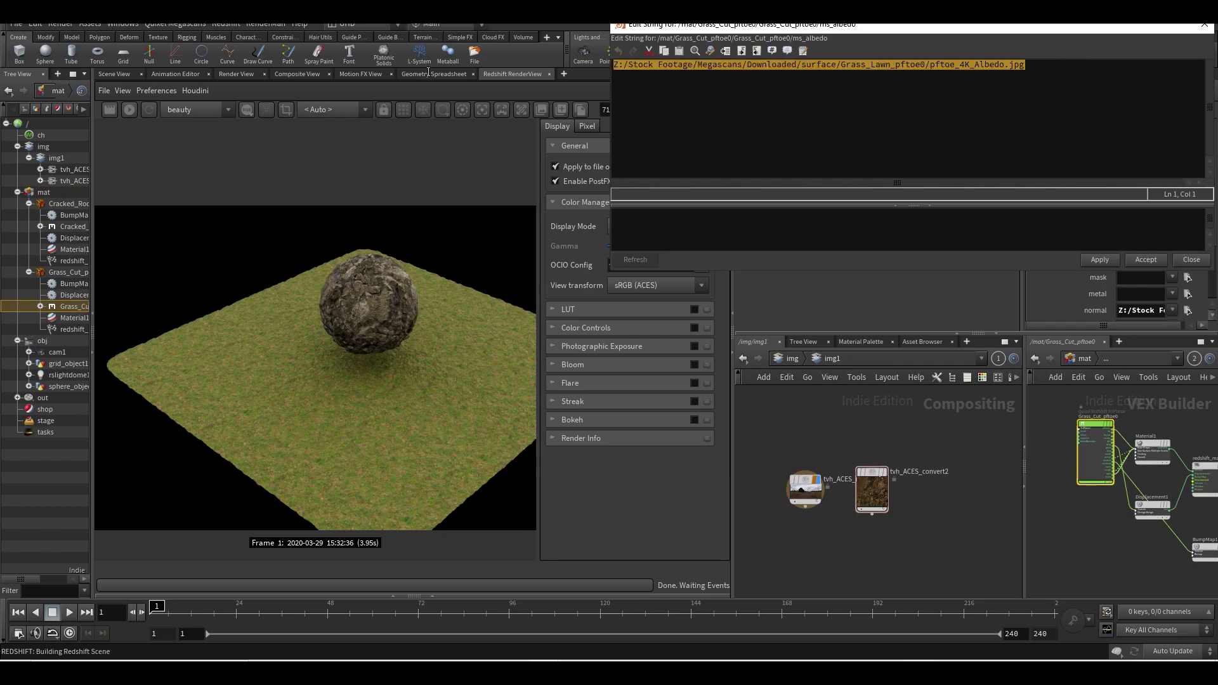
left_click_drag(1100, 29, 1000, 62)
key("alt+Tab")
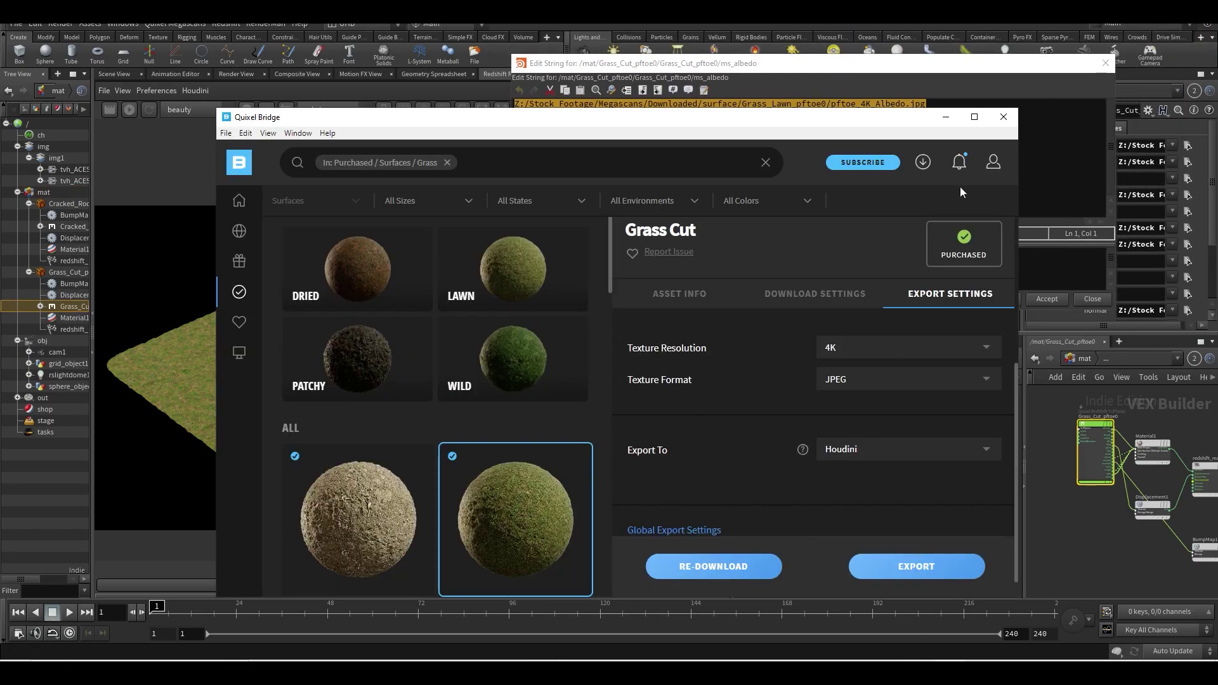
left_click(947, 119)
left_click(948, 125)
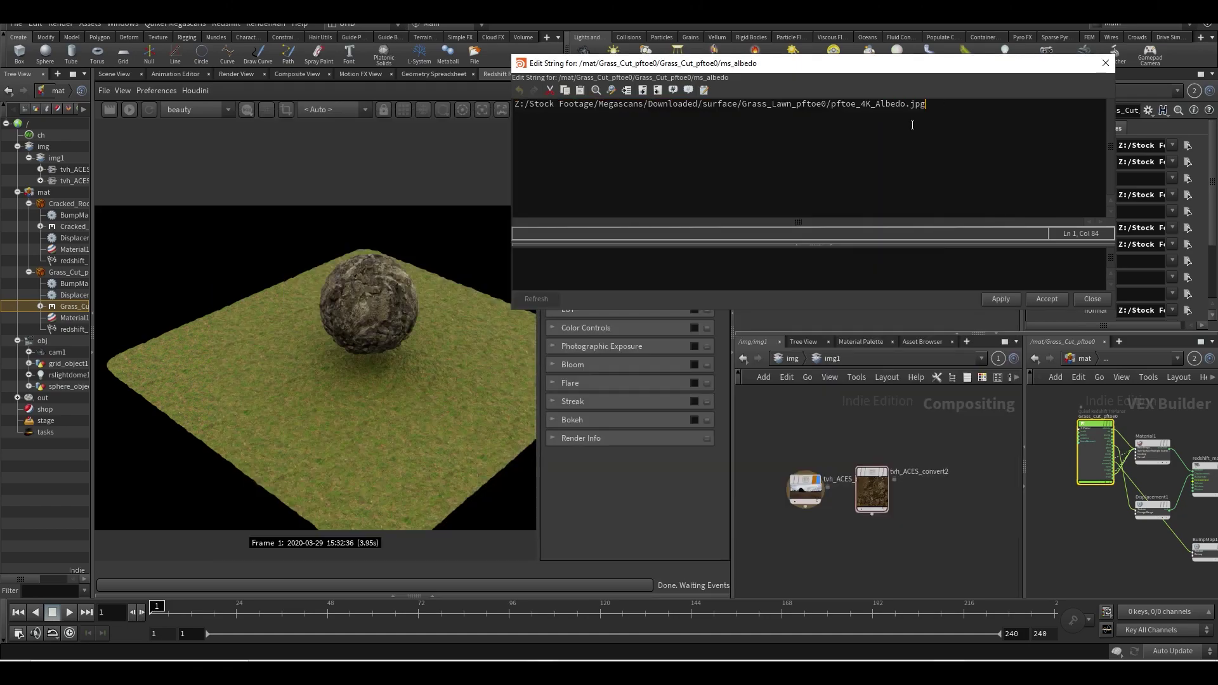
left_click_drag(866, 73, 710, 147)
triple_click(784, 186)
left_click(755, 179)
left_click(950, 139)
Copy the pftoe_4K_Albedo.jpg path into tvh_ACES_convert2's image field.
left_click(1146, 149)
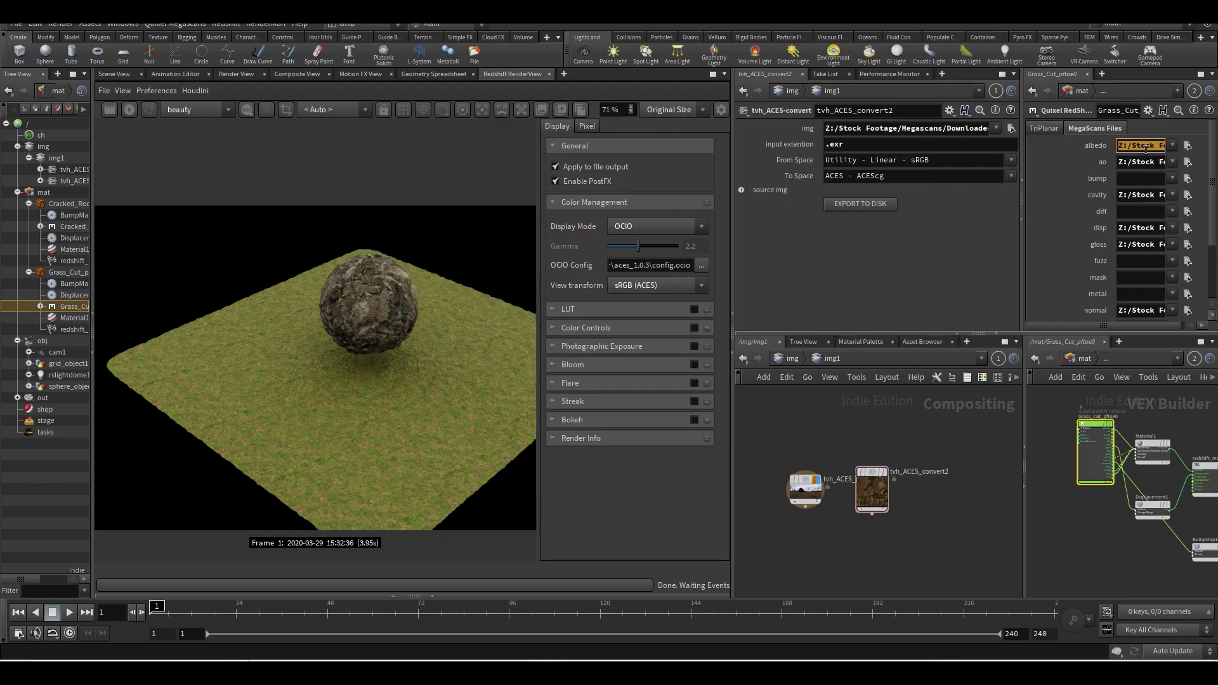
key("ctrl+c")
left_click(933, 129)
key("ctrl+v")
Commit the previous image path and add a third tvh_ACES_convert node to the network.
key("Return")
left_click(877, 498)
key("Tab")
type("t")
left_click(997, 385)
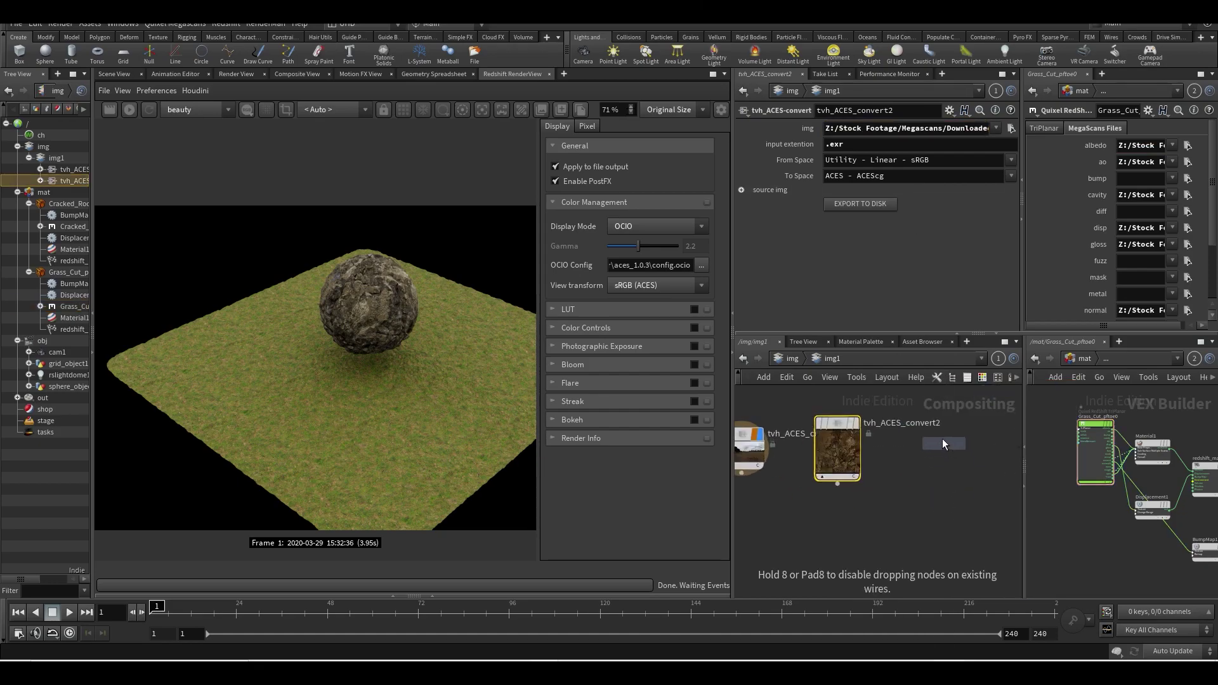
left_click(940, 438)
Point the new node's img at the grass albedo file with a .jpg extension.
left_click(854, 128)
key("ctrl+v")
left_click_drag(916, 128, 1088, 127)
key("Tab")
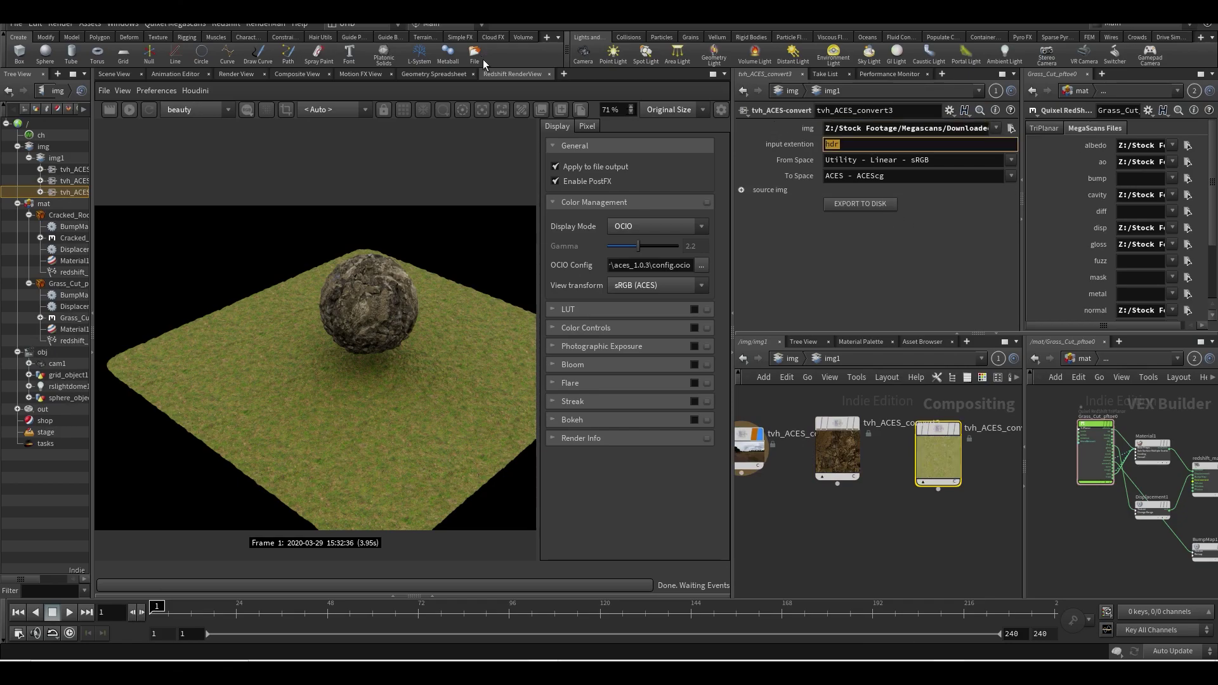
key("BackSpace")
type("g")
key("Return")
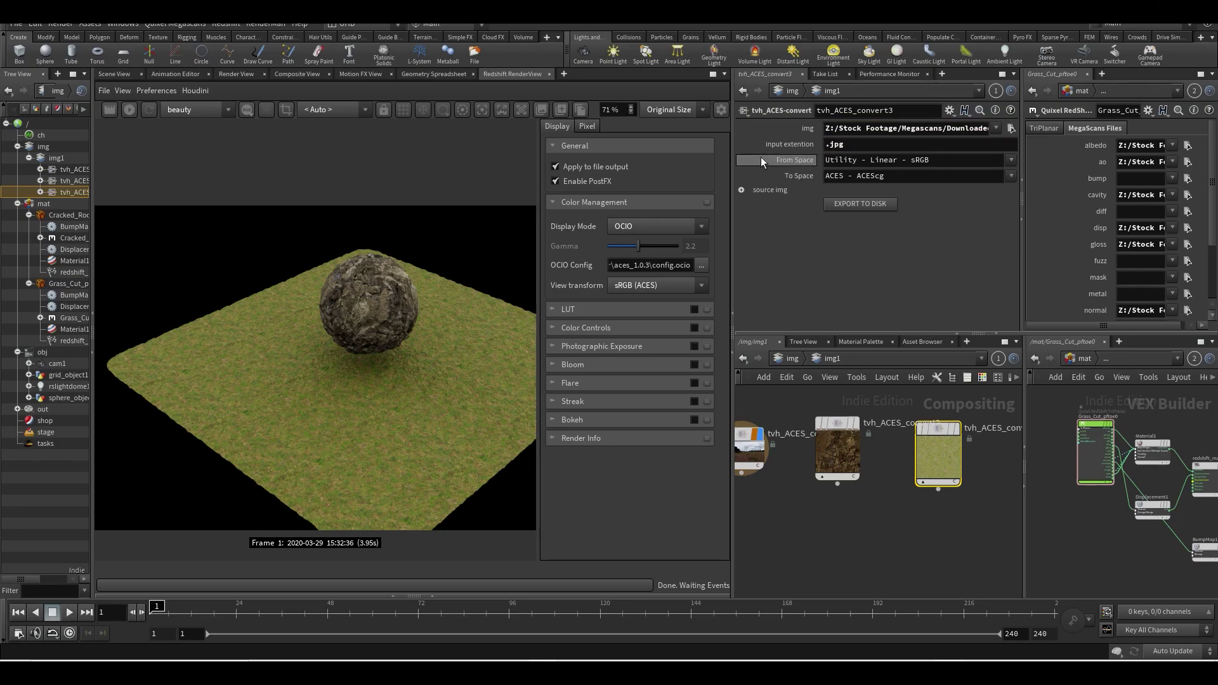
Set From Space to Utility - sRGB - Texture, export the grass albedo as ACEScg, and rearrange the nodes.
left_click(1010, 163)
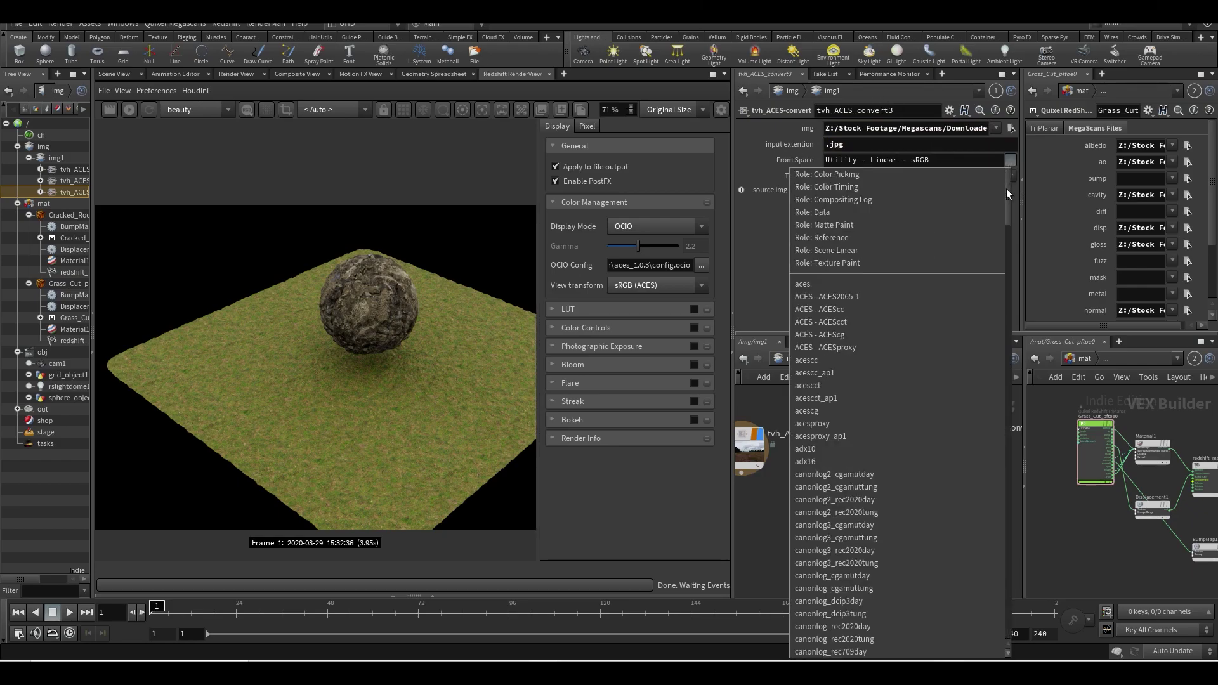
scroll(999, 374, "down", 10)
scroll(1015, 584, "down", 10)
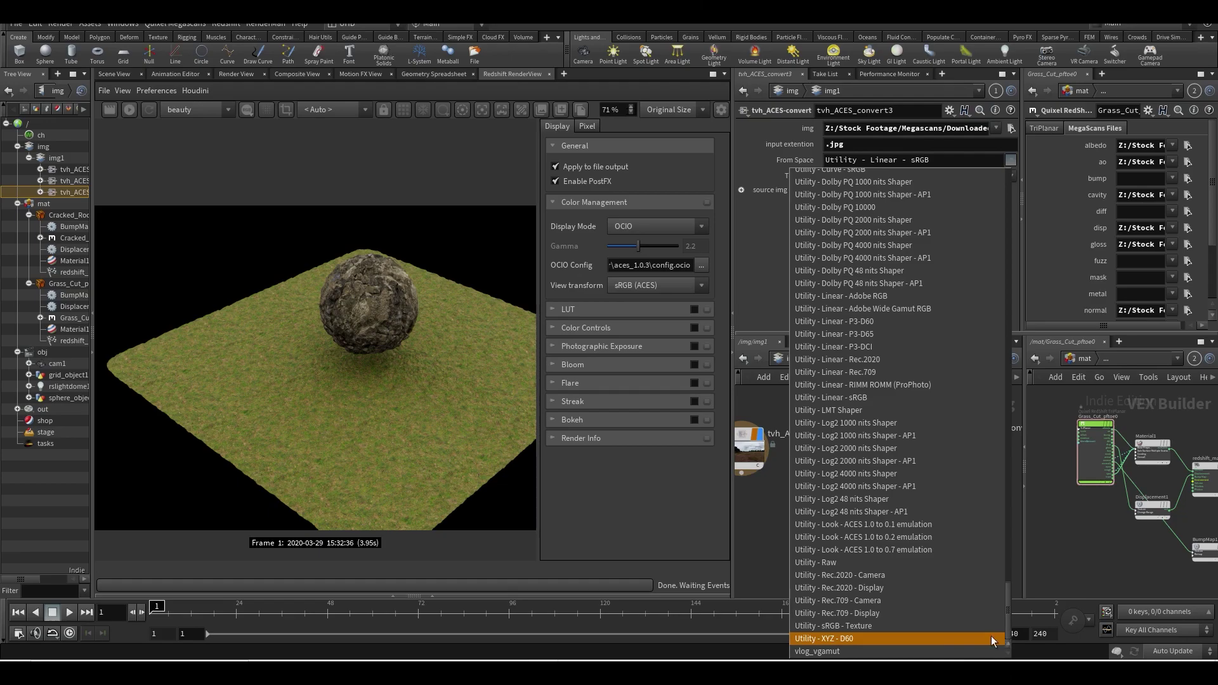
left_click(835, 626)
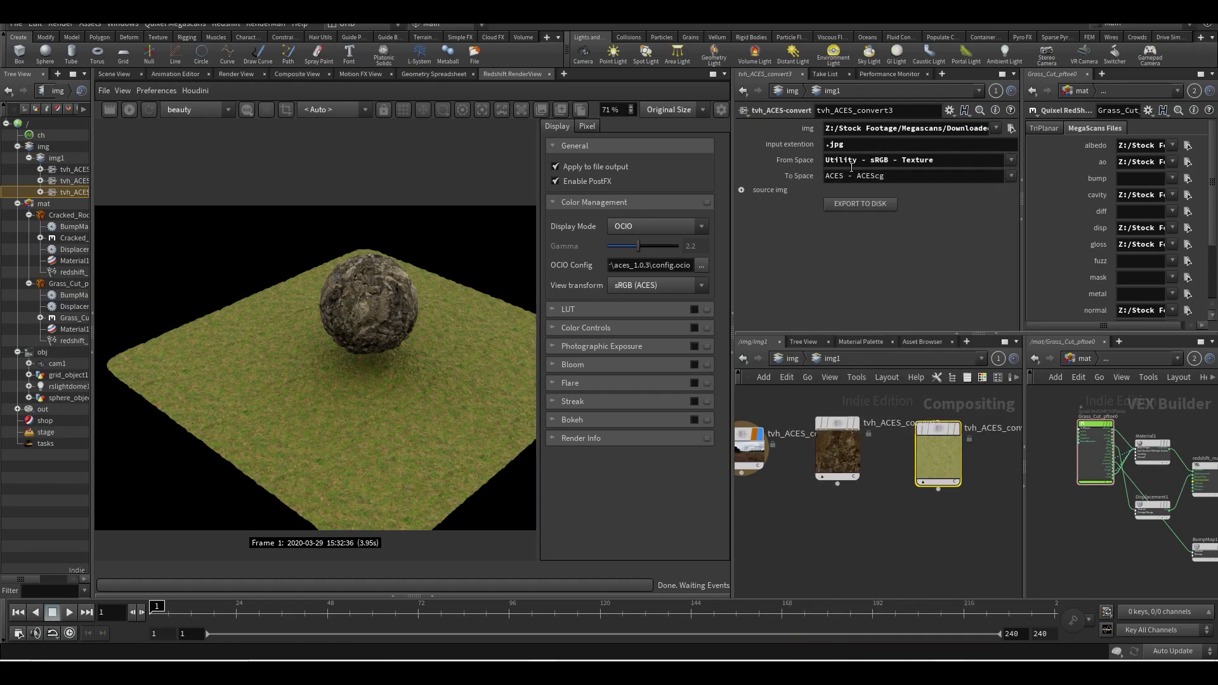
left_click(839, 462)
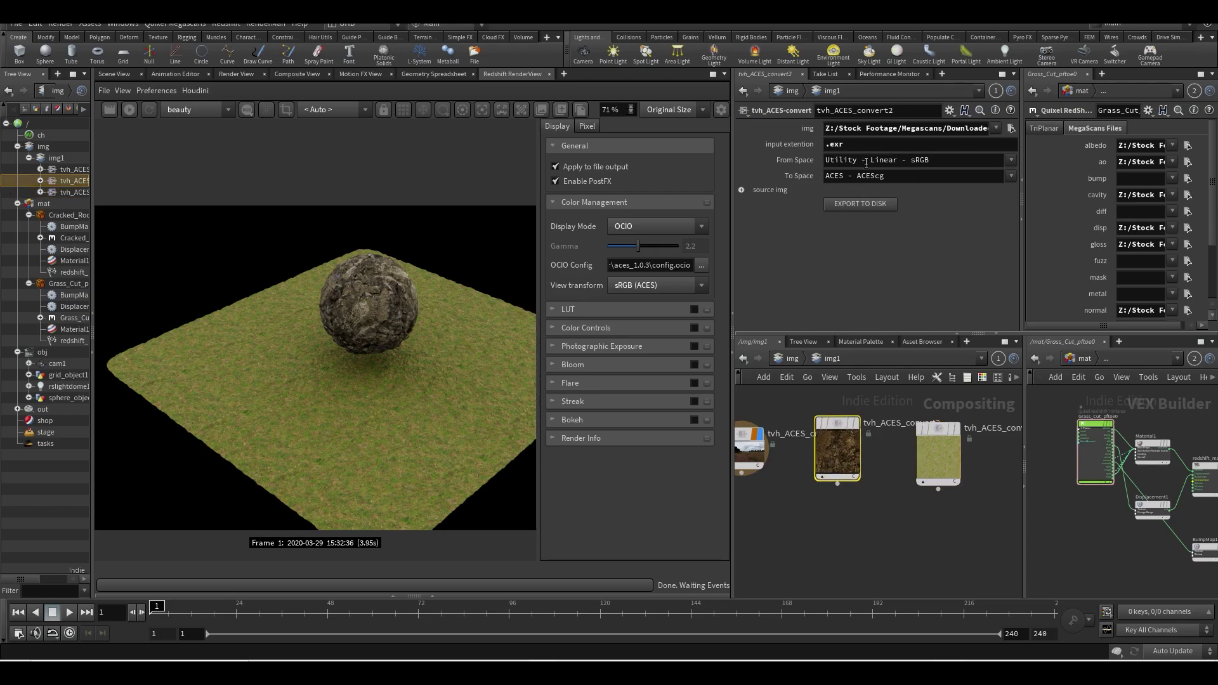
left_click(939, 452)
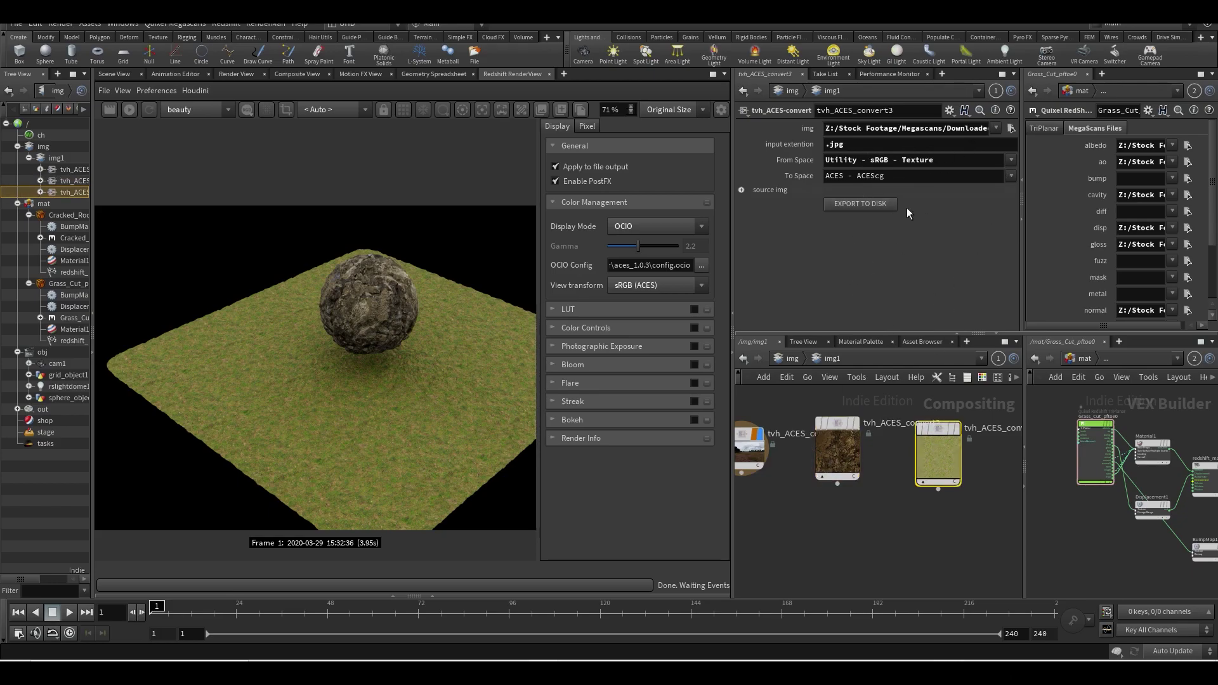
left_click(858, 204)
left_click(831, 465)
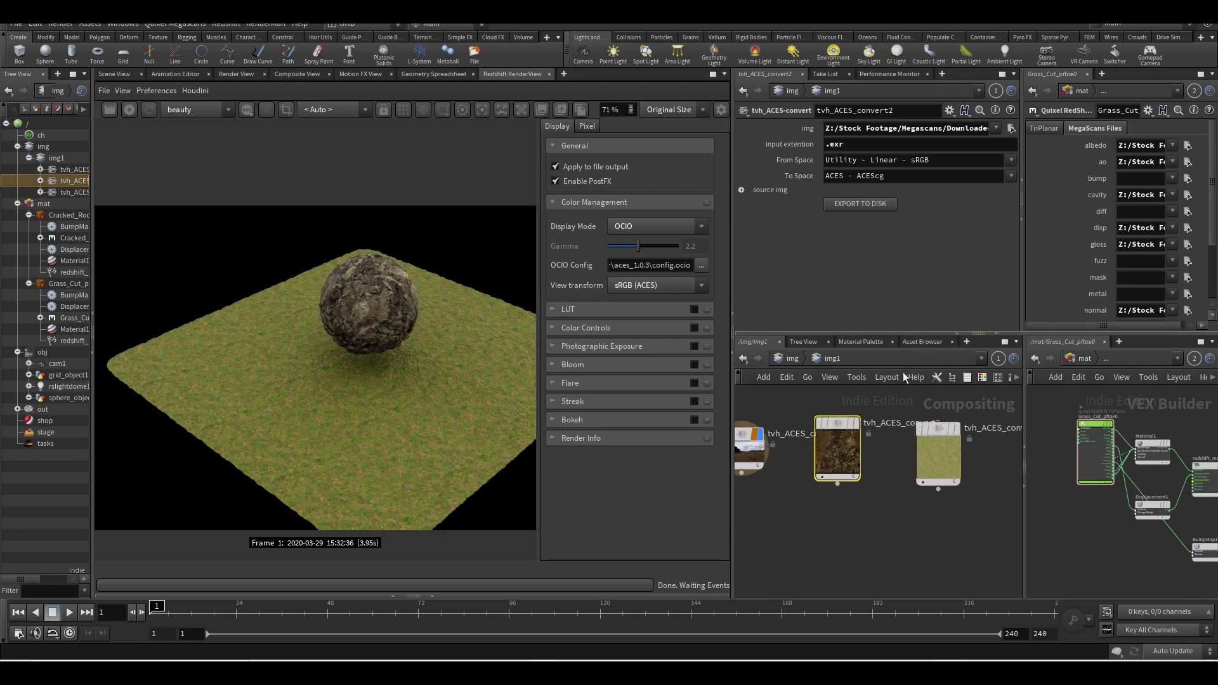
mouse_move(942, 463)
left_mouse_down()
mouse_move(942, 437)
mouse_move(942, 461)
left_mouse_up()
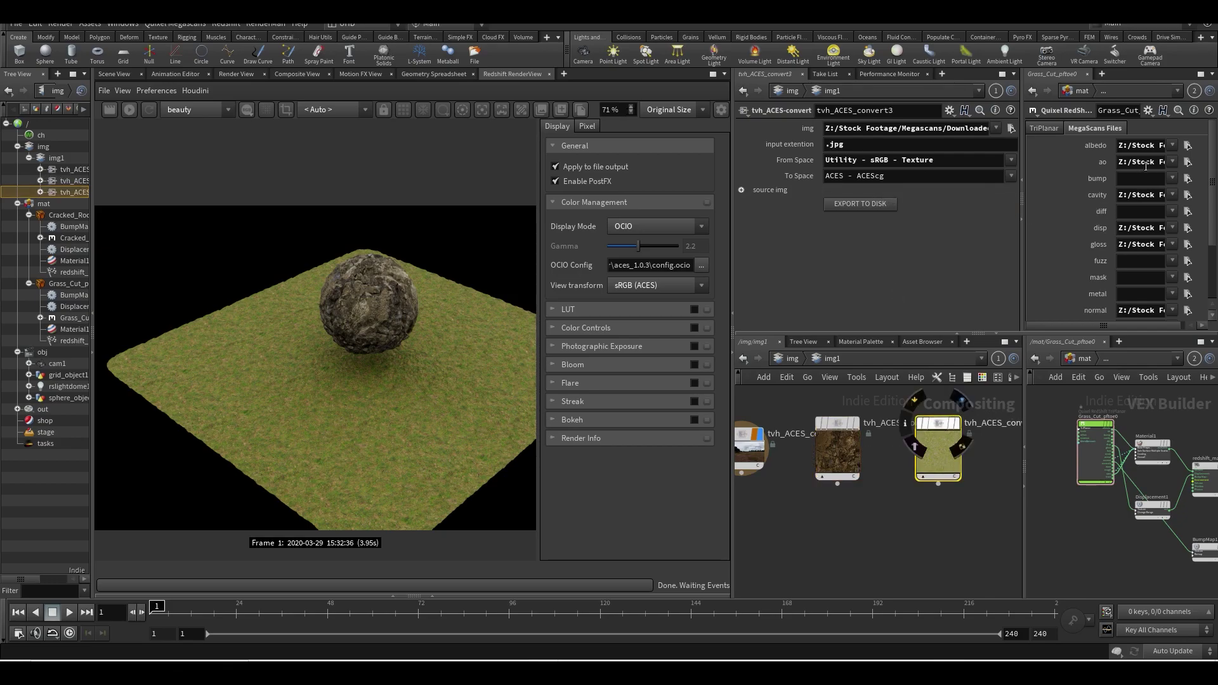
Assign pftoe_4K_Albedo_ACES.exr as the Grass_Cut albedo and start a new Redshift render.
left_click(1188, 145)
scroll(772, 293, "down", 1)
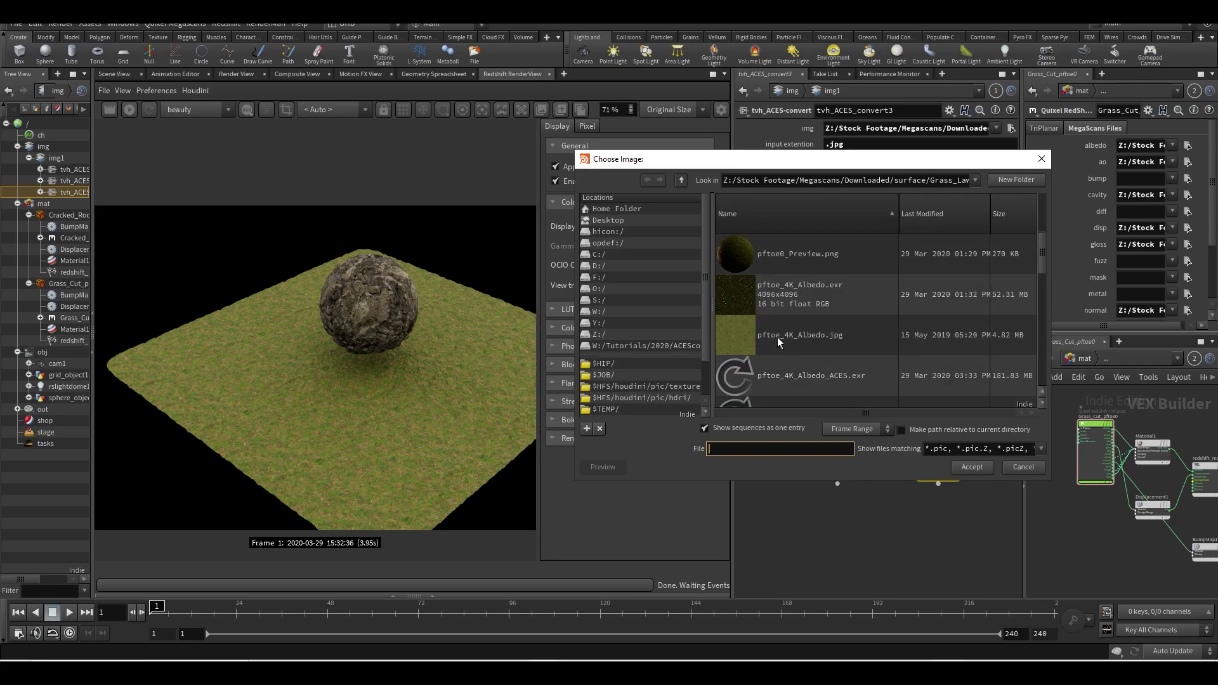
scroll(801, 352, "down", 2)
left_click(740, 334)
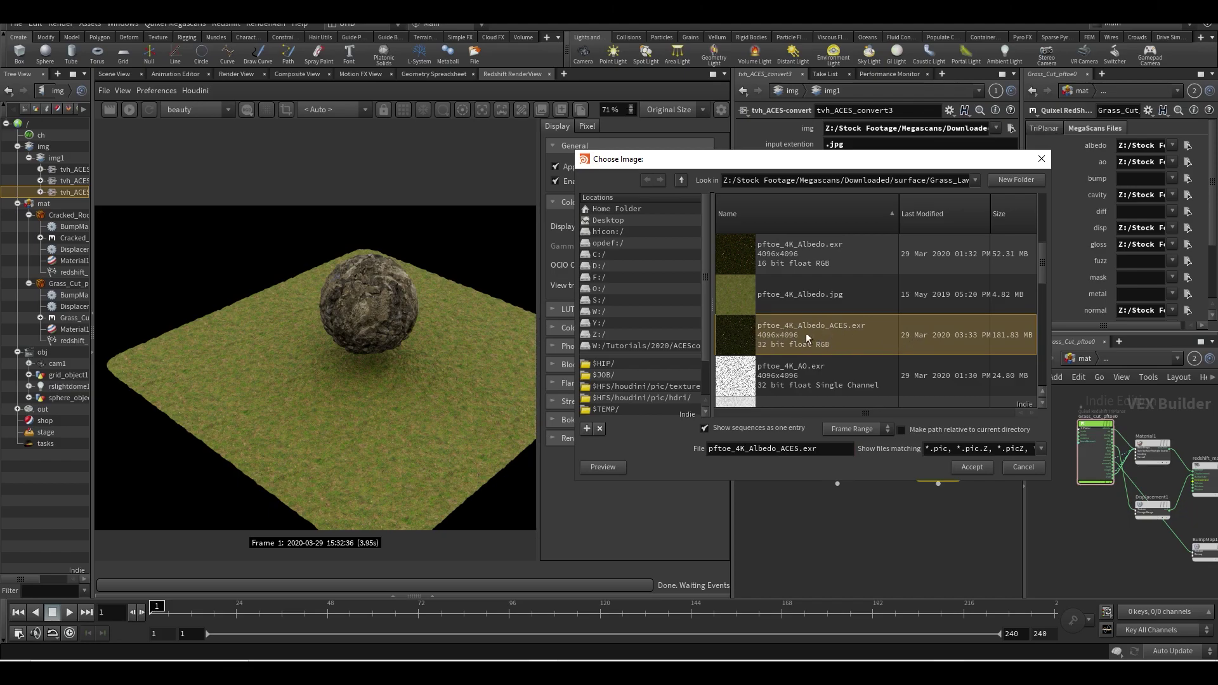
left_click(972, 467)
left_click(129, 110)
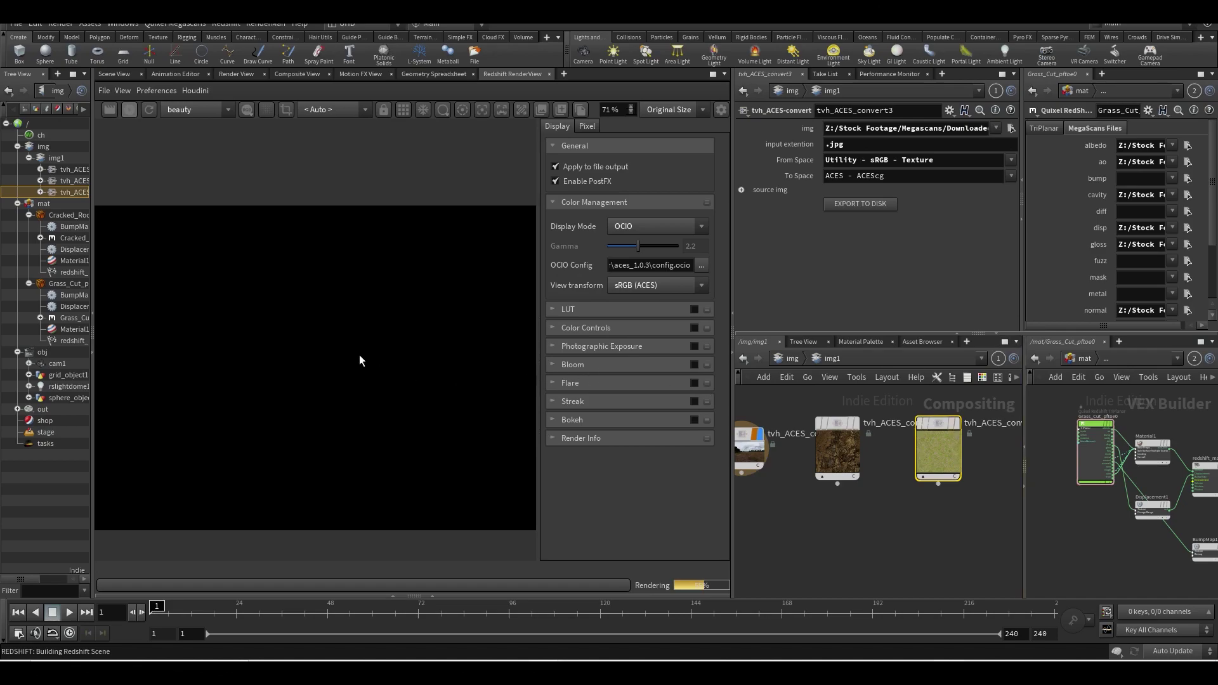
Switch the RenderView view transform to Rec.709 (ACES).
left_click(646, 291)
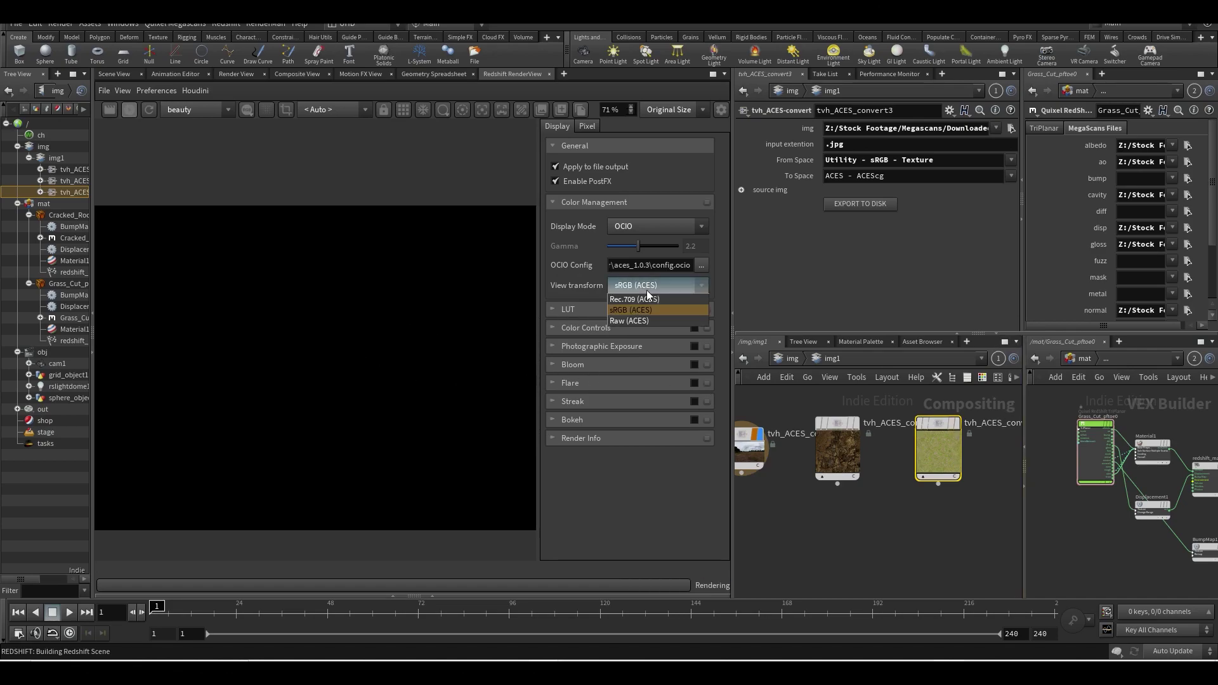
left_click(636, 312)
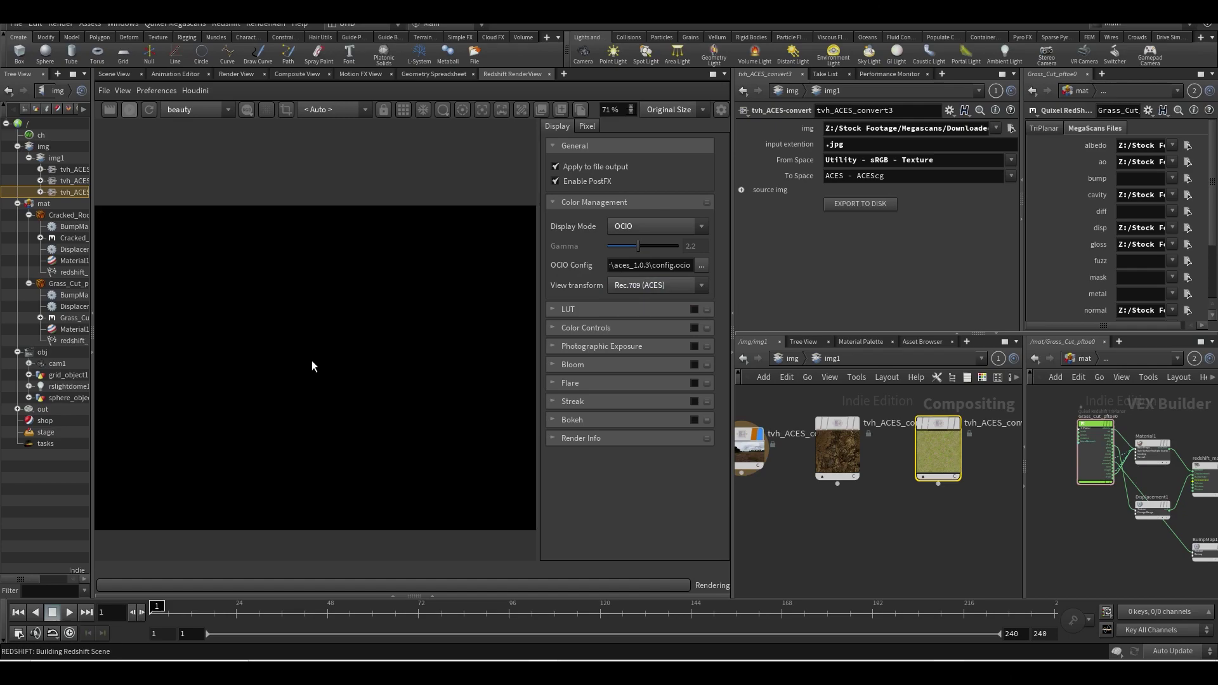
scroll(314, 361, "down", 2)
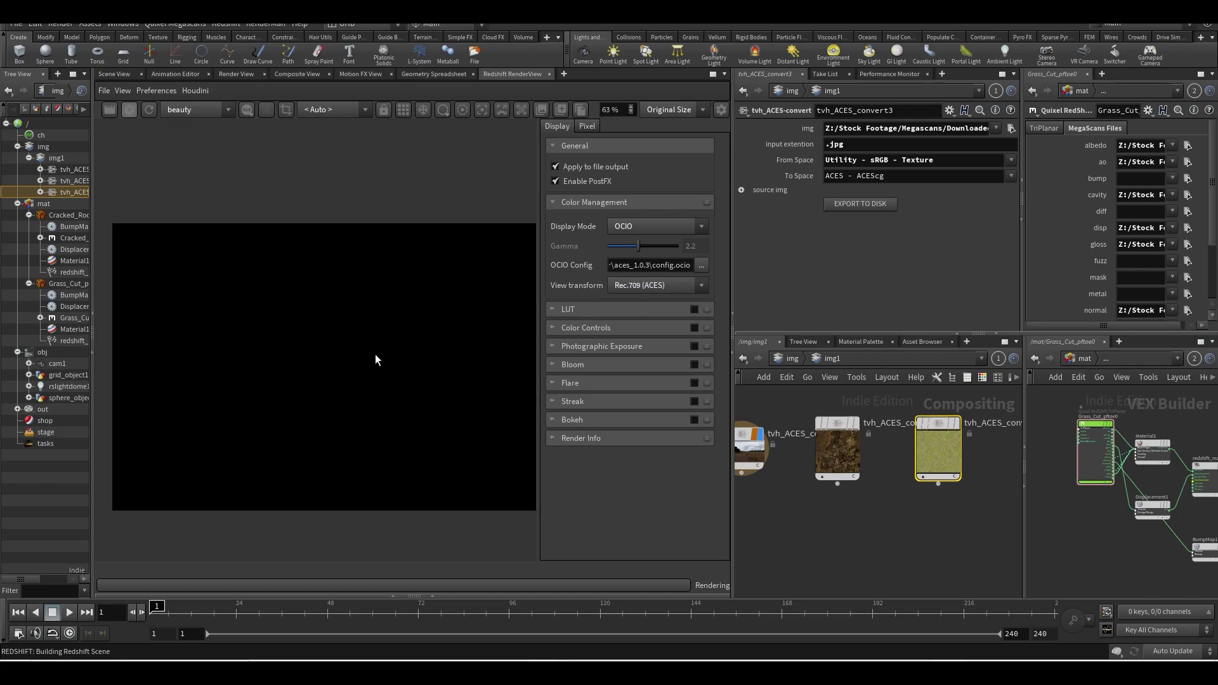
scroll(375, 354, "up", 2)
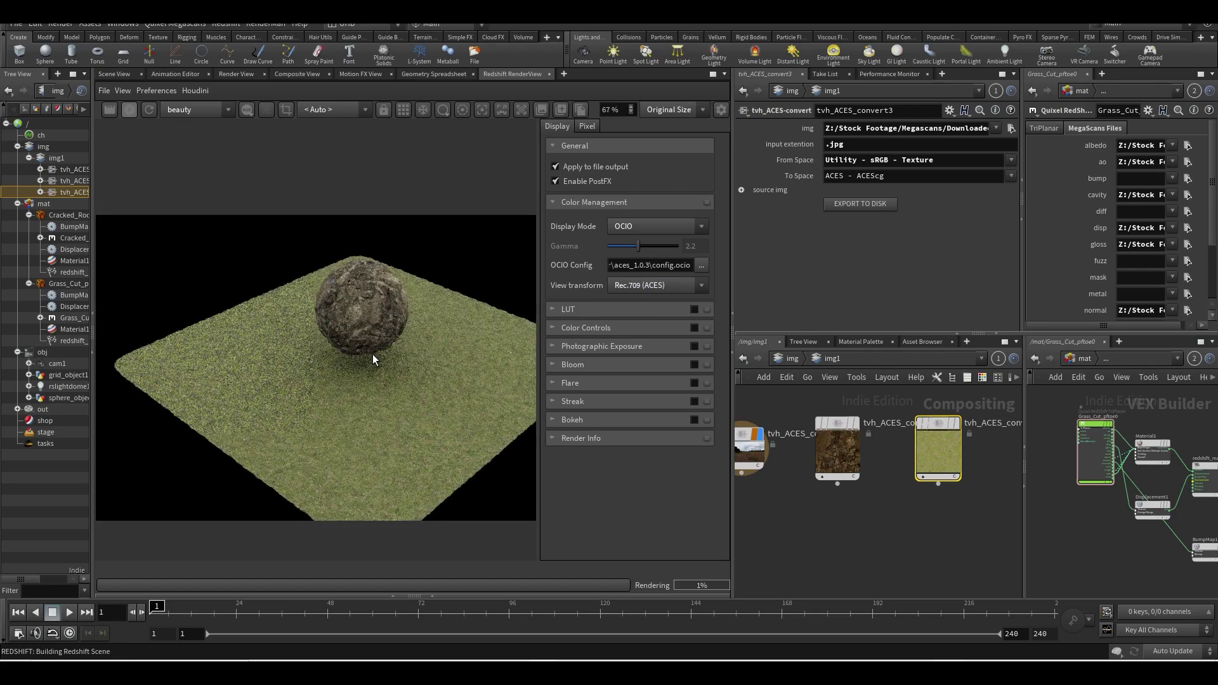
Swap the grass albedo to the original pftoe_4K_Albedo.jpg and back to compare renders.
left_click(1187, 146)
scroll(838, 352, "down", 3)
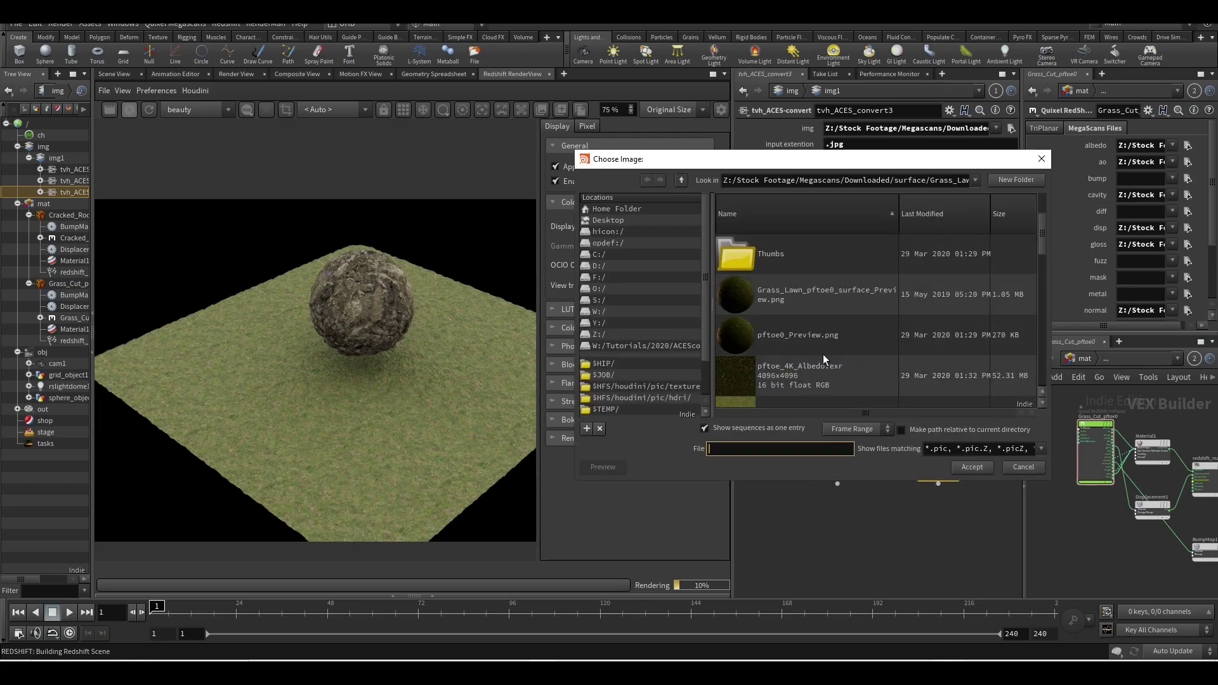
double_click(775, 376)
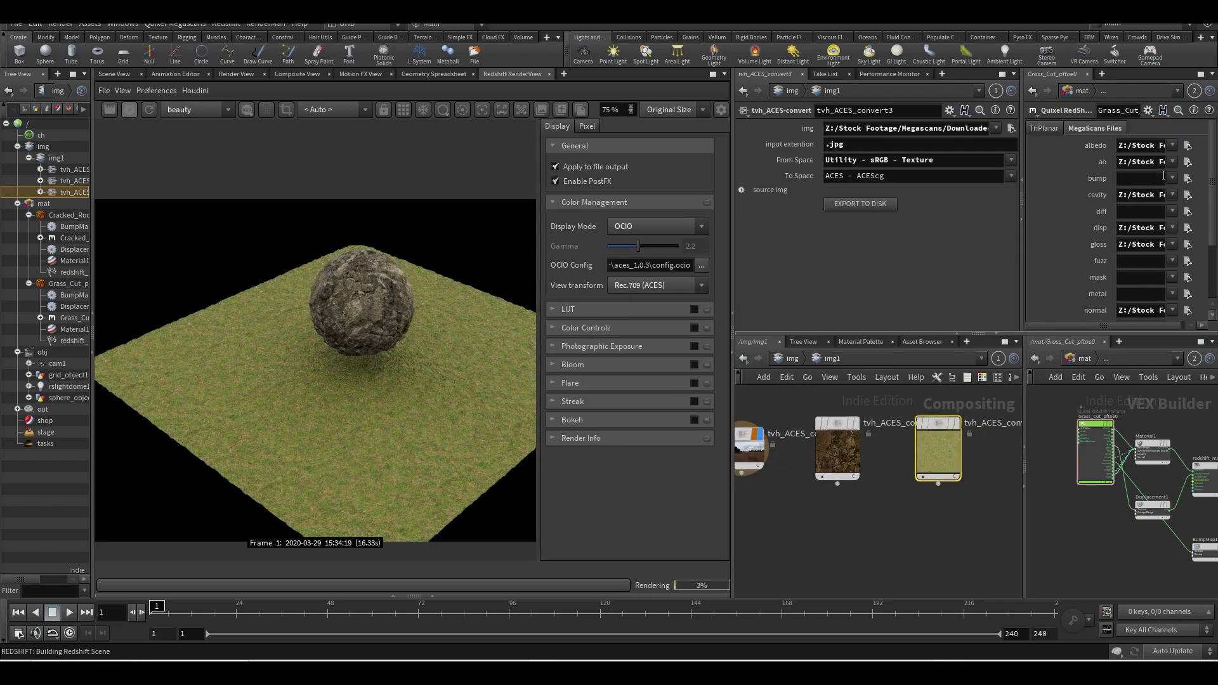
left_click(1187, 146)
scroll(920, 311, "down", 3)
scroll(825, 343, "down", 2)
double_click(806, 363)
middle_click_drag(926, 566, 892, 578)
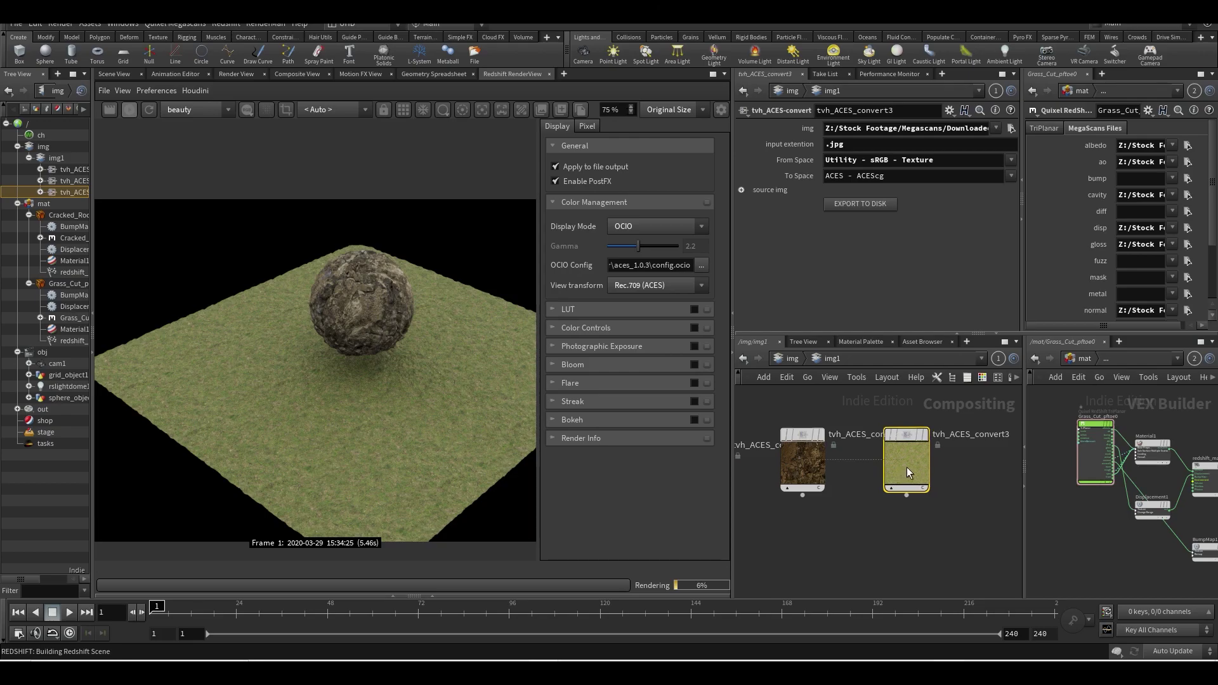
Auto-lay out the ACES convert nodes and save the scene as ACESconverter_v002.hiplc.
key("l")
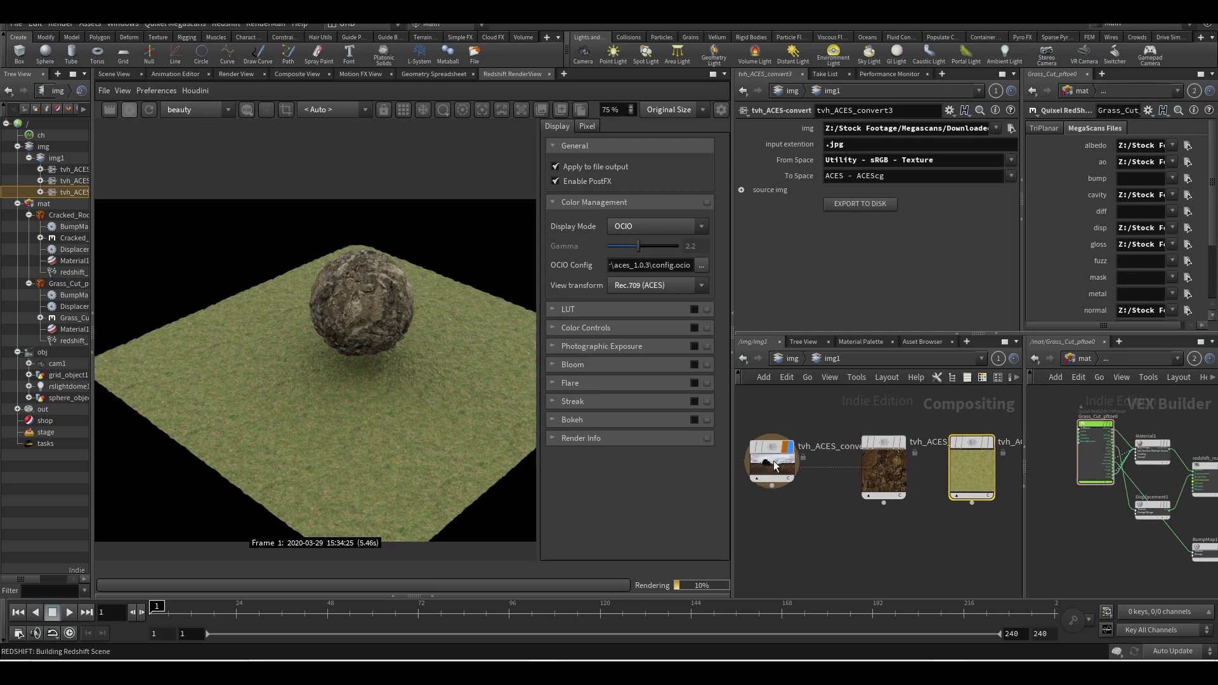
scroll(851, 550, "up", 2)
scroll(847, 551, "down", 2)
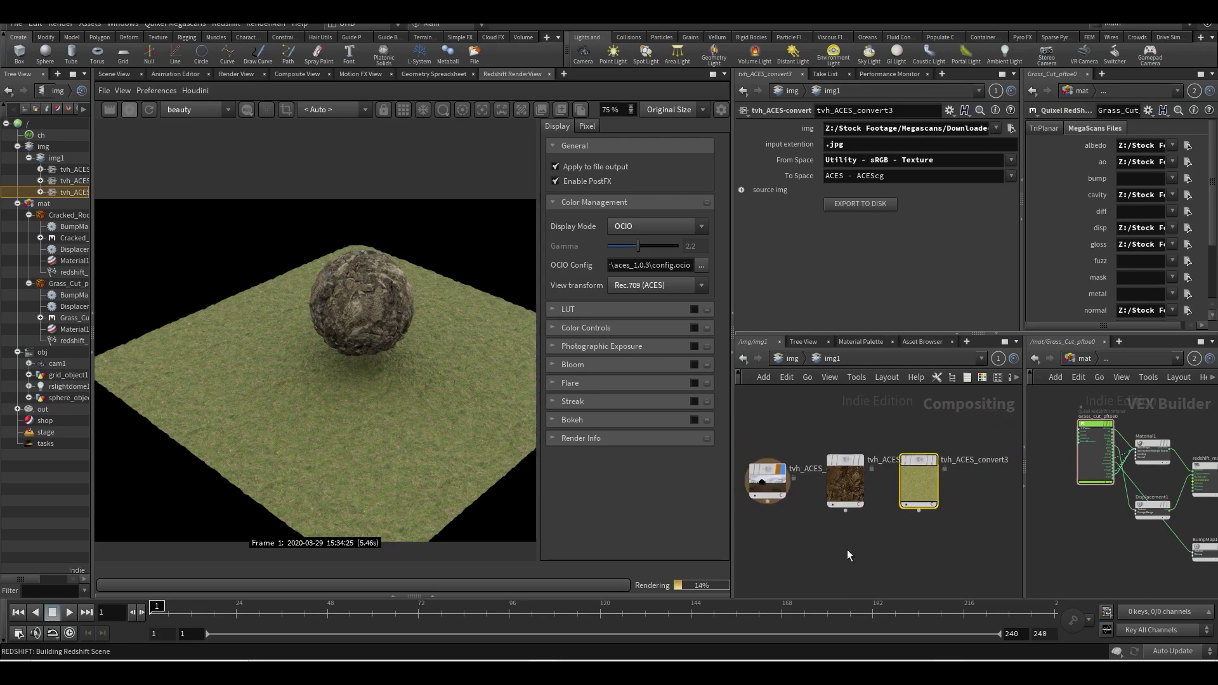
key("ctrl+s")
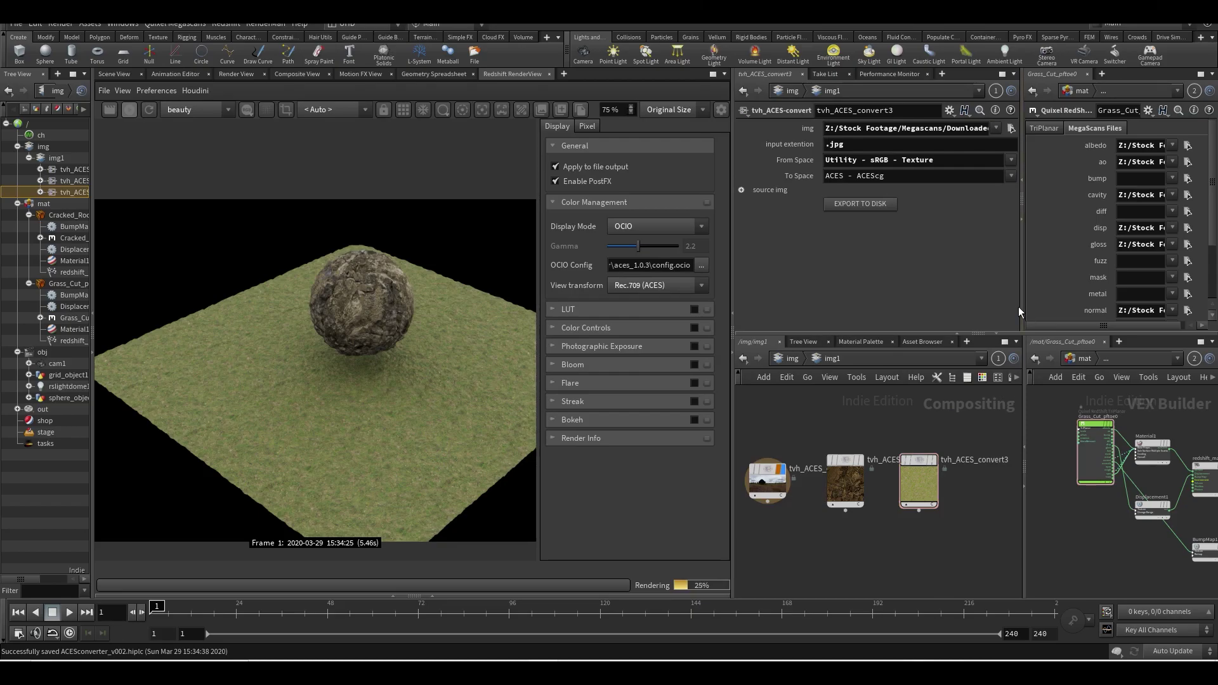
Resize the parameter, material network and render view panes for a better layout.
left_click_drag(1021, 312, 935, 312)
left_click_drag(732, 402, 576, 402)
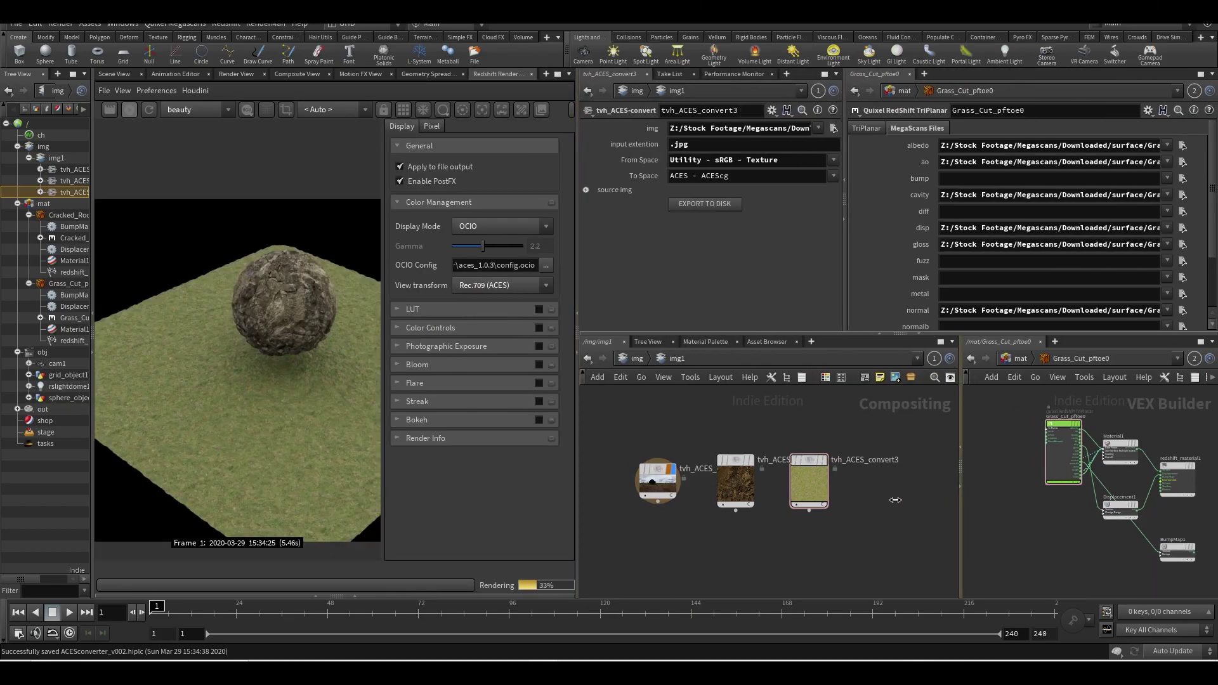
left_click_drag(962, 504, 835, 504)
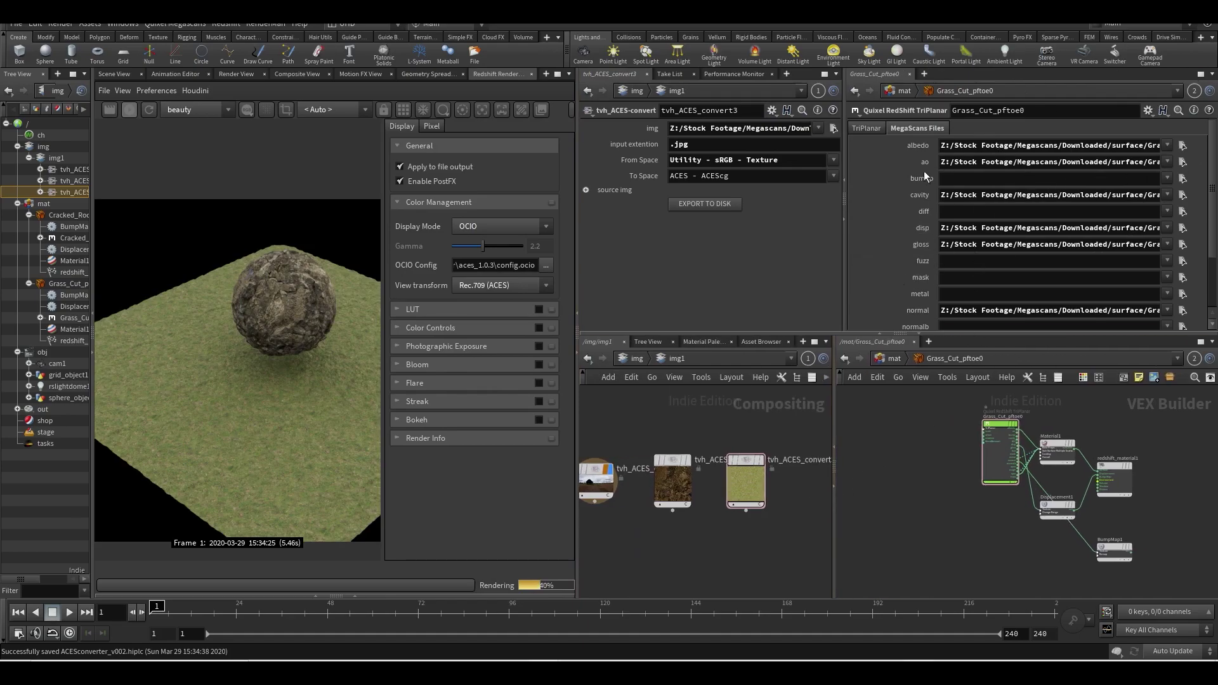
scroll(969, 206, "down", 2)
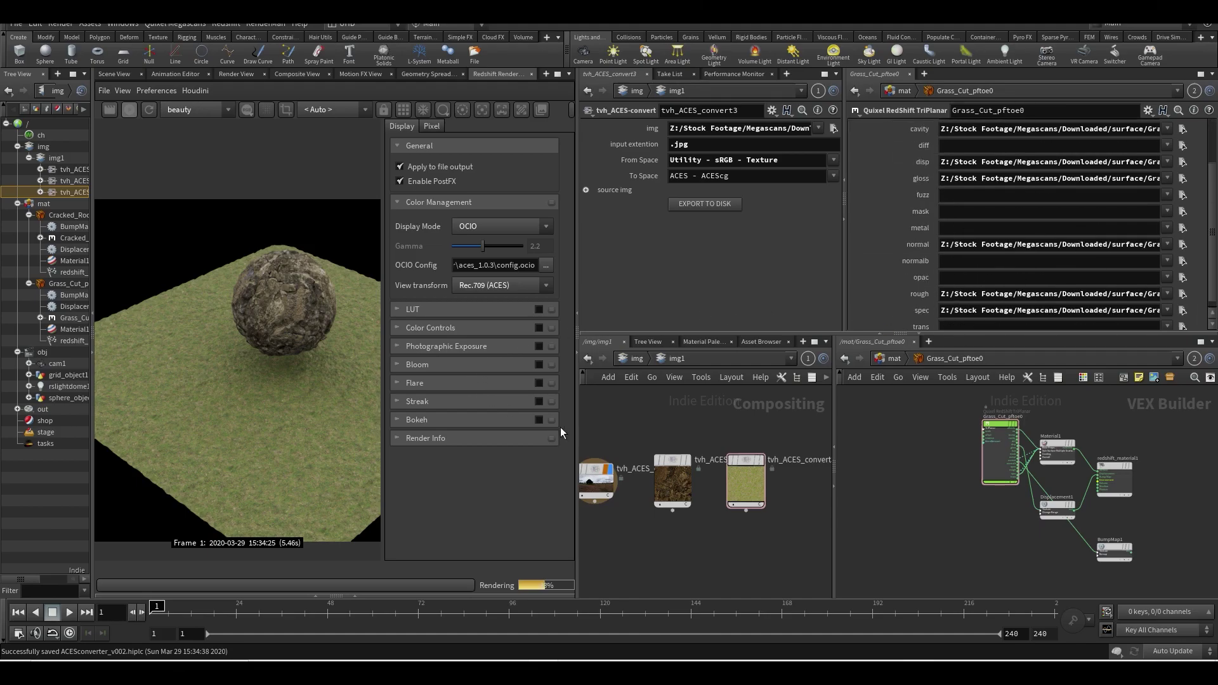
left_click_drag(577, 444, 848, 466)
scroll(489, 416, "up", 3)
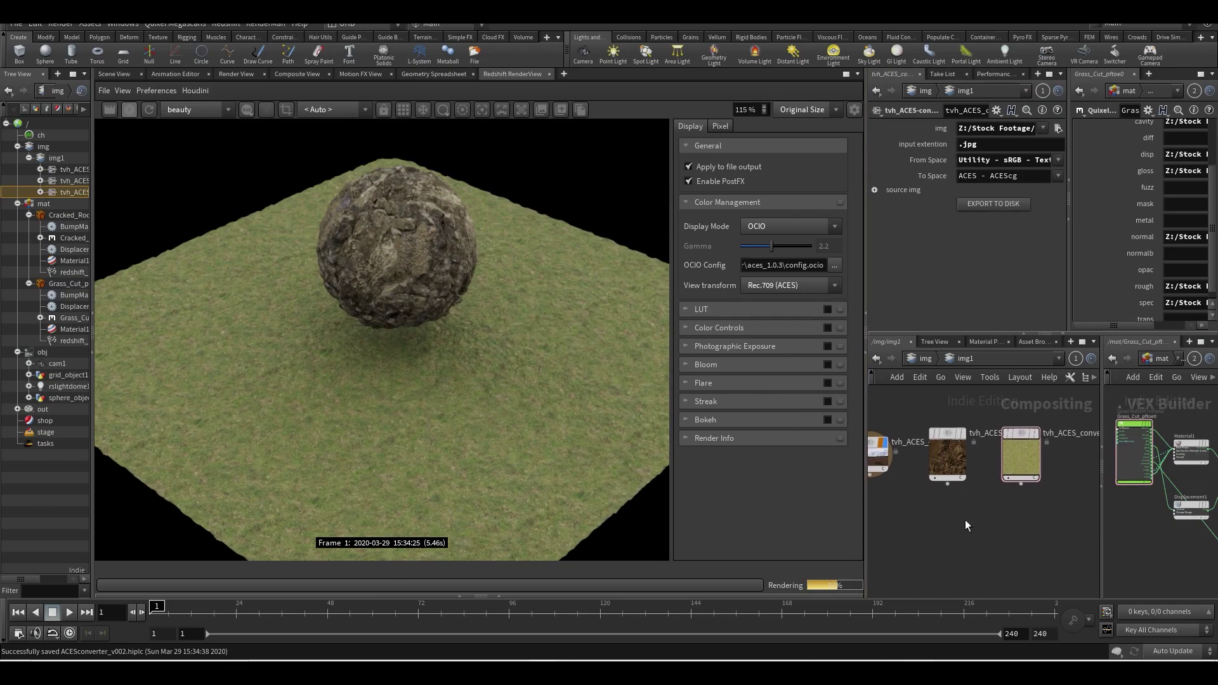
scroll(536, 402, "down", 2)
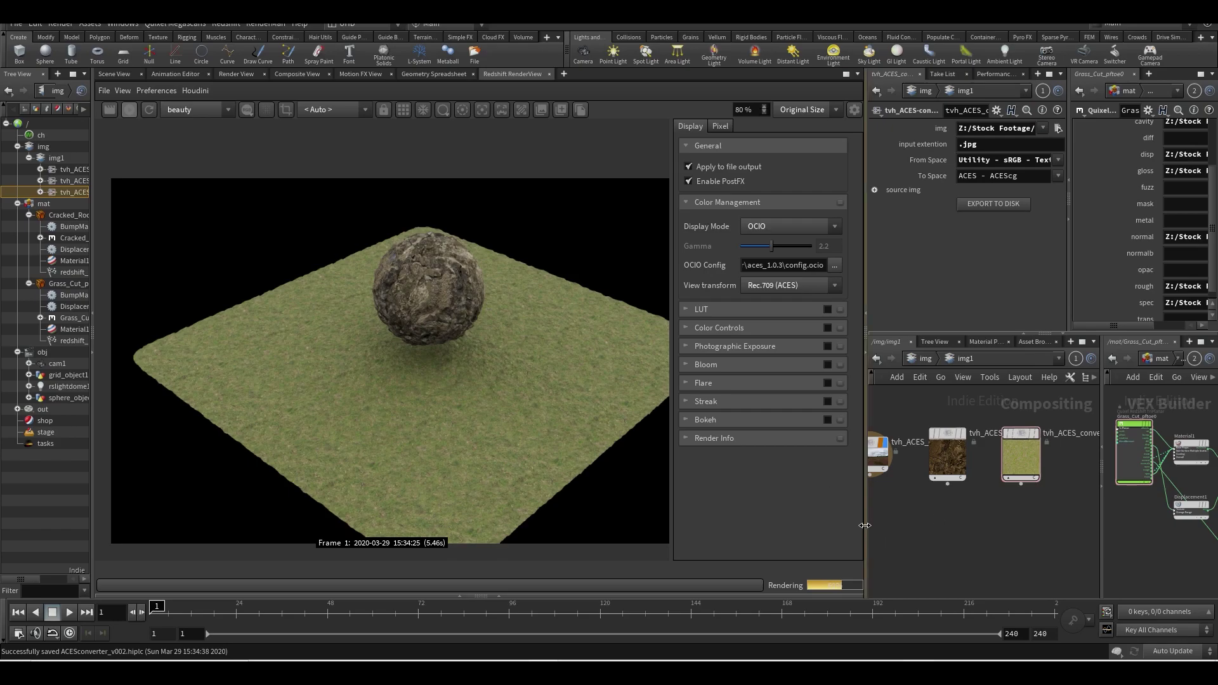
left_click_drag(866, 539, 803, 539)
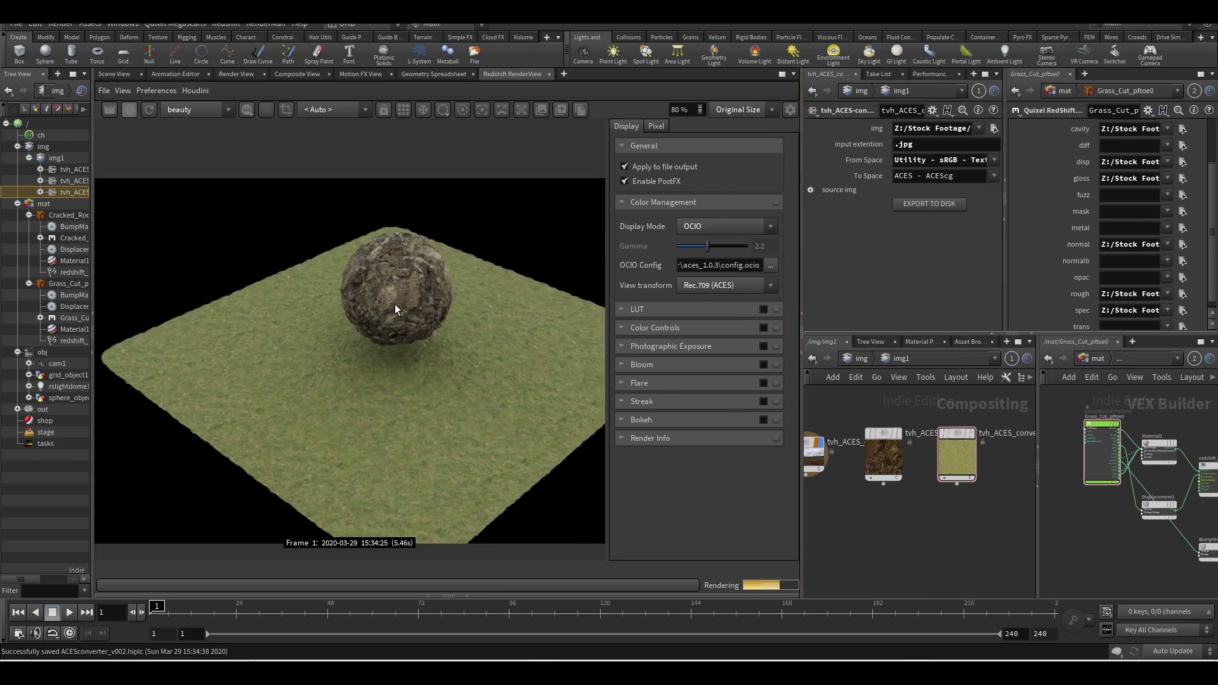
scroll(1126, 241, "up", 2)
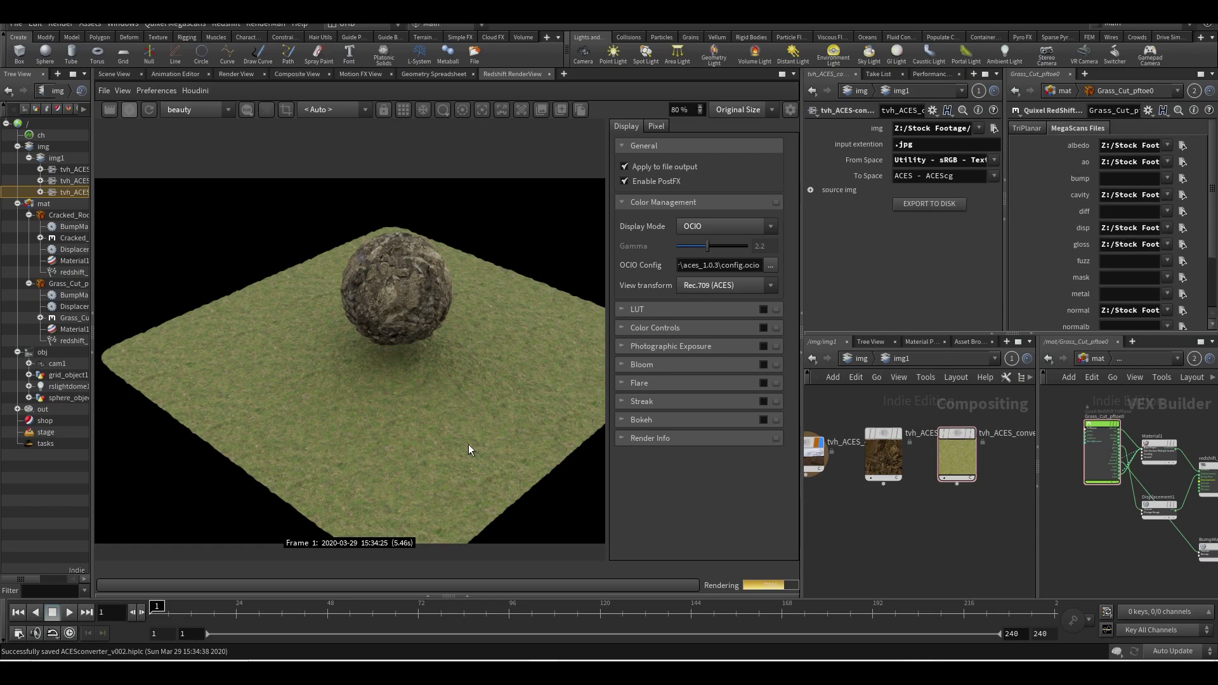
scroll(329, 454, "down", 2)
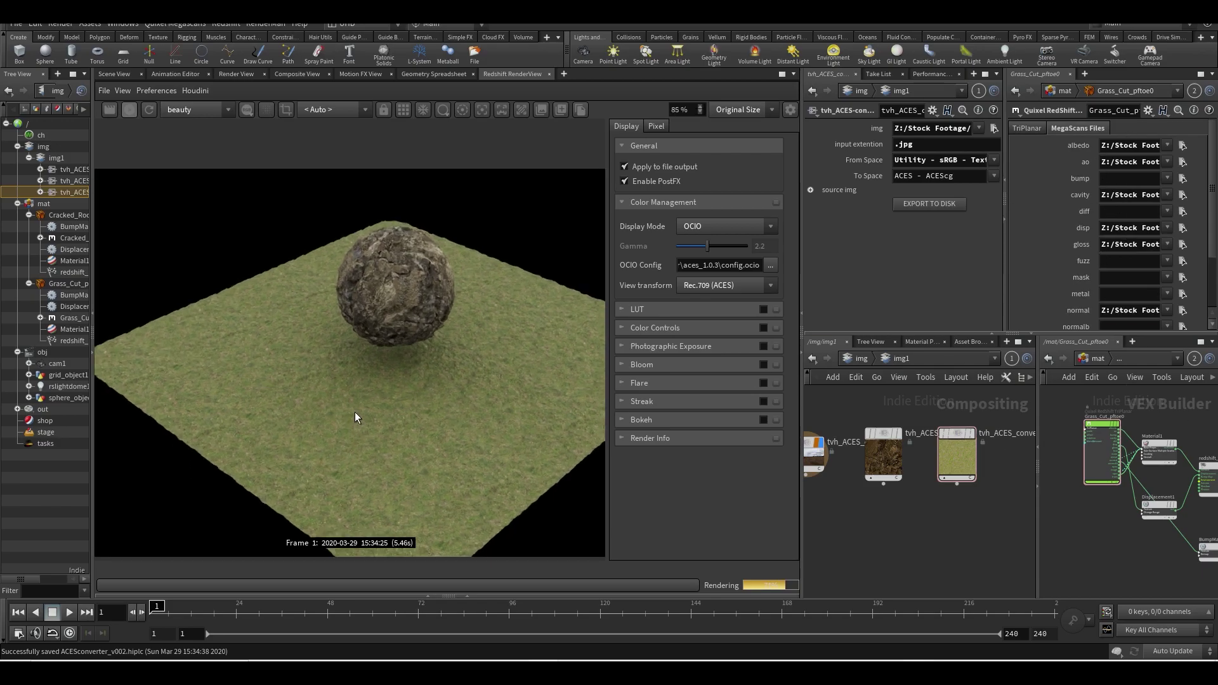
scroll(355, 413, "down", 1)
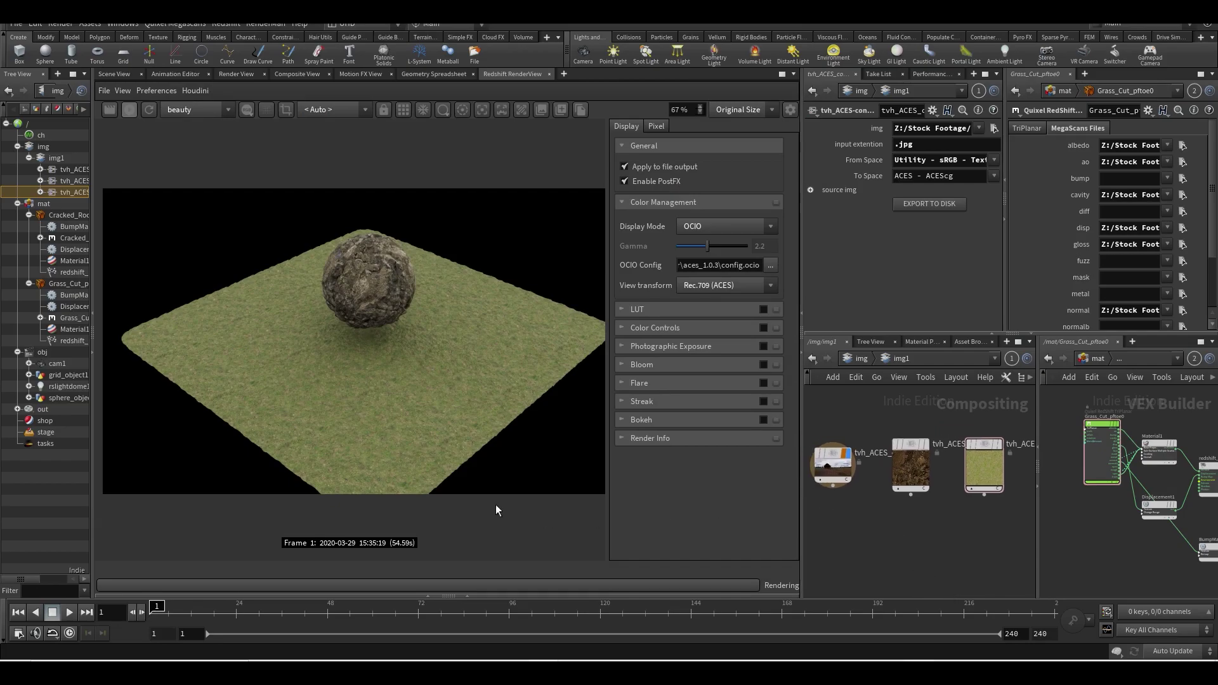
Scroll the Toadstorm ACES article in Chrome up to the Converting Input Textures section.
key("alt+Tab")
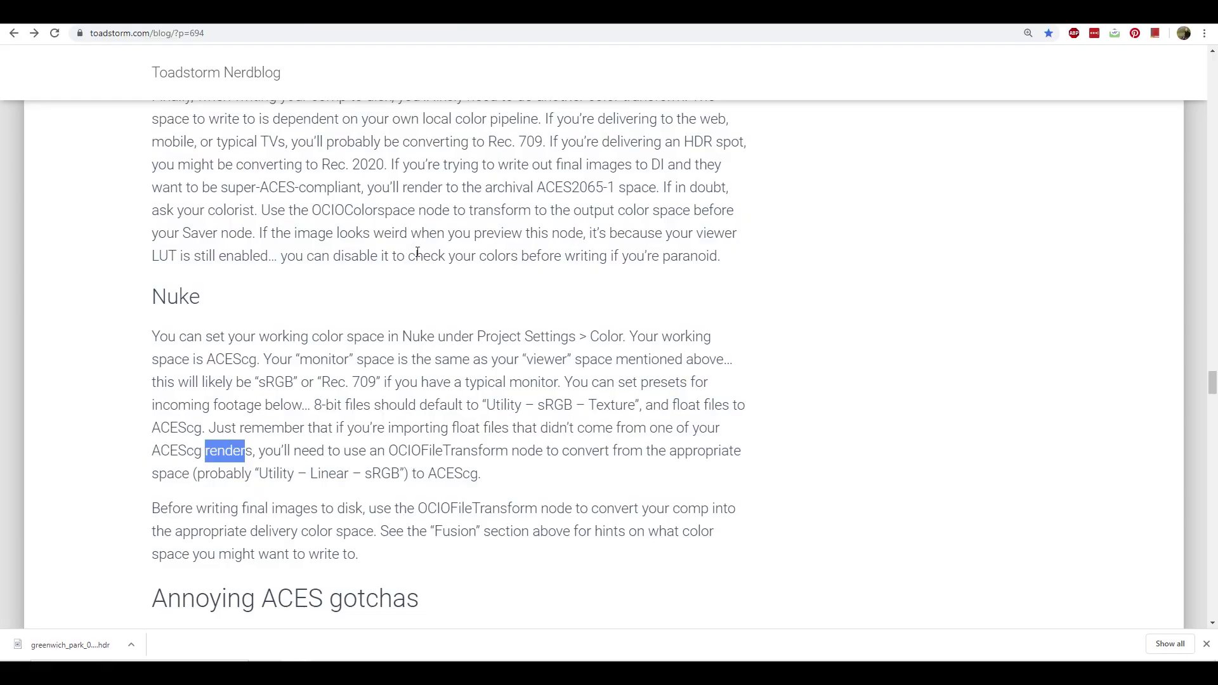
scroll(163, 199, "up", 5)
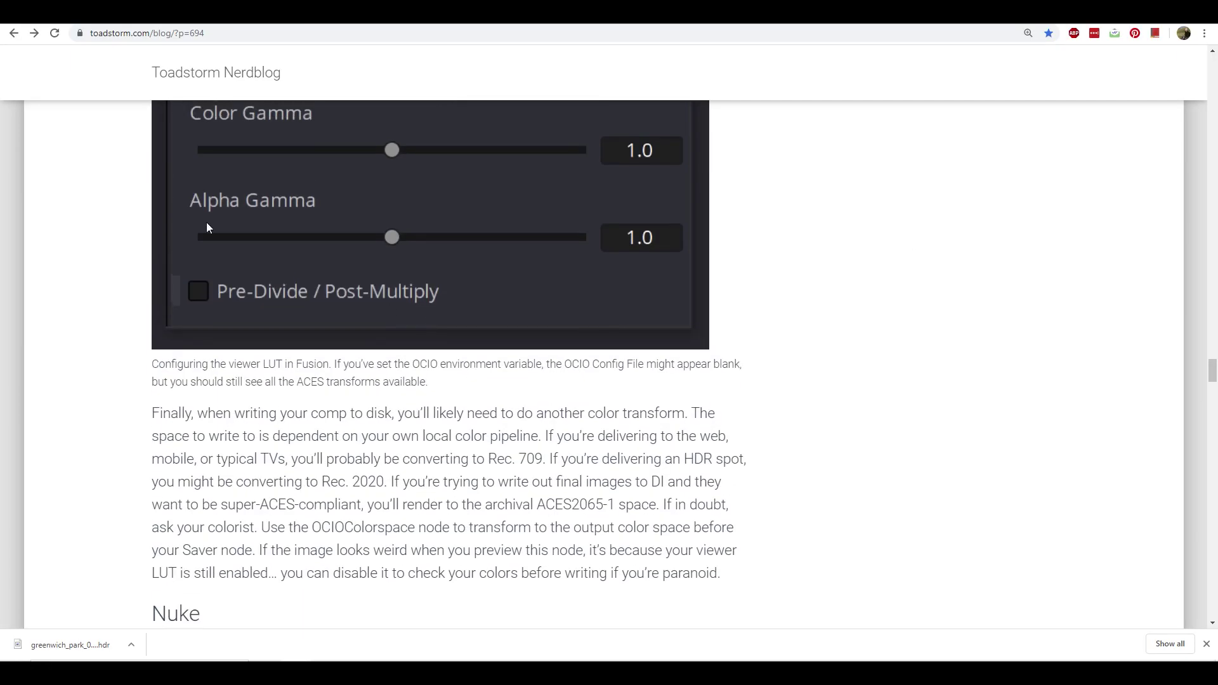
scroll(512, 369, "up", 7)
scroll(511, 369, "up", 20)
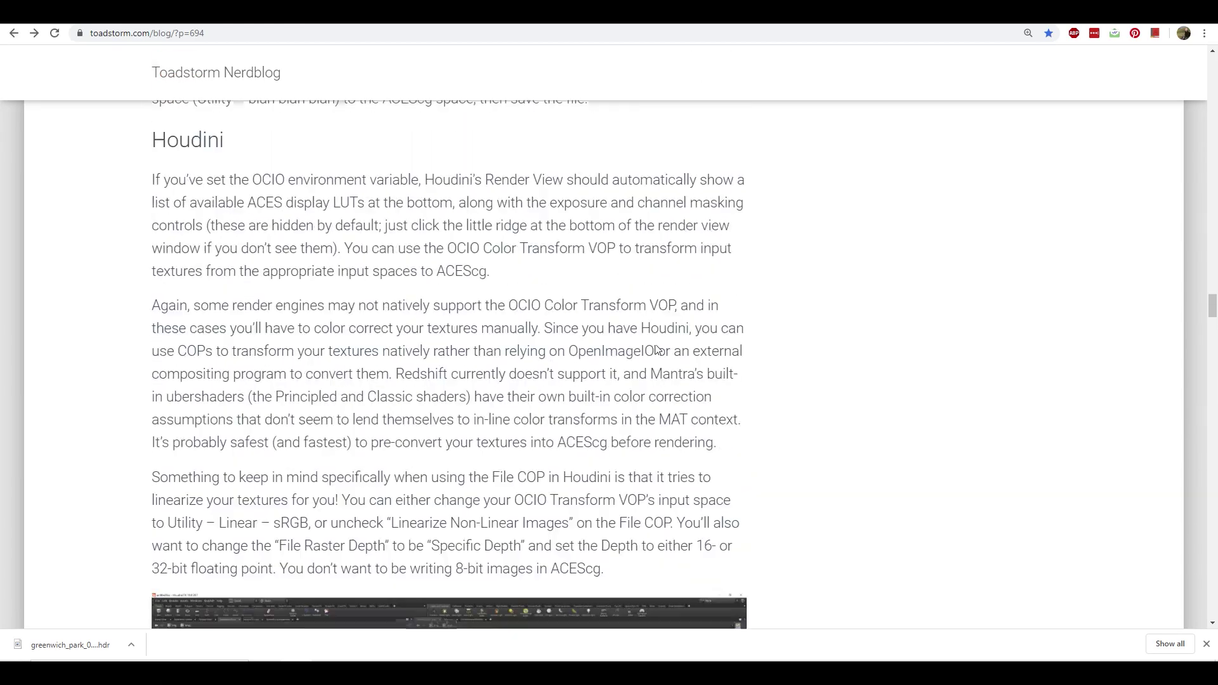
scroll(553, 336, "up", 20)
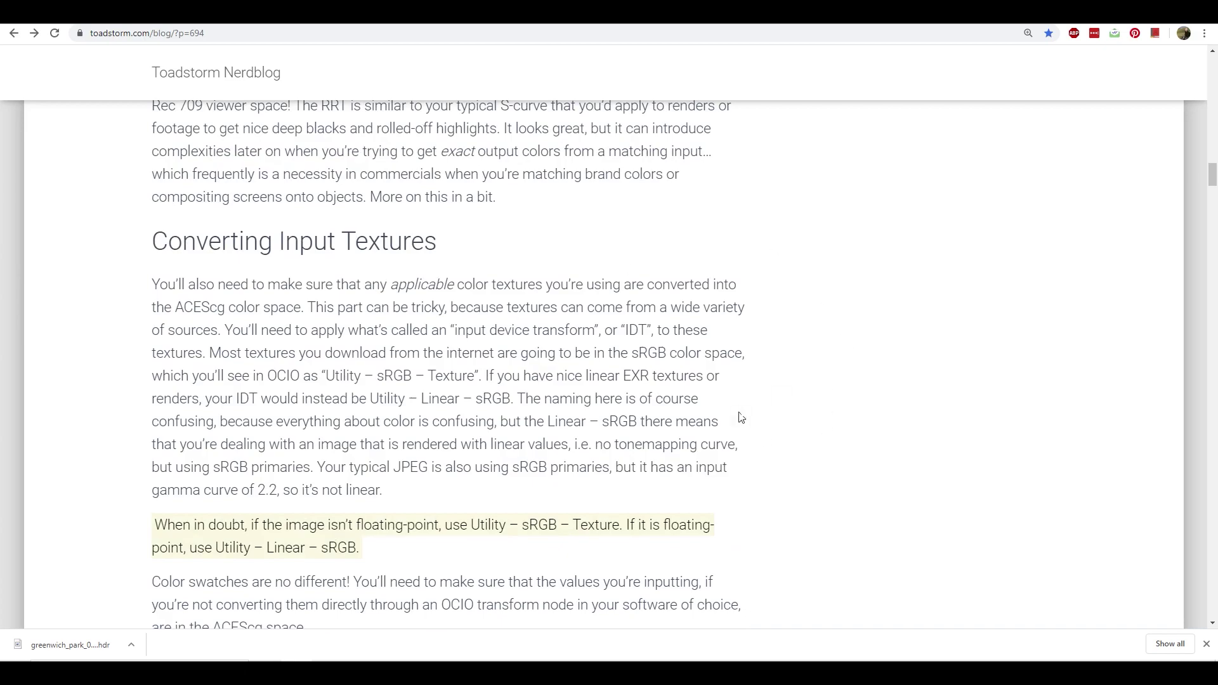
Switch back to Houdini to review the finished rock-and-grass Redshift render.
key("alt+Tab")
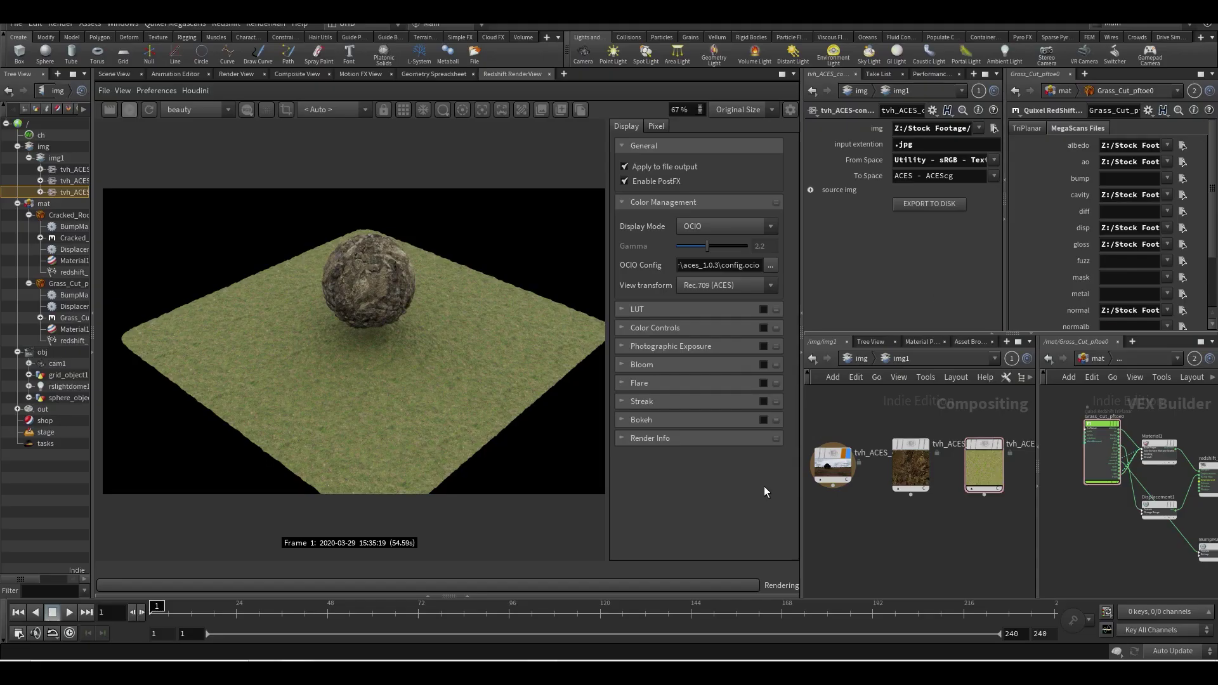